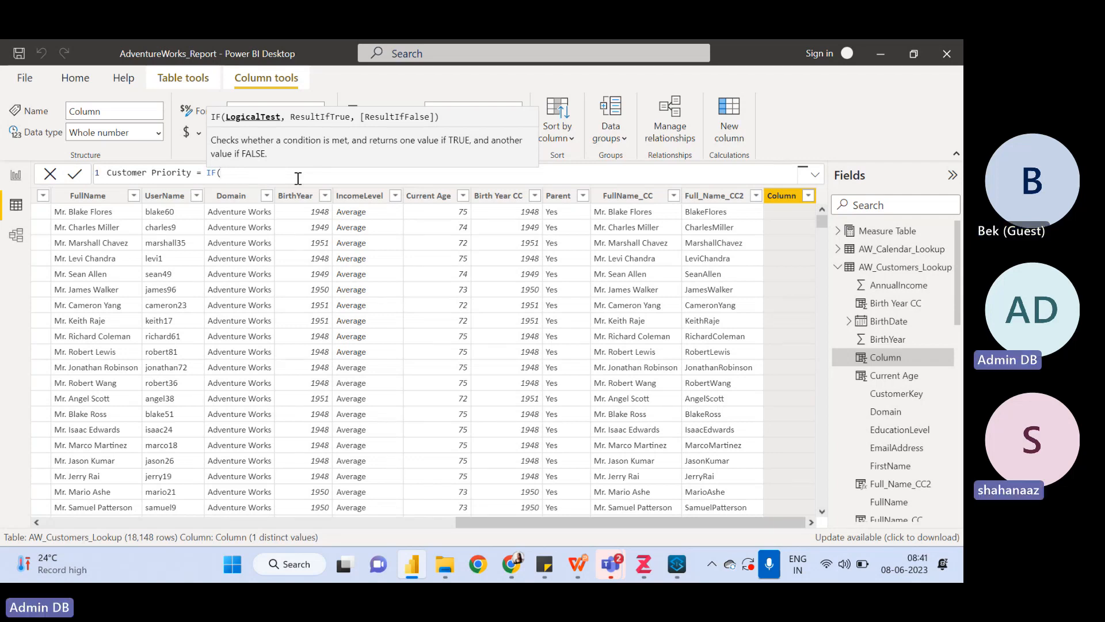
# - Enter AW_Customers_Lookup[Parent] = "Yes" as the first condition of the Customer Priority IF formula, followed by the && operator
pyautogui.write('Parent')
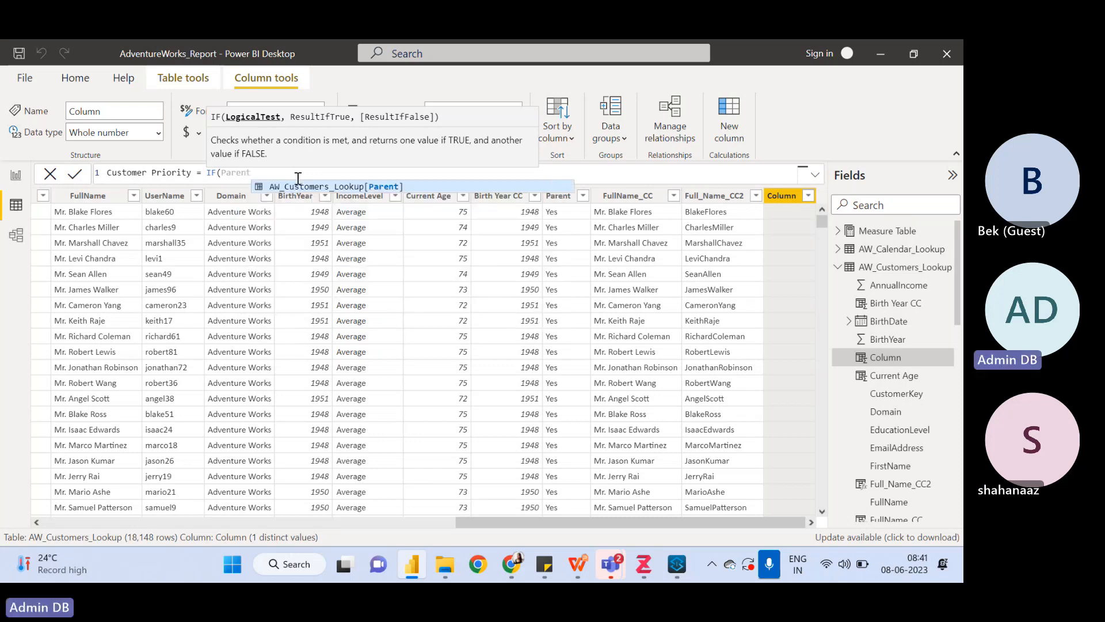
pyautogui.press('Tab')
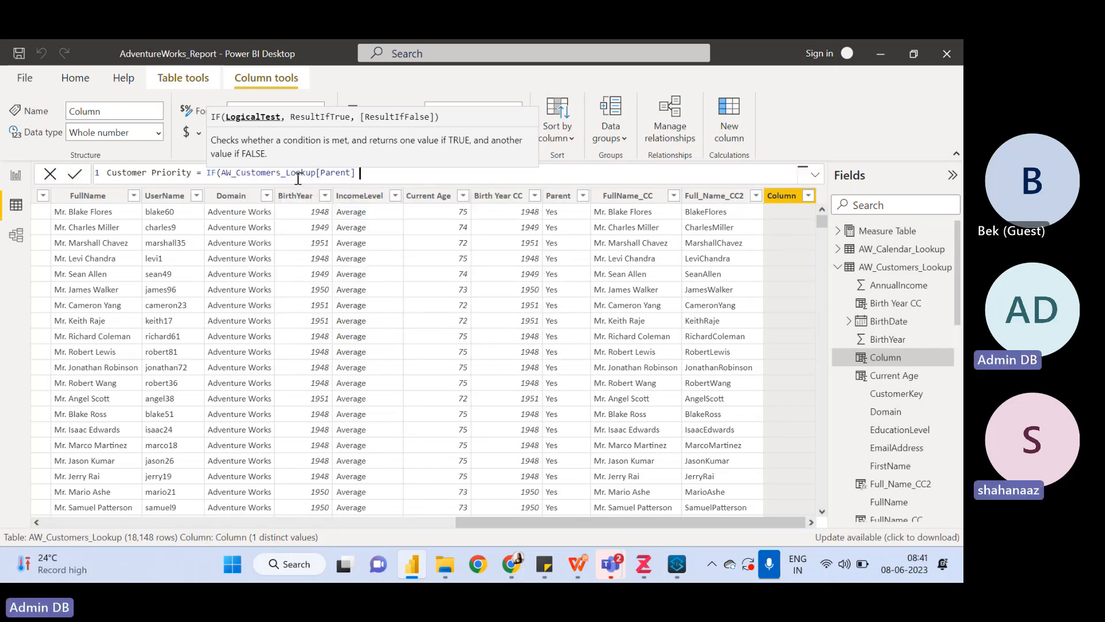
pyautogui.write('= ')
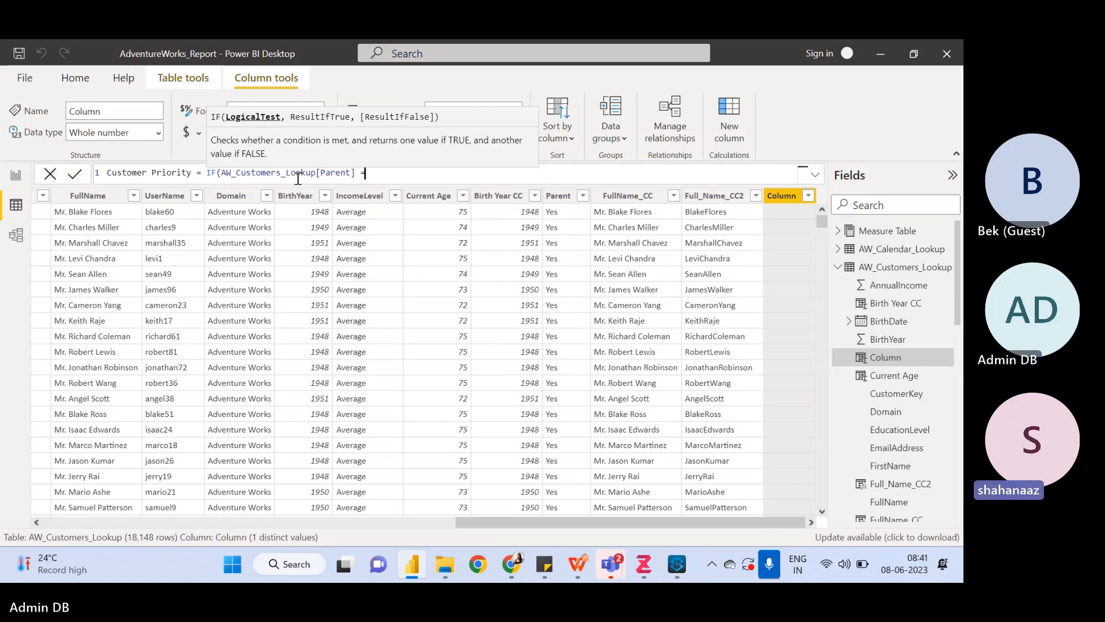
pyautogui.write("''")
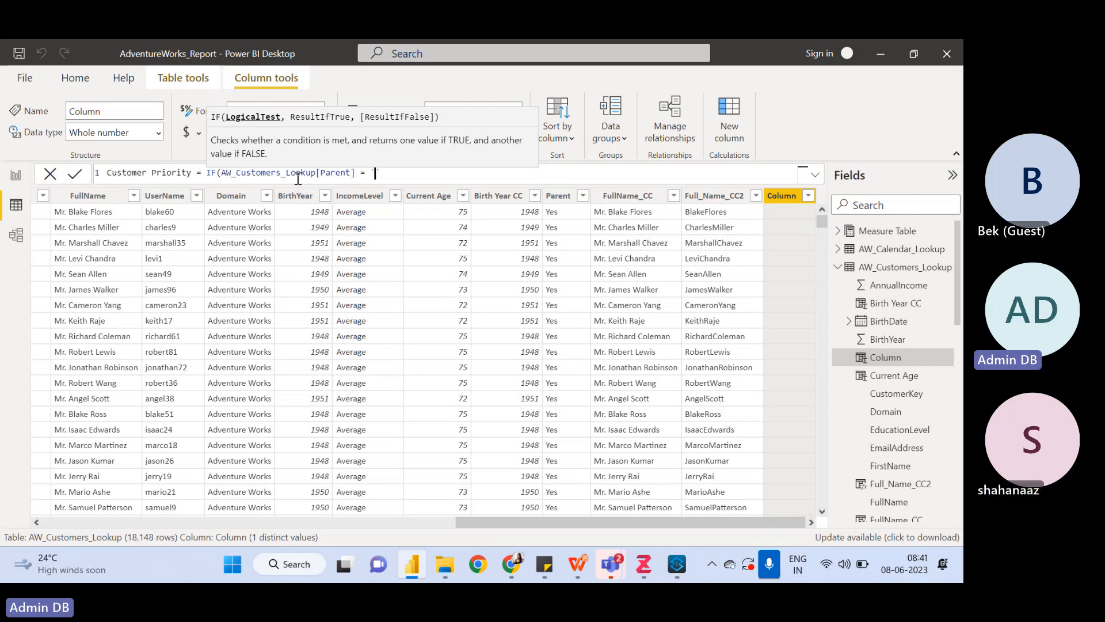
pyautogui.write('Yes')
pyautogui.moveTo(396, 173); pyautogui.dragTo(373, 173)
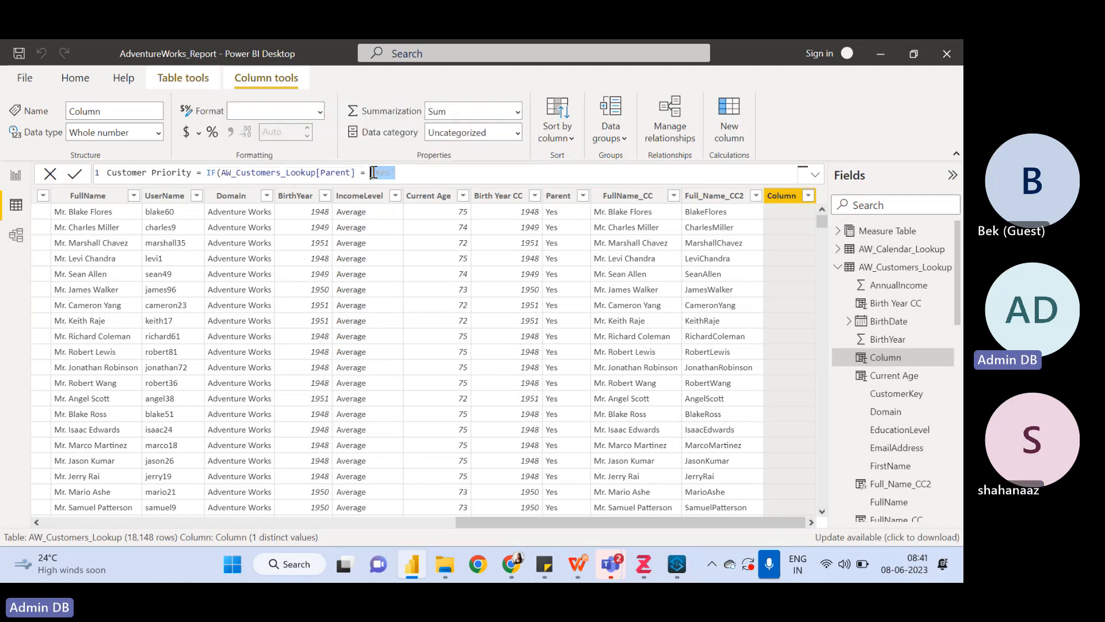
pyautogui.write('"Yes"')
pyautogui.write('&&')
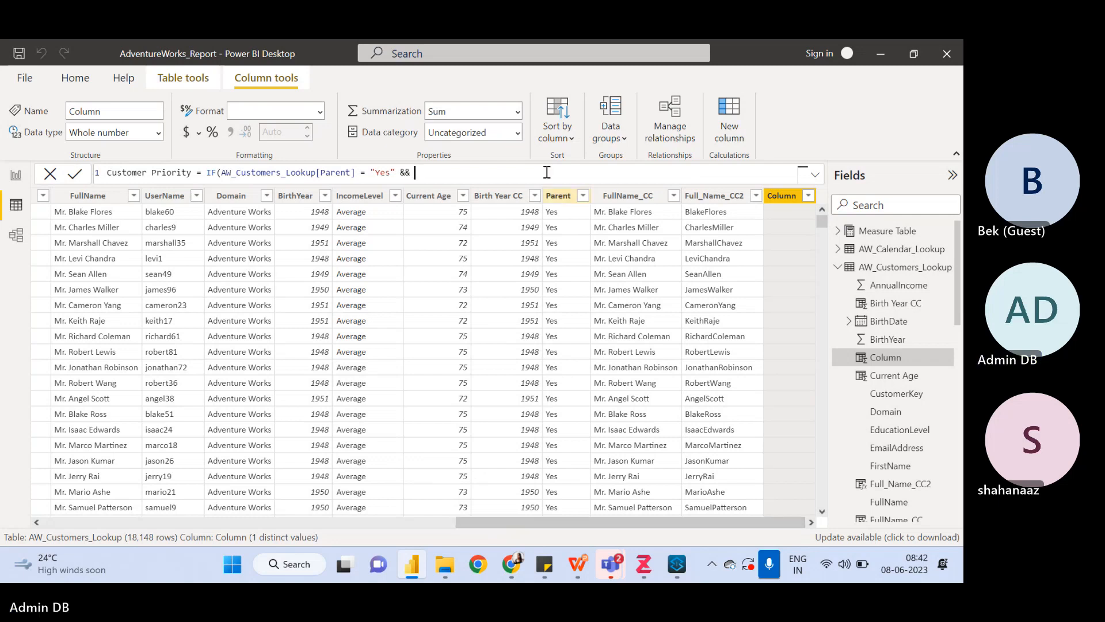
# - Add AW_Customers_Lookup[AnnualIncome] > 100000 as the second condition of the IF test
pyautogui.write('annu')
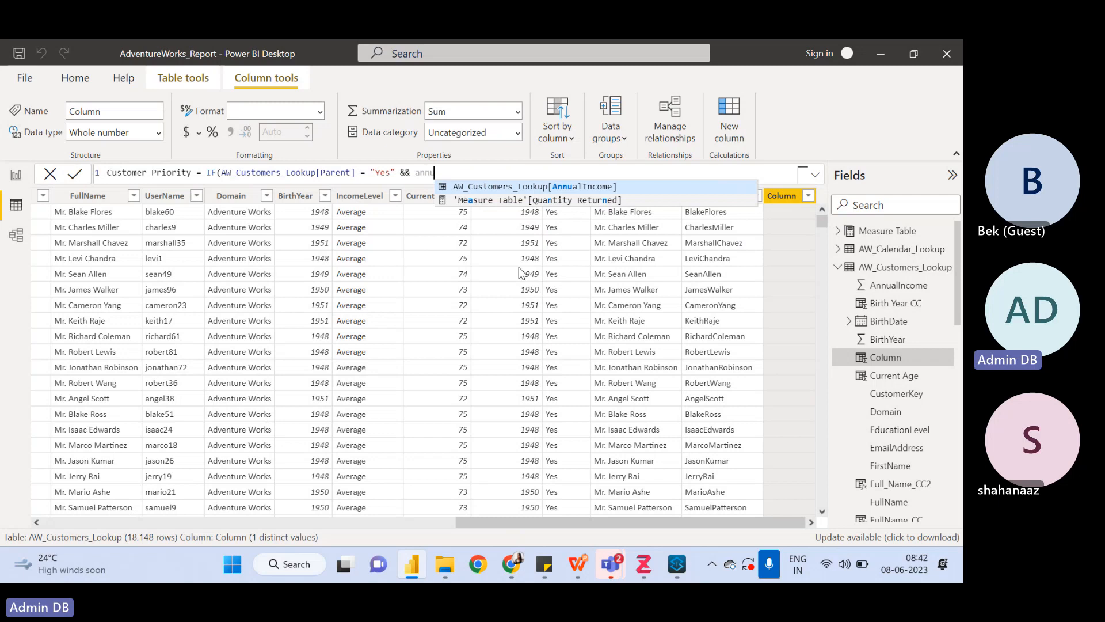
pyautogui.press('Tab')
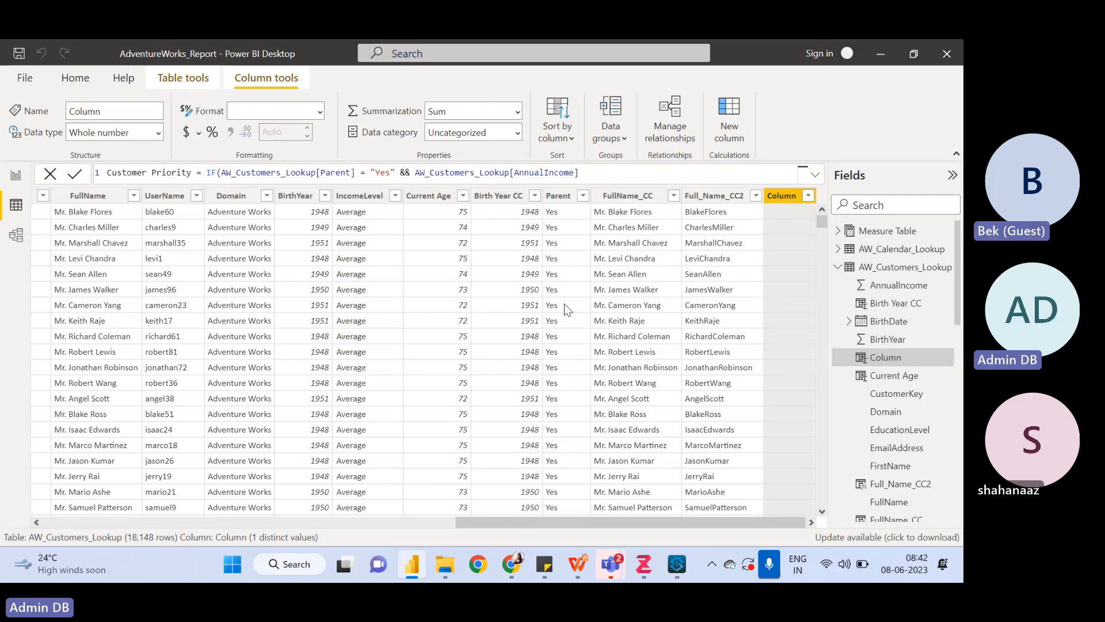
pyautogui.write('> 10')
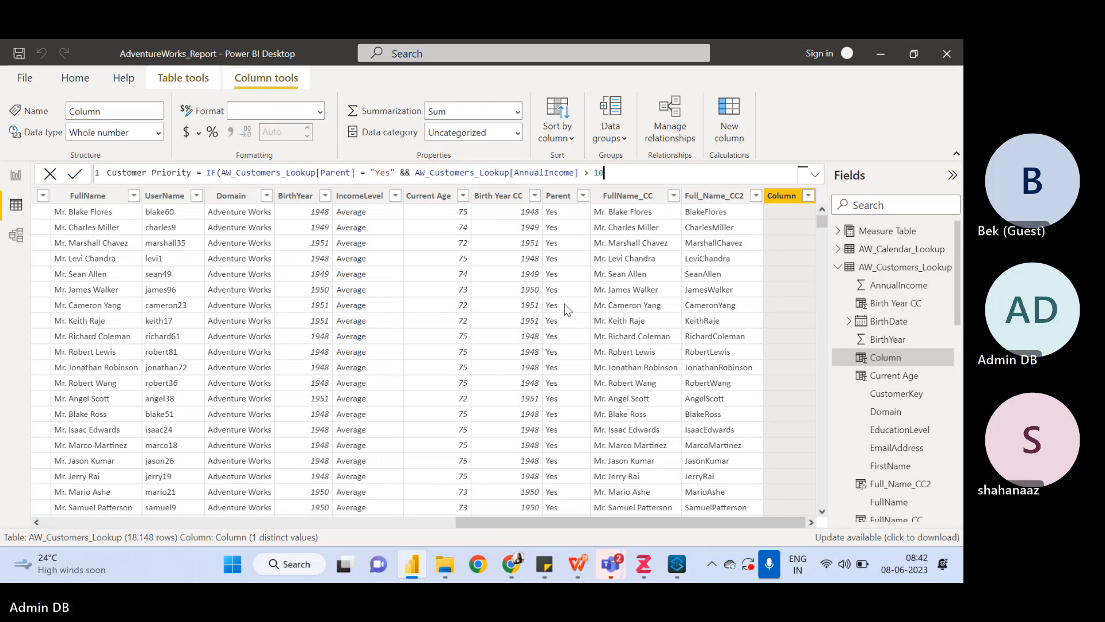
pyautogui.write('0000,')
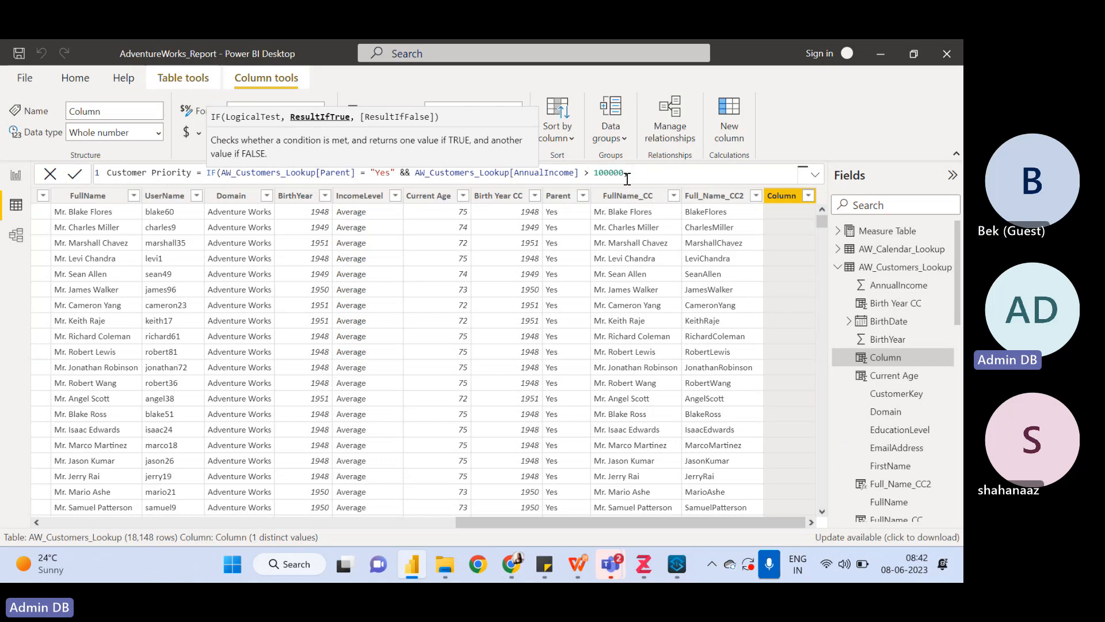
pyautogui.write(',')
# - Complete the IF formula with "Priority" as the true result and "Standard" as the false result, including the closing parenthesis
pyautogui.write('"Pr')
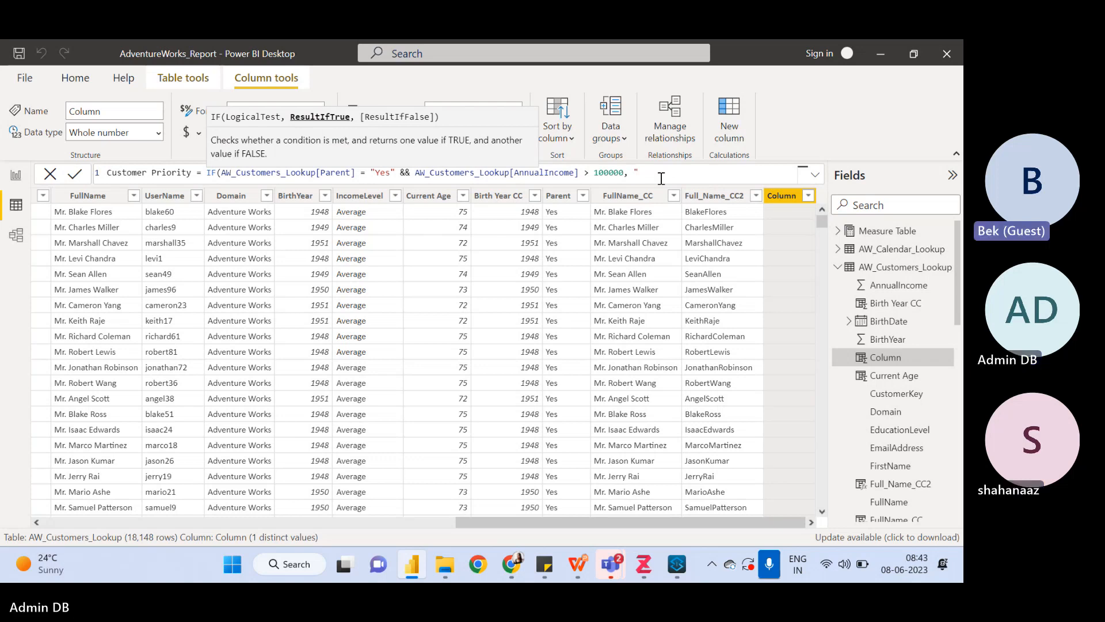
pyautogui.write('iority')
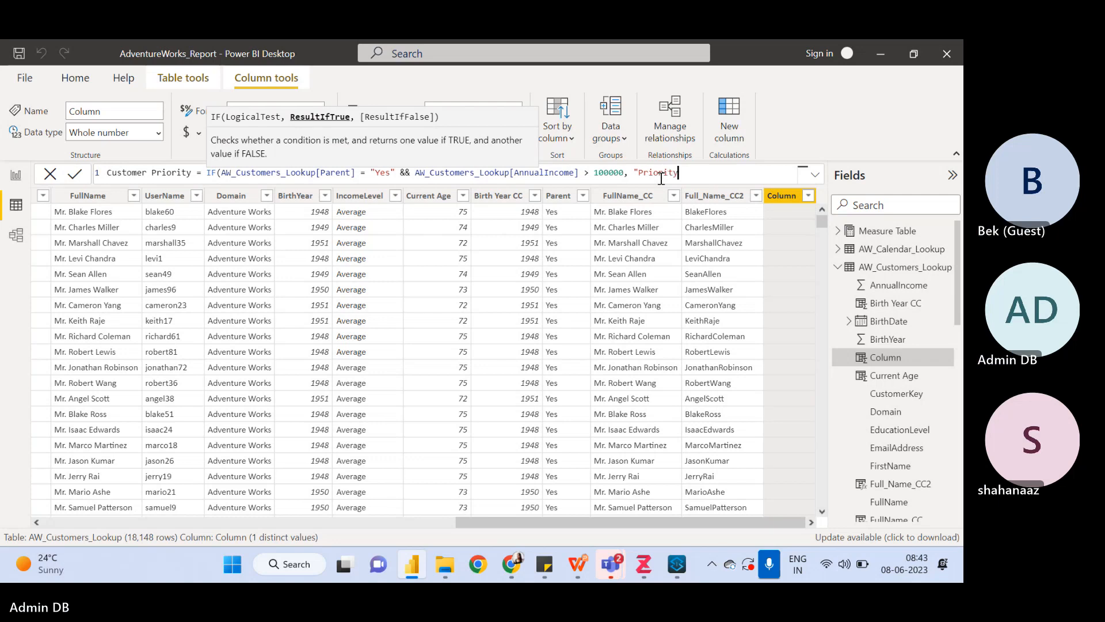
pyautogui.write('",')
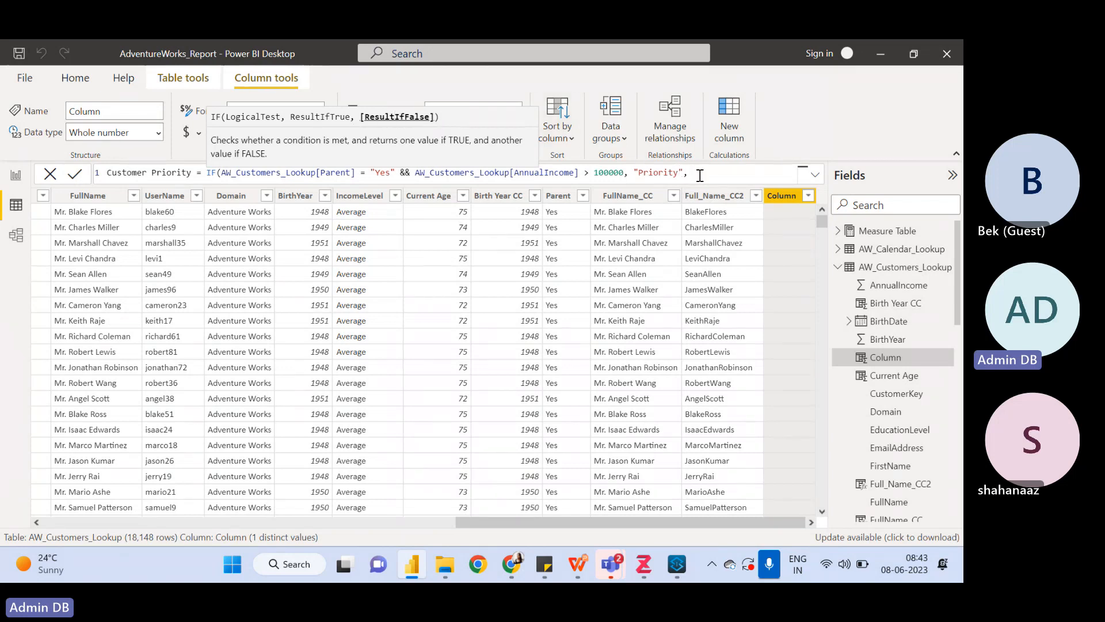
pyautogui.write("'")
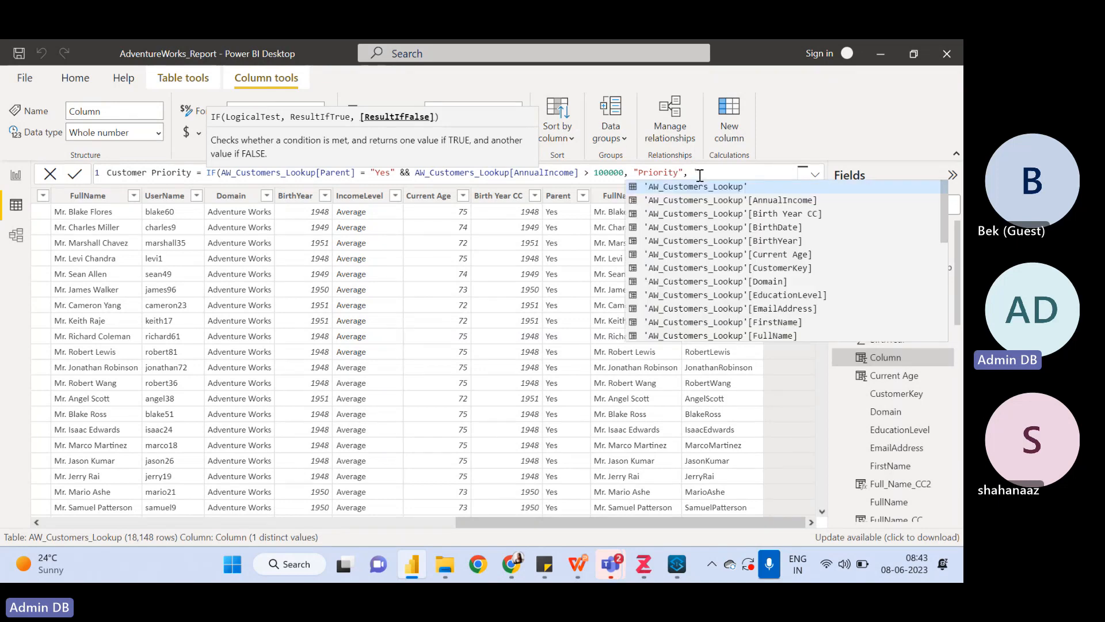
pyautogui.press('BackSpace')
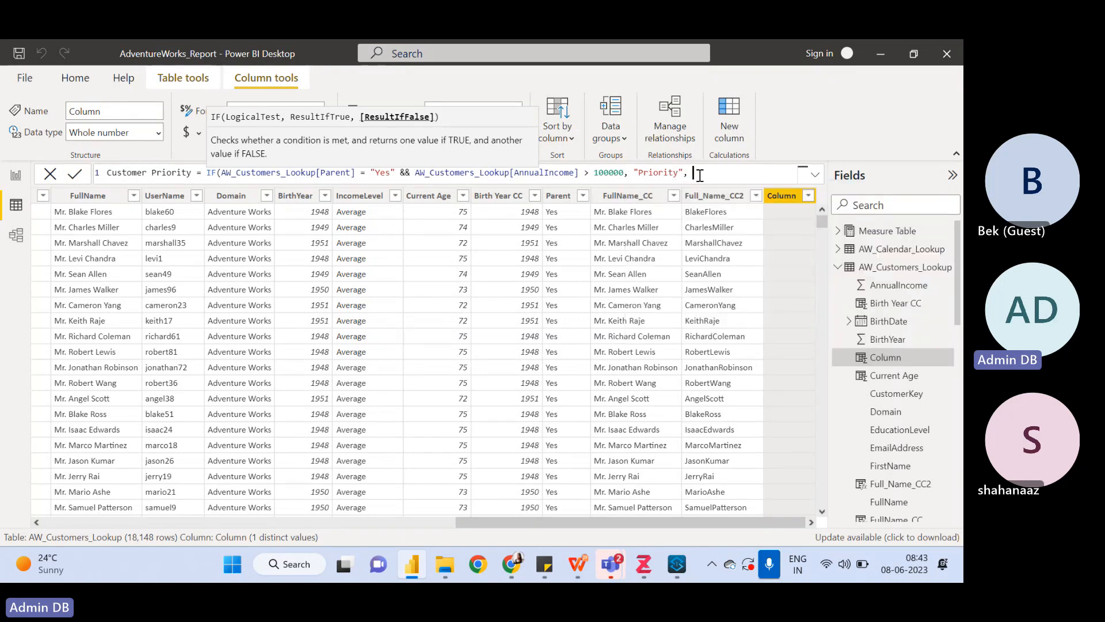
pyautogui.write('"Standard"')
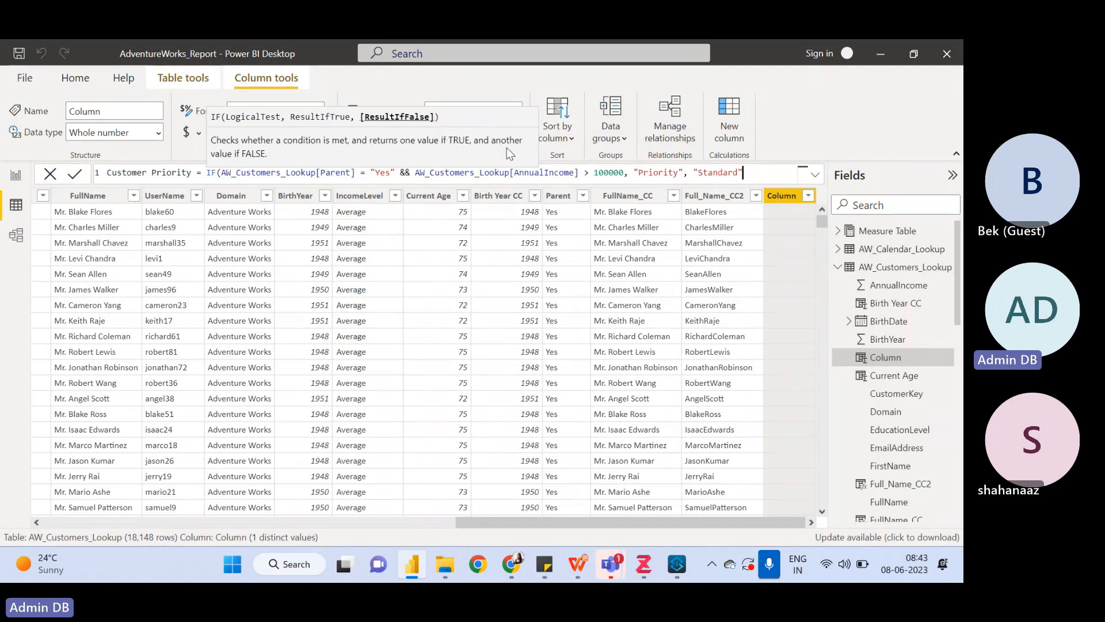
pyautogui.write(')')
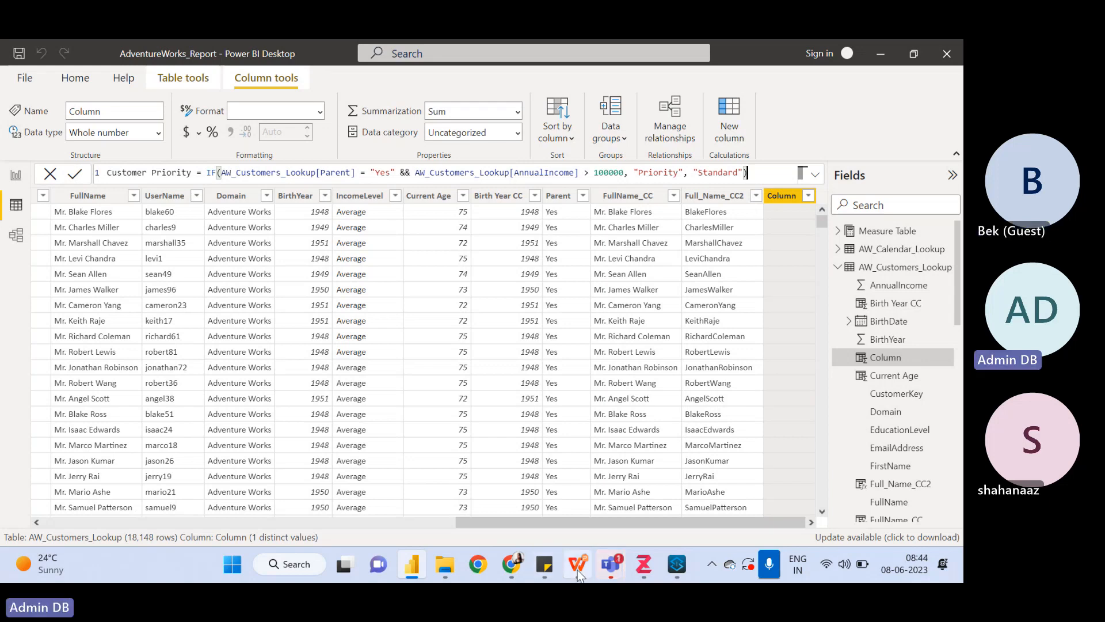
# - Review the exercise in Class_PPT.pptx, return to the report and commit the Customer Priority column formula
pyautogui.moveTo(579, 573)
pyautogui.click(658, 443)
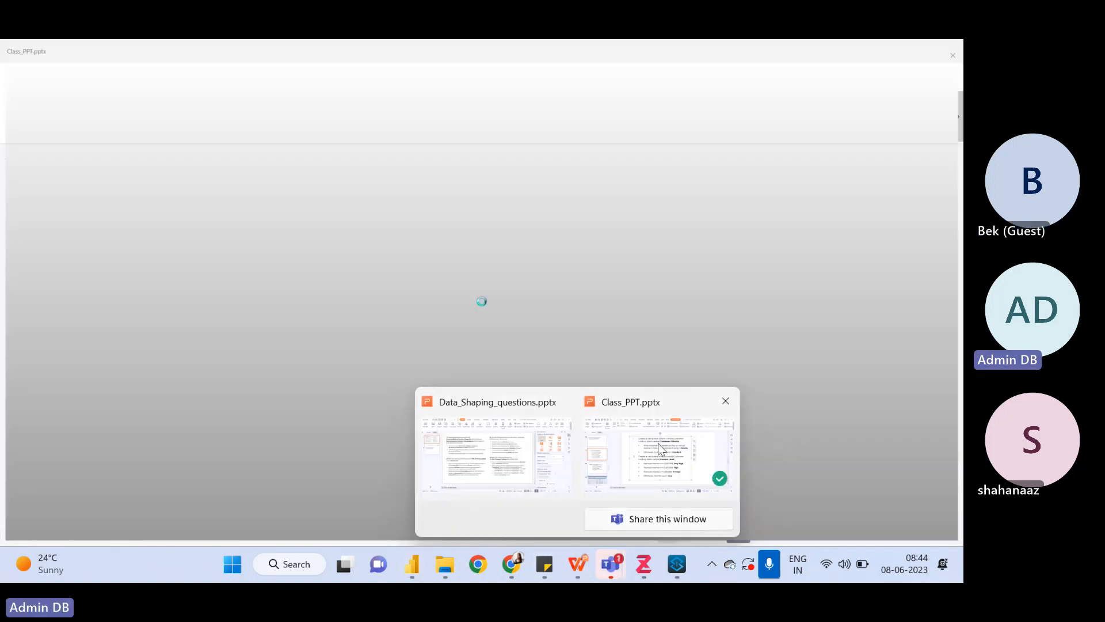
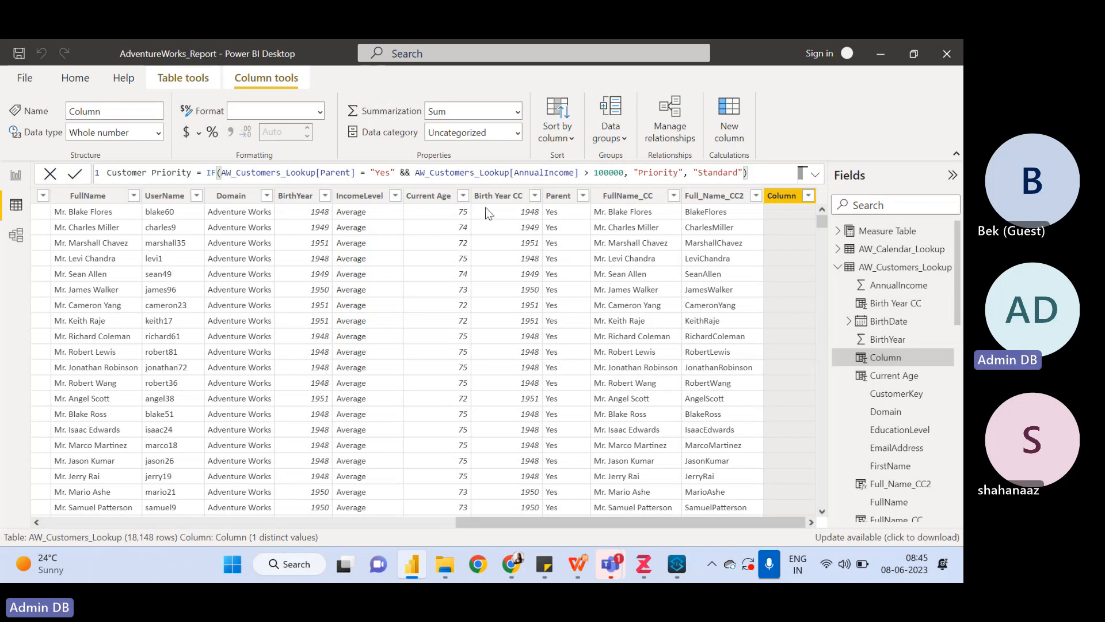
pyautogui.press('Return')
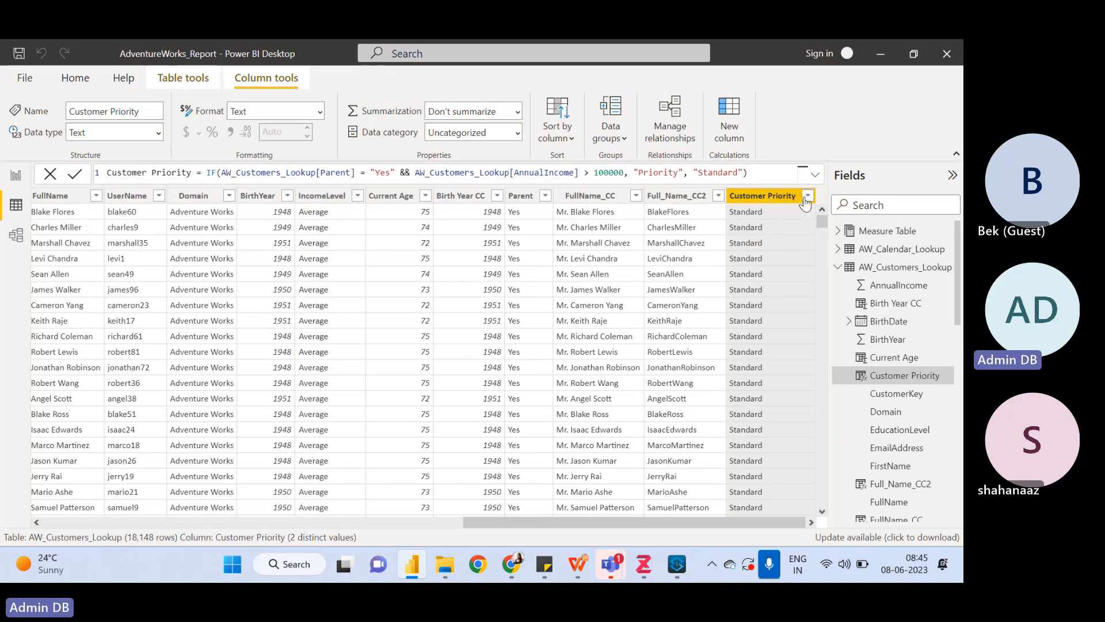
# - Filter the Customer Priority column to Priority only and examine those customers' AnnualIncome and Parent values
pyautogui.click(807, 197)
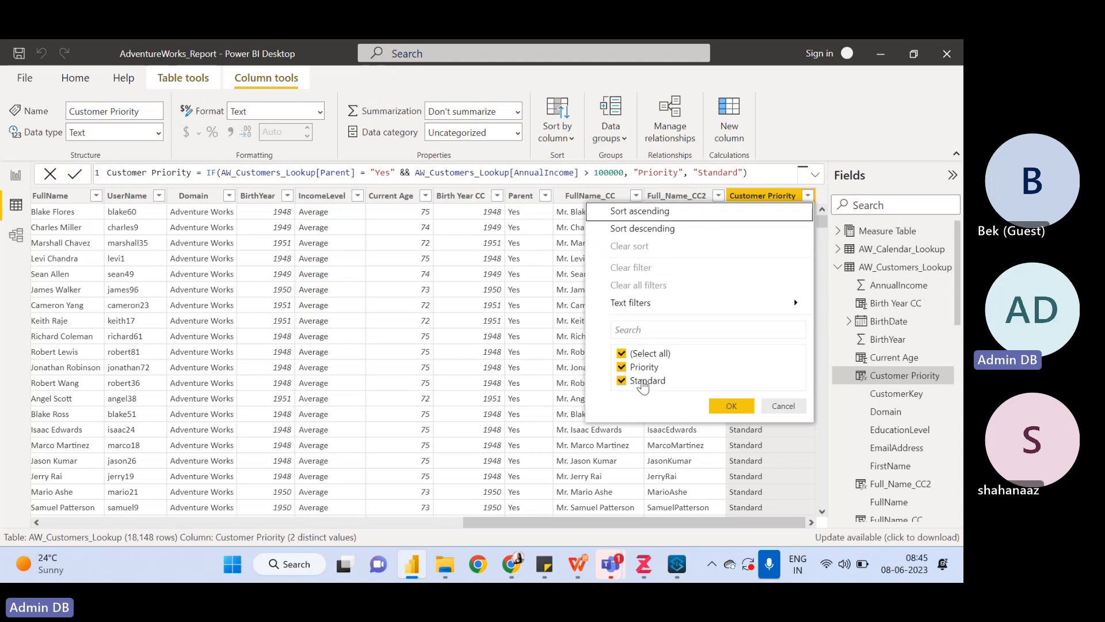
pyautogui.click(622, 354)
pyautogui.click(621, 367)
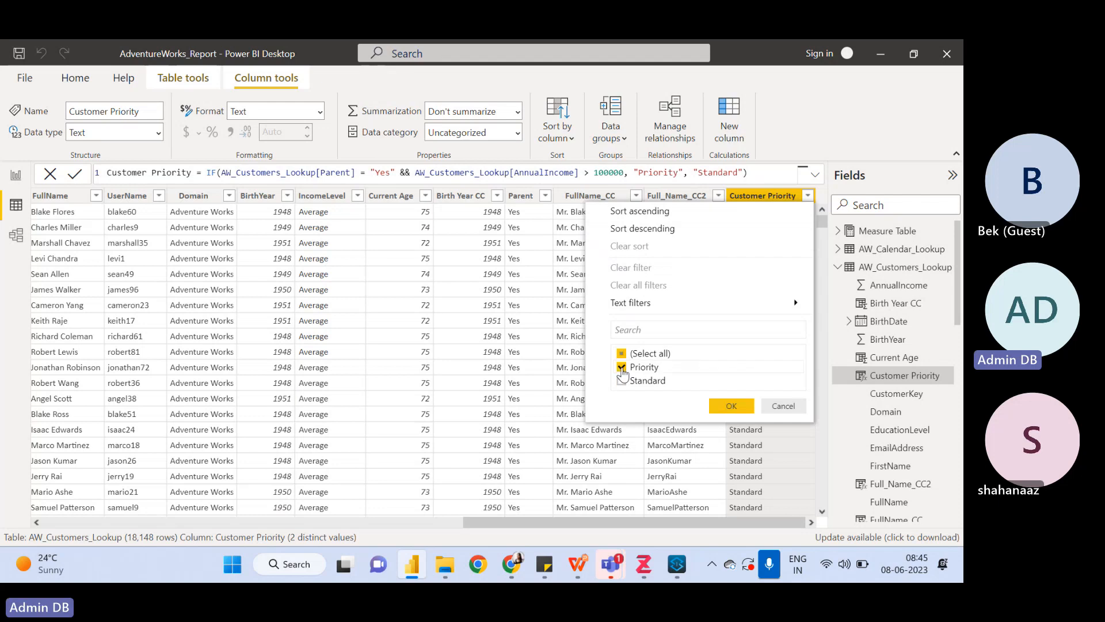
pyautogui.click(730, 405)
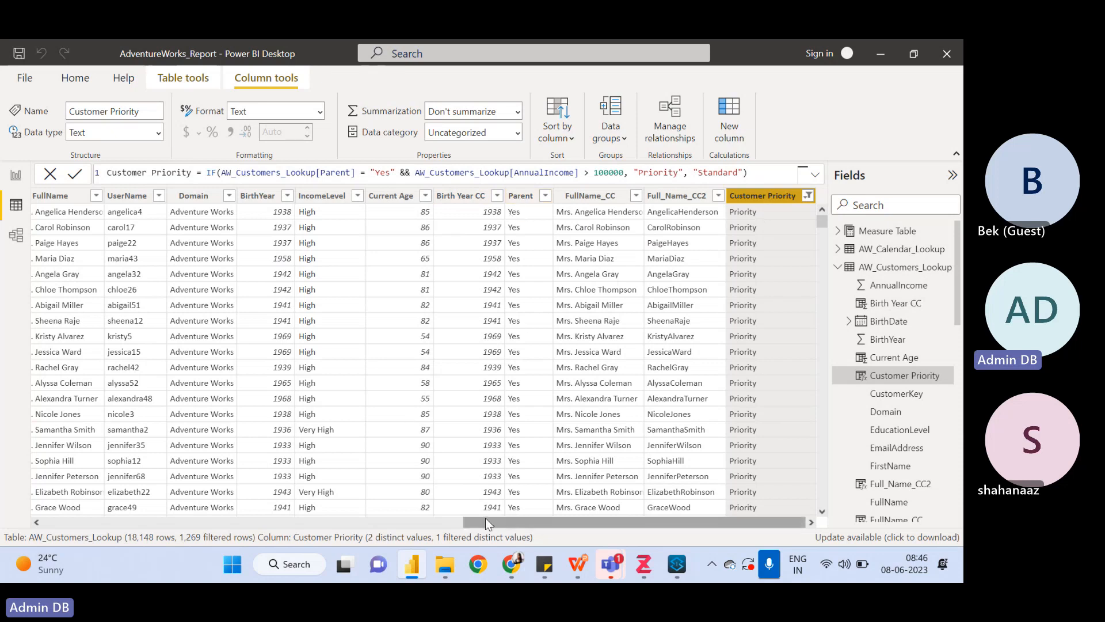
pyautogui.moveTo(485, 518); pyautogui.dragTo(227, 483)
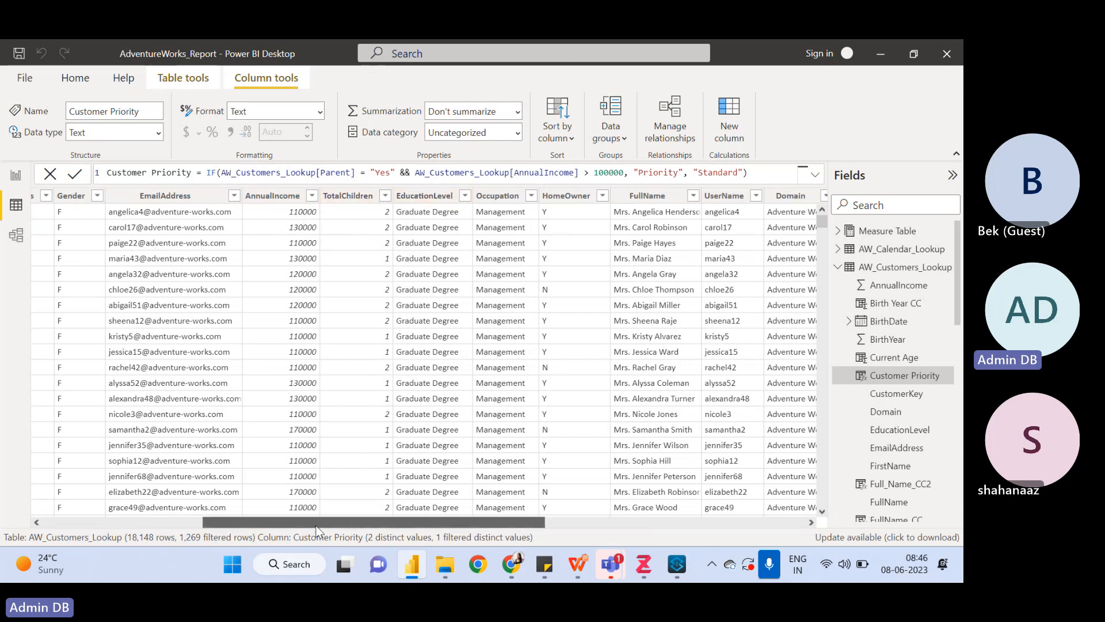
pyautogui.moveTo(316, 522); pyautogui.dragTo(675, 546)
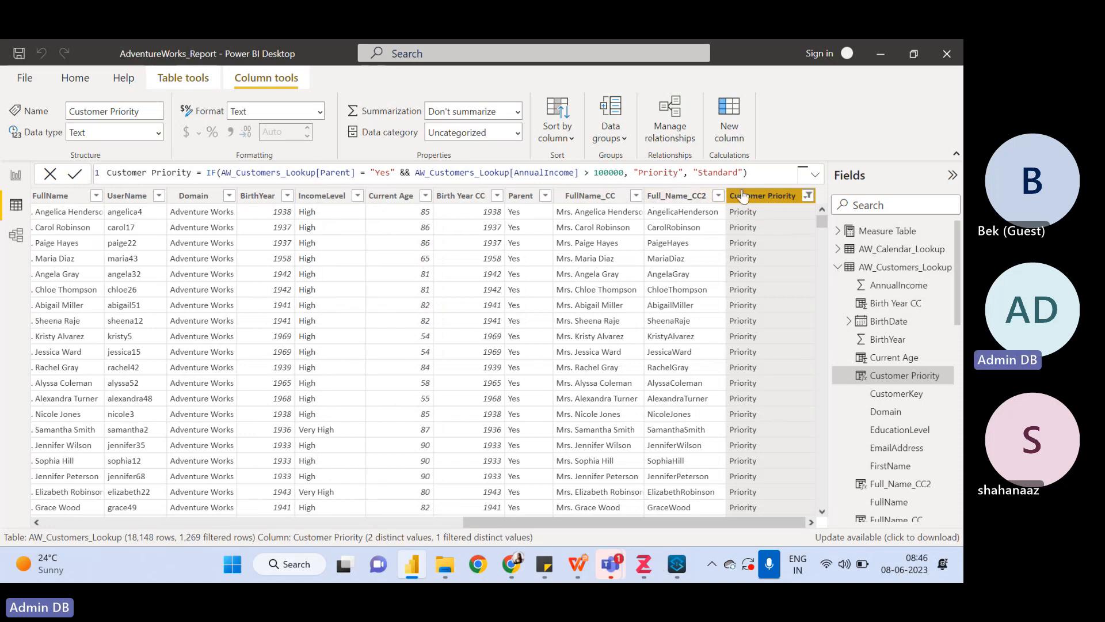
# - Change the Customer Priority filter to Standard only and examine those customers' Parent and AnnualIncome values
pyautogui.click(809, 196)
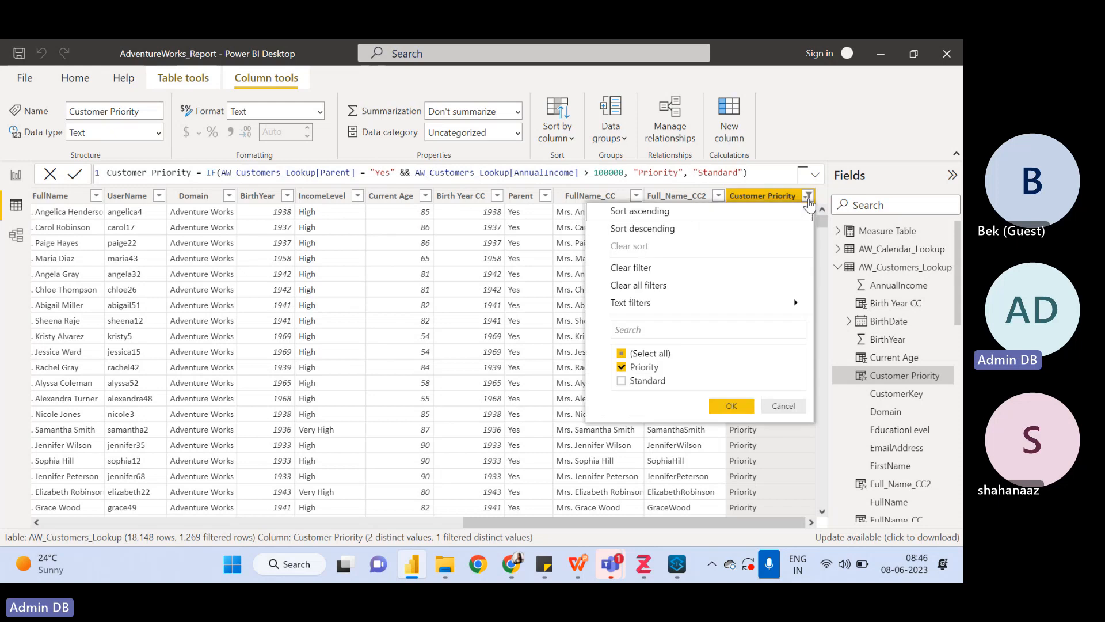
pyautogui.click(622, 369)
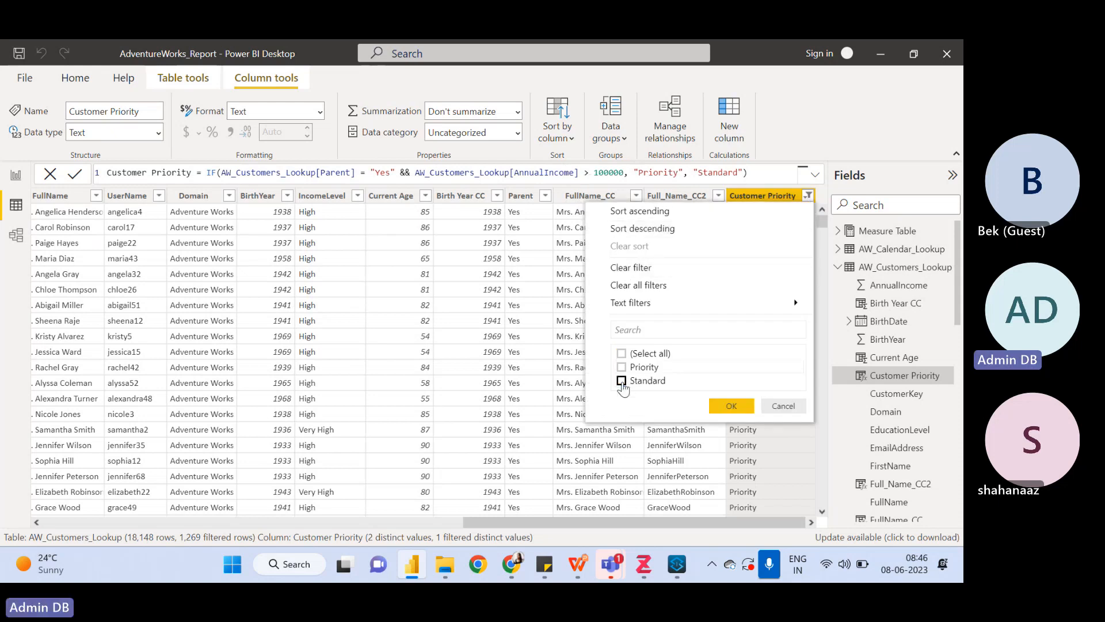
pyautogui.click(621, 381)
pyautogui.click(731, 406)
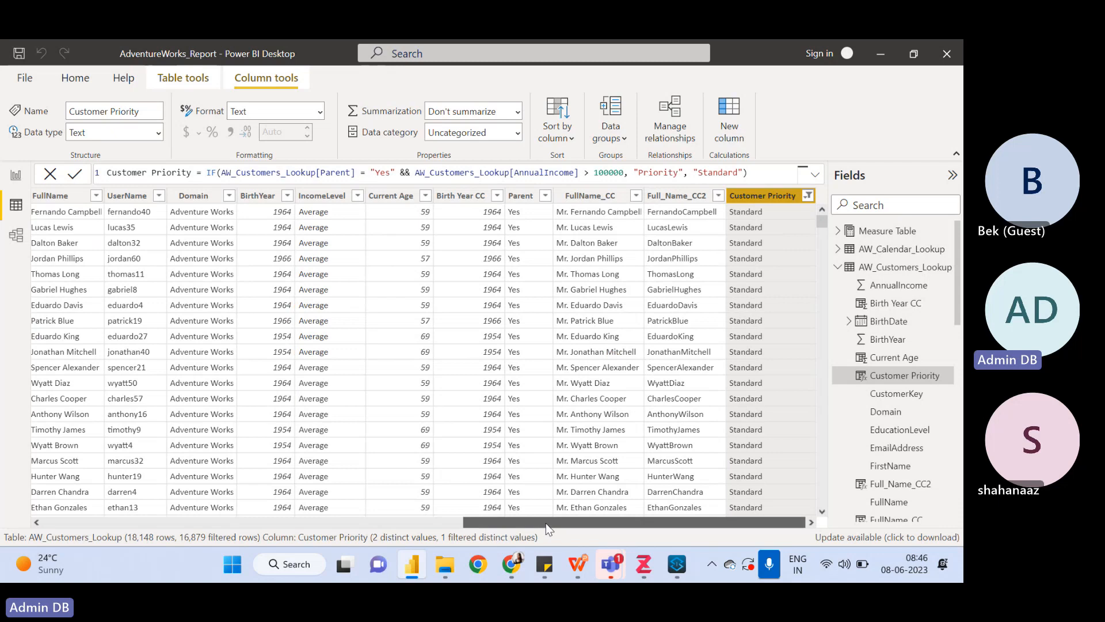
pyautogui.moveTo(547, 523); pyautogui.dragTo(538, 523)
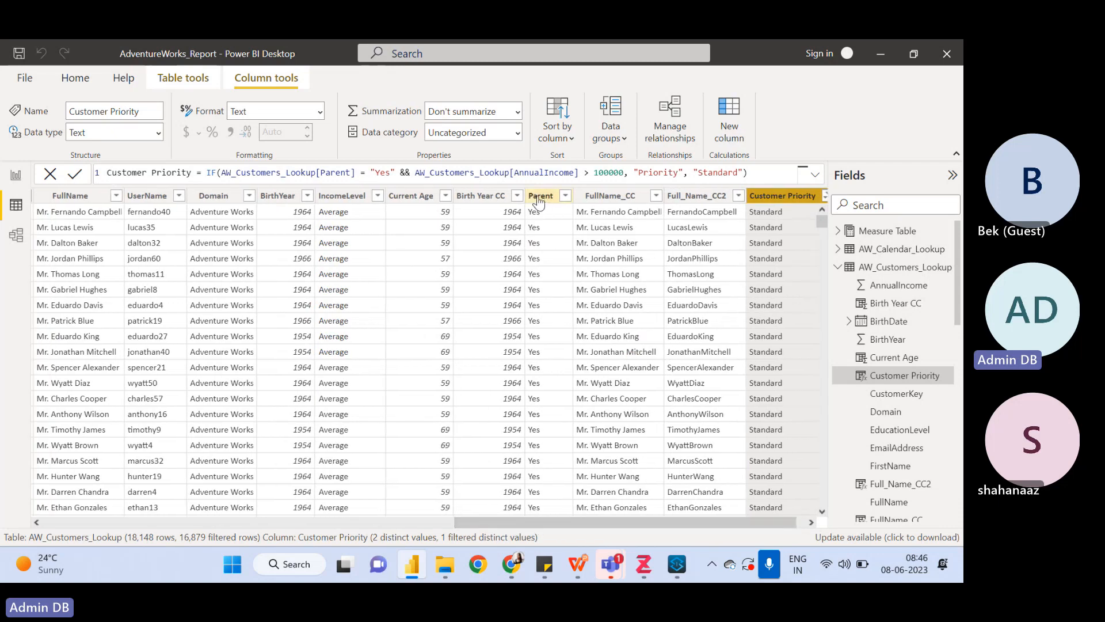
pyautogui.moveTo(510, 527); pyautogui.dragTo(223, 496)
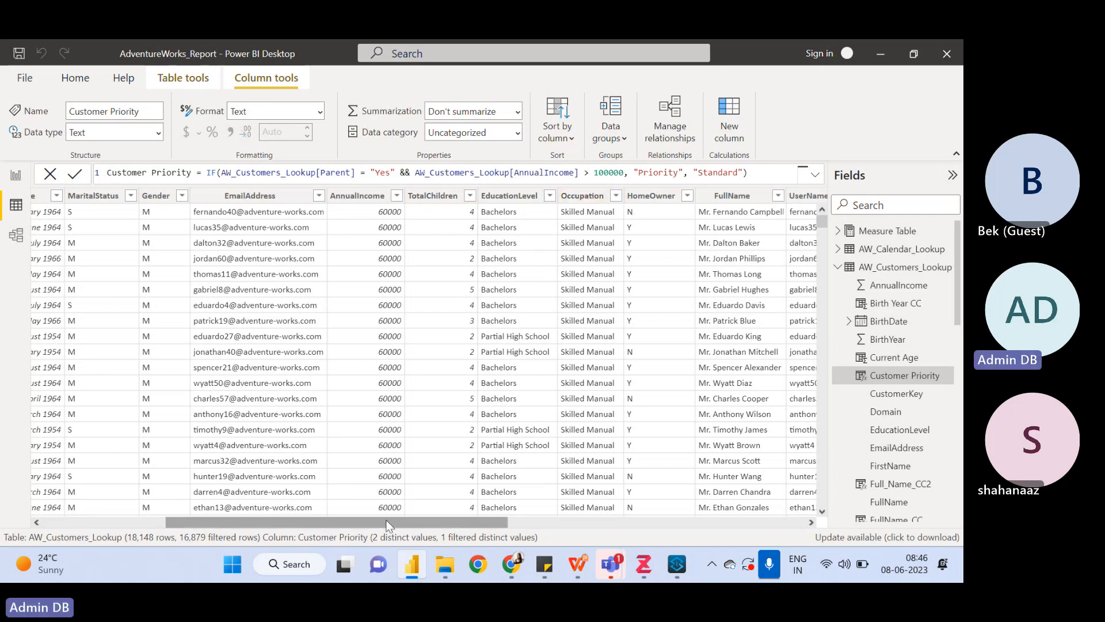
pyautogui.moveTo(381, 522); pyautogui.dragTo(707, 575)
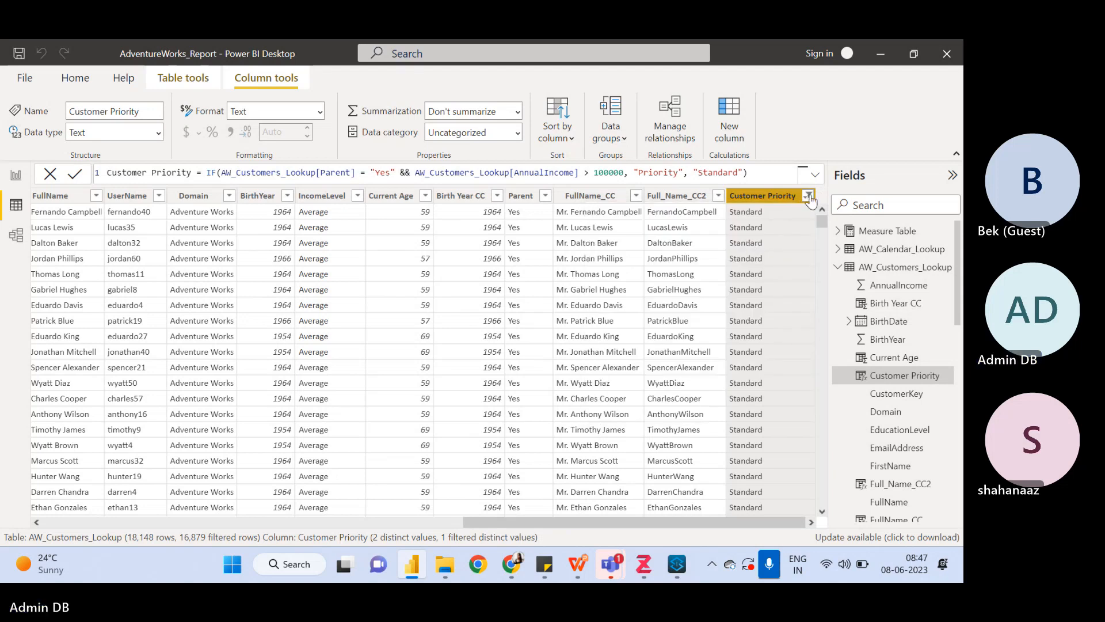
# - Clear all filters from the customer table and switch to the exercise slide in Class_PPT.pptx in WPS Office
pyautogui.click(807, 196)
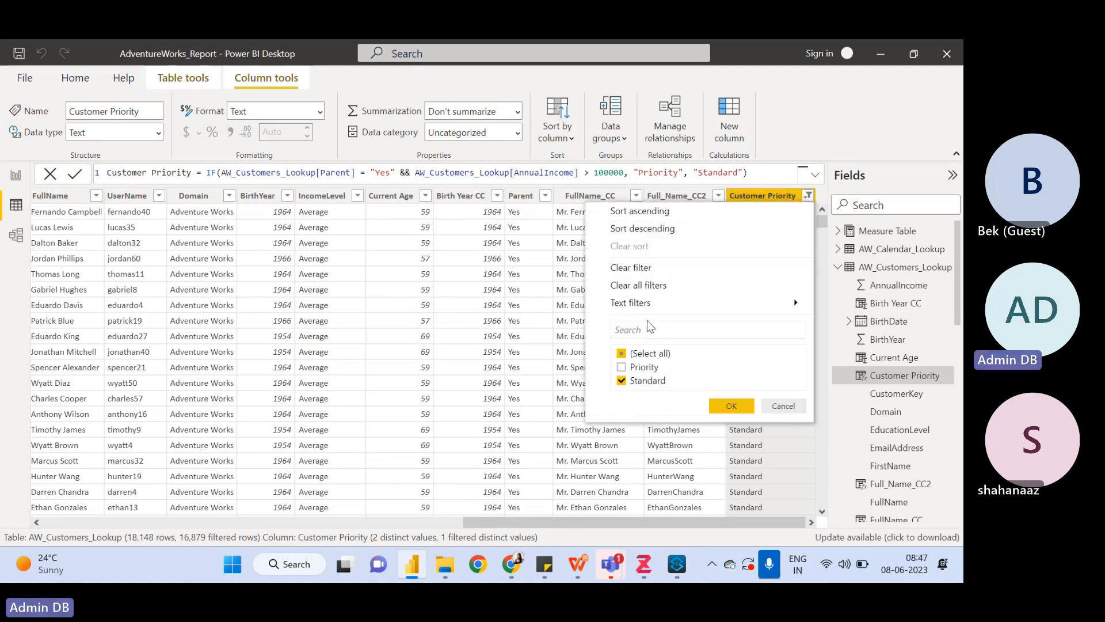
pyautogui.click(650, 291)
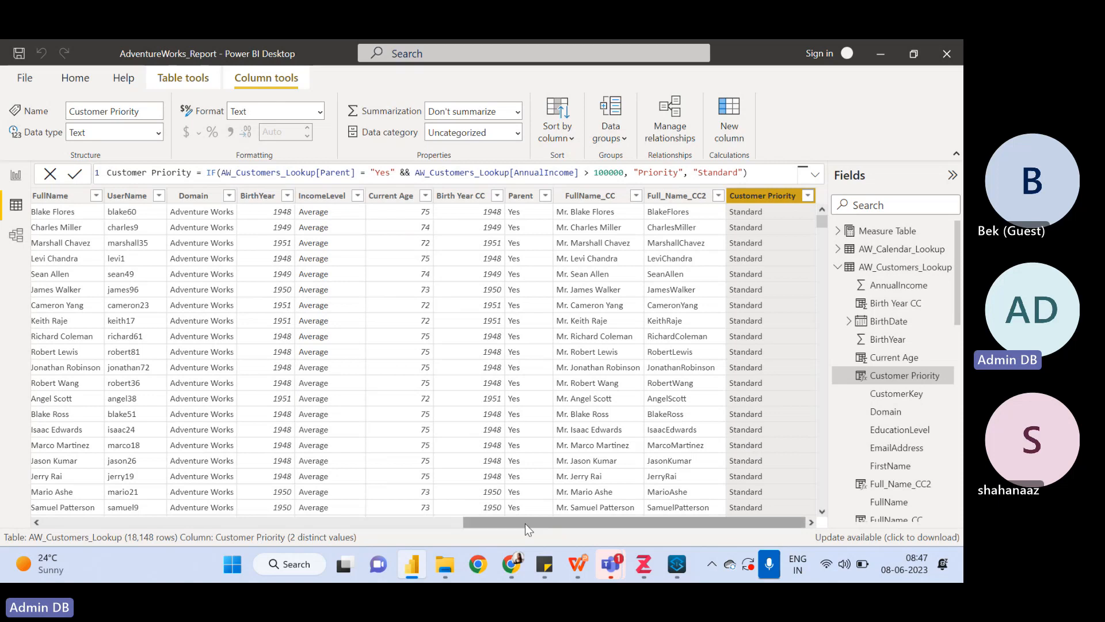
pyautogui.moveTo(519, 527); pyautogui.dragTo(559, 581)
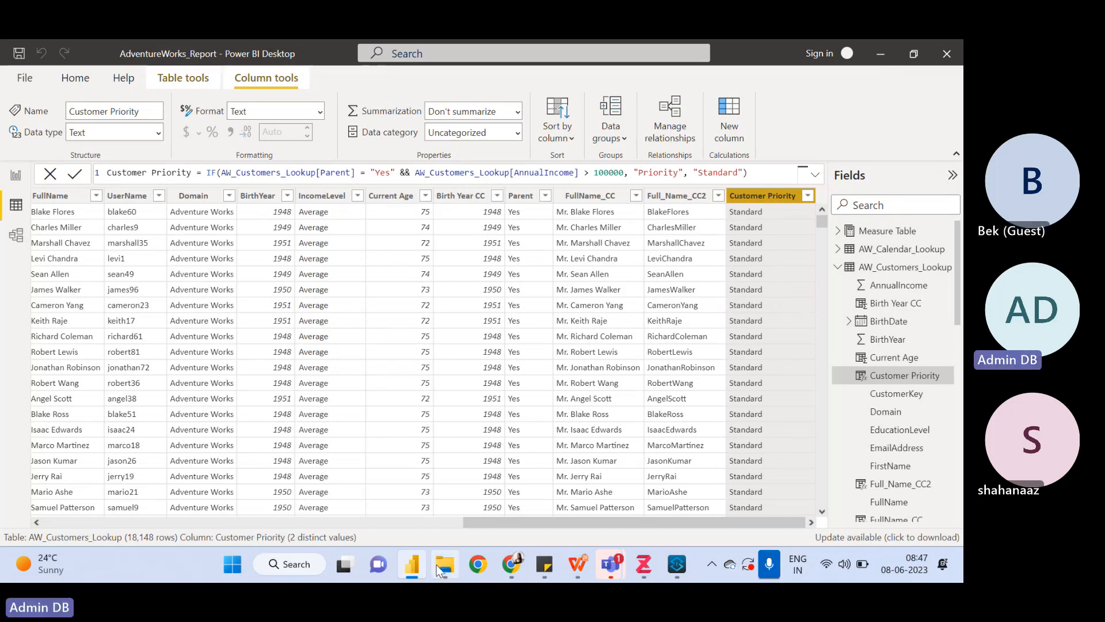
pyautogui.click(407, 571)
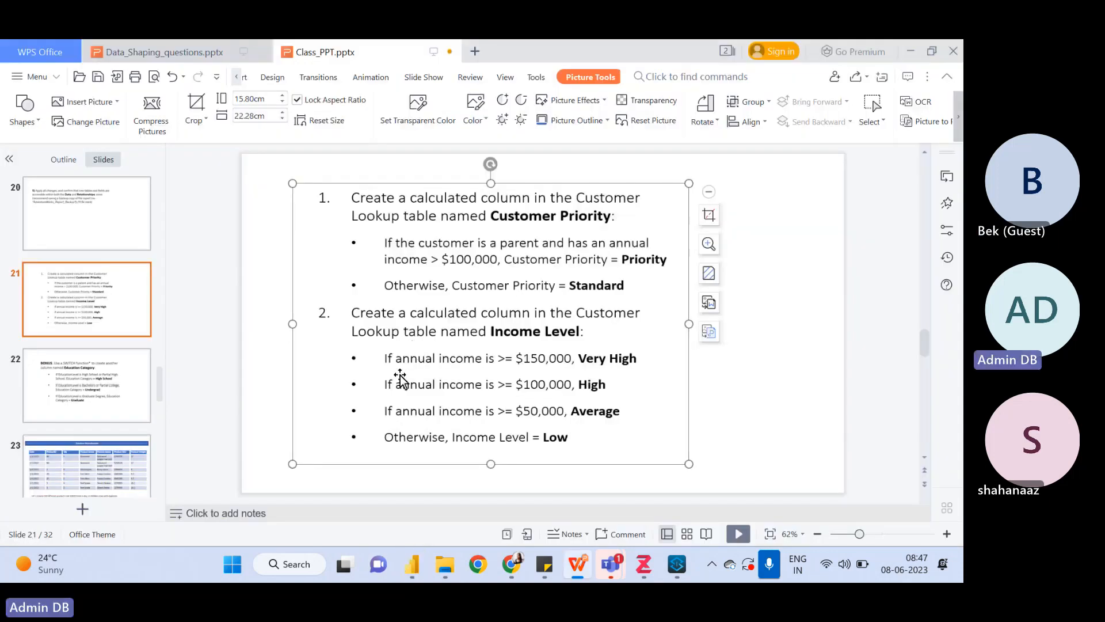
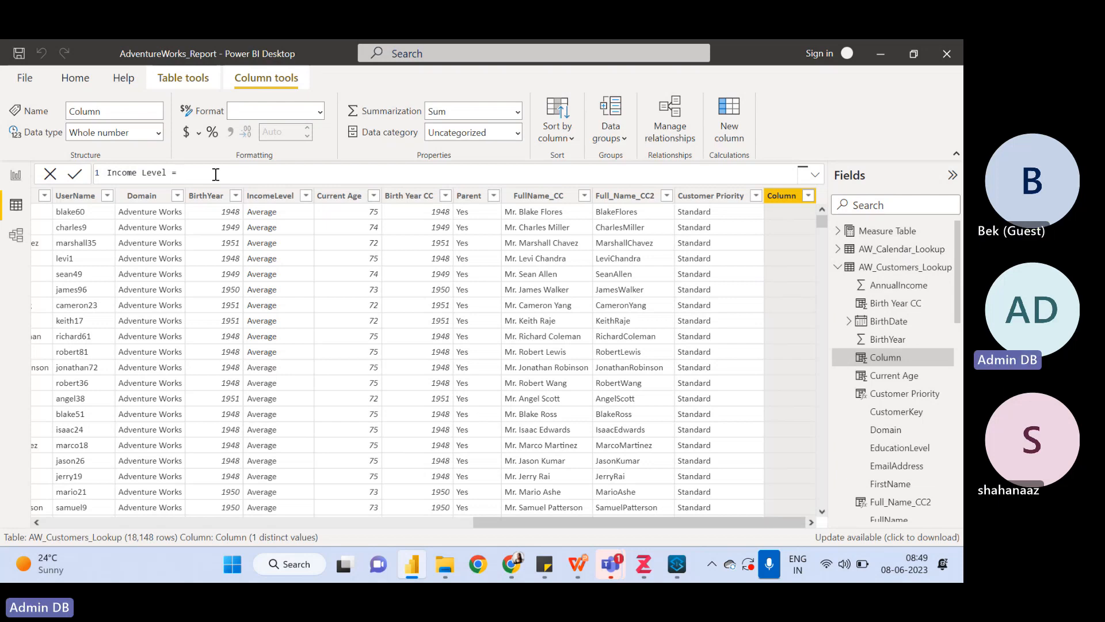
# - Start an IF function in the Income Level formula, review the income conditions on the WPS Office exercise slide and return to Power BI Desktop
pyautogui.write('IF')
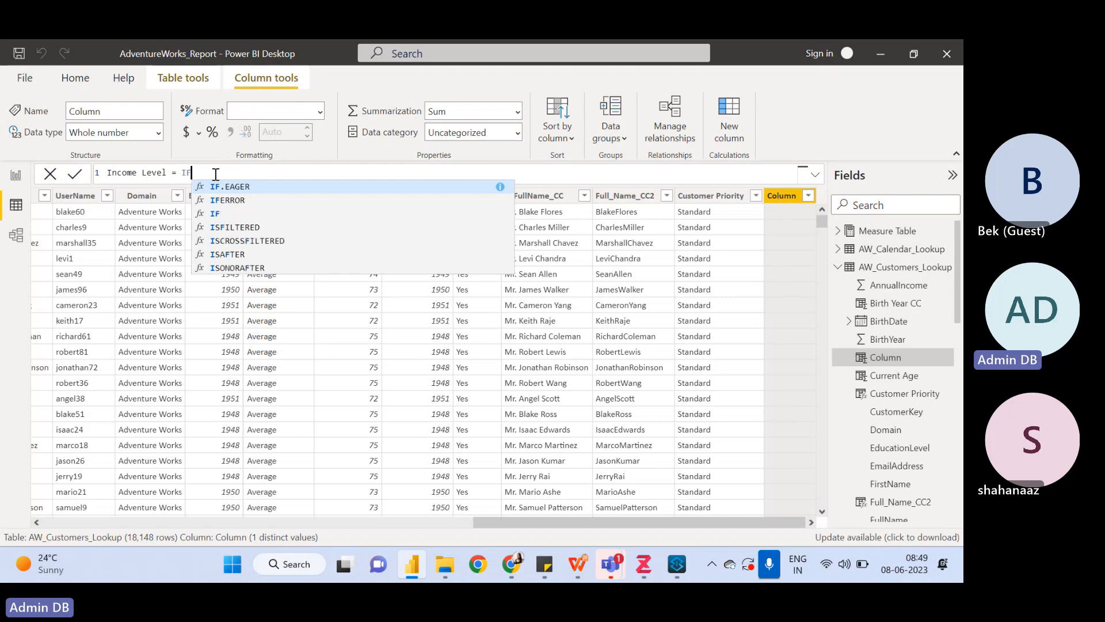
pyautogui.write('(')
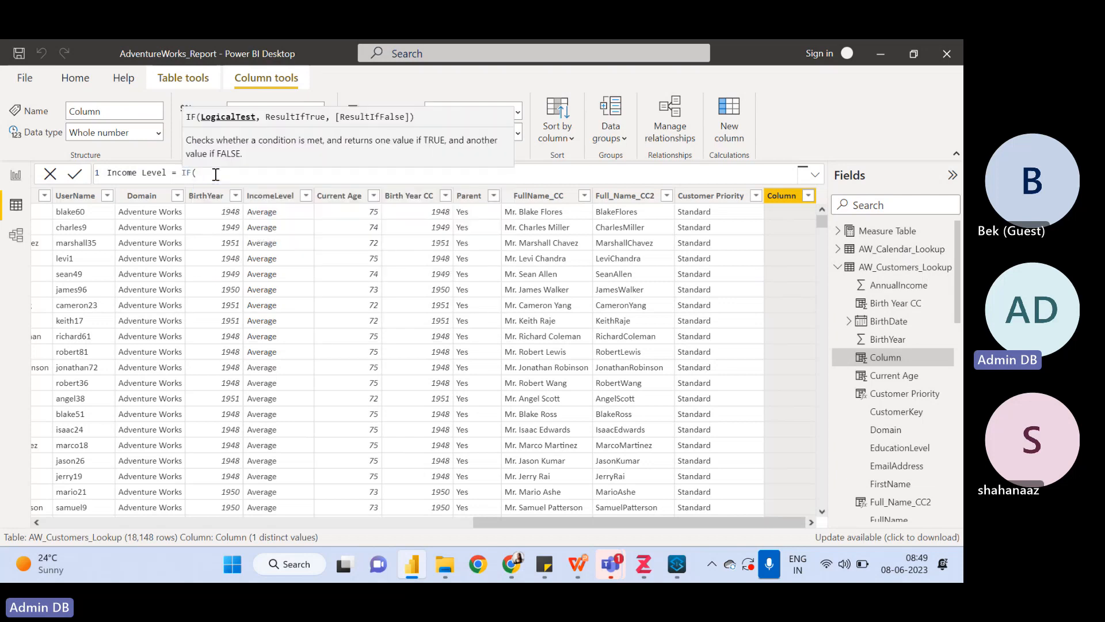
pyautogui.click(413, 561)
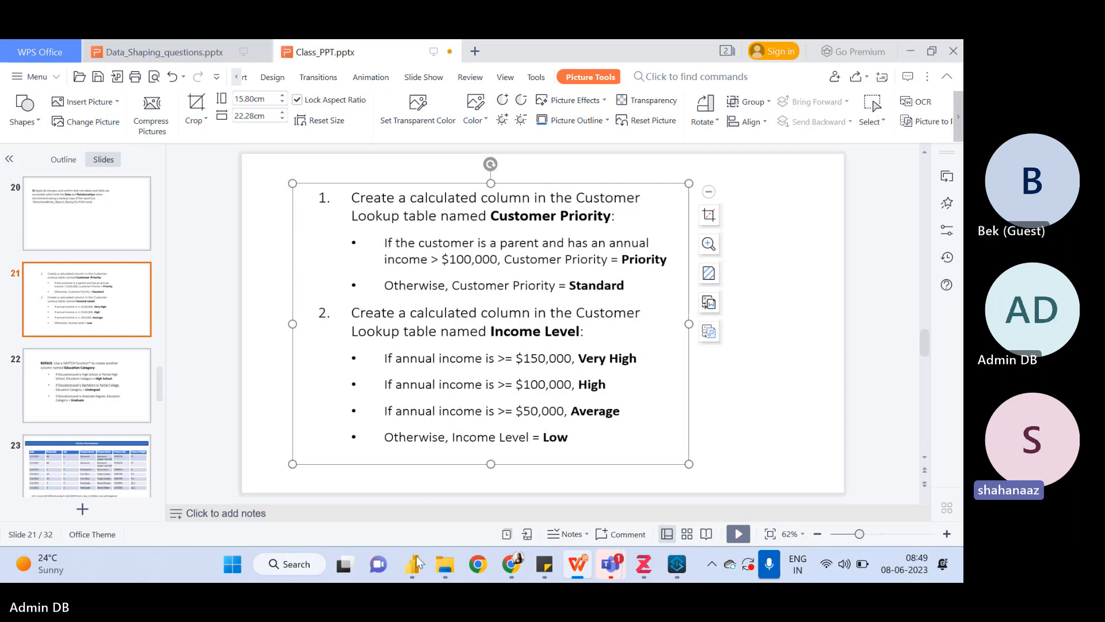
pyautogui.moveTo(410, 572)
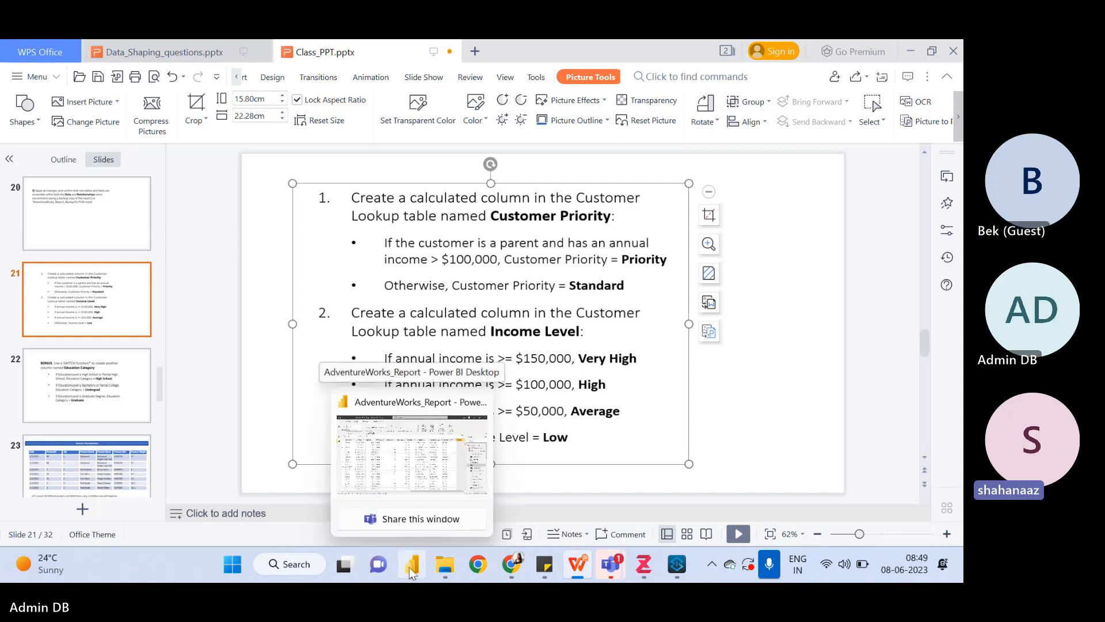
pyautogui.click(410, 571)
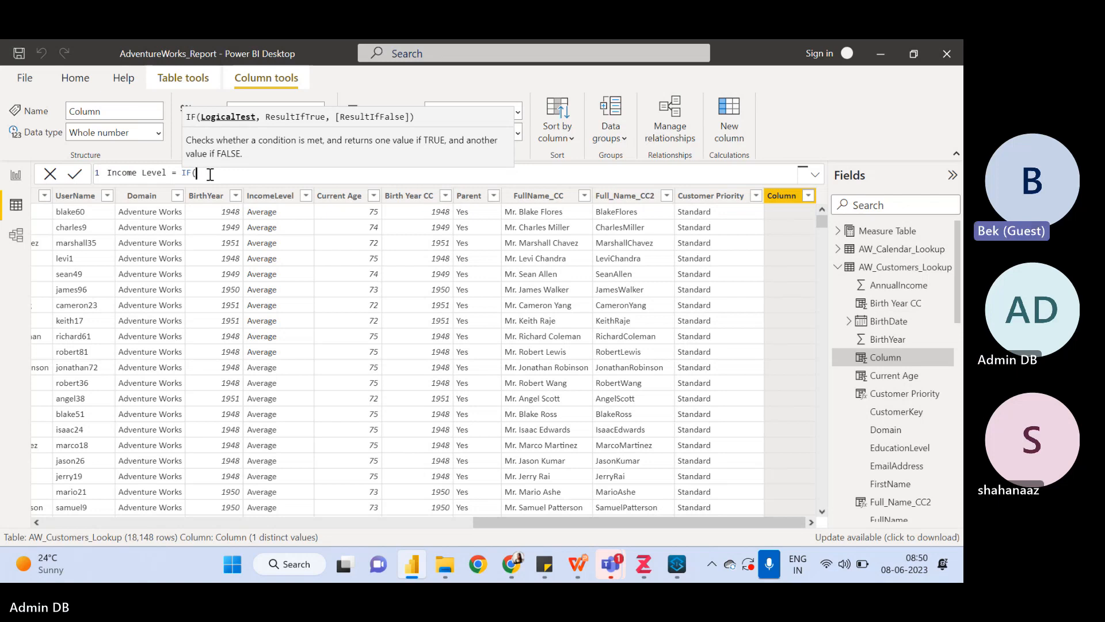
# - Enter the IF function's logical test as AW_Customers_Lookup[AnnualIncome] >= 150000
pyautogui.write('annual')
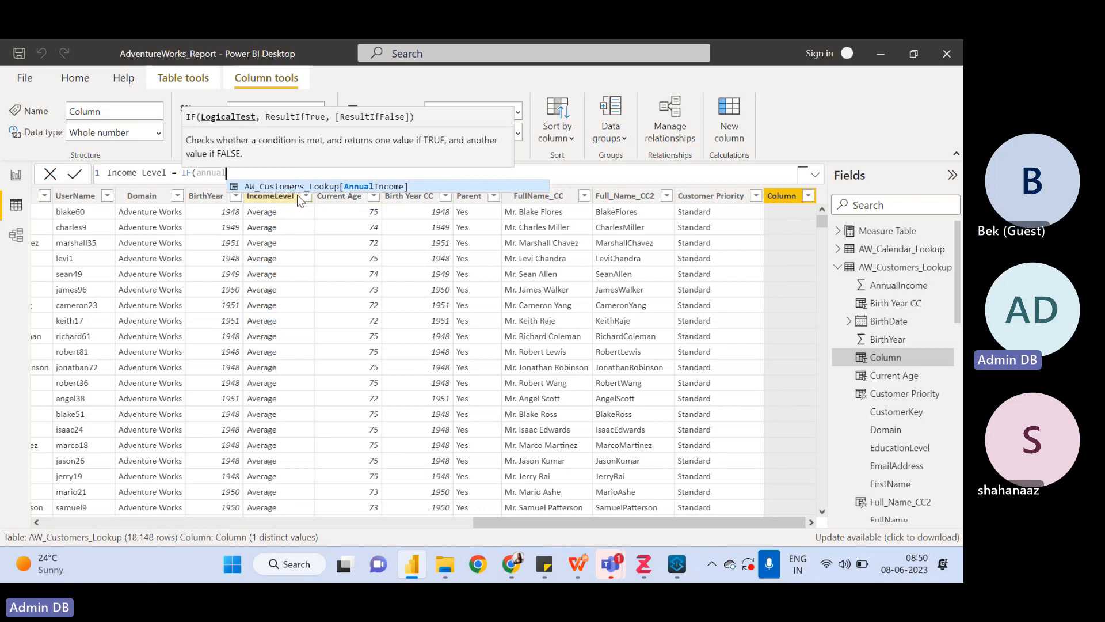
pyautogui.press('Tab')
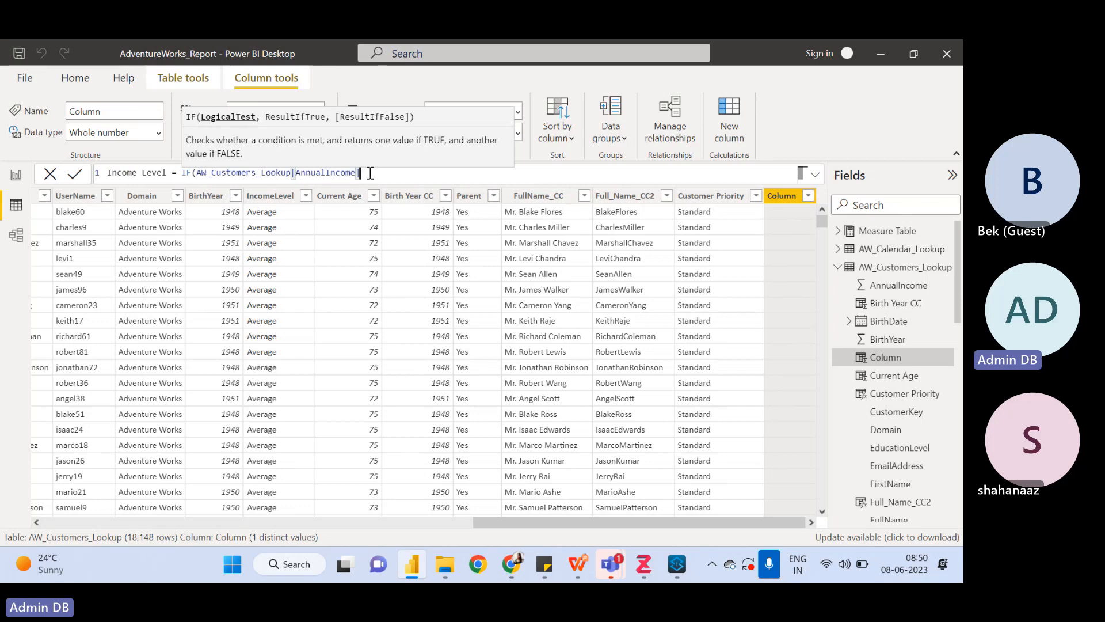
pyautogui.write('>')
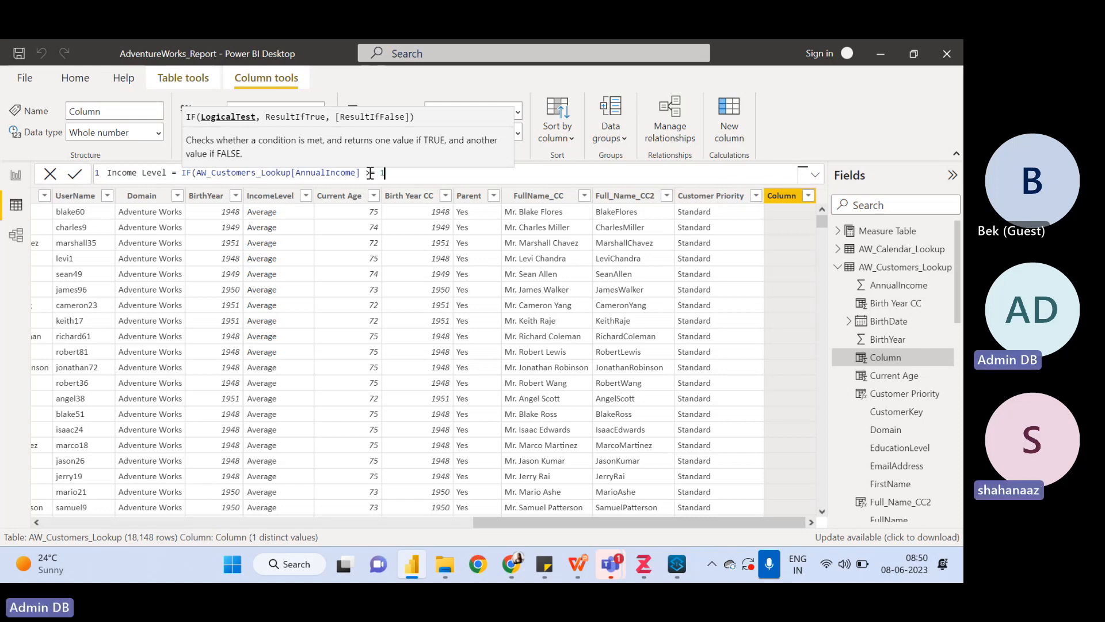
pyautogui.write(' 150000')
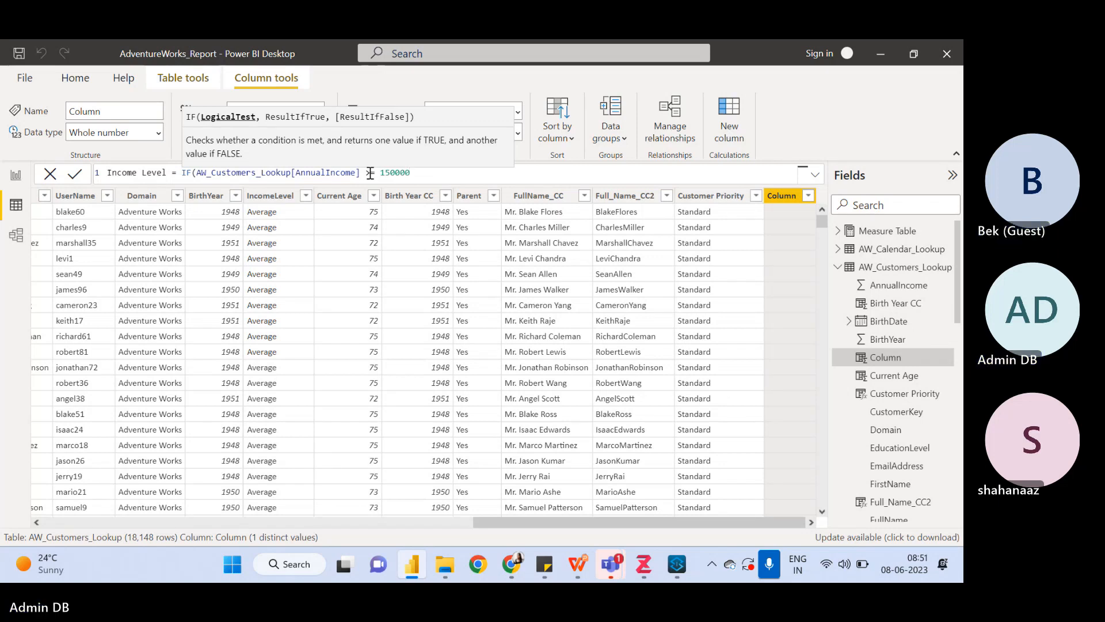
# - Set the first IF's true result to "Very High" and add the comma that opens its false result
pyautogui.write(',')
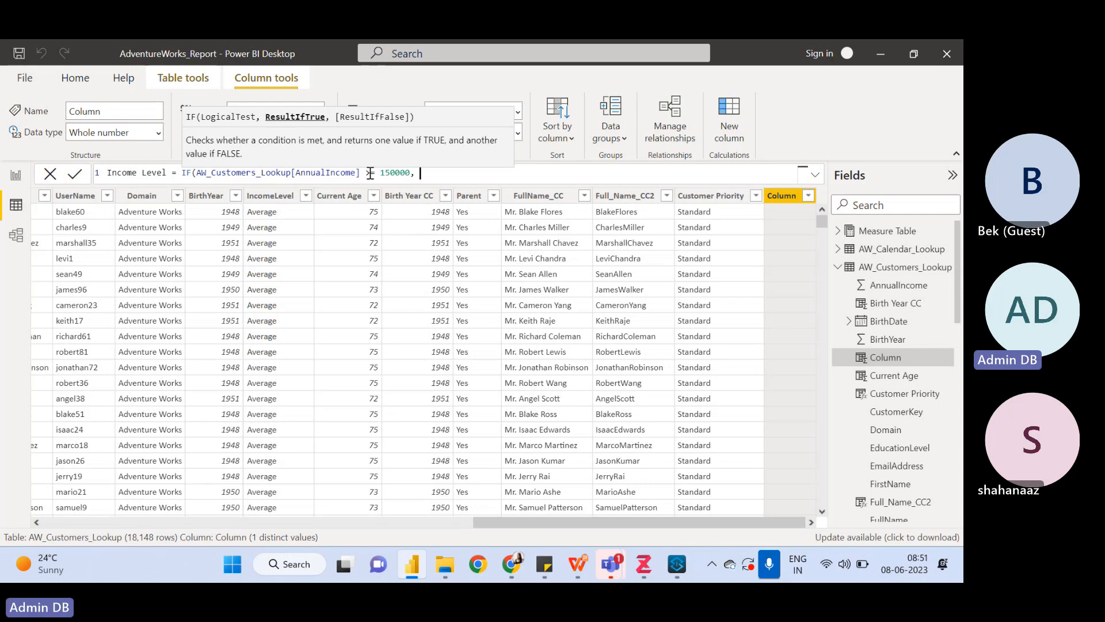
pyautogui.write('"')
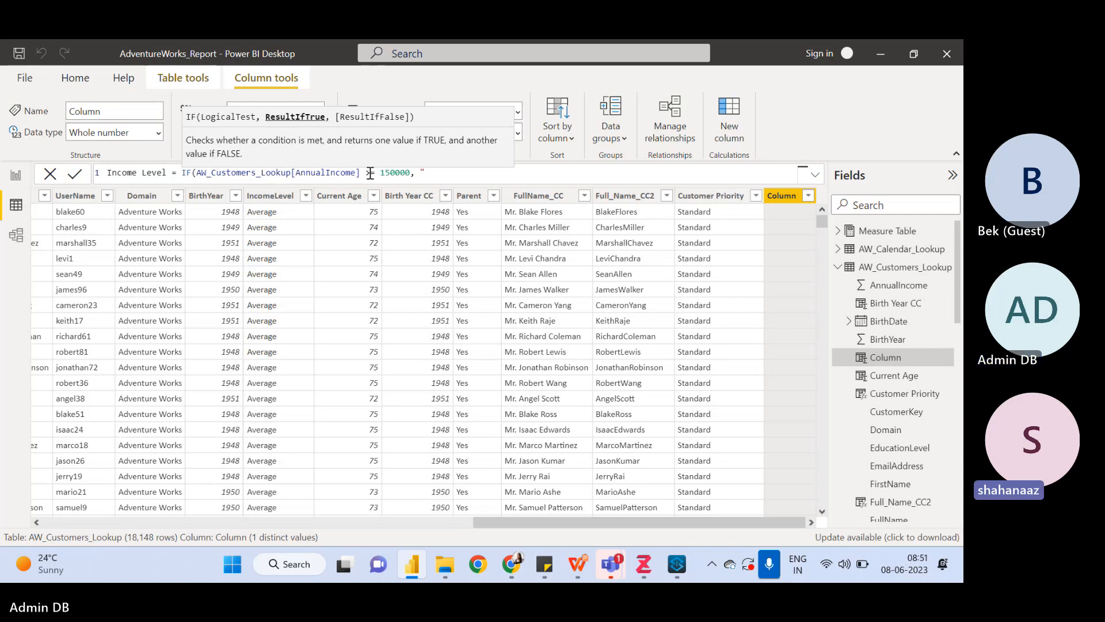
pyautogui.write('"')
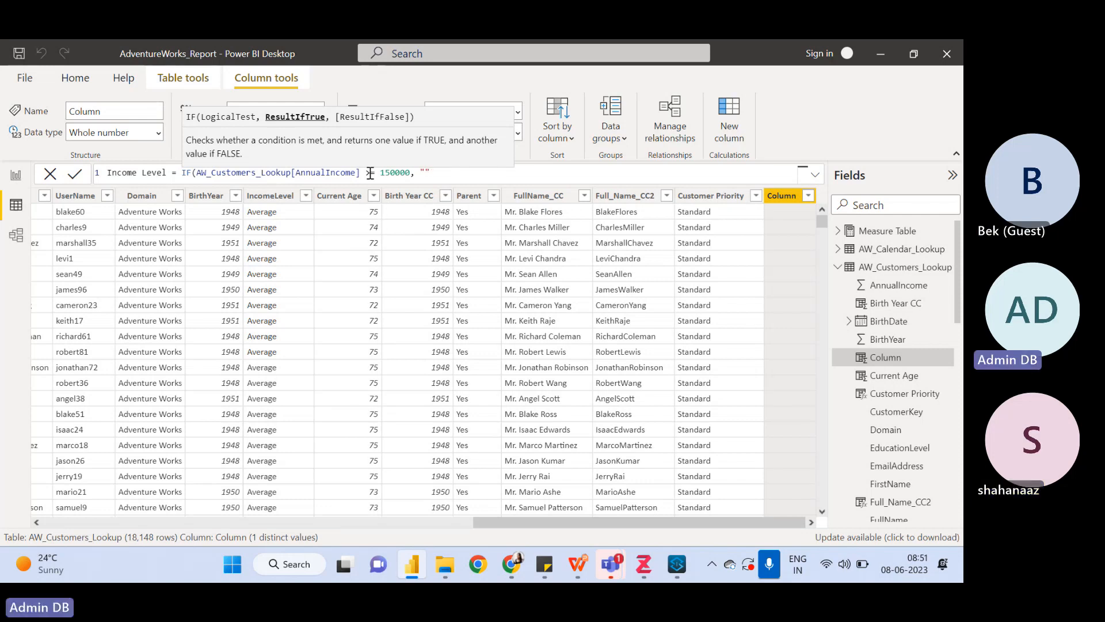
pyautogui.write('Very ')
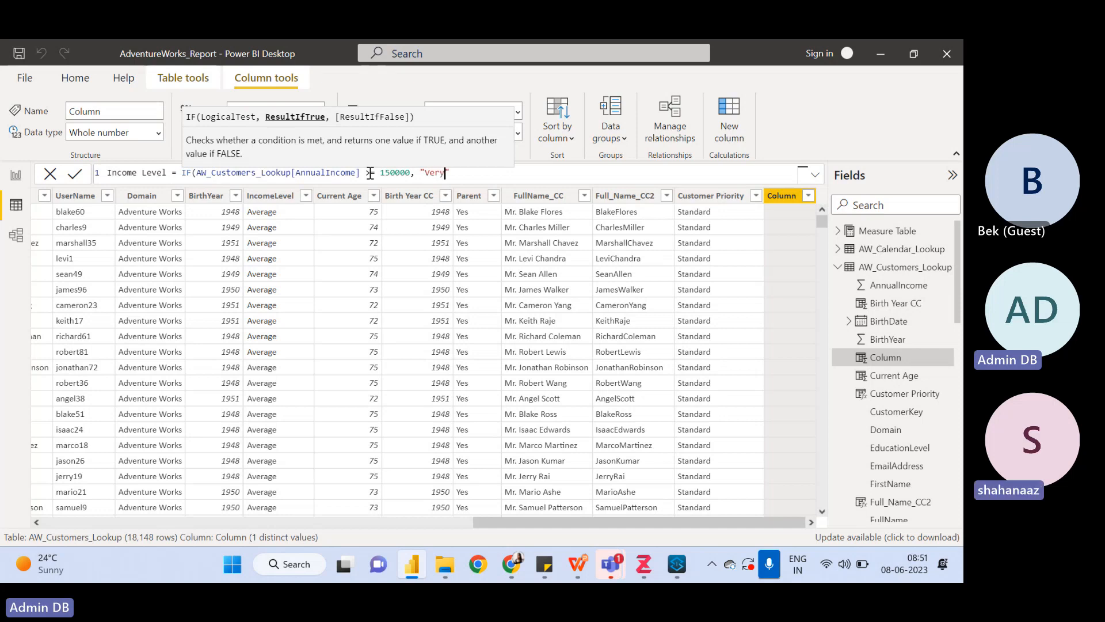
pyautogui.write('High')
pyautogui.write('IF')
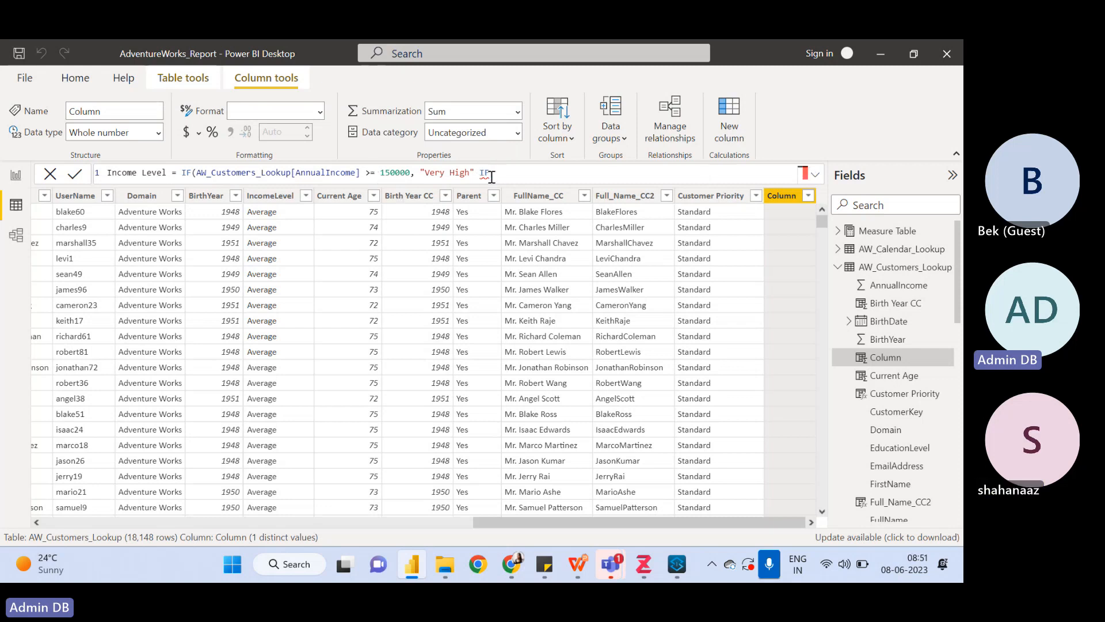
pyautogui.moveTo(492, 177)
pyautogui.press('BackSpace')
pyautogui.press('BackSpace')
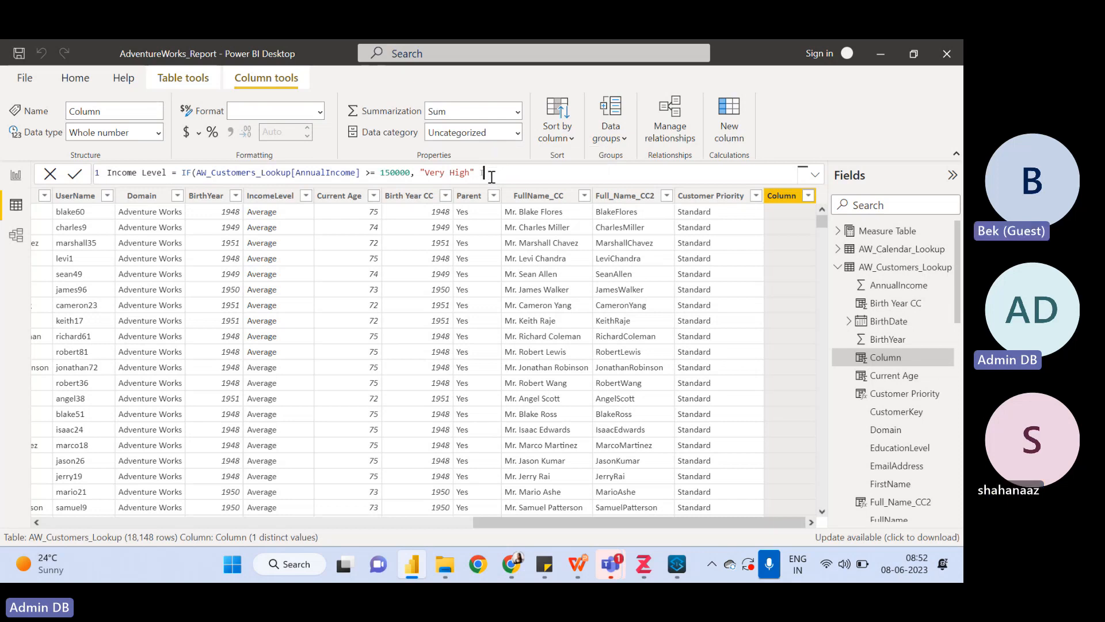
pyautogui.write(',')
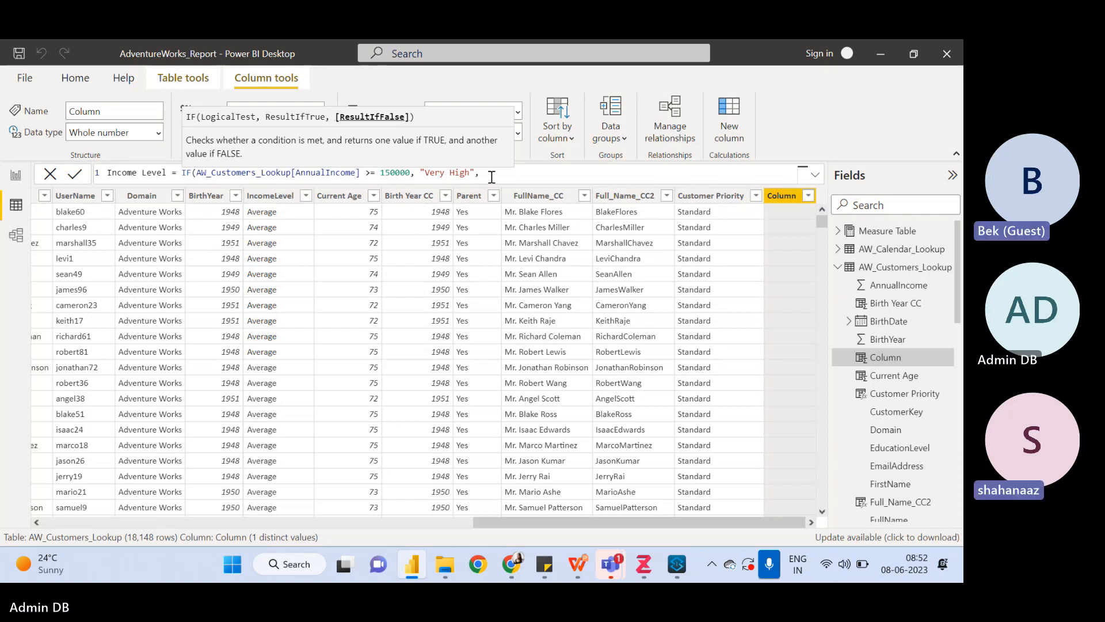
# - Nest a second IF as the false result, returning "High" when AW_Customers_Lookup[AnnualIncome] >= 100000
pyautogui.write('IF')
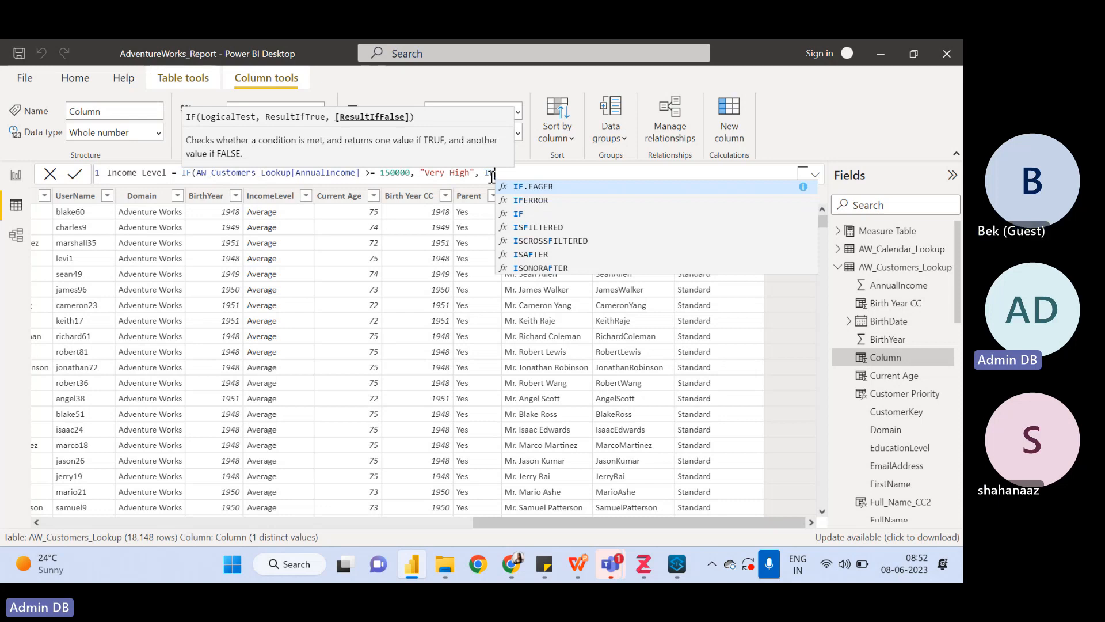
pyautogui.write('(')
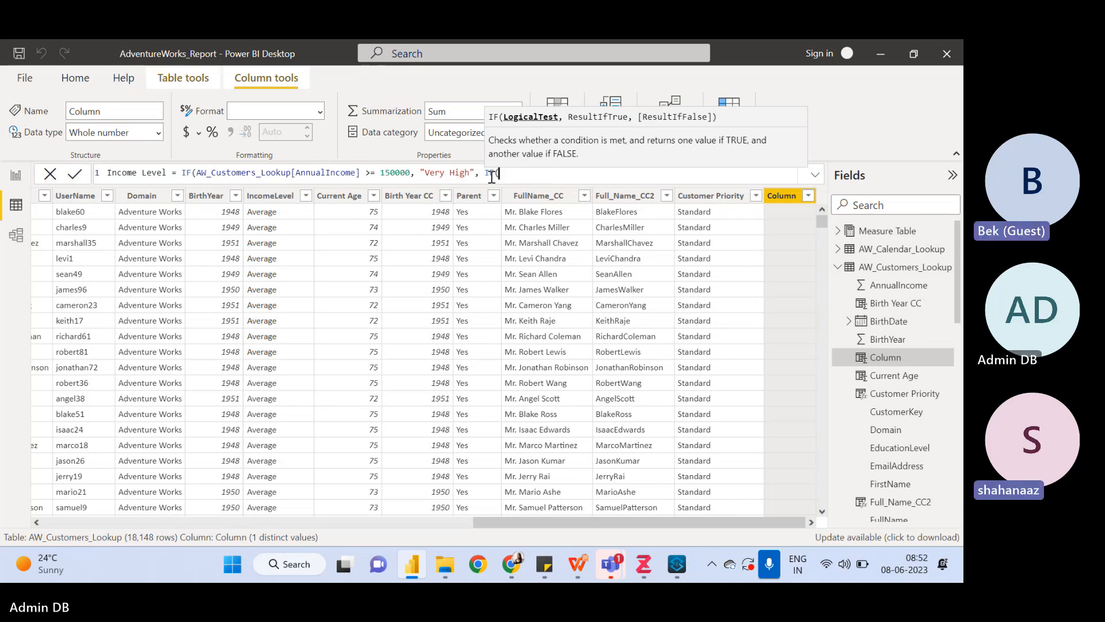
pyautogui.write('Annual')
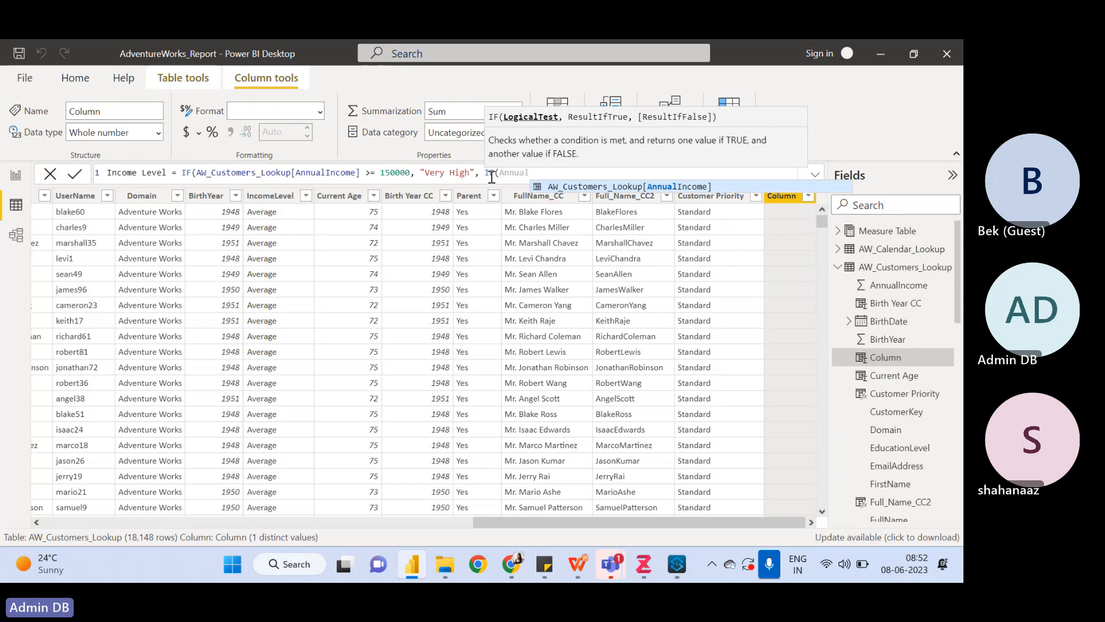
pyautogui.press('Tab')
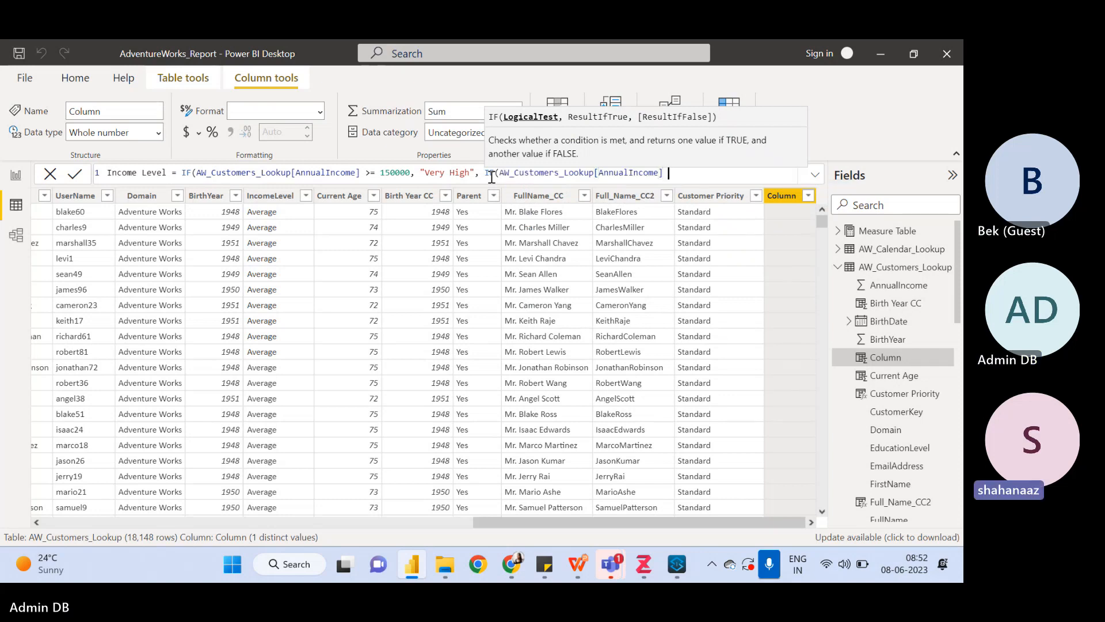
pyautogui.write('>=')
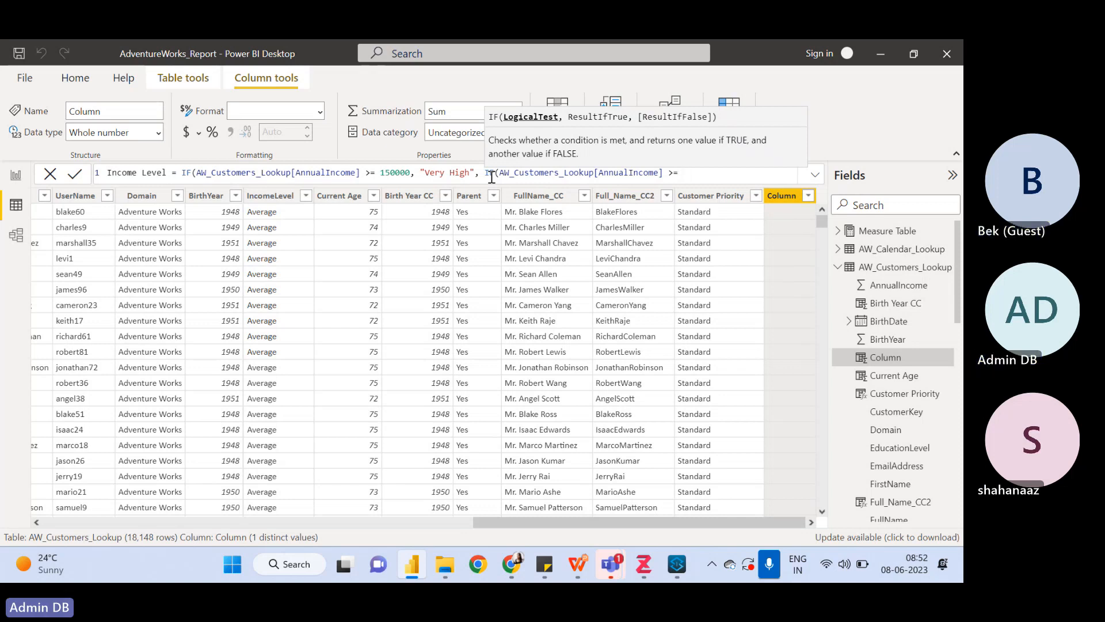
pyautogui.write(' 100000')
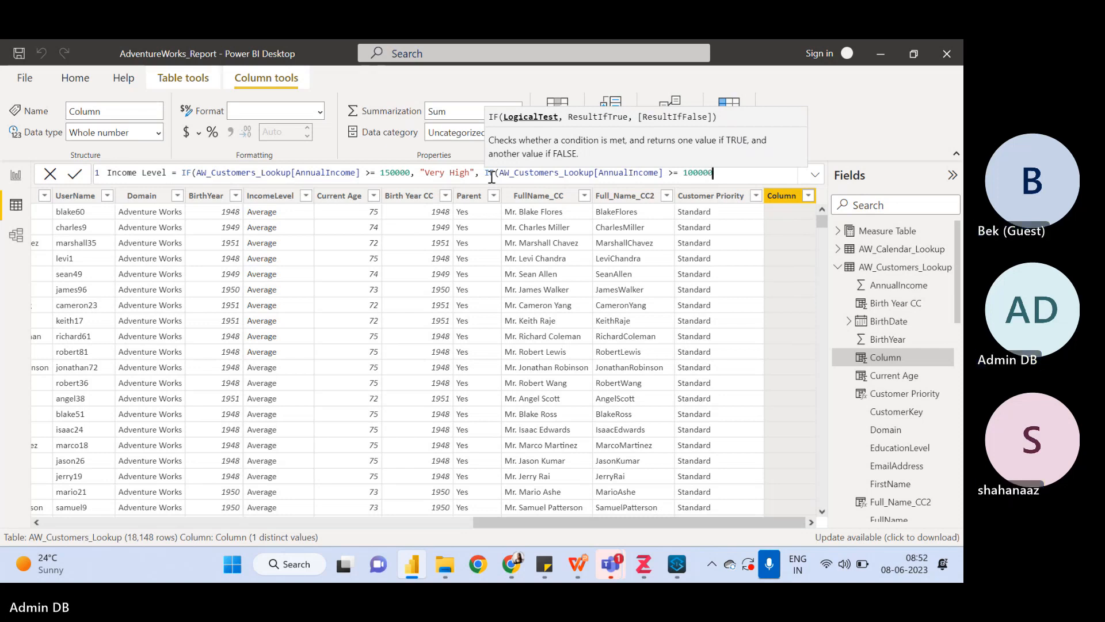
pyautogui.write(',')
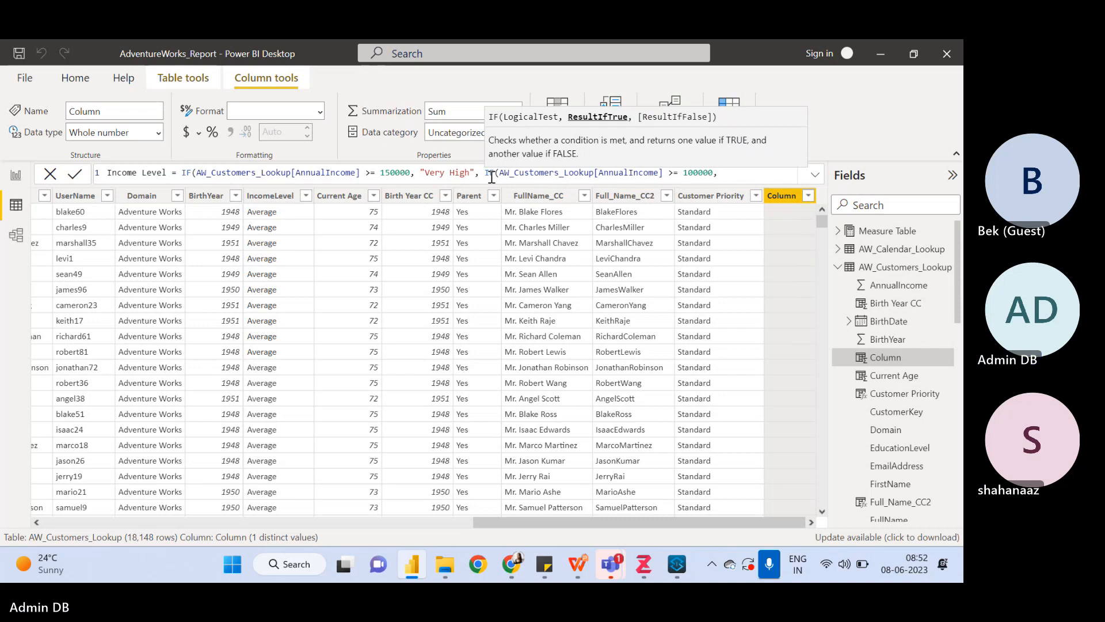
pyautogui.write('""')
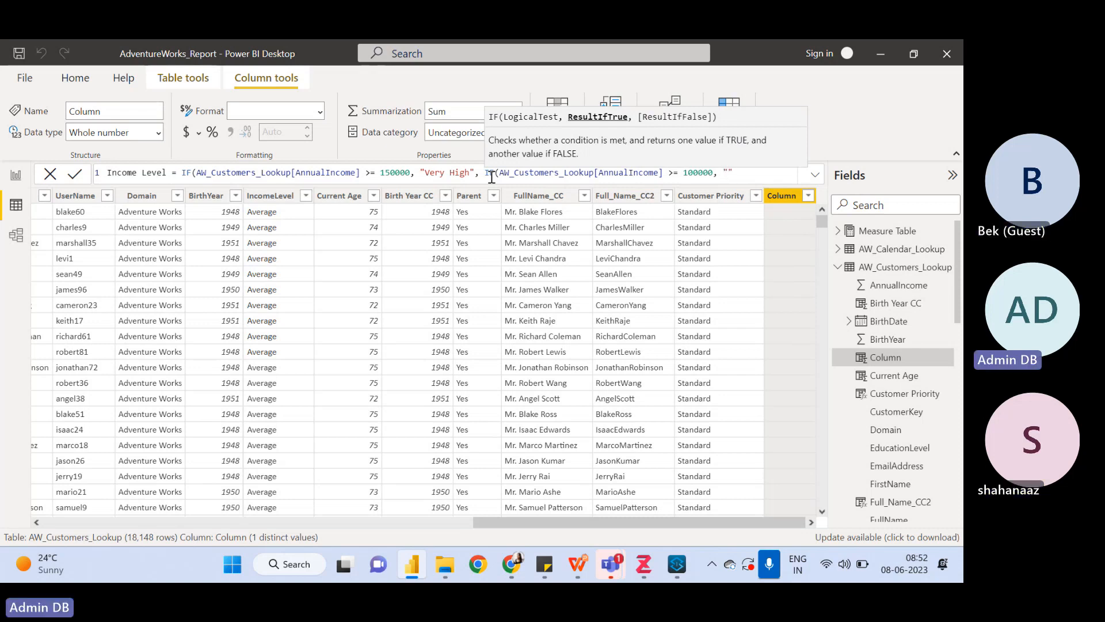
pyautogui.write('High"')
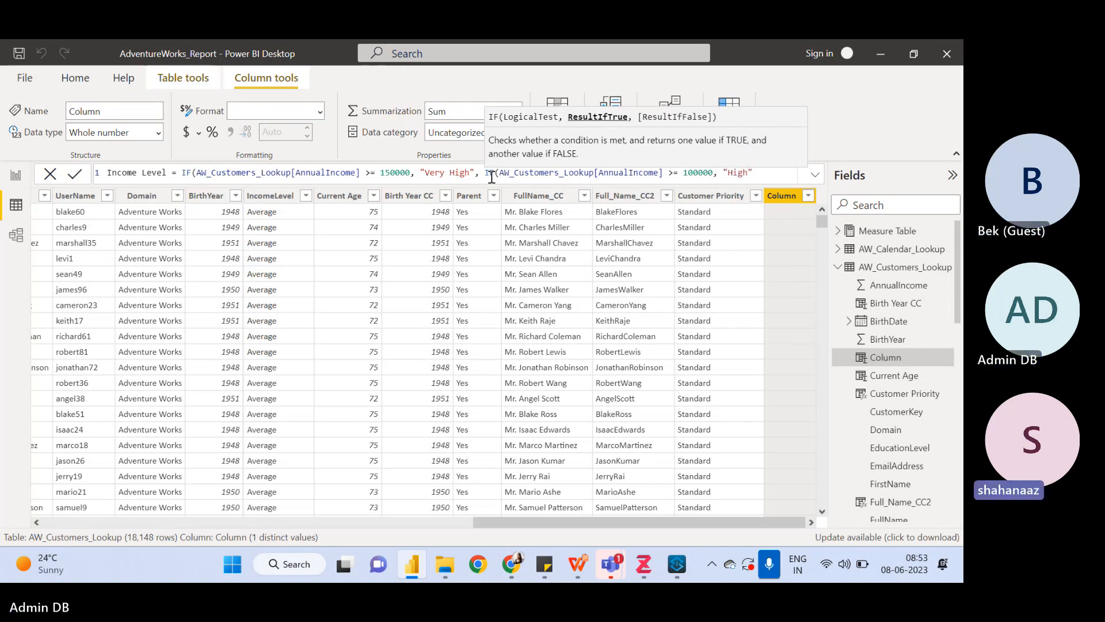
pyautogui.write(',')
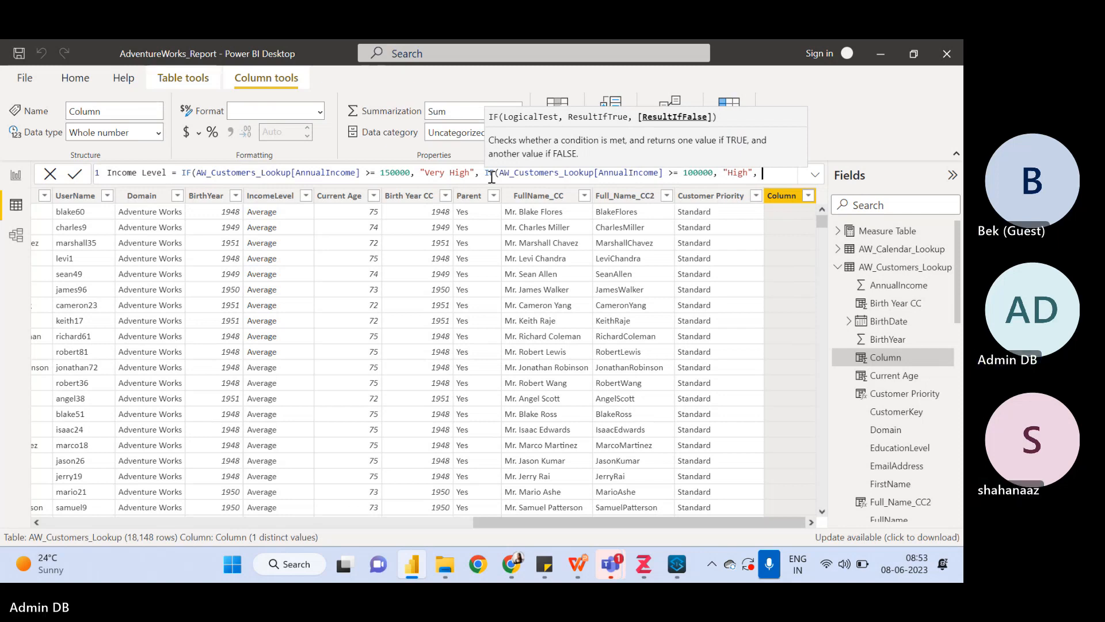
# - Nest a third IF as the second IF's false result, with the logical test AW_Customers_Lookup[AnnualIncome] >= 50000
pyautogui.write('IF')
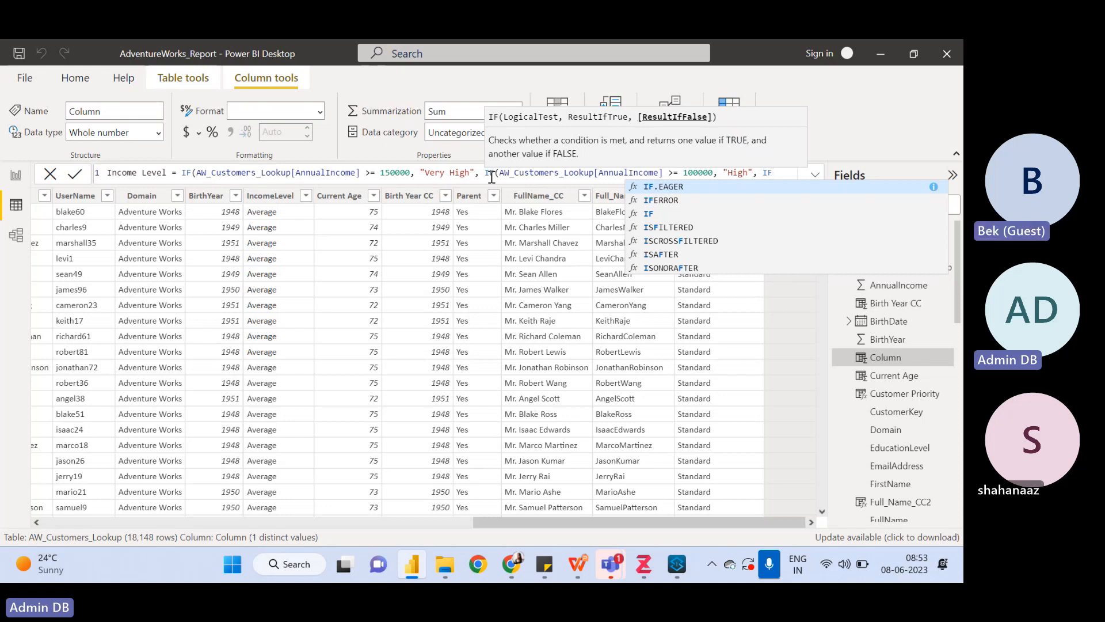
pyautogui.press('BackSpace')
pyautogui.press('BackSpace')
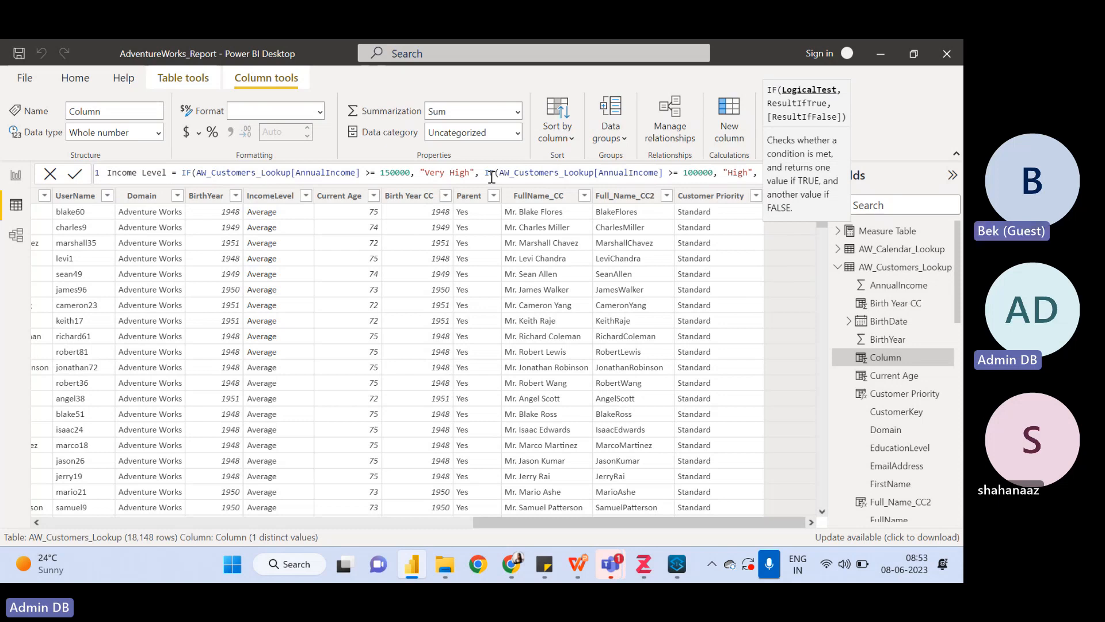
pyautogui.write('Annu')
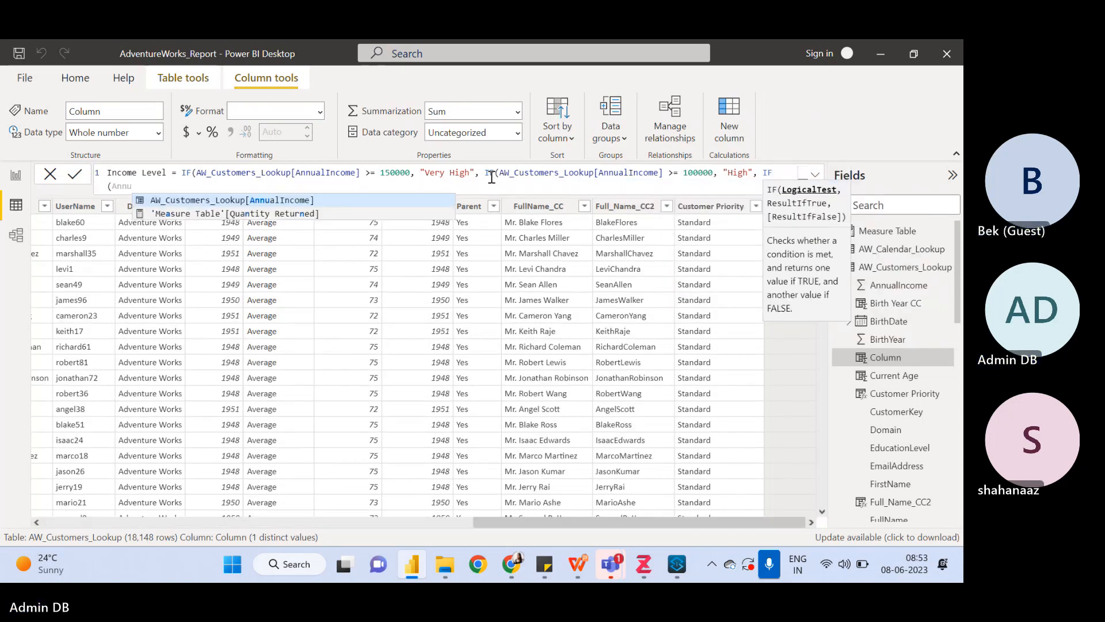
pyautogui.press('Tab')
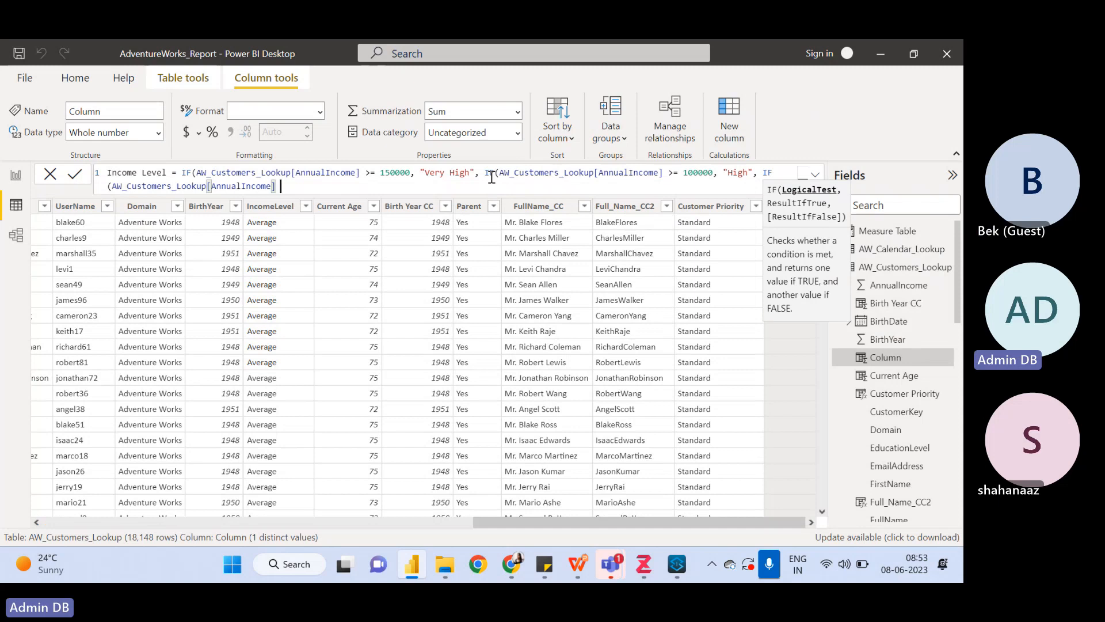
pyautogui.write('>= 5000')
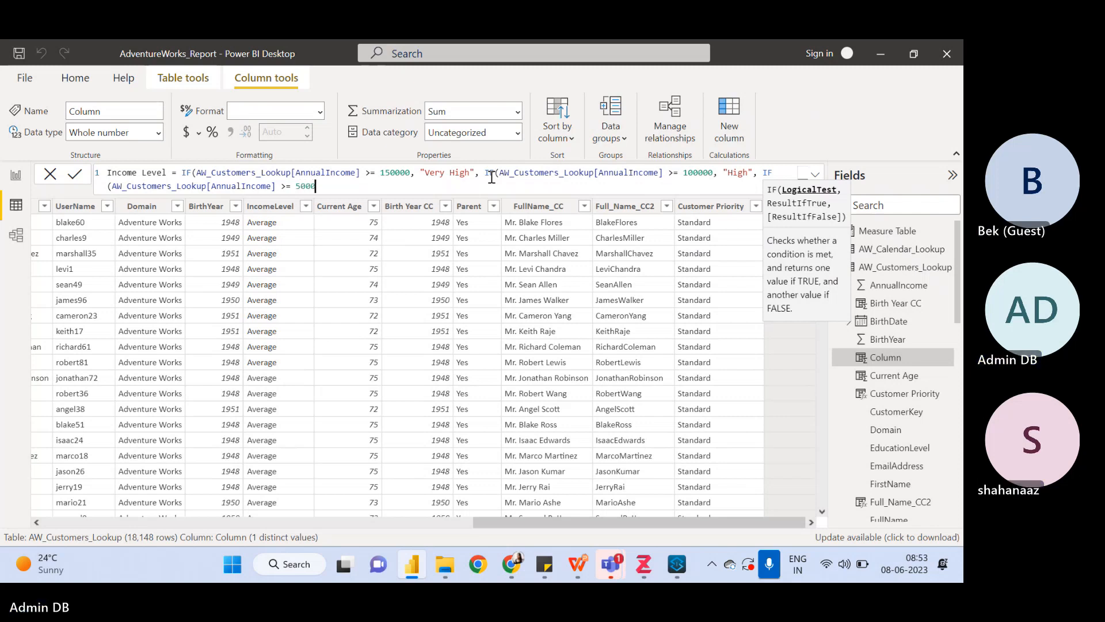
pyautogui.write('0')
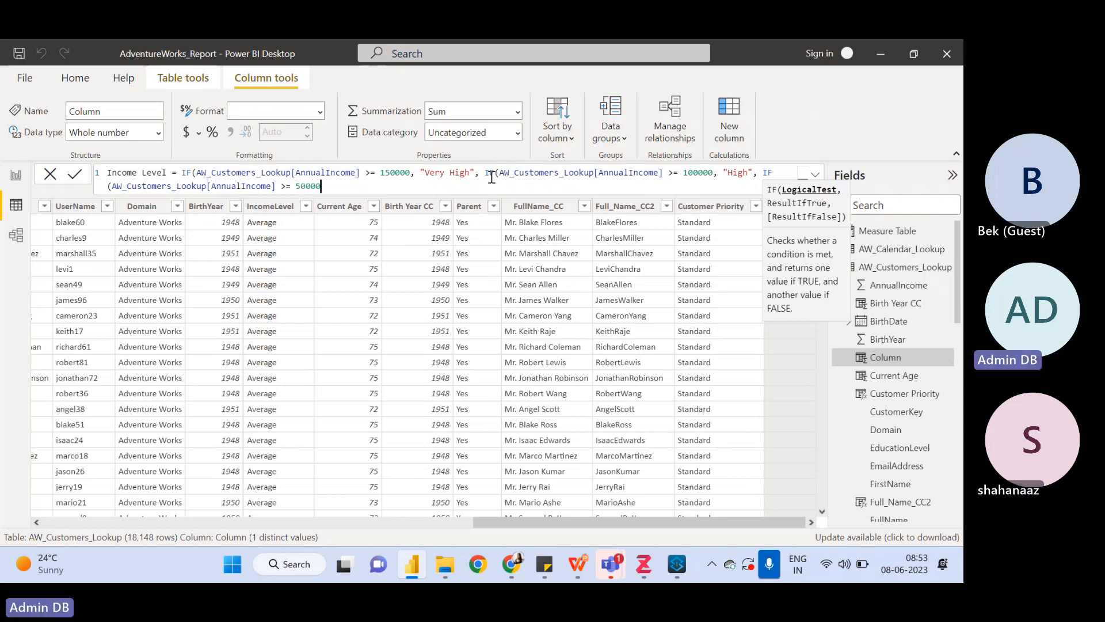
# - Set the third IF's true result to "Average" and its false result to "Low", and close that function
pyautogui.write(', ')
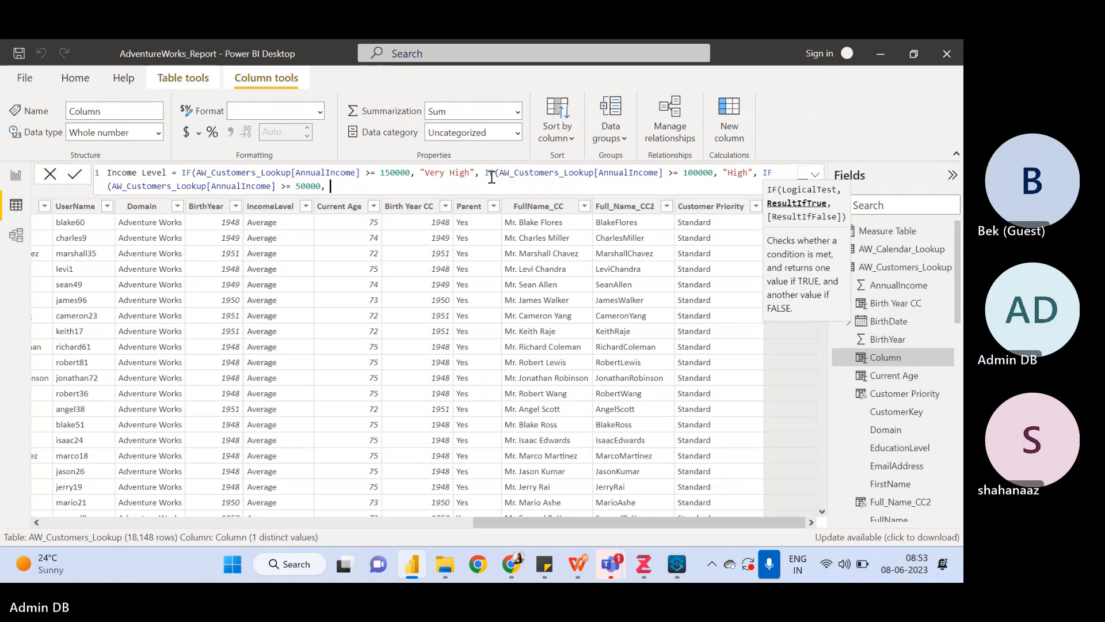
pyautogui.write('"')
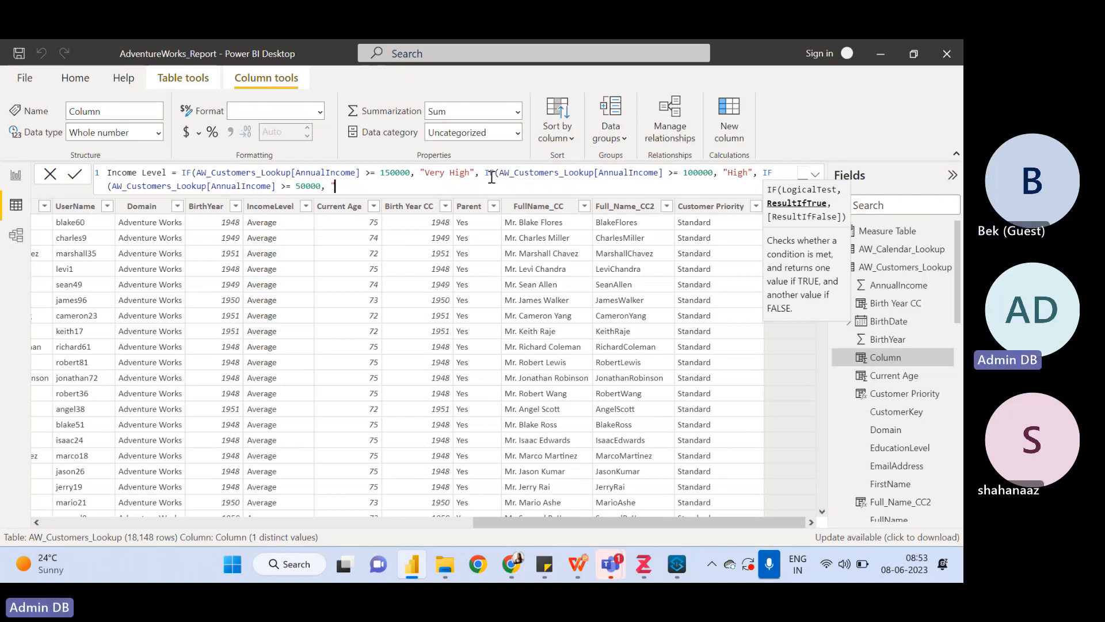
pyautogui.write('"')
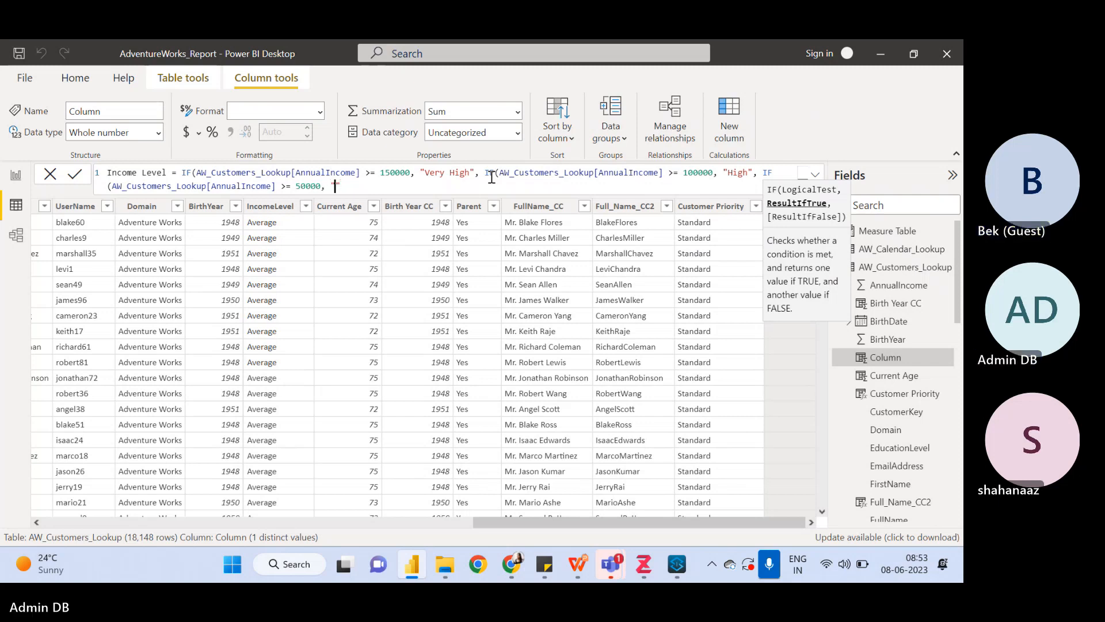
pyautogui.write('Average')
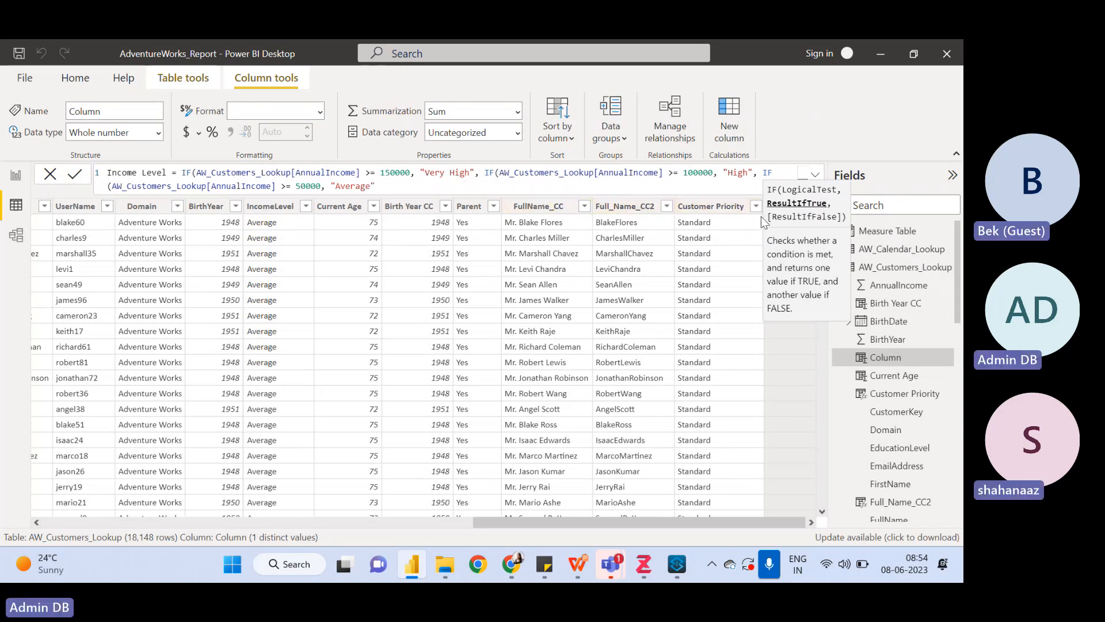
pyautogui.write(',')
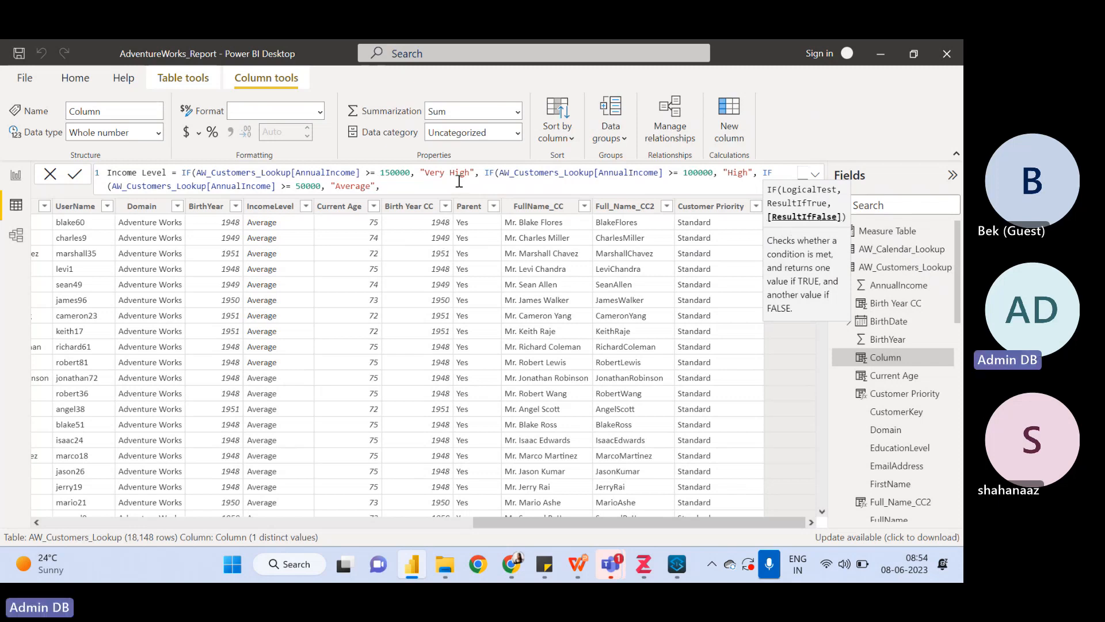
pyautogui.write('"Low"')
pyautogui.write(')')
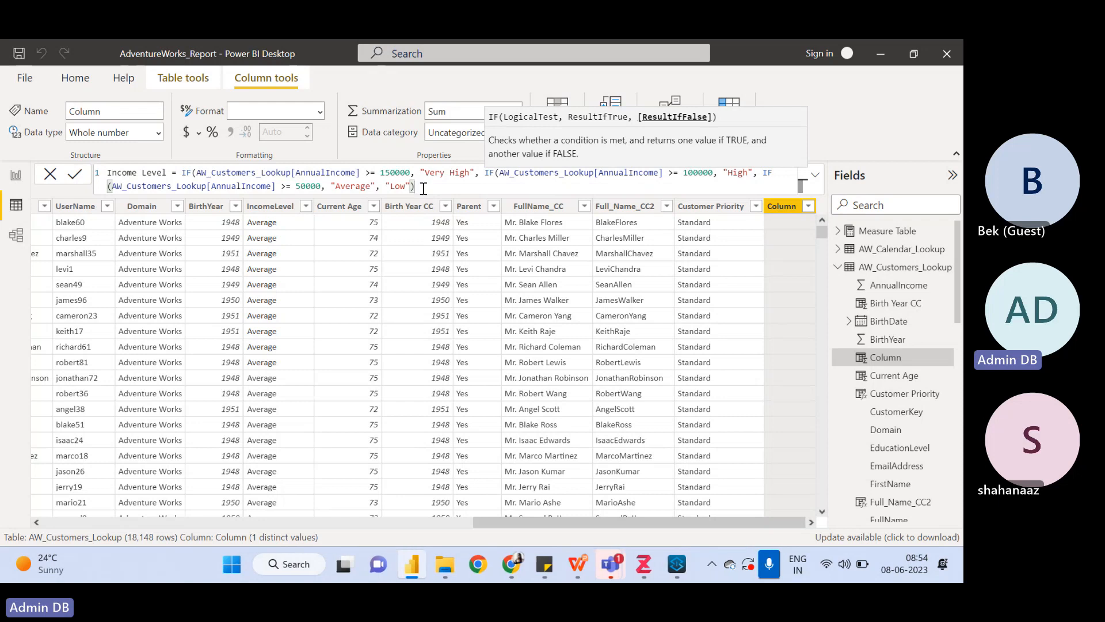
# - Add the closing parentheses for the two outer IF functions and commit the Income Level formula
pyautogui.click(110, 190)
pyautogui.write(')')
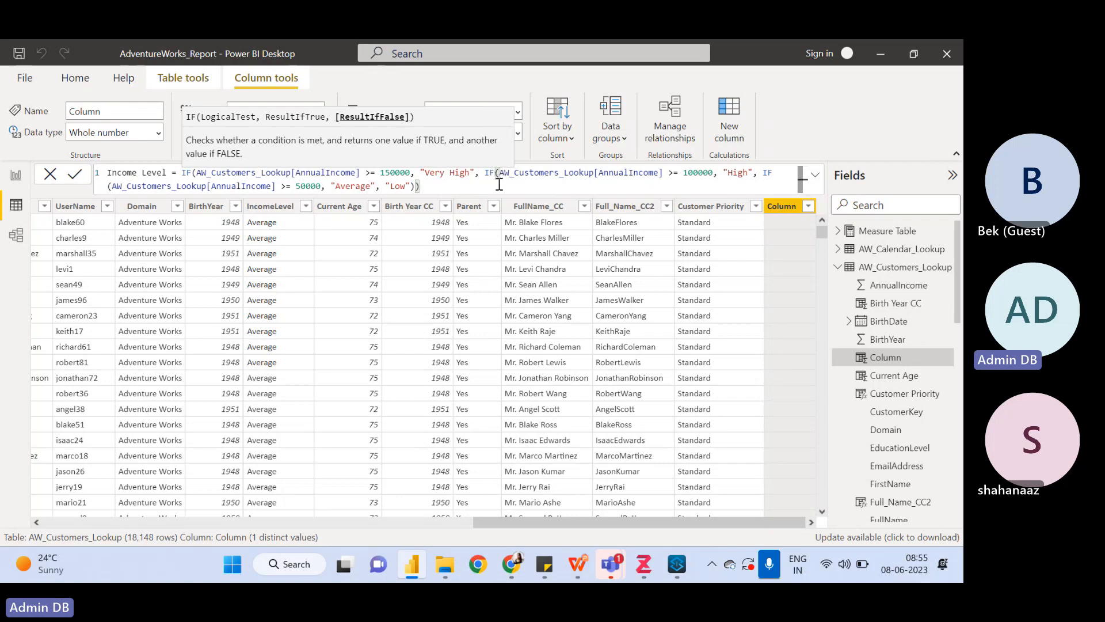
pyautogui.write(')')
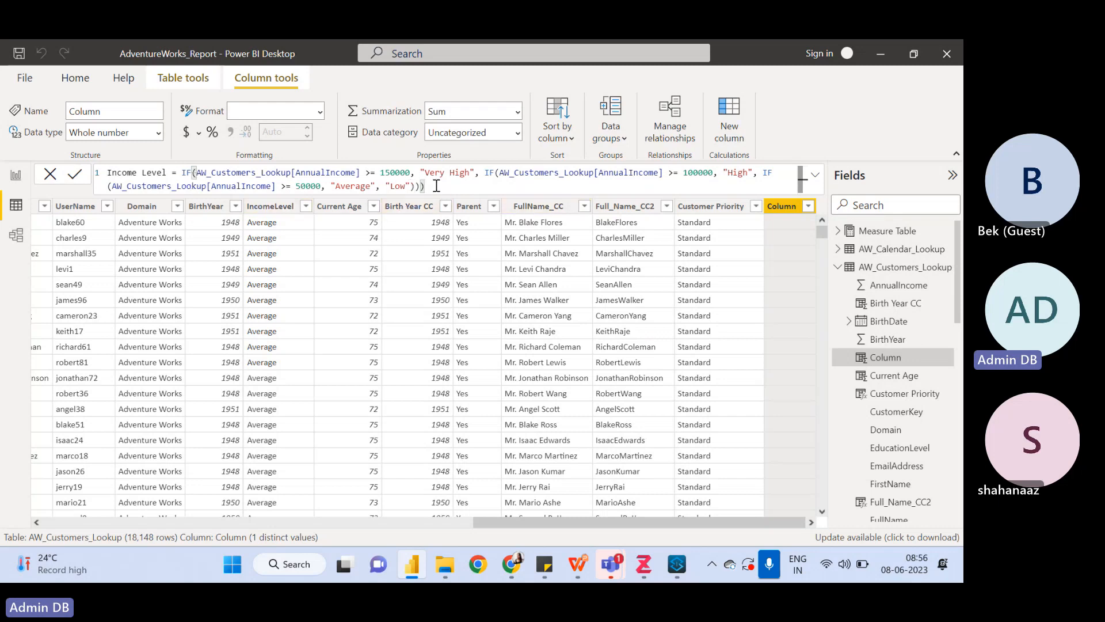
pyautogui.press('Return')
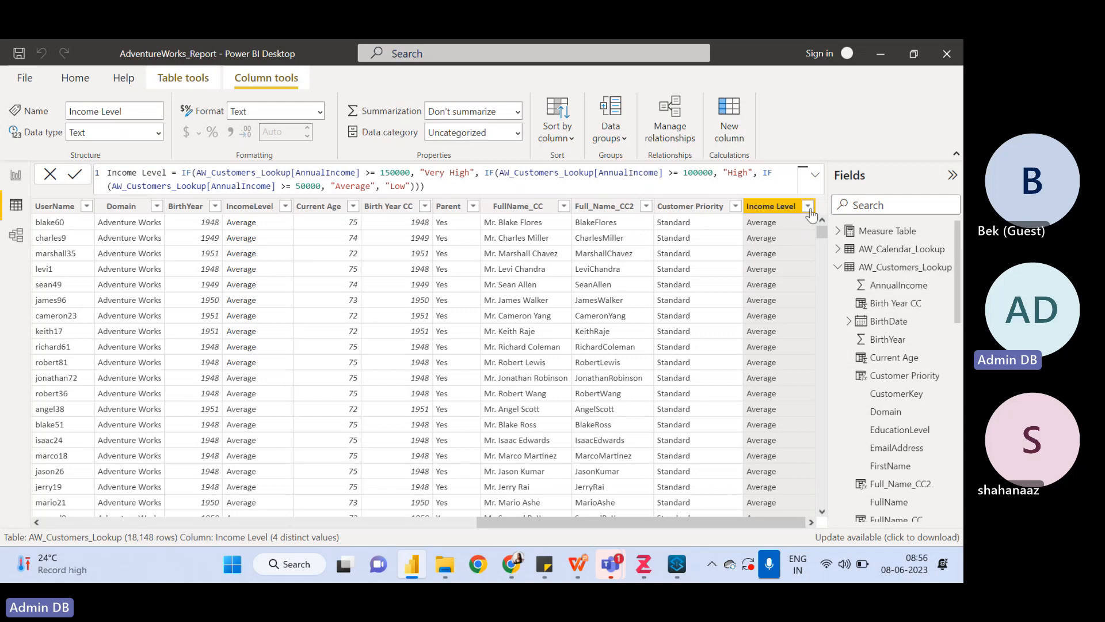
# - Filter the Income Level column to Average to check the matching AnnualIncome values, and clear all filters
pyautogui.click(808, 207)
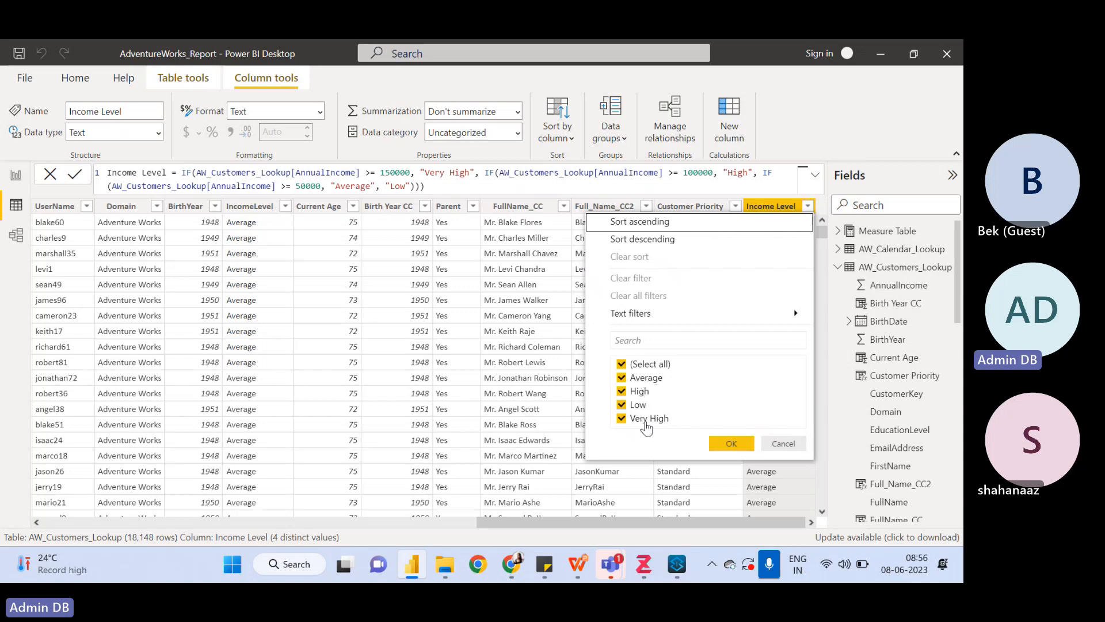
pyautogui.click(622, 364)
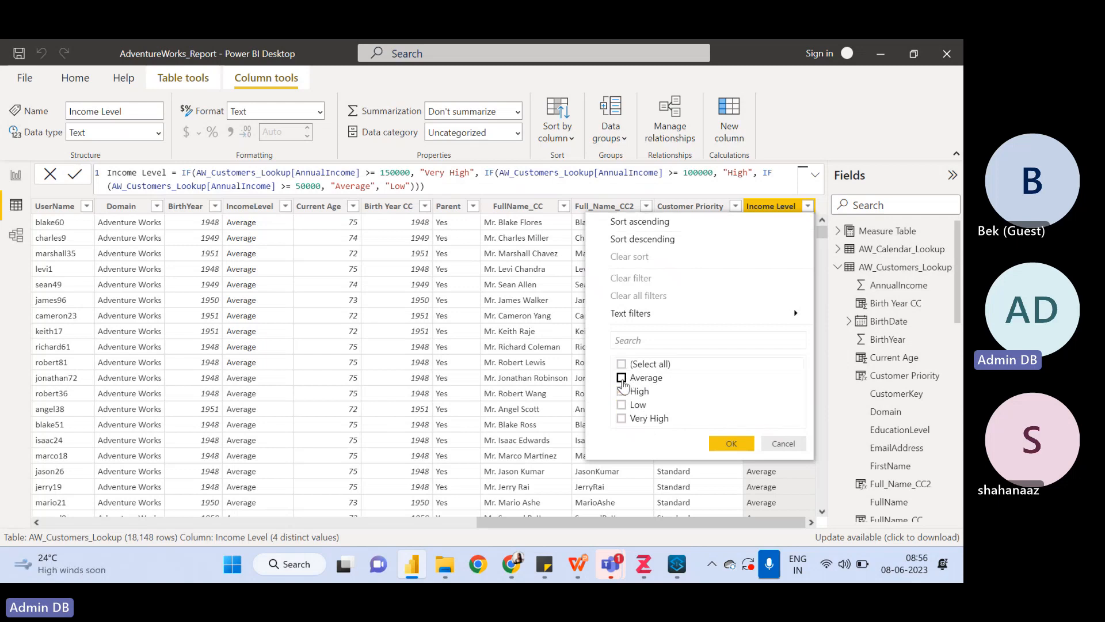
pyautogui.click(622, 378)
pyautogui.click(746, 444)
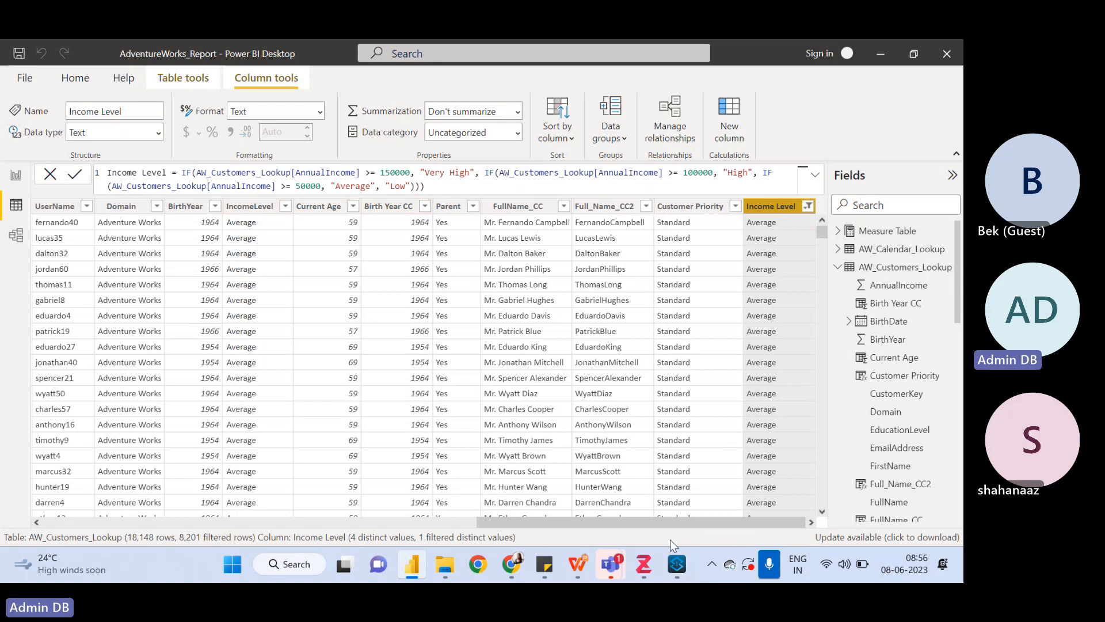
pyautogui.moveTo(647, 520); pyautogui.dragTo(382, 469)
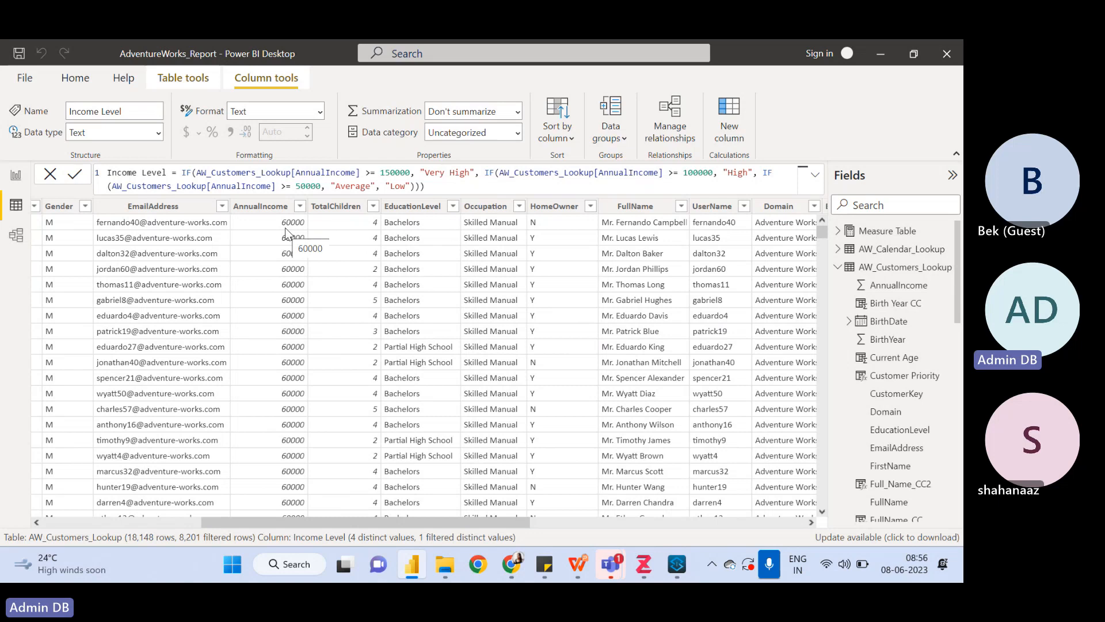
pyautogui.moveTo(297, 525); pyautogui.dragTo(652, 556)
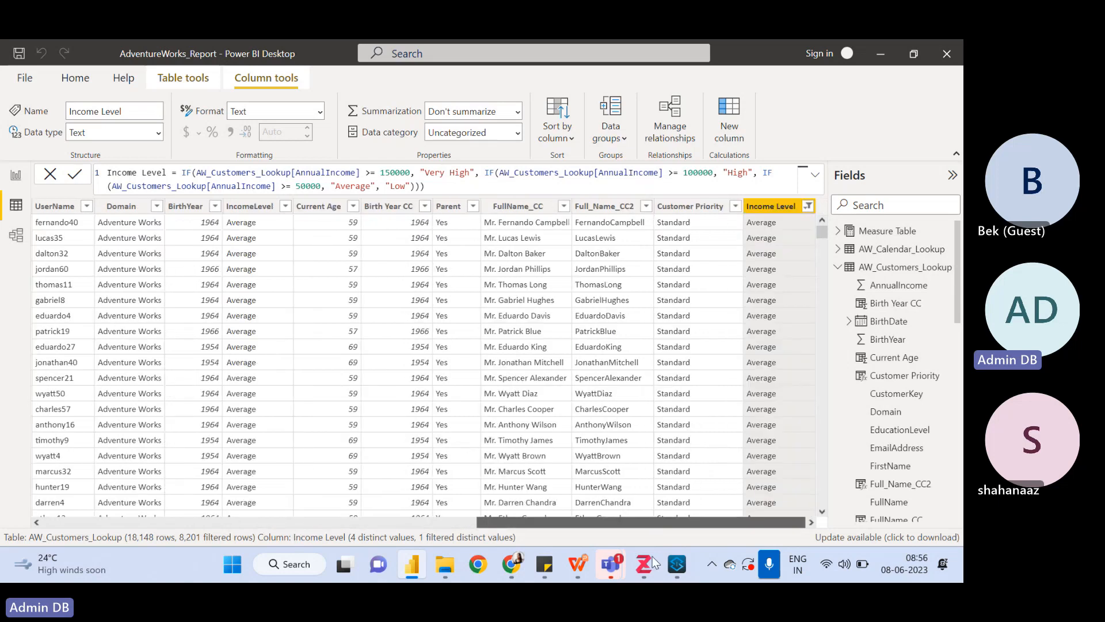
pyautogui.click(806, 208)
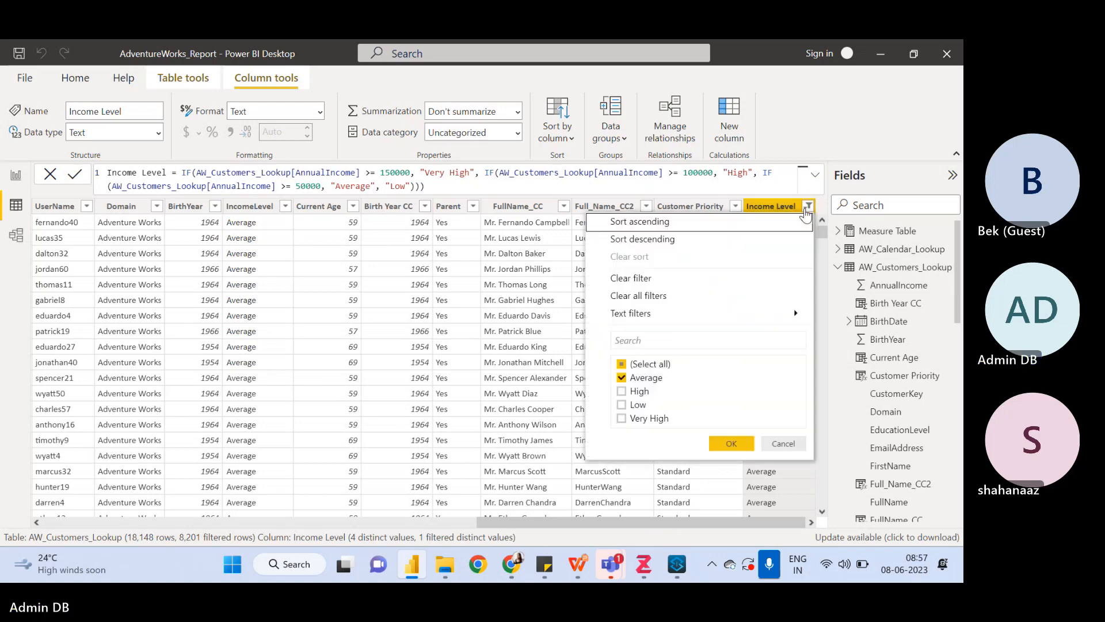
pyautogui.click(641, 296)
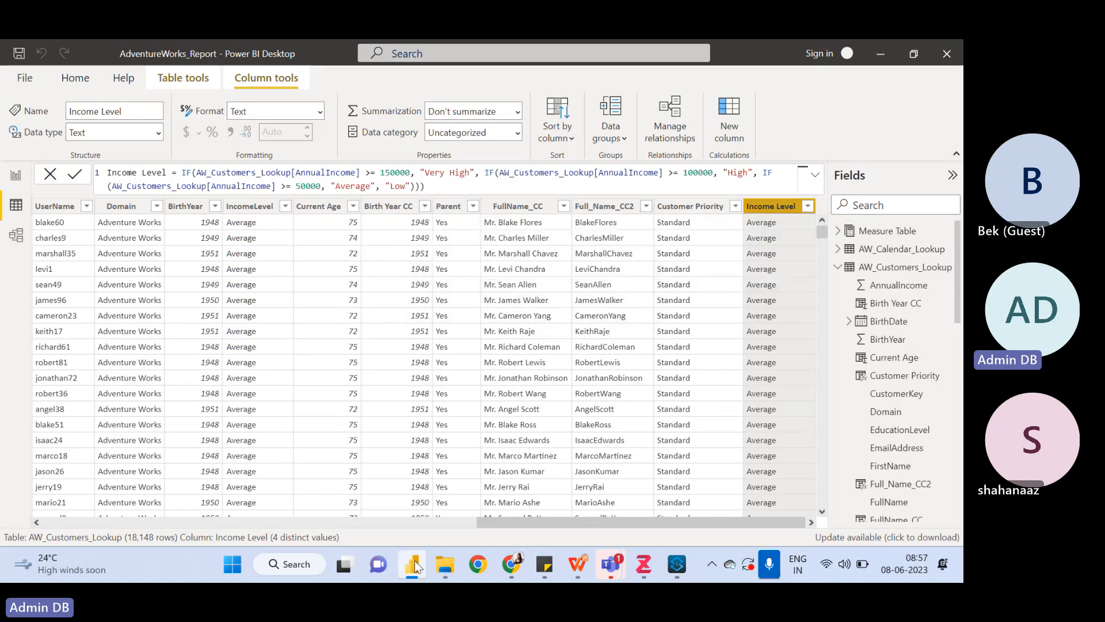
# - Add a calculated column to AW_Customers_Lookup and name it Education Category, consulting the bonus exercise slide in WPS Office
pyautogui.moveTo(581, 565)
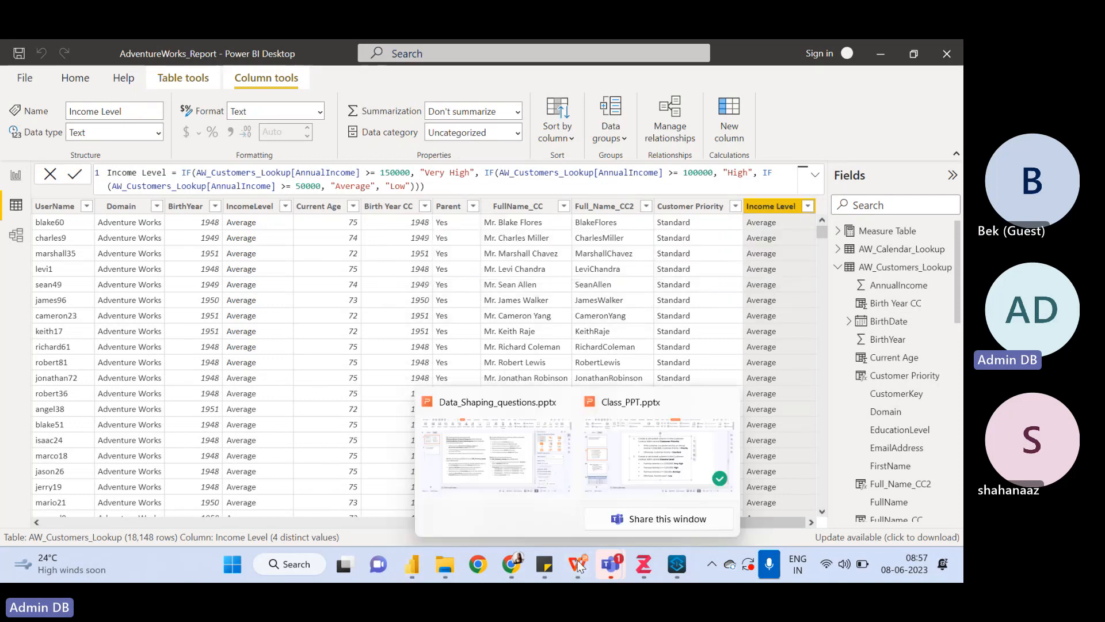
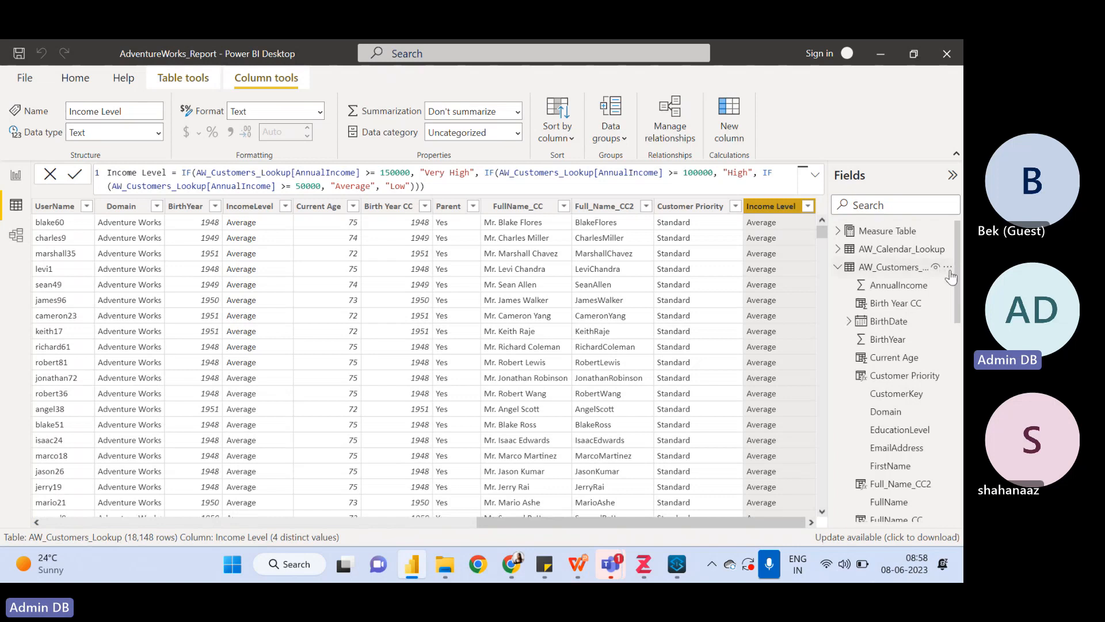
pyautogui.click(948, 268)
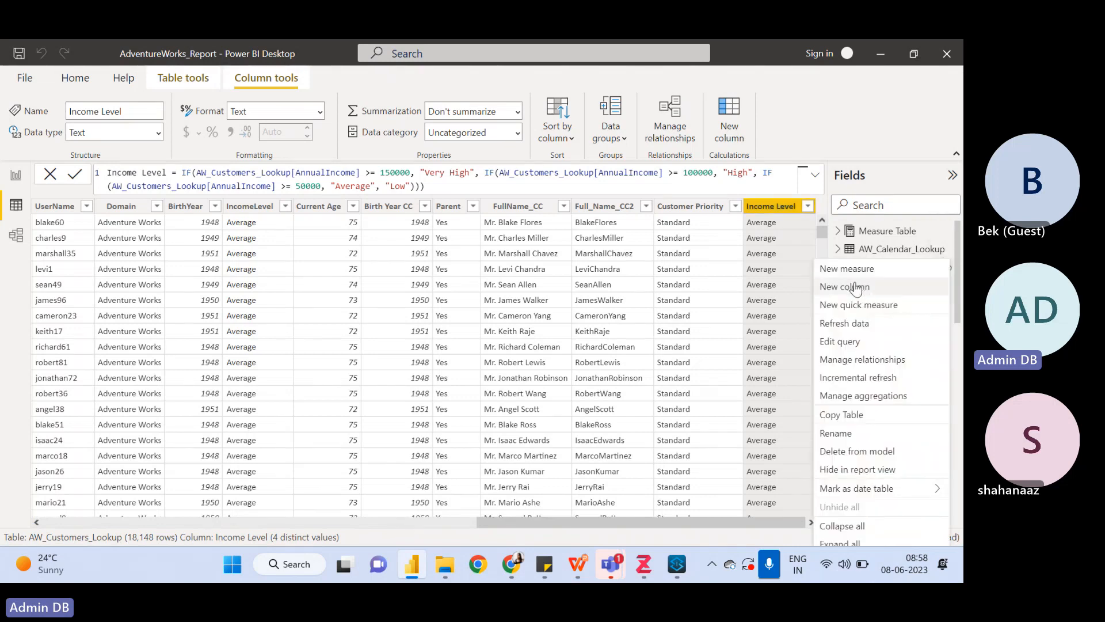
pyautogui.click(858, 286)
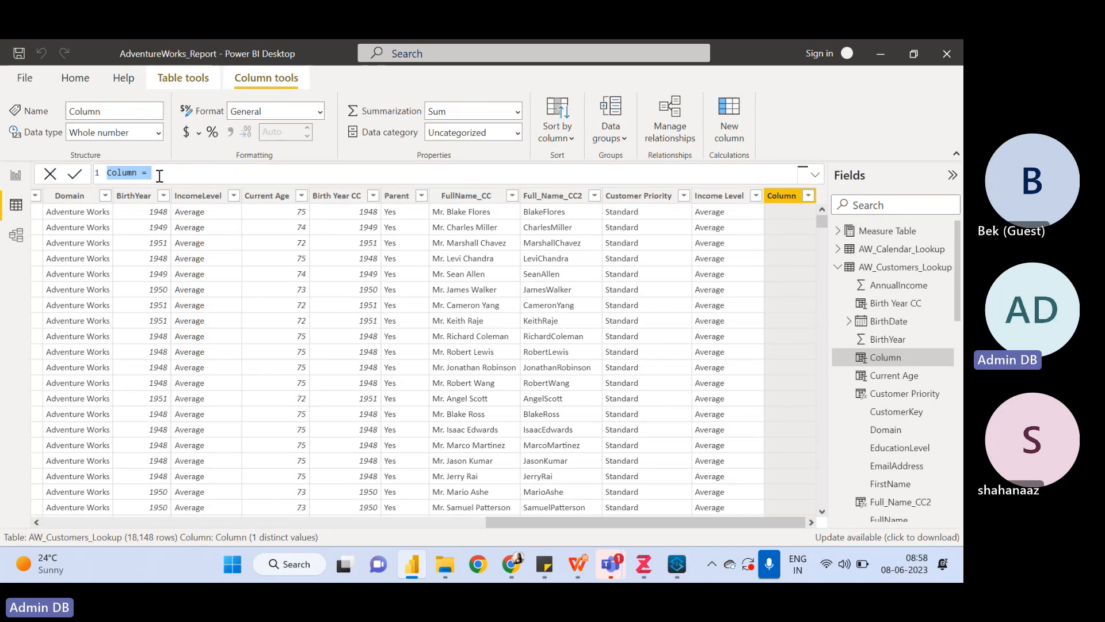
pyautogui.click(410, 561)
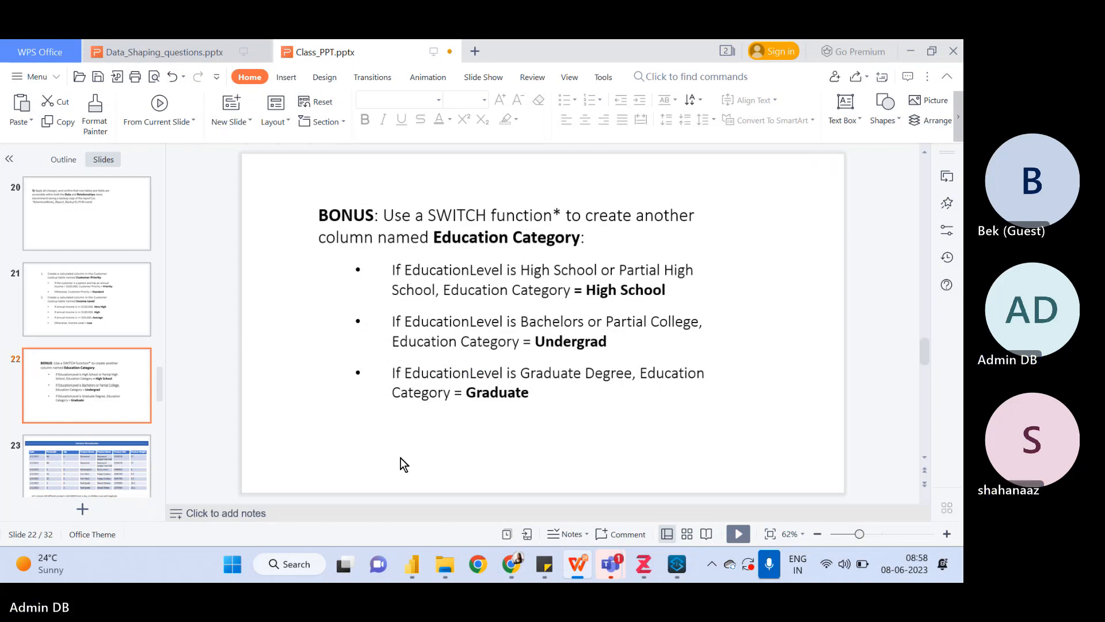
pyautogui.click(412, 567)
pyautogui.write('Ed')
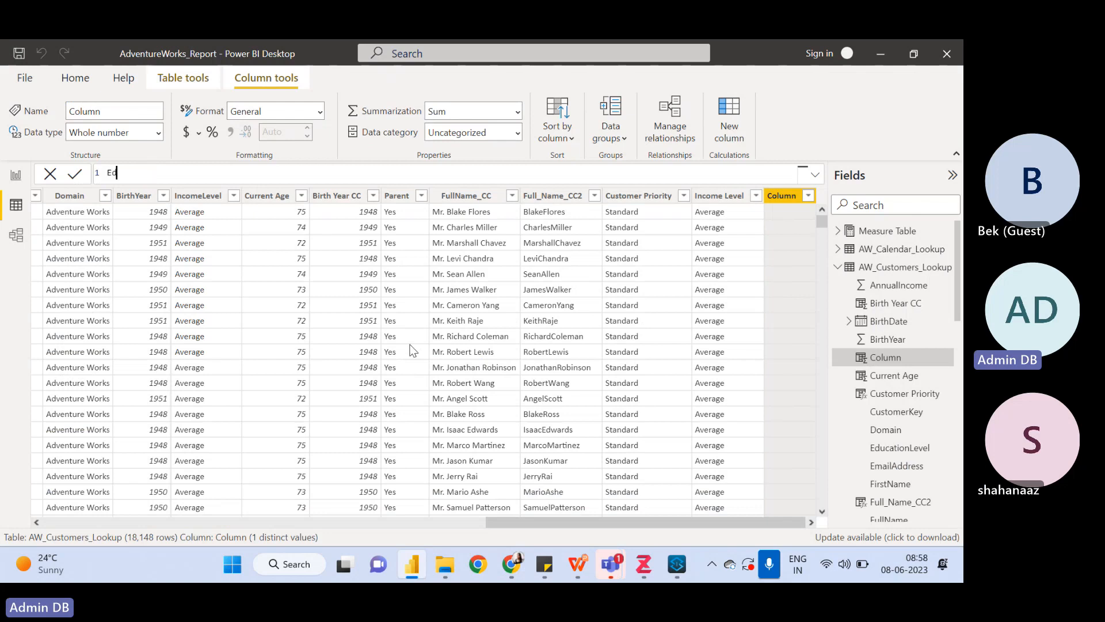
pyautogui.write('ucation ')
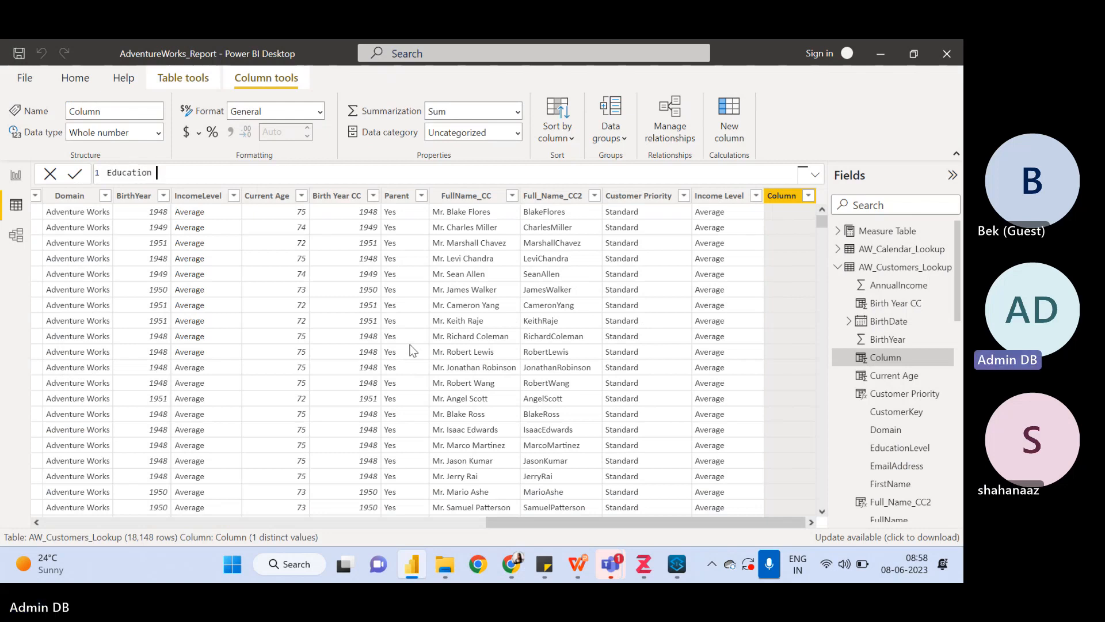
pyautogui.write('Category =')
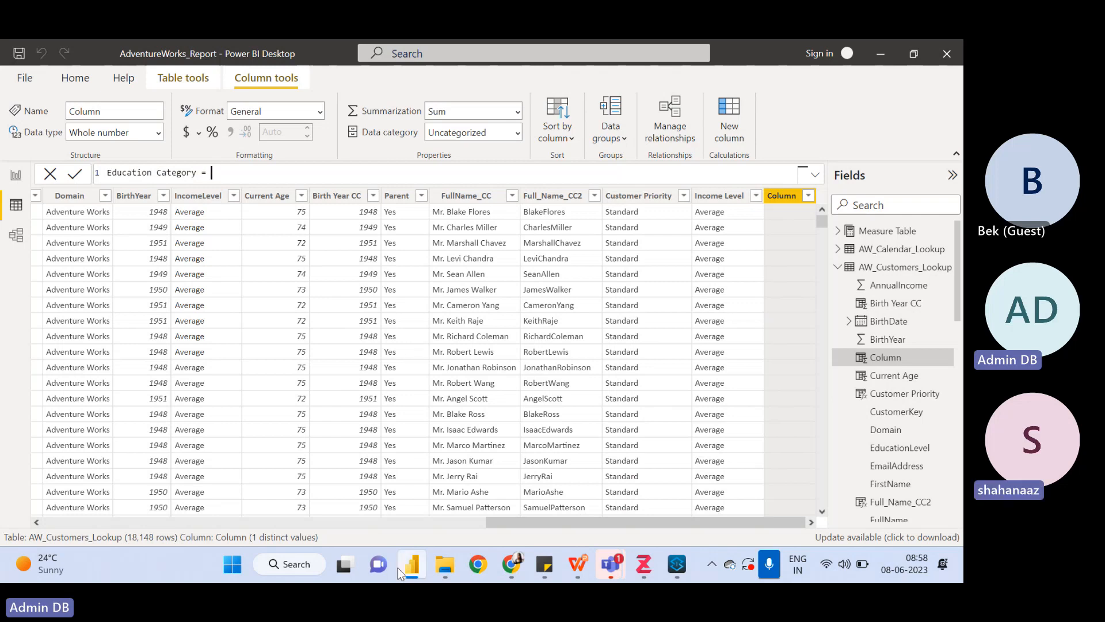
# - Start a SWITCH function in the Education Category formula, checking the bonus conditions on the WPS Office slide and returning to Power BI Desktop
pyautogui.click(412, 567)
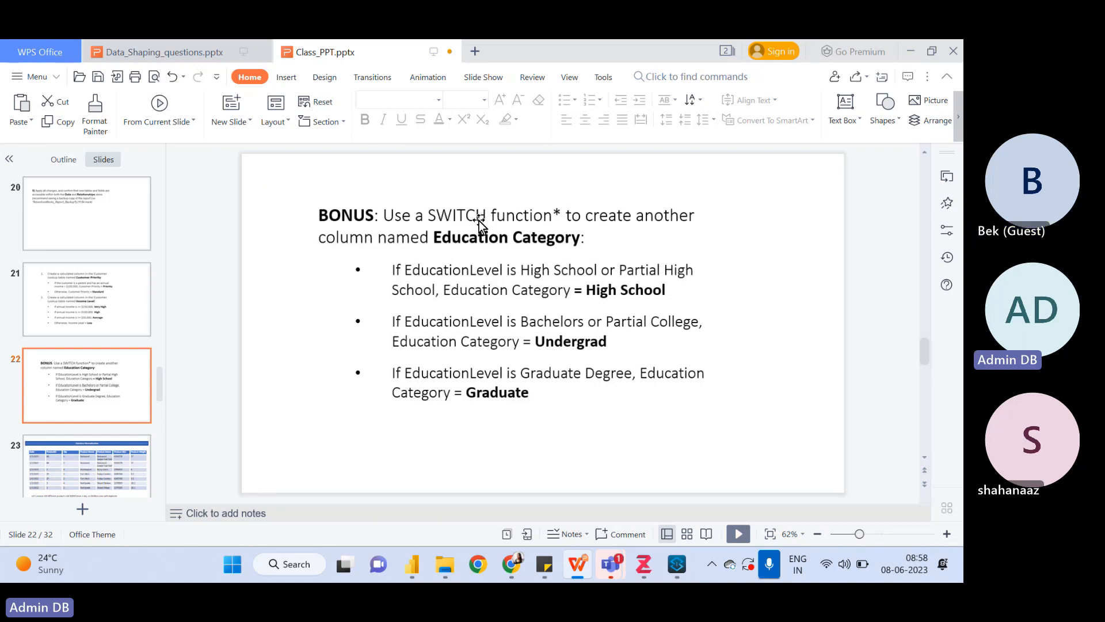
pyautogui.click(414, 571)
pyautogui.write('SWITCH')
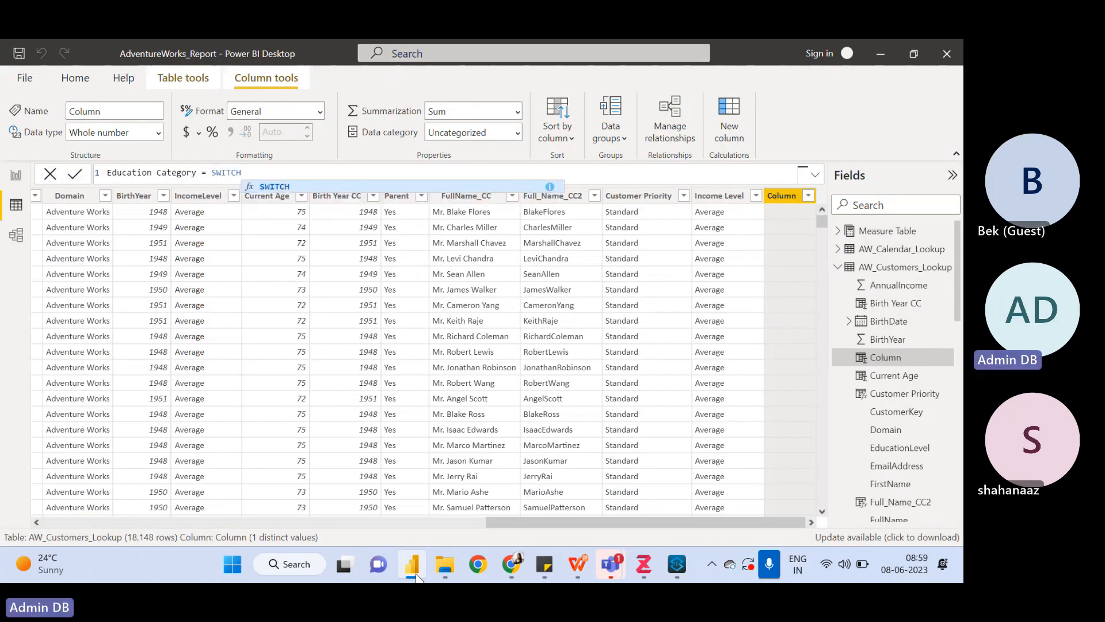
pyautogui.write('(')
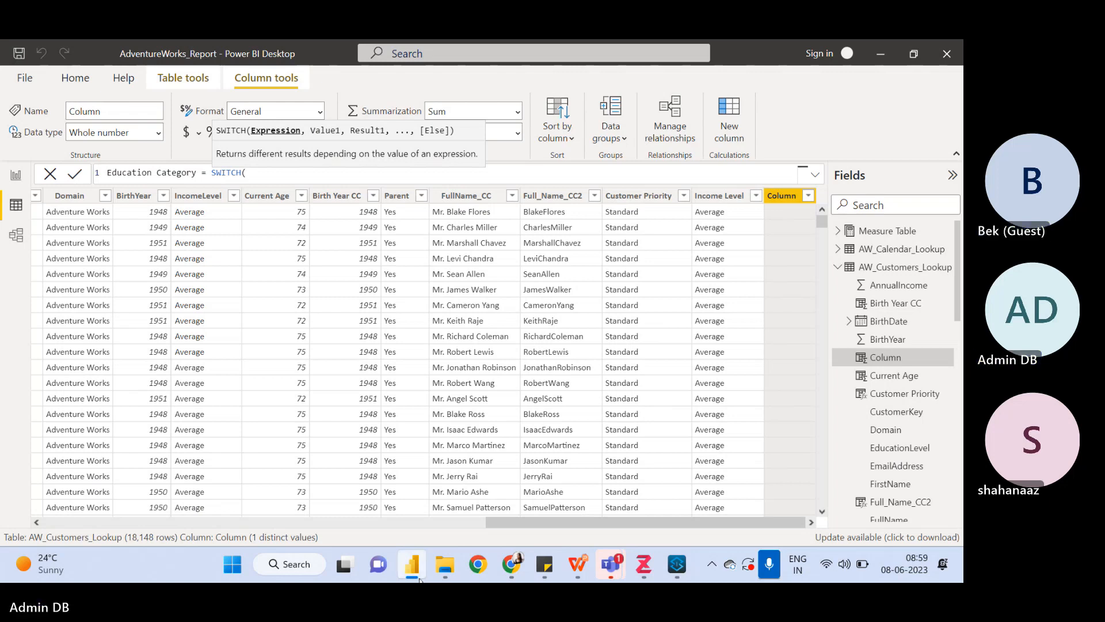
pyautogui.click(413, 568)
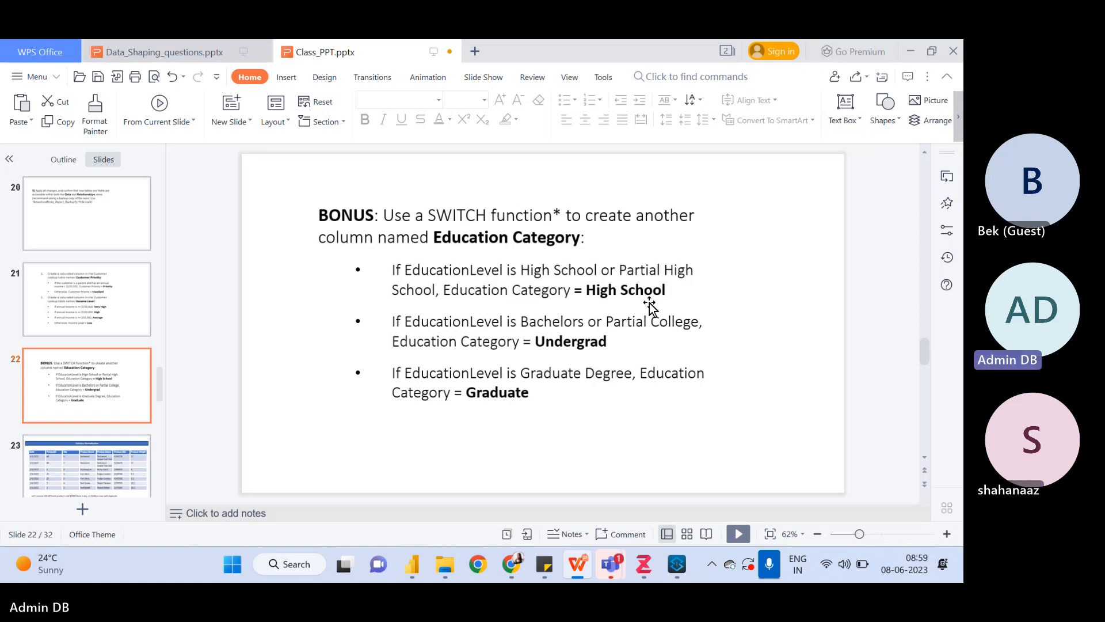
pyautogui.click(414, 565)
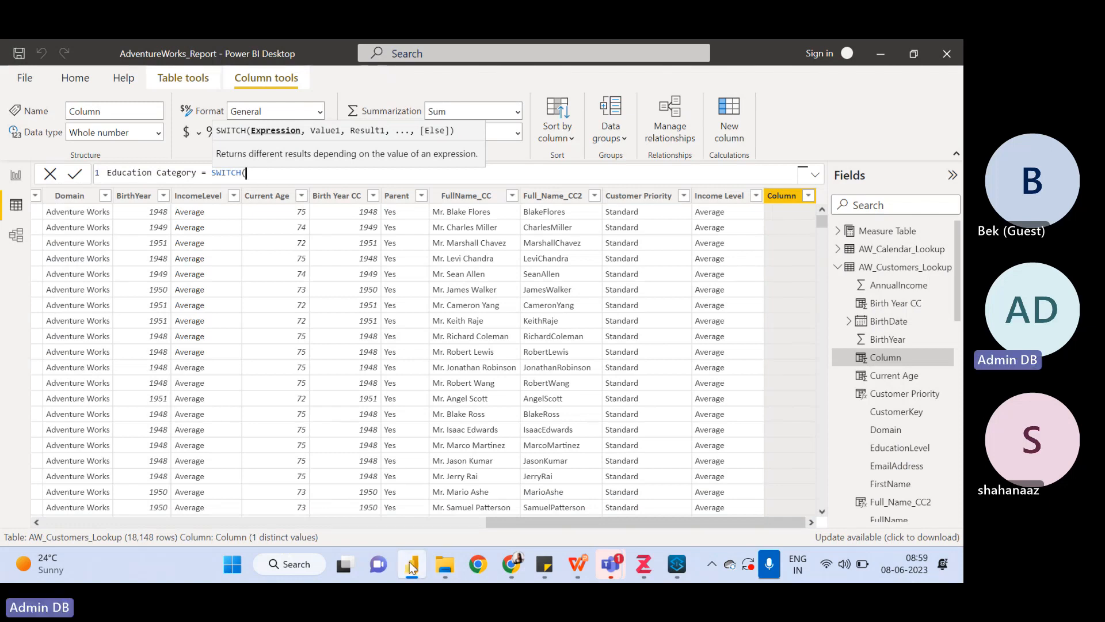
# - Consult the bonus slide in WPS Office, return to Power BI Desktop and set AW_Customers_Lookup[EducationLevel] as the SWITCH expression
pyautogui.click(578, 564)
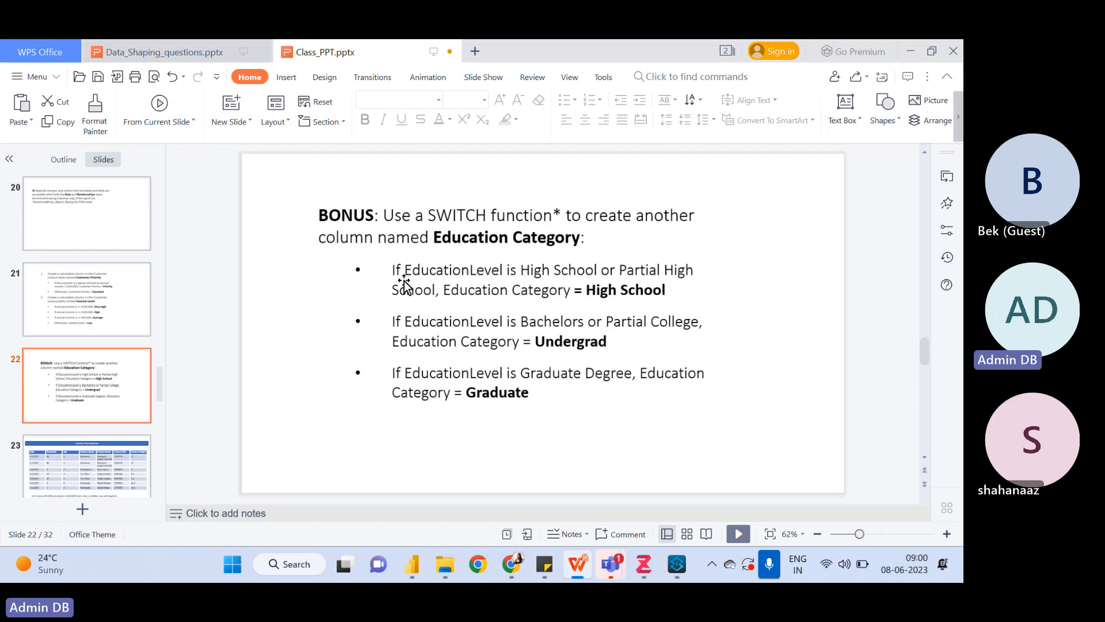
pyautogui.click(411, 563)
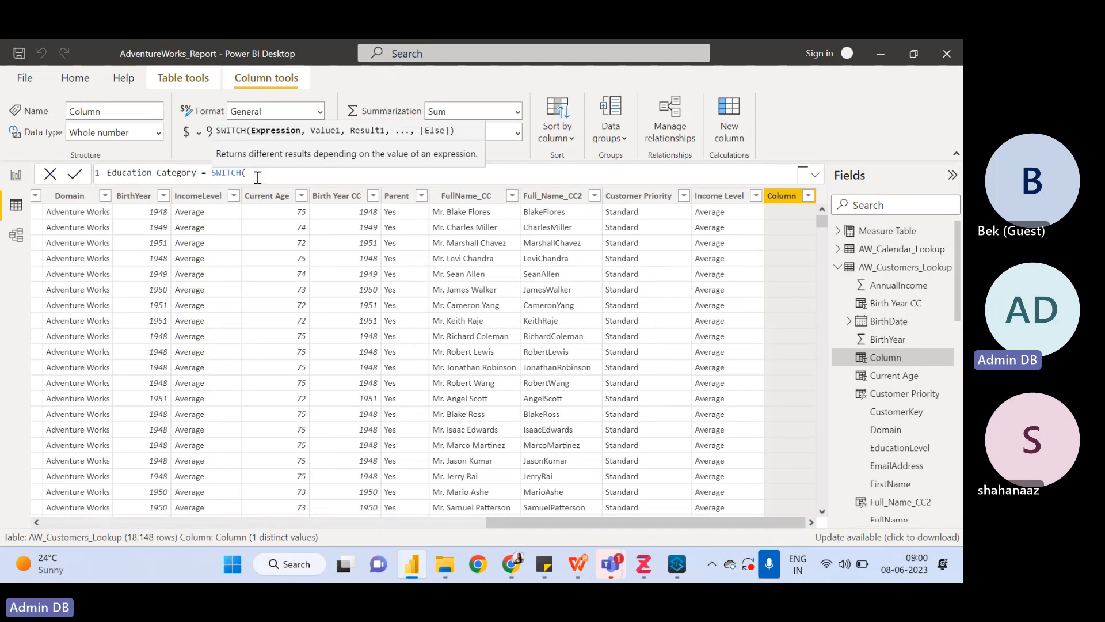
pyautogui.write('Educa')
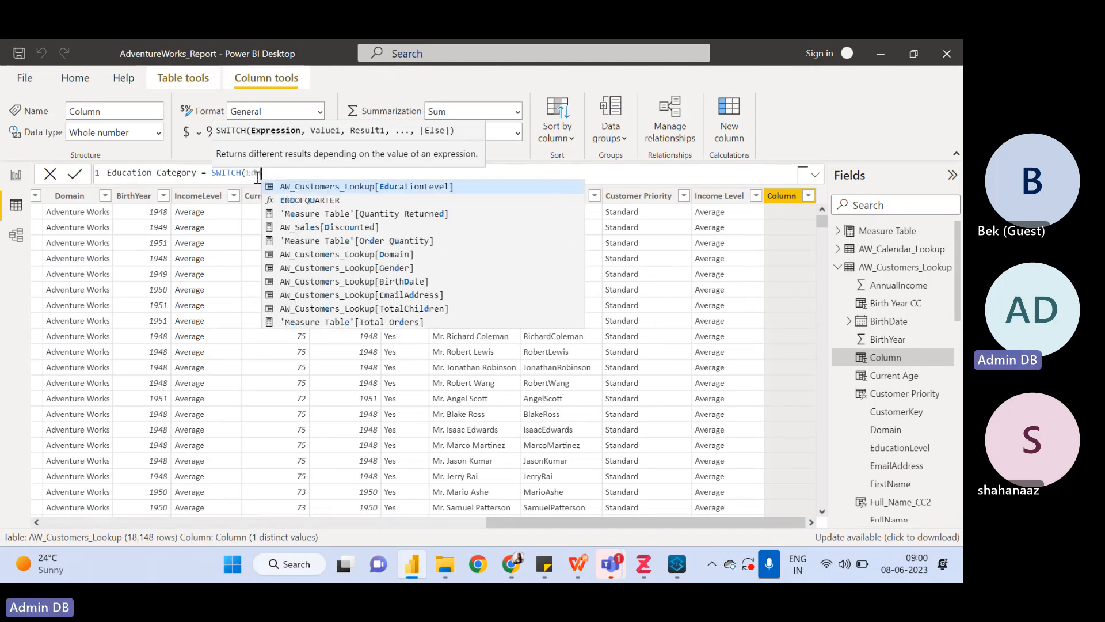
pyautogui.write('t')
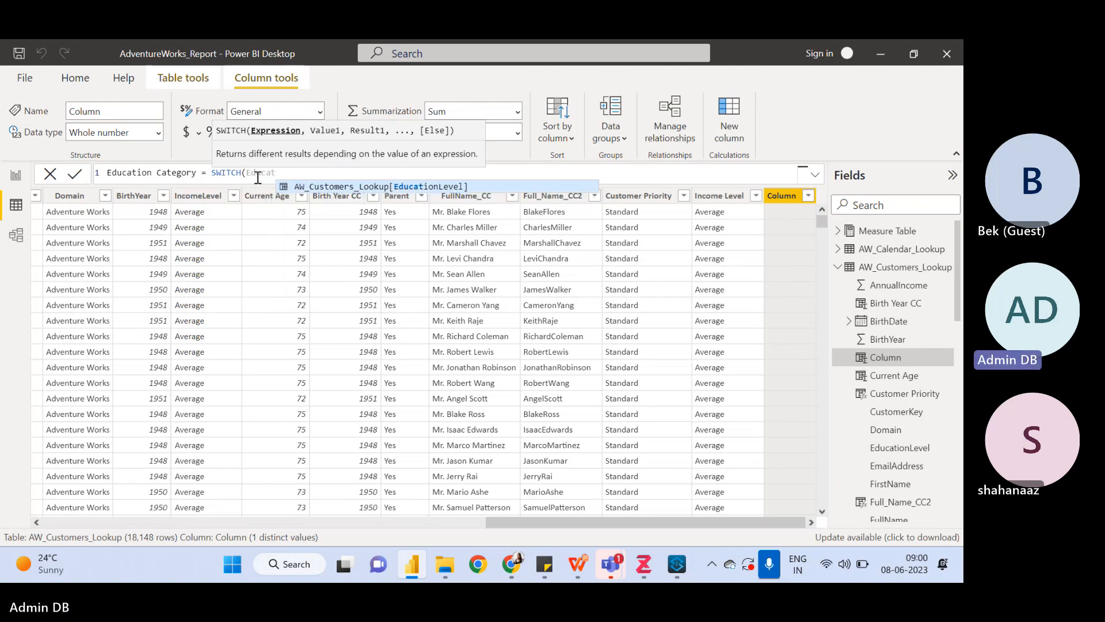
pyautogui.click(383, 187)
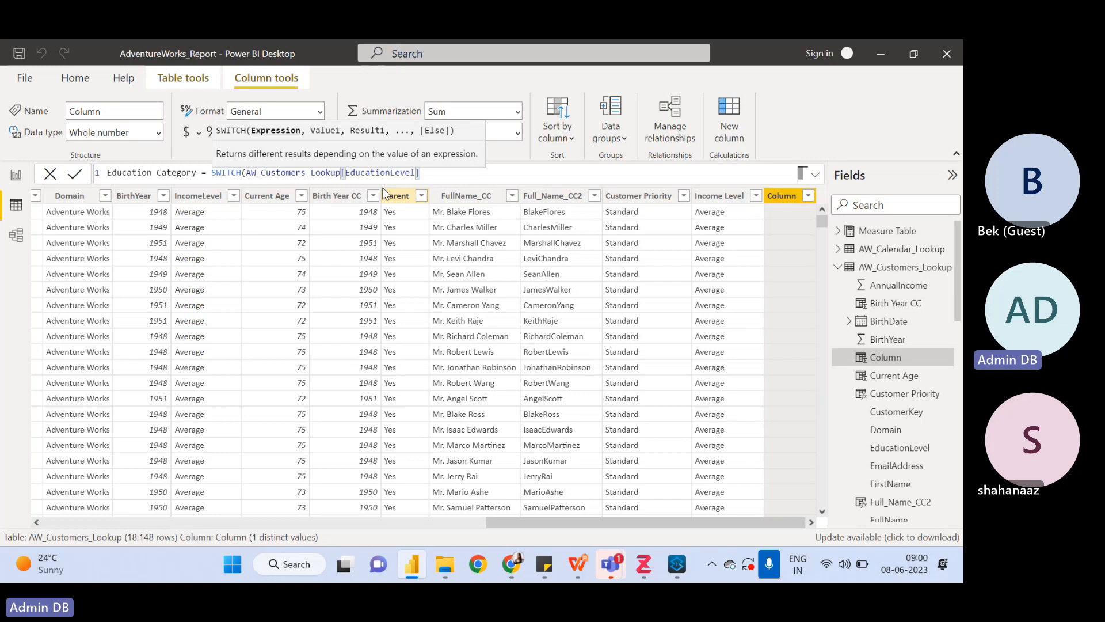
pyautogui.write(',')
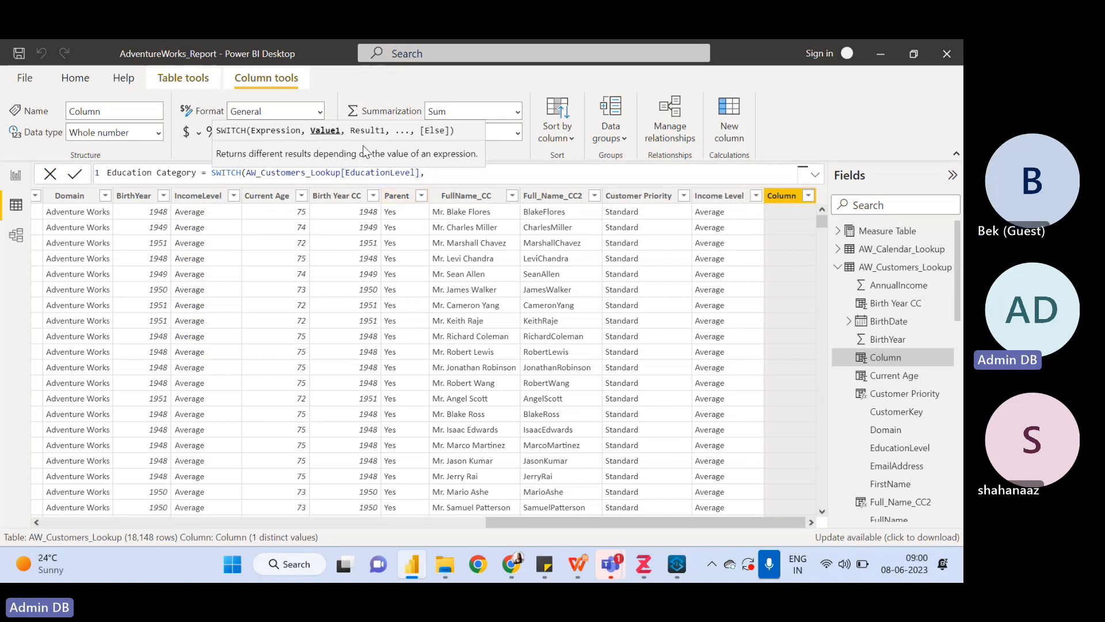
# - Check the first condition on the WPS Office slide and, back in Power BI Desktop, map "High School" to "High School" in the SWITCH formula
pyautogui.click(405, 566)
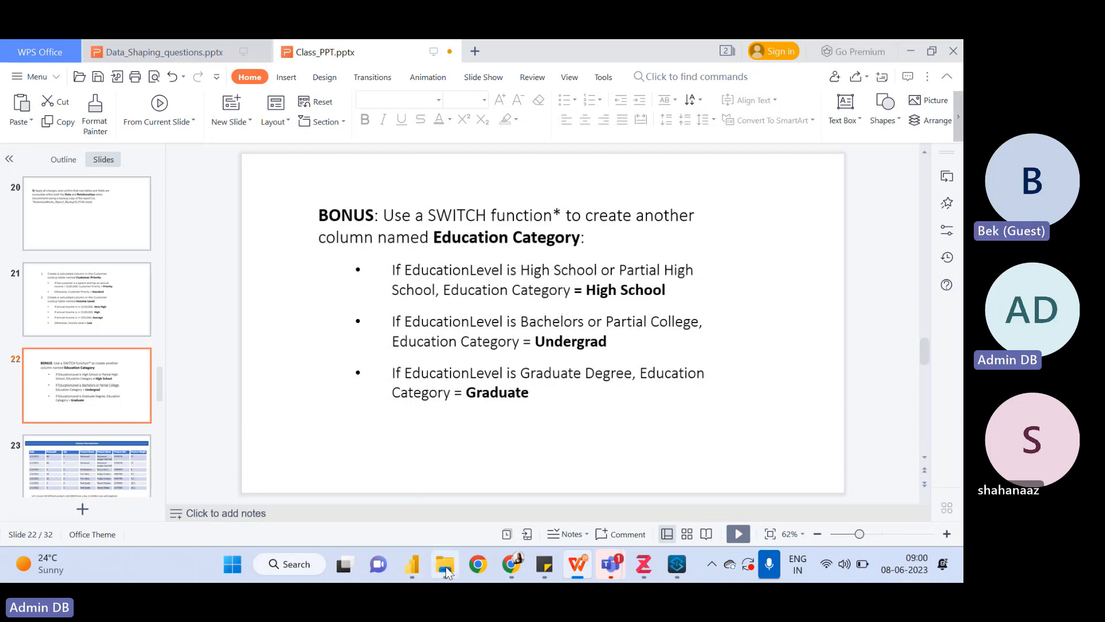
pyautogui.click(411, 564)
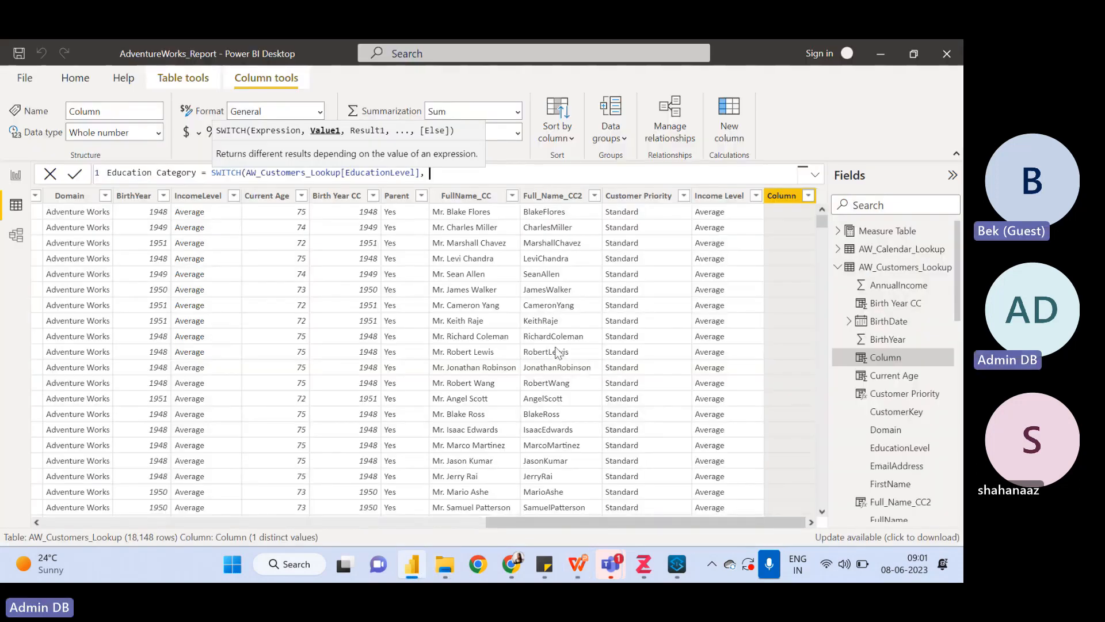
pyautogui.write('"')
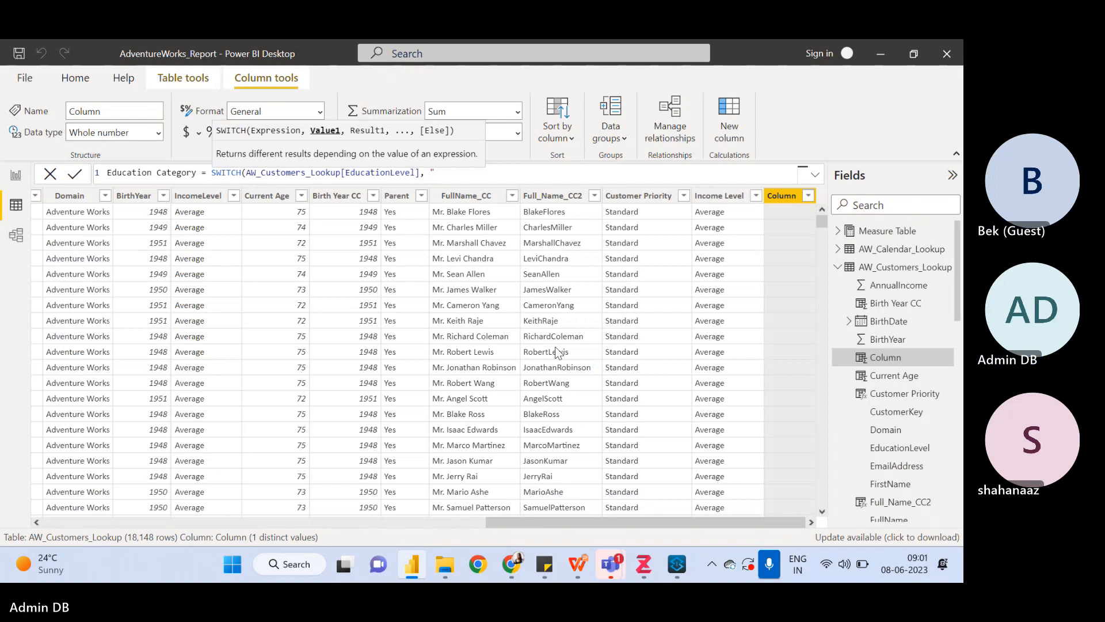
pyautogui.write('High School"')
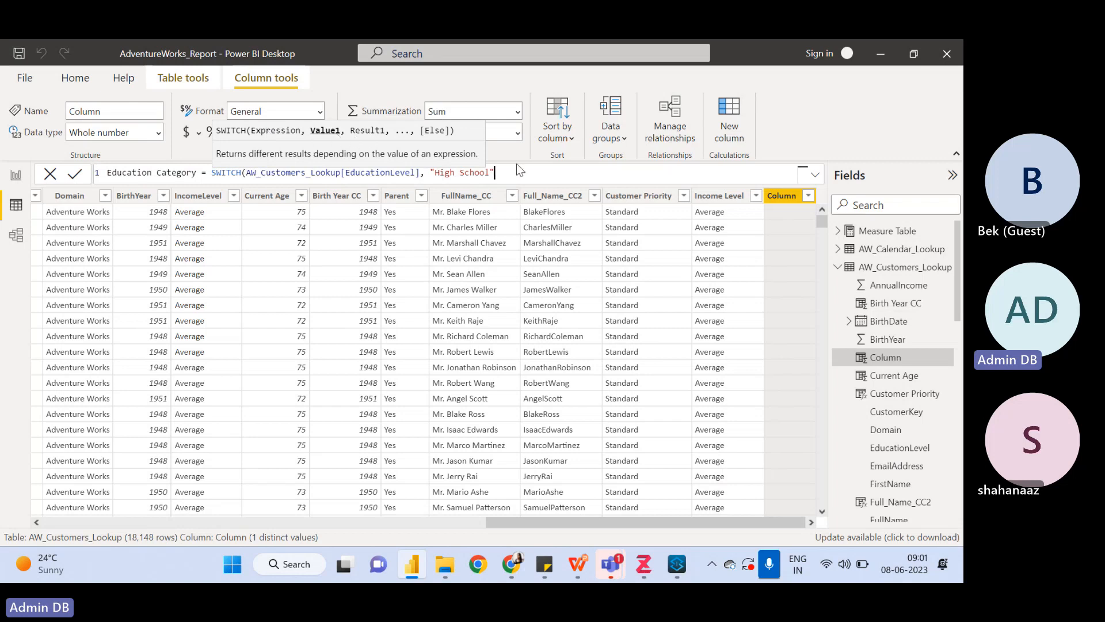
pyautogui.write(', "High Sc')
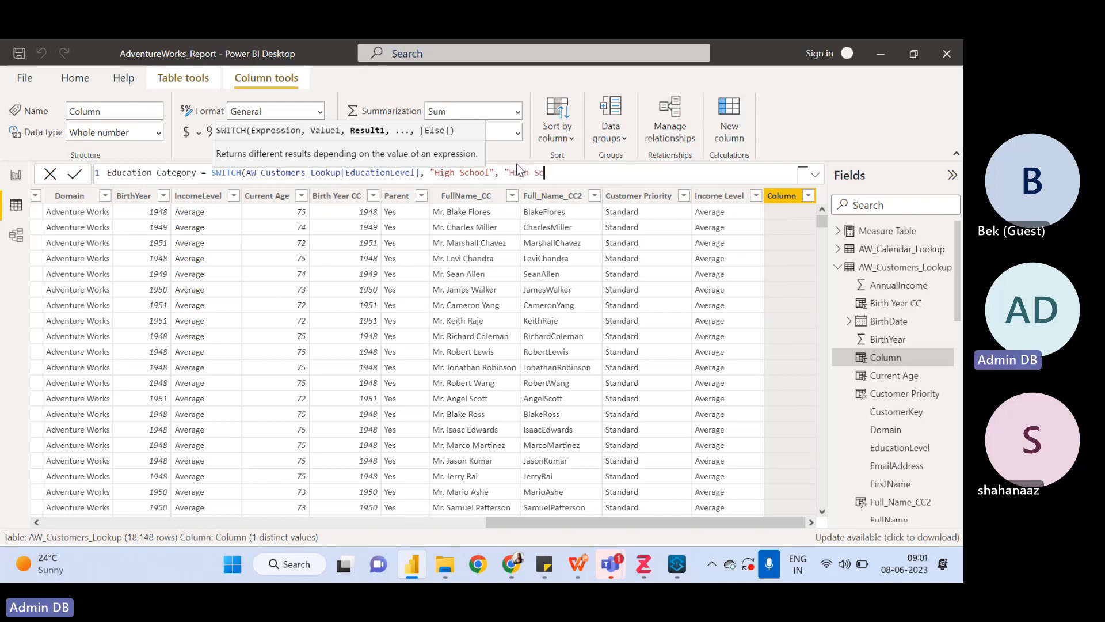
pyautogui.write('hool')
pyautogui.write(',')
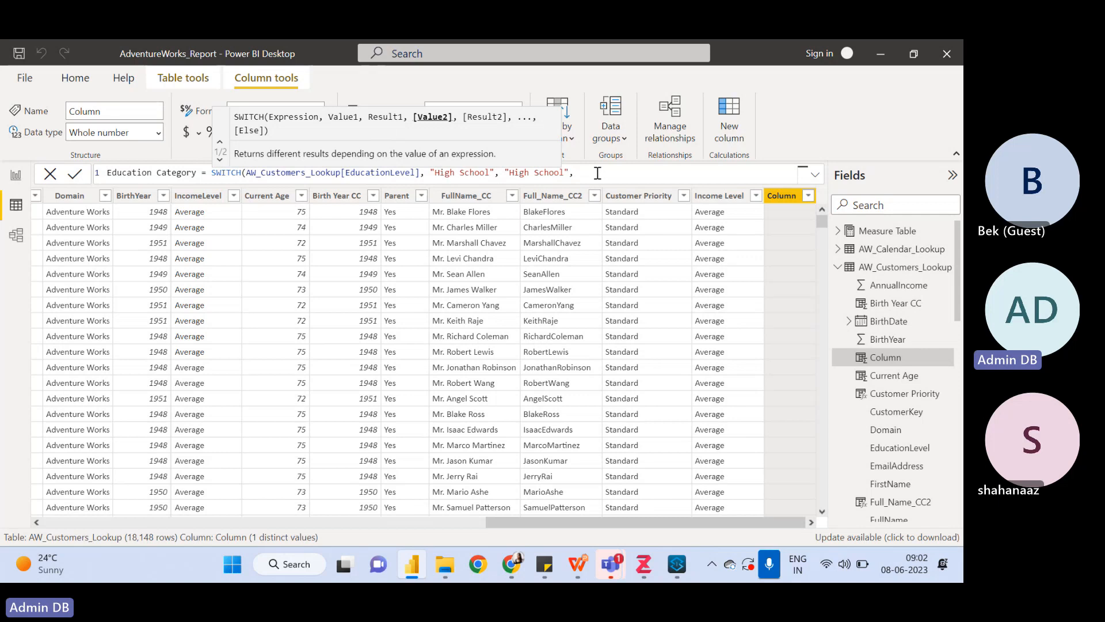
# - Add the pair "Partial High School", "High School" to the SWITCH formula, checking the WPS Office slide and returning to Power BI Desktop
pyautogui.write('"')
pyautogui.click(422, 562)
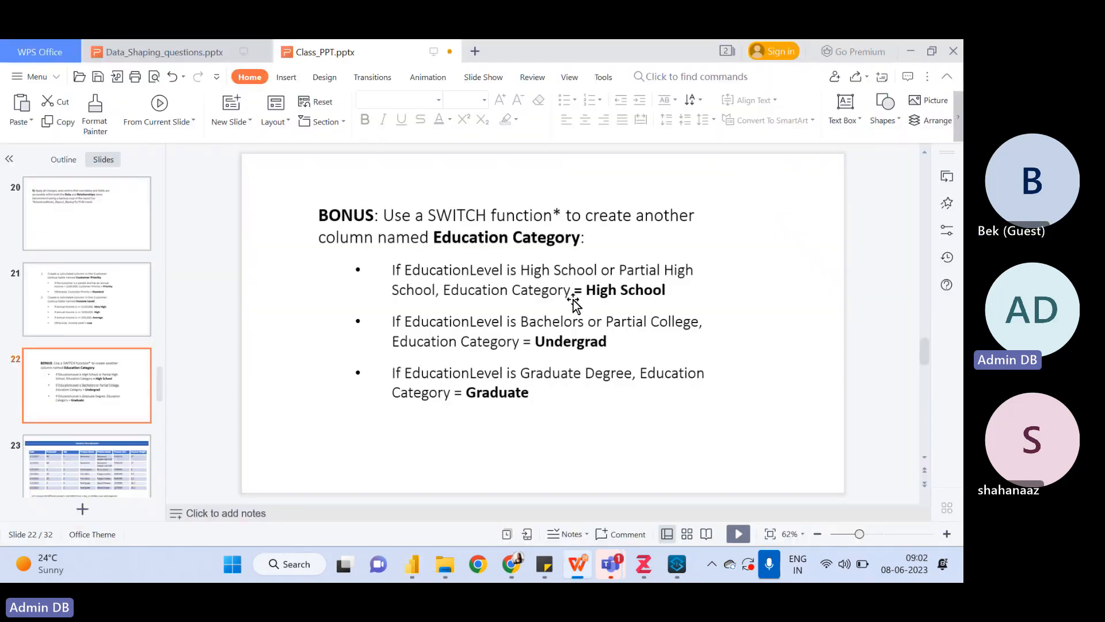
pyautogui.click(412, 562)
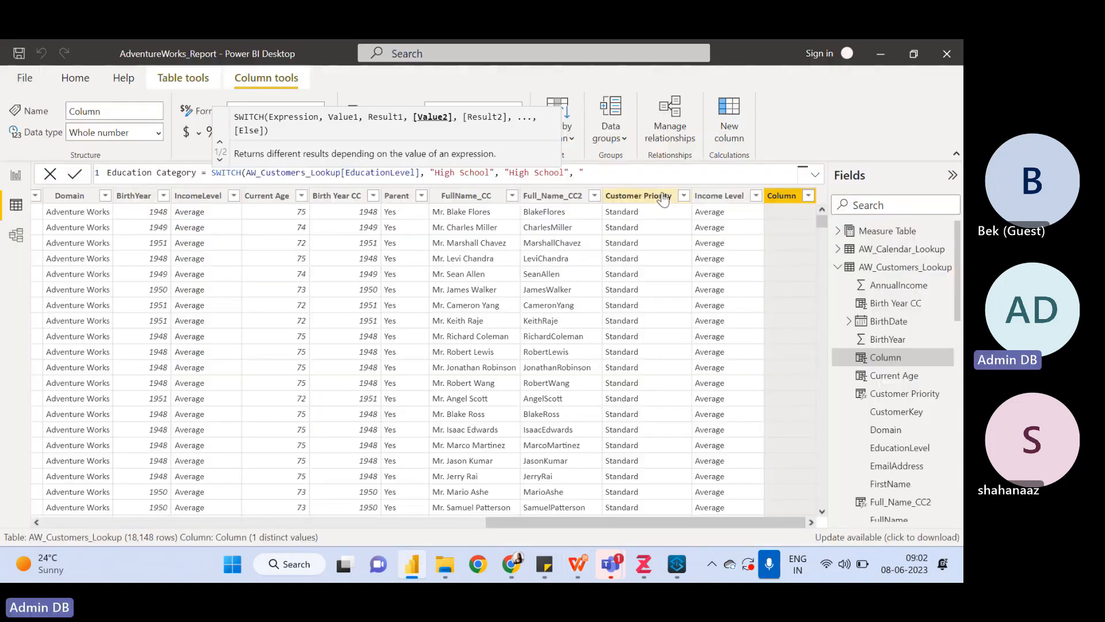
pyautogui.write('Partial High S')
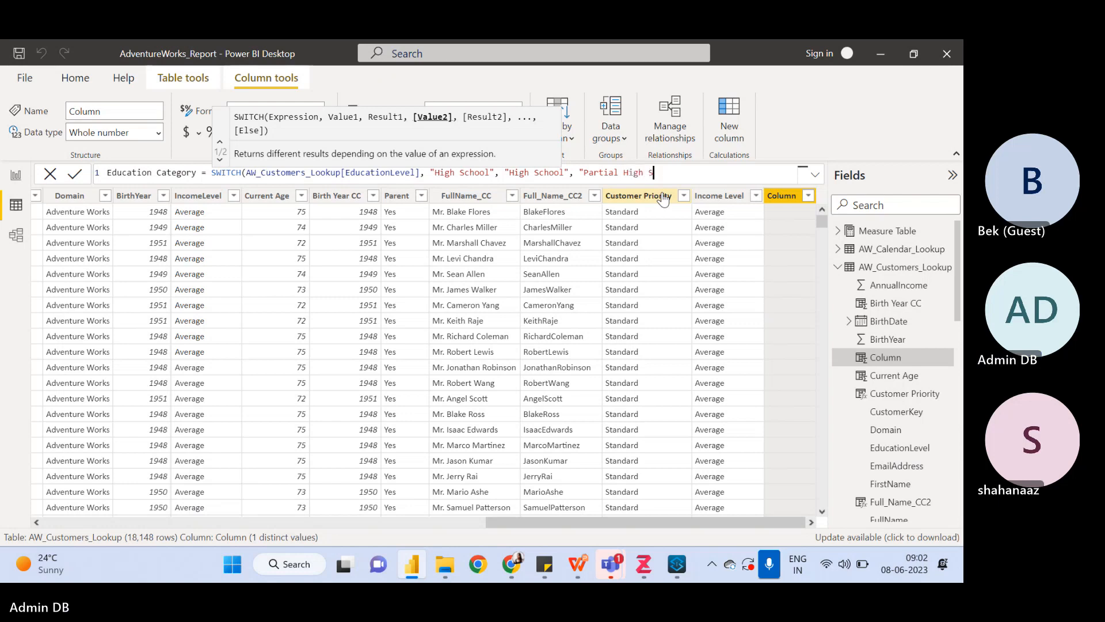
pyautogui.write('chool",')
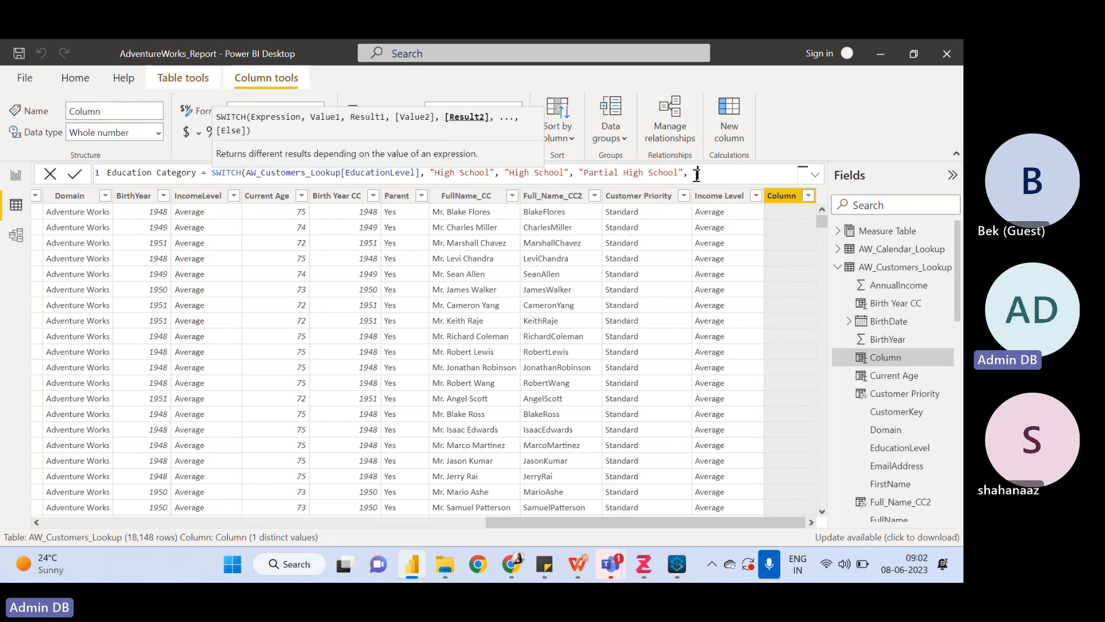
pyautogui.write('igh School",')
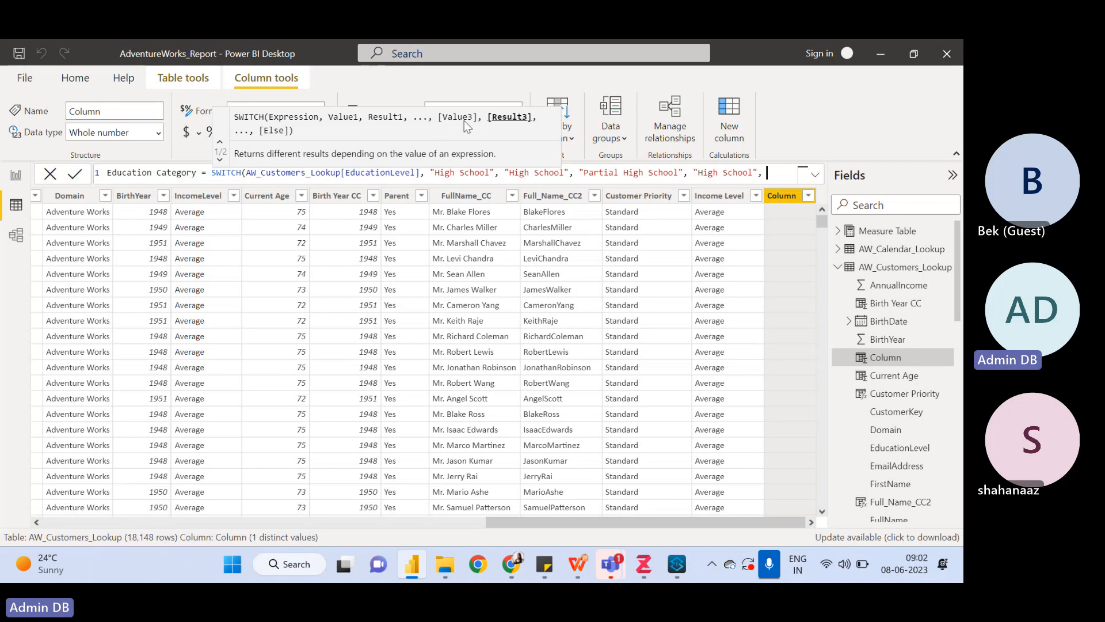
# - Check the second condition on the WPS Office slide and, back in Power BI Desktop, add the pair "Bachelors", "Undergrad" to the formula
pyautogui.click(406, 574)
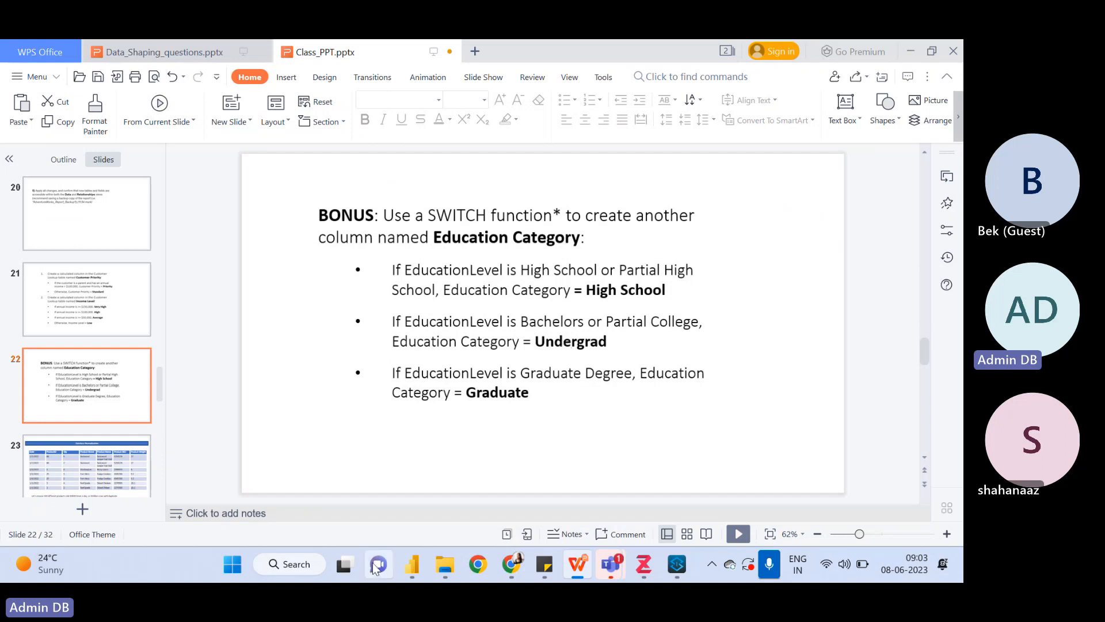
pyautogui.click(411, 567)
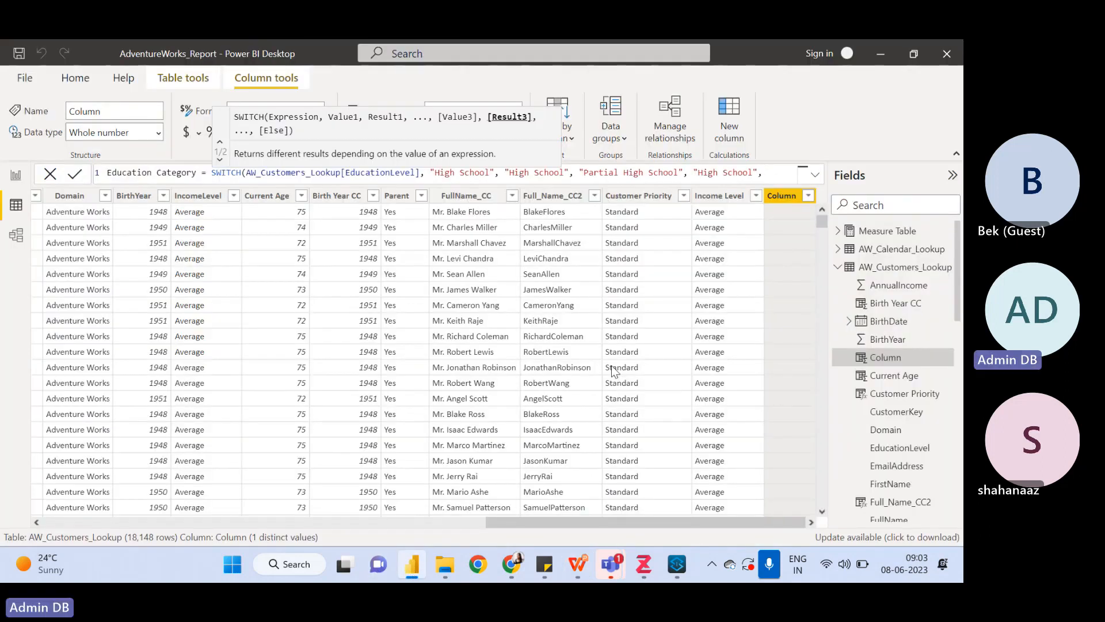
pyautogui.write('achelors')
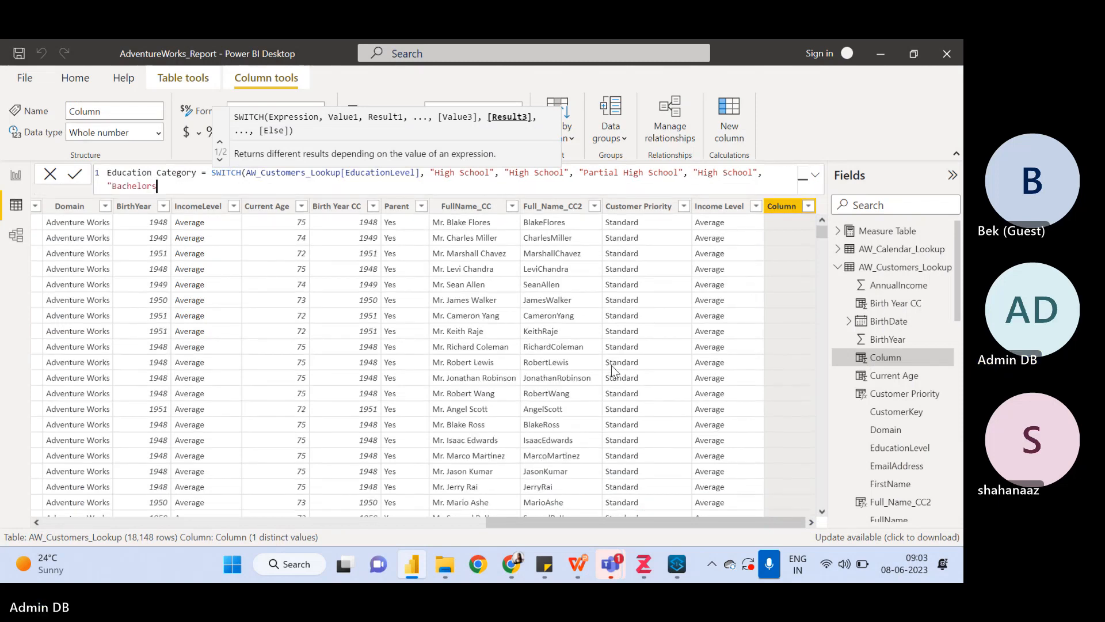
pyautogui.write('",')
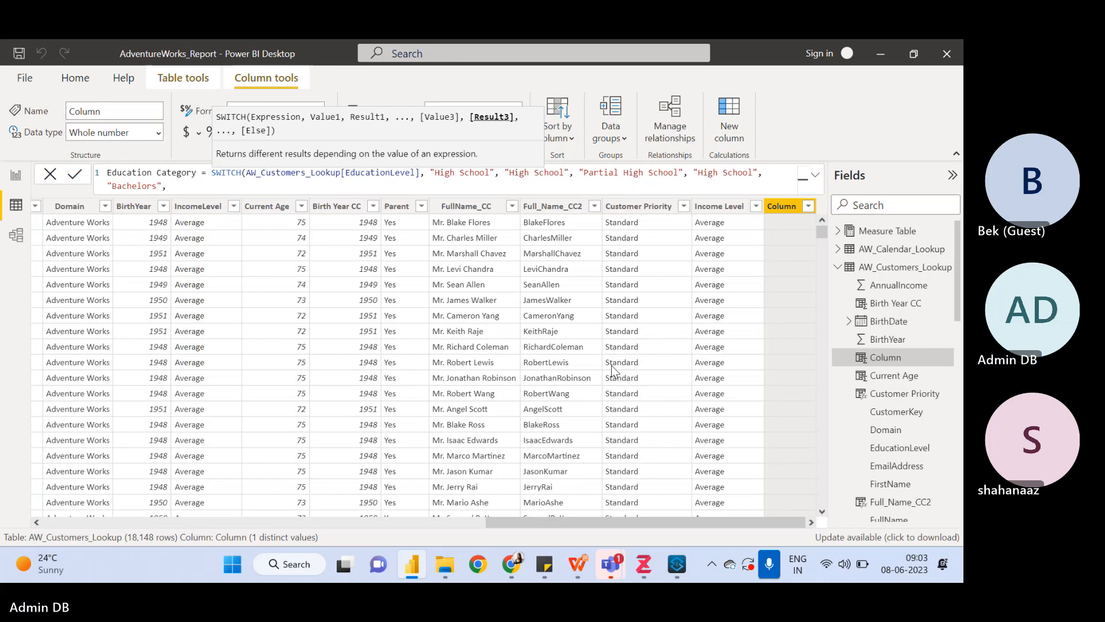
pyautogui.write(' "Und')
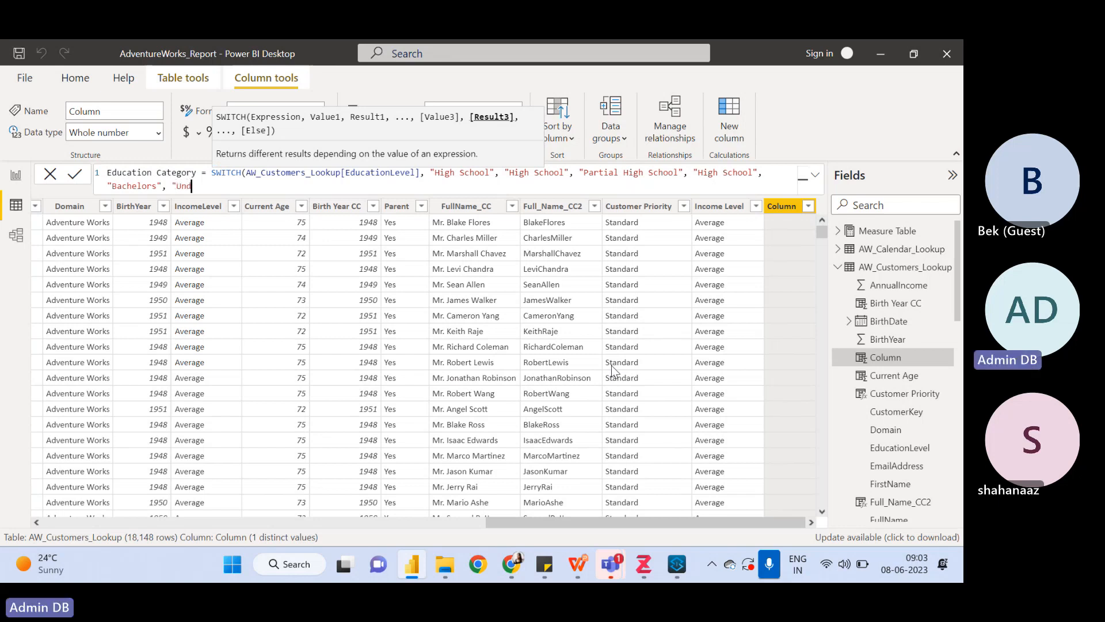
pyautogui.write('ergrad", ')
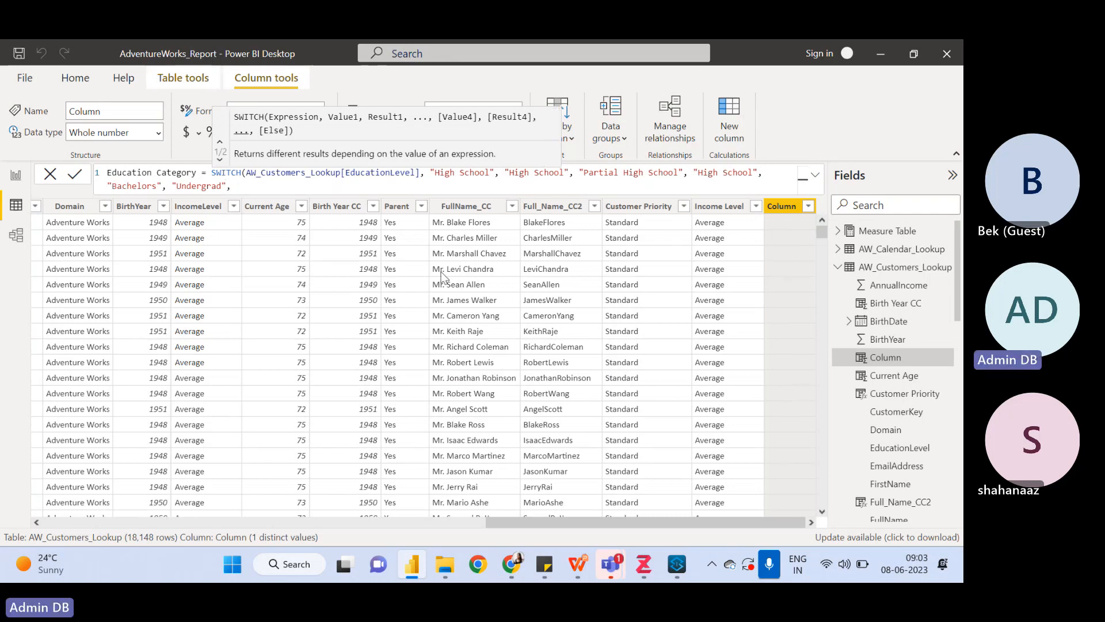
# - Add the pair "Partial College", "Undergrad" to the SWITCH formula, checking the WPS Office slide and returning to Power BI Desktop
pyautogui.write('"')
pyautogui.click(412, 567)
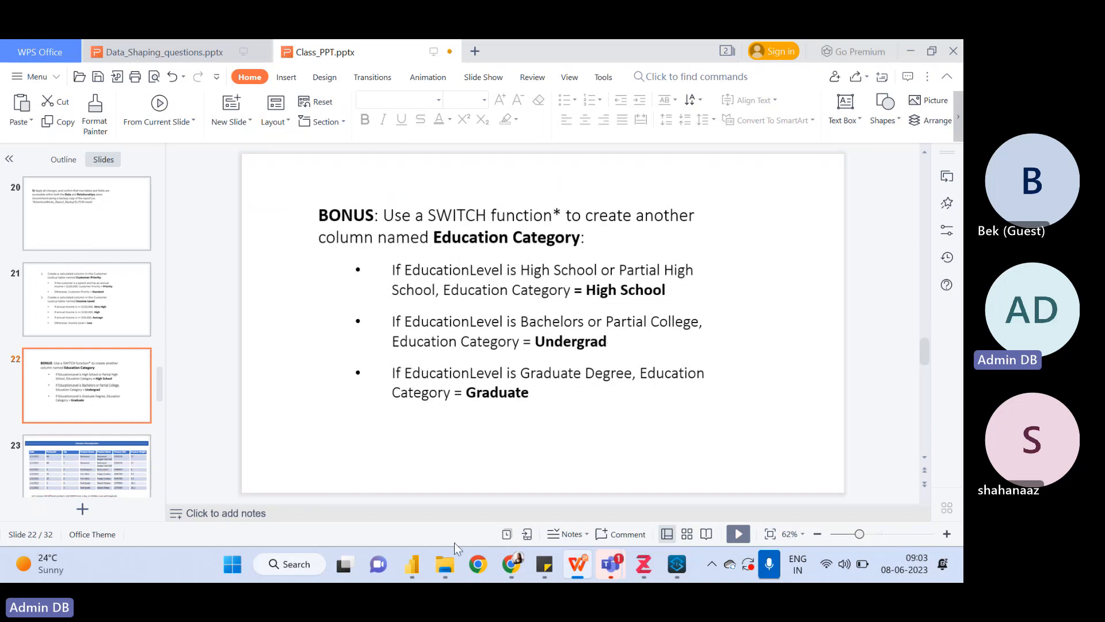
pyautogui.click(413, 574)
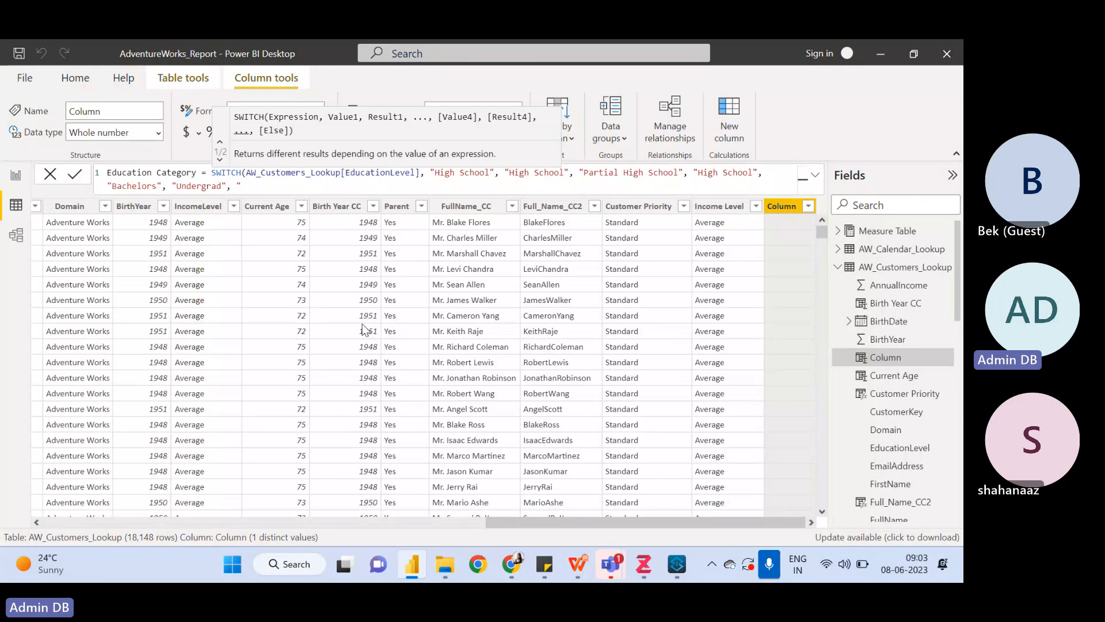
pyautogui.write('Partial')
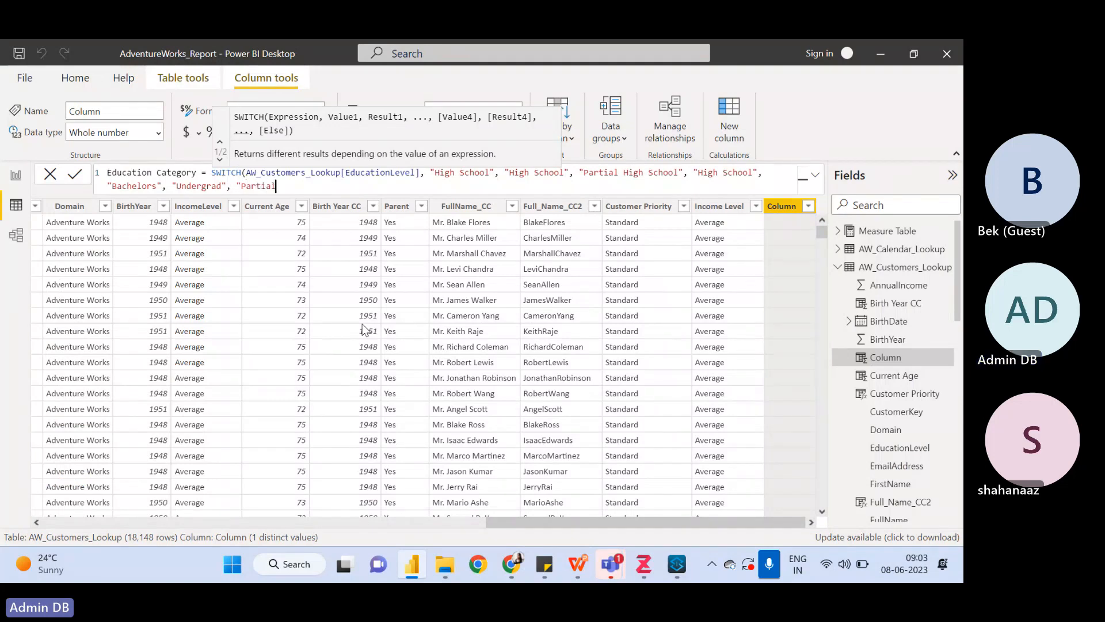
pyautogui.write(' Coll')
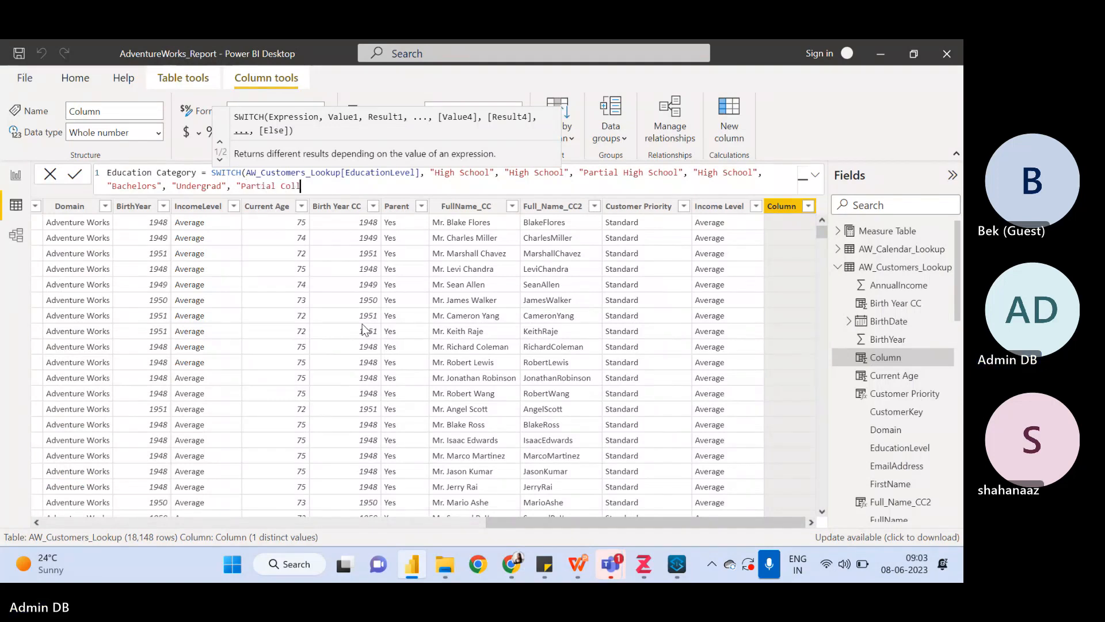
pyautogui.write('ege", ')
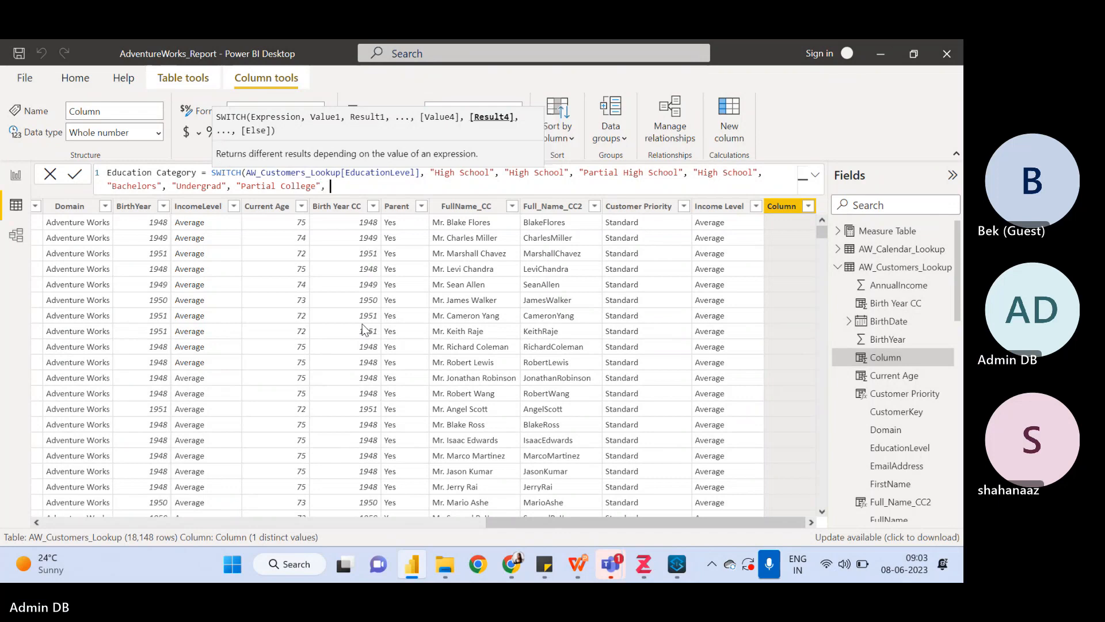
pyautogui.write('"')
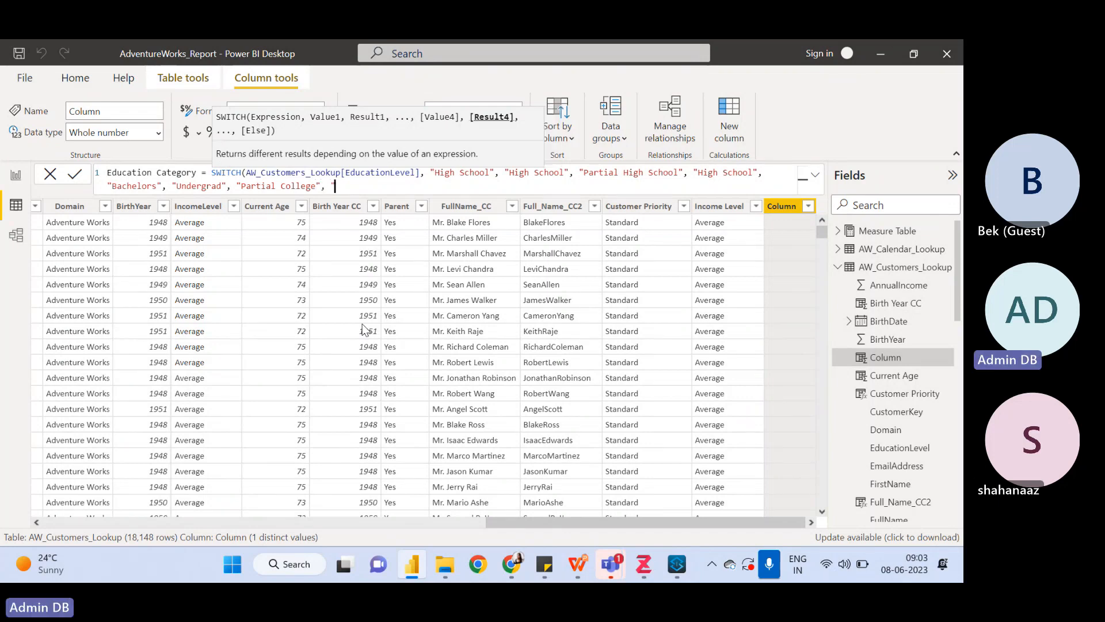
pyautogui.write('Undergrad')
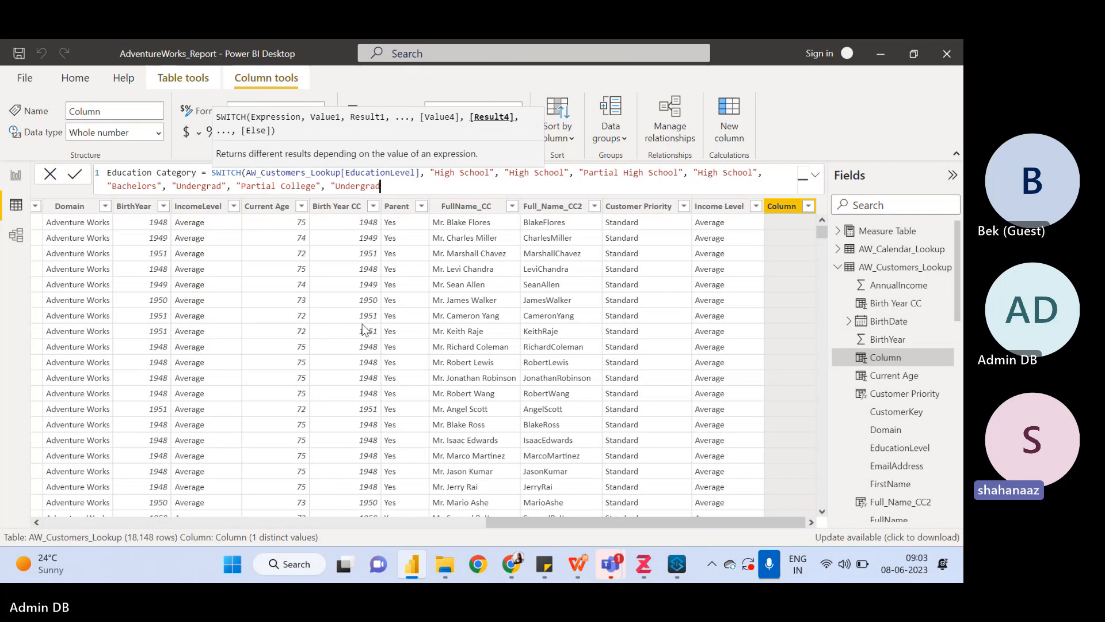
pyautogui.write('",')
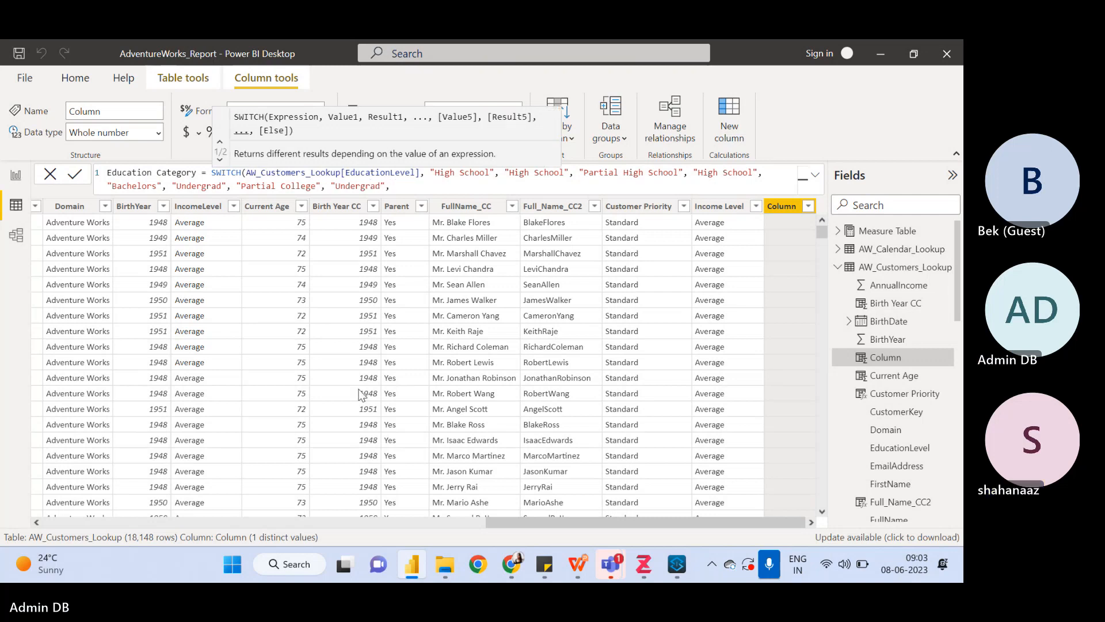
# - Check the third condition on the WPS Office slide and, back in Power BI Desktop, add the pair "Graduate Degree", "Graduate" to the formula
pyautogui.click(412, 570)
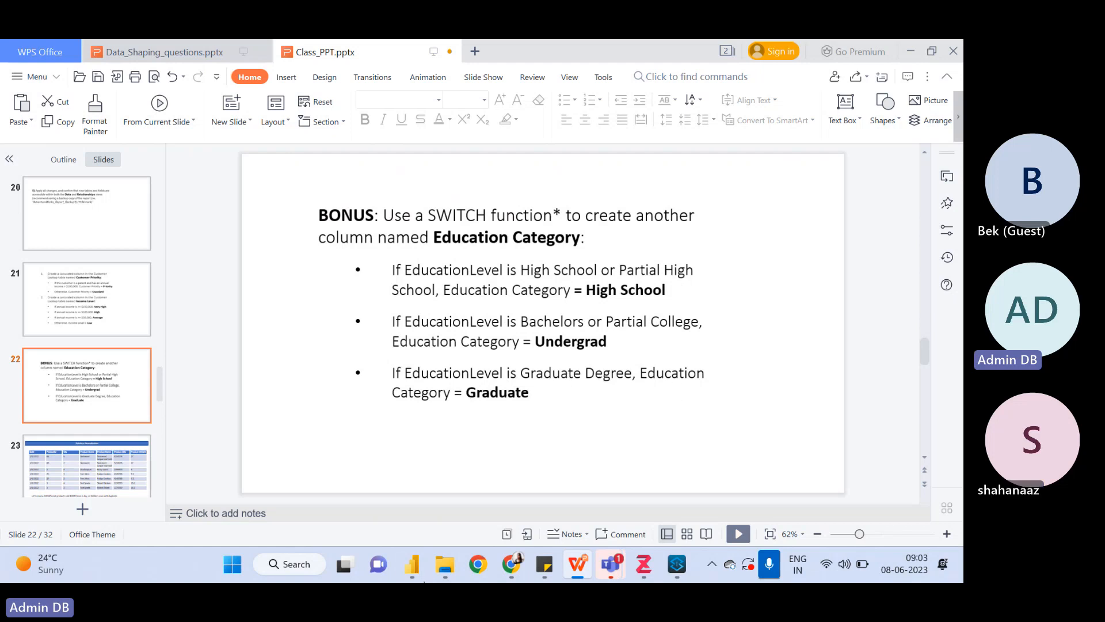
pyautogui.click(411, 567)
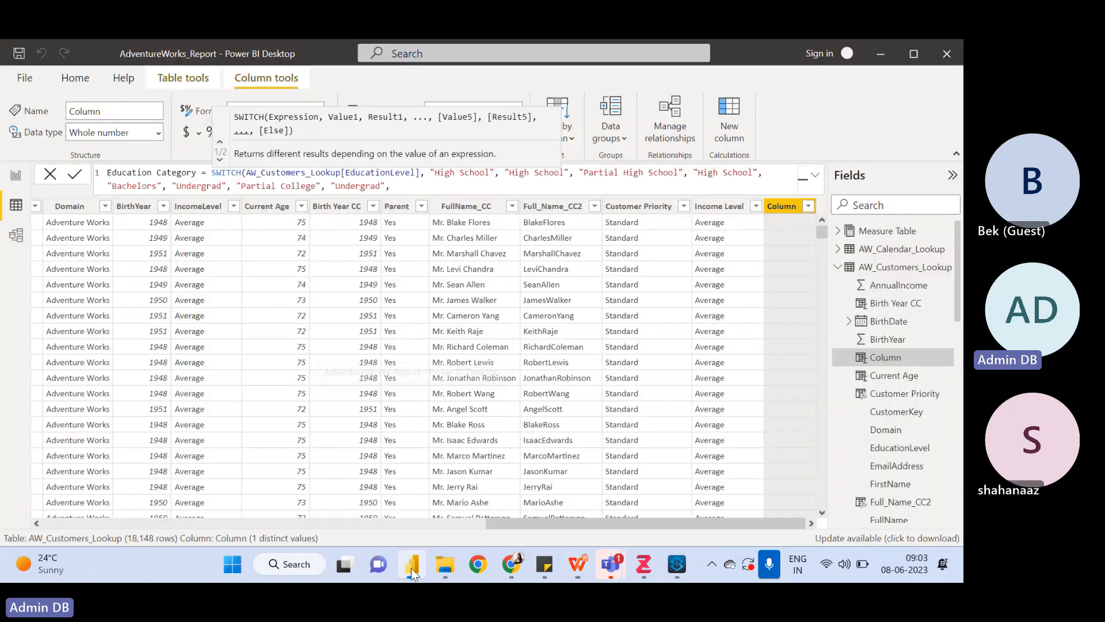
pyautogui.write('"')
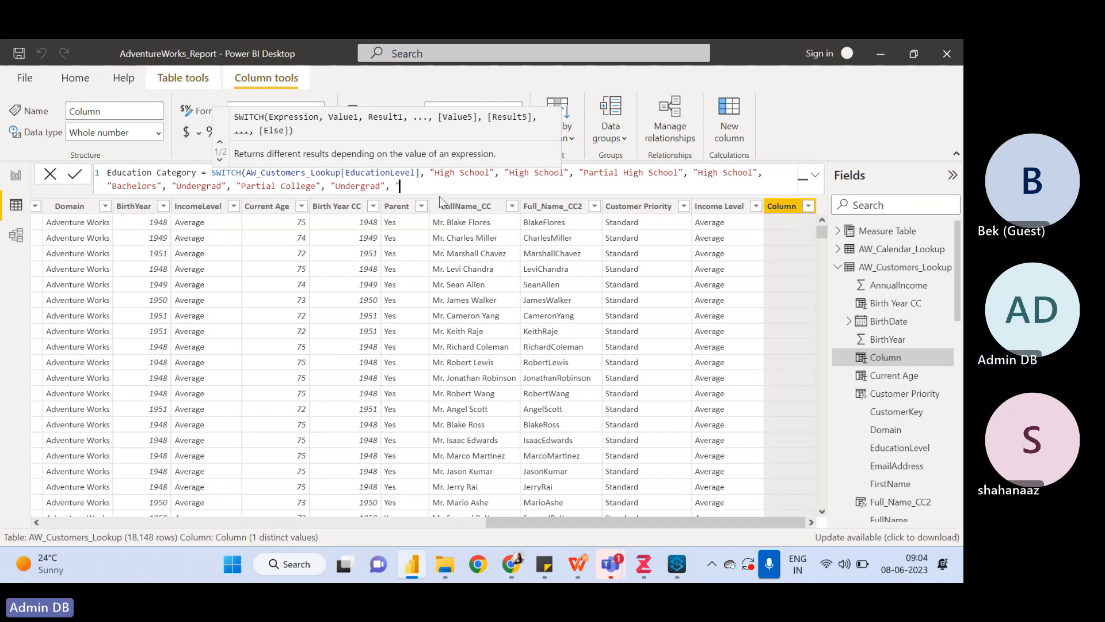
pyautogui.write('Graduat')
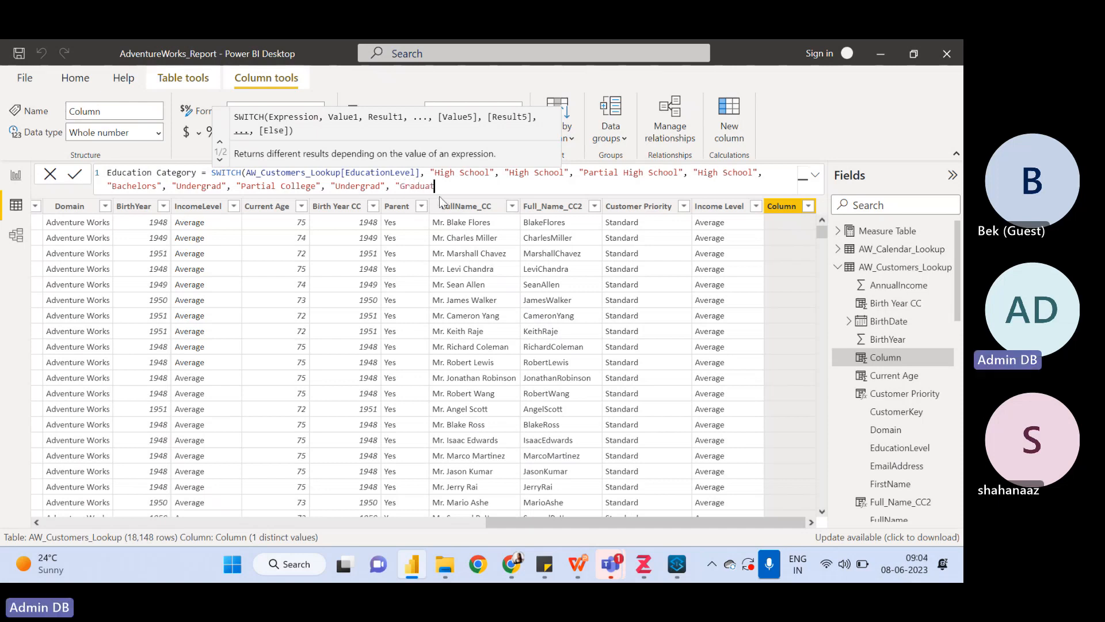
pyautogui.write('e Deg')
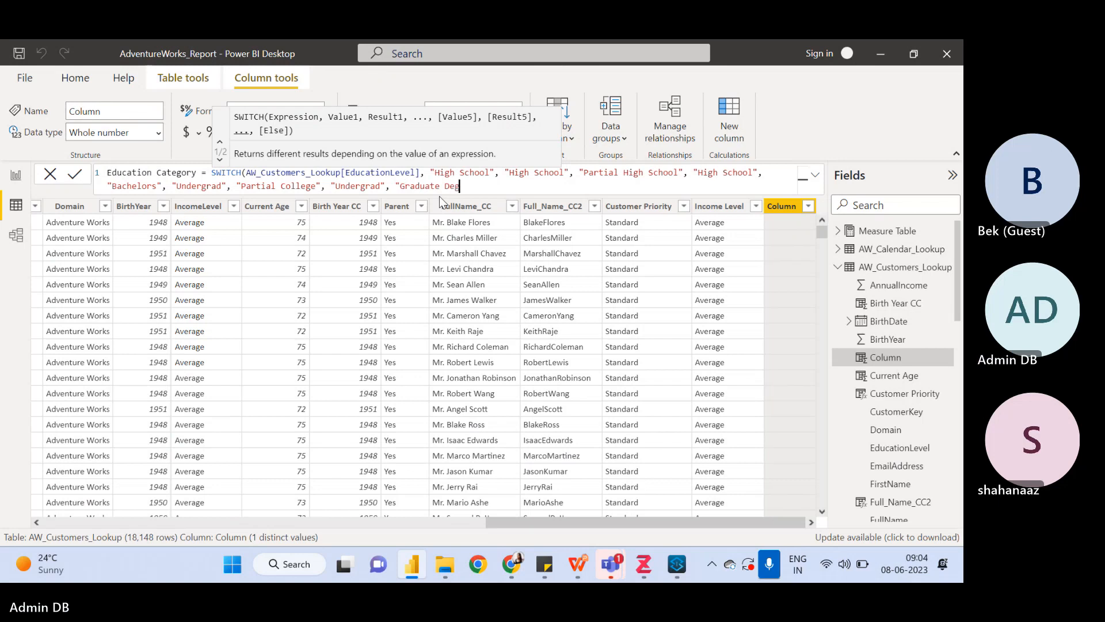
pyautogui.write('ree",')
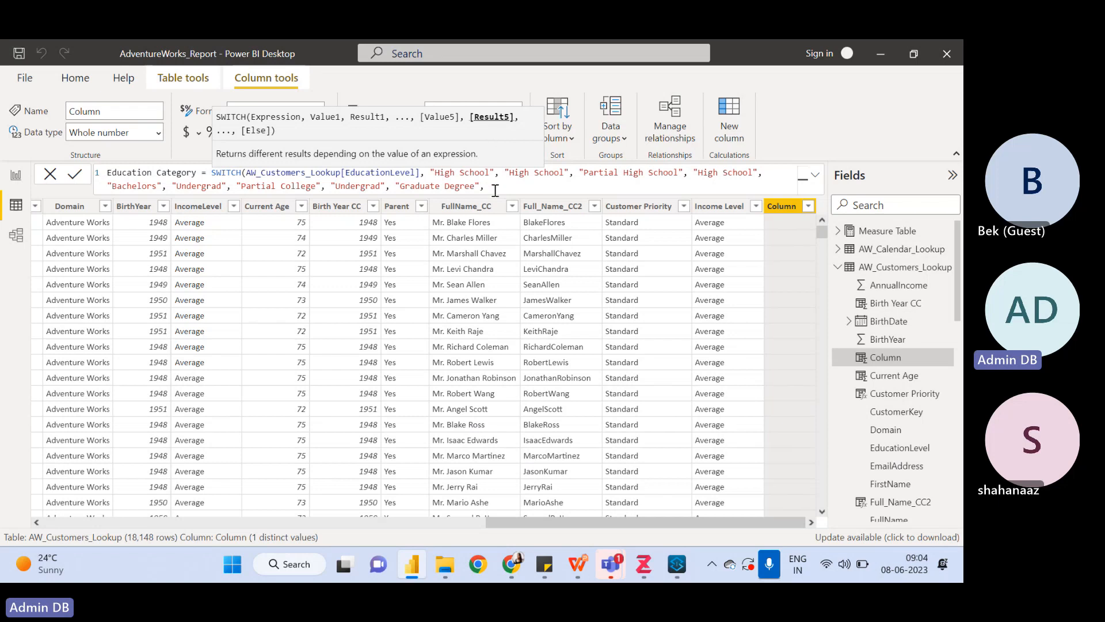
pyautogui.write('Graduate')
pyautogui.write('"Graduate')
# - Recheck the WPS Office slide and, back in Power BI Desktop, close the SWITCH formula's parenthesis and commit the Education Category column
pyautogui.click(410, 578)
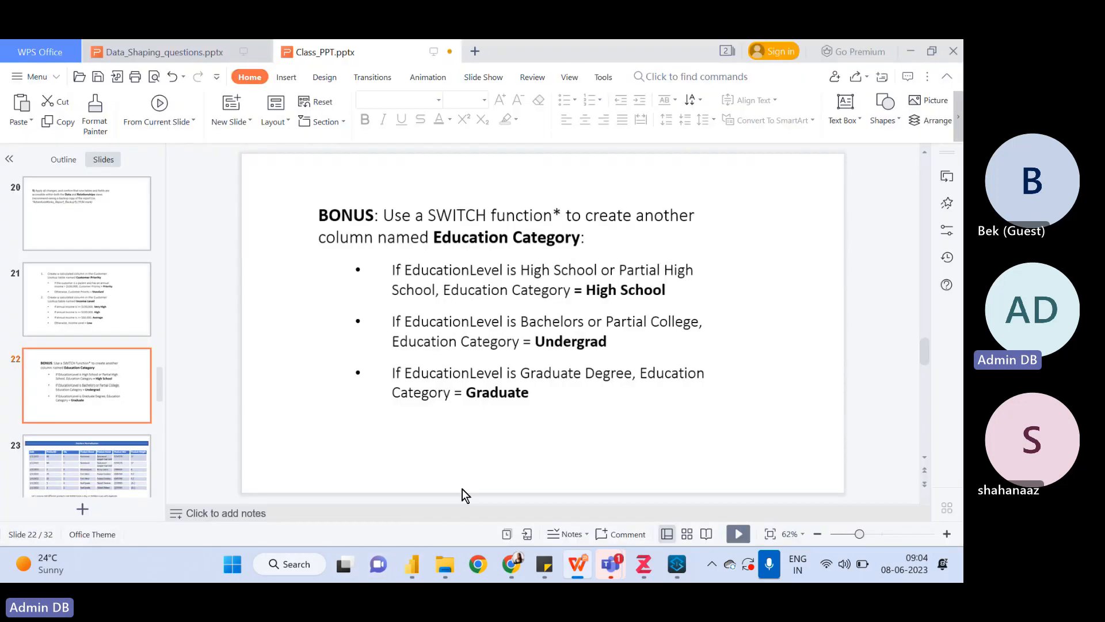
pyautogui.click(411, 564)
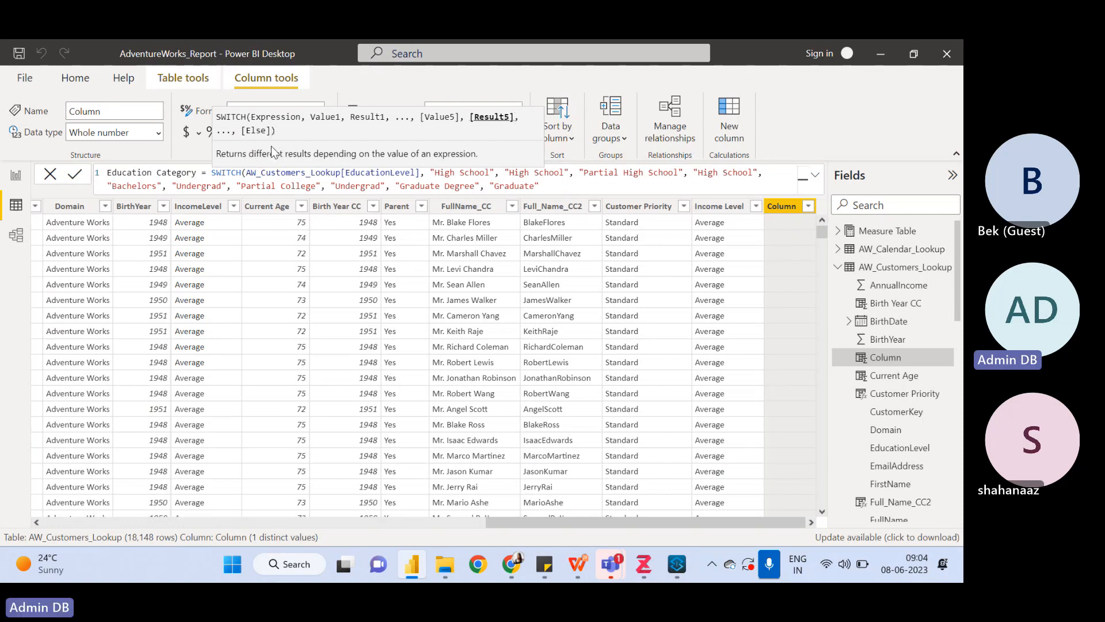
pyautogui.write(')')
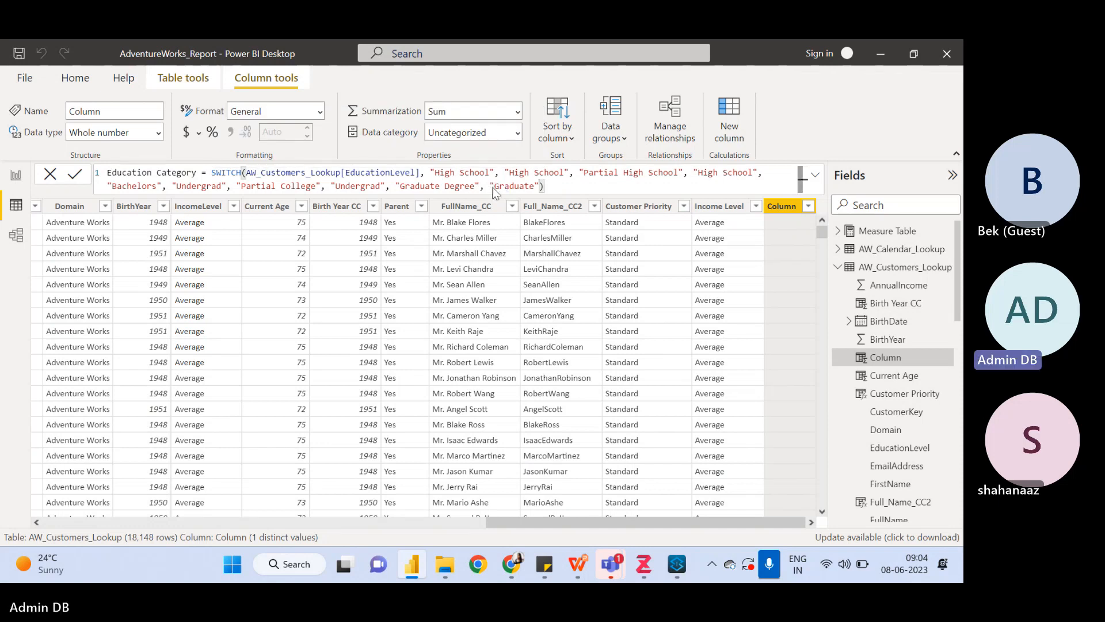
pyautogui.press('Return')
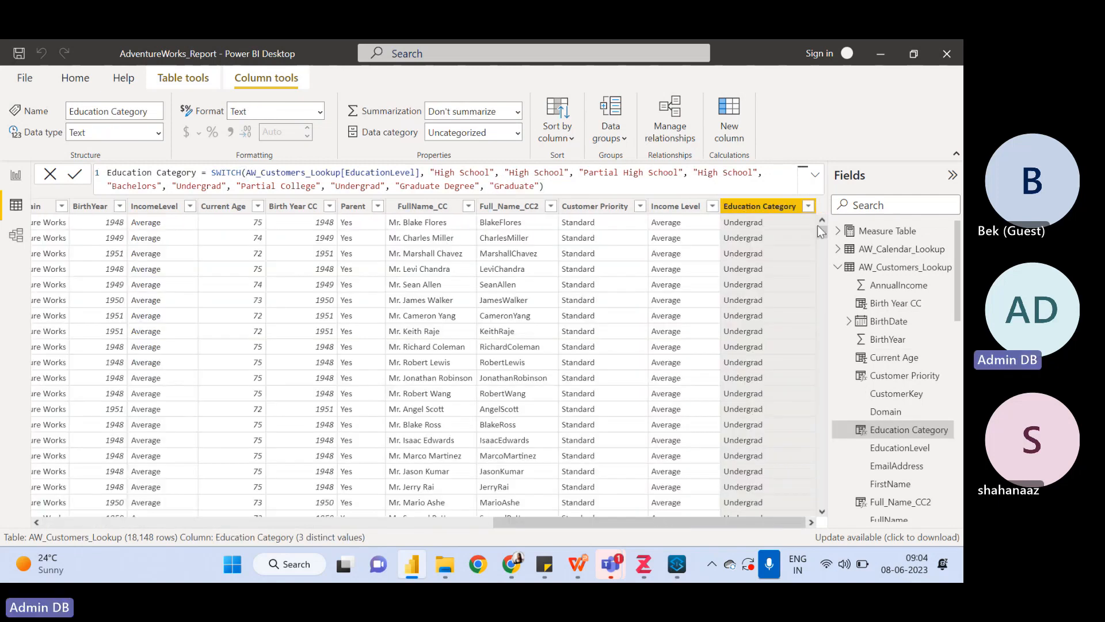
# - Review the distinct values of the Education Category column and the EducationLevel reference in its SWITCH formula
pyautogui.click(808, 206)
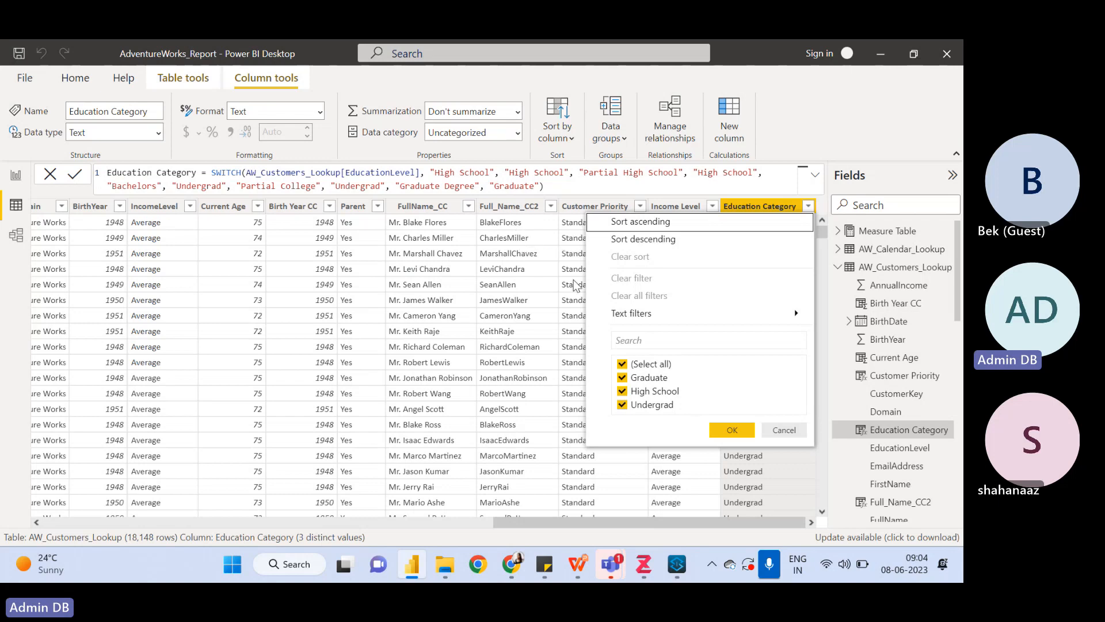
pyautogui.click(783, 431)
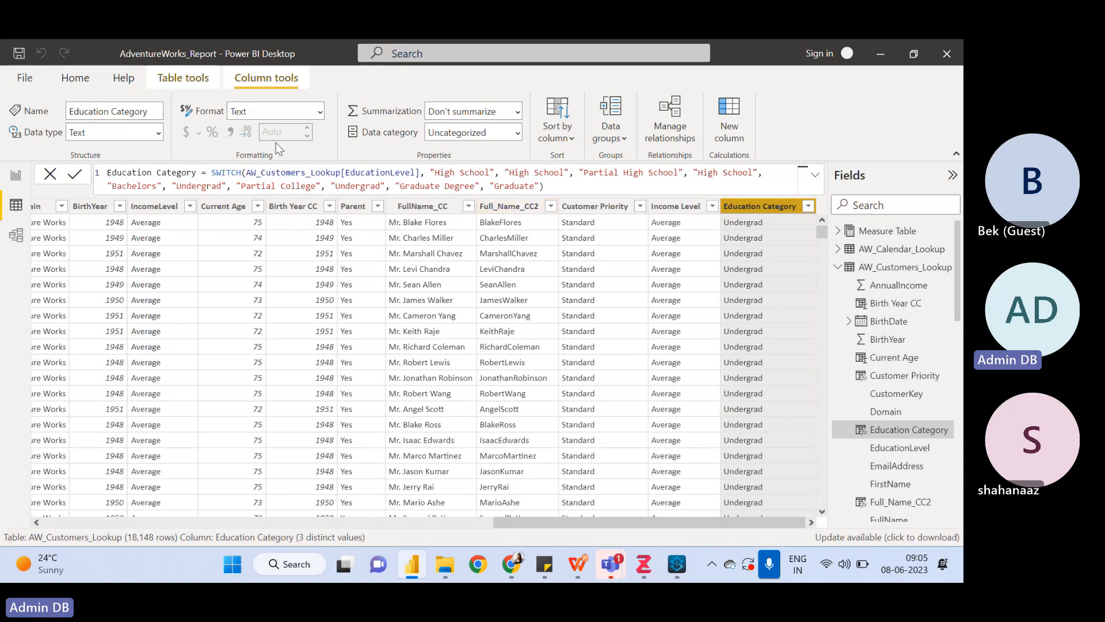
pyautogui.moveTo(417, 172); pyautogui.dragTo(254, 177)
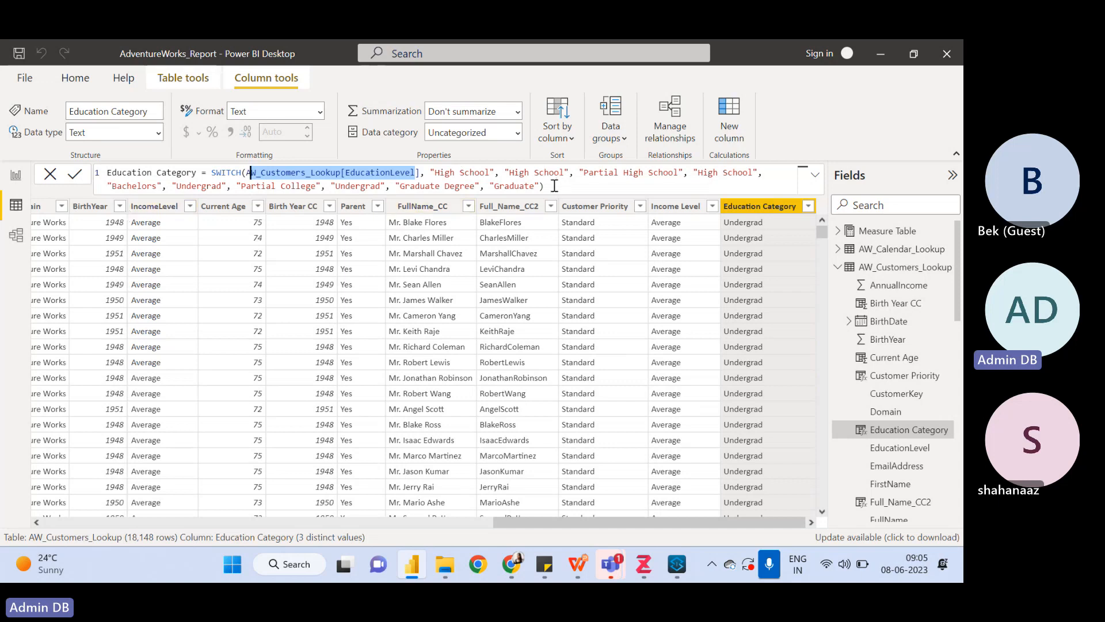
pyautogui.click(554, 186)
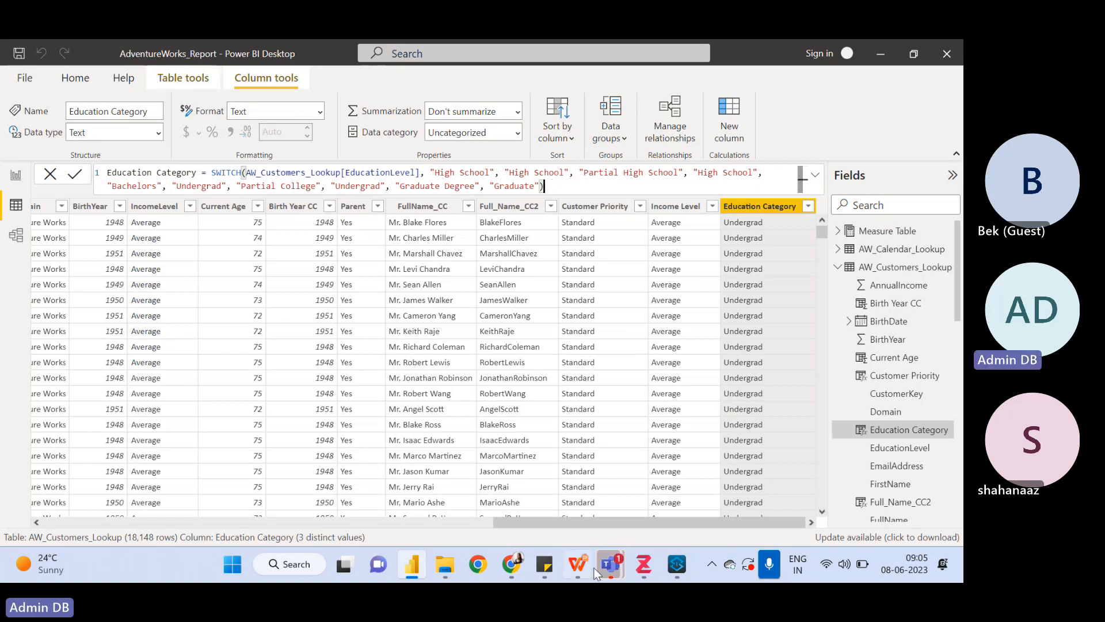
# - Compare the finished Education Category formula with the three conditions on the WPS Office slide, returning to Power BI Desktop each time
pyautogui.click(412, 576)
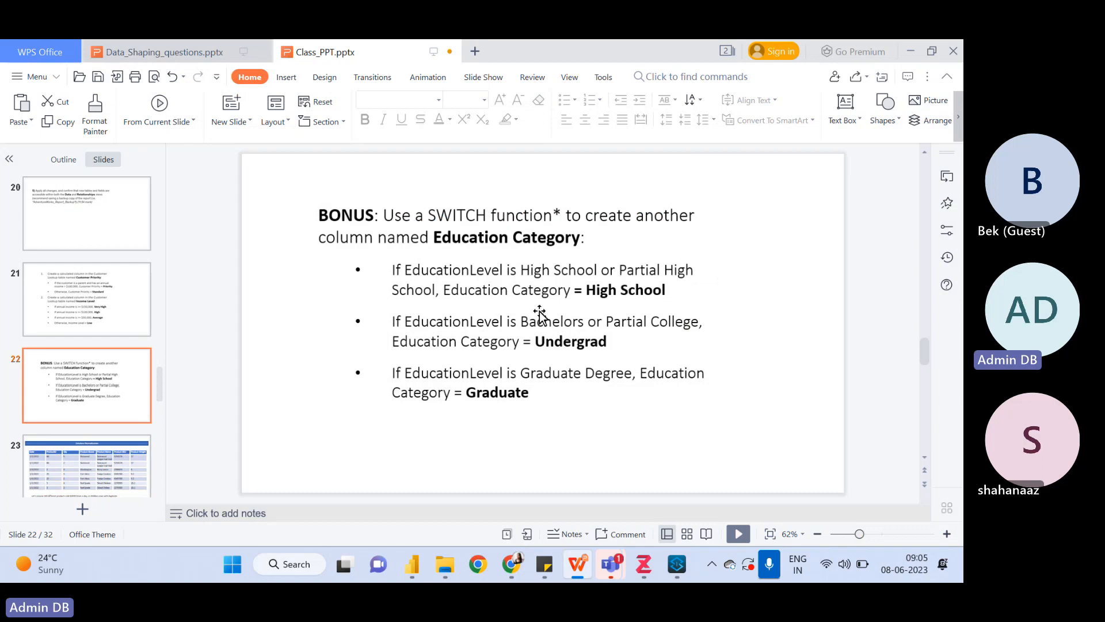
pyautogui.click(411, 565)
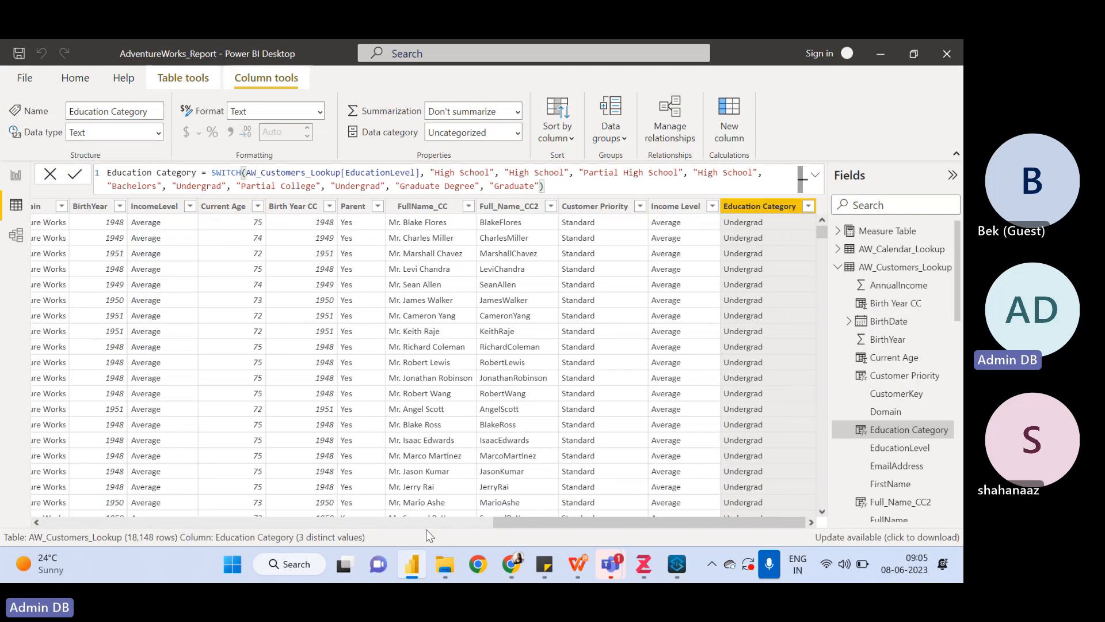
pyautogui.click(416, 574)
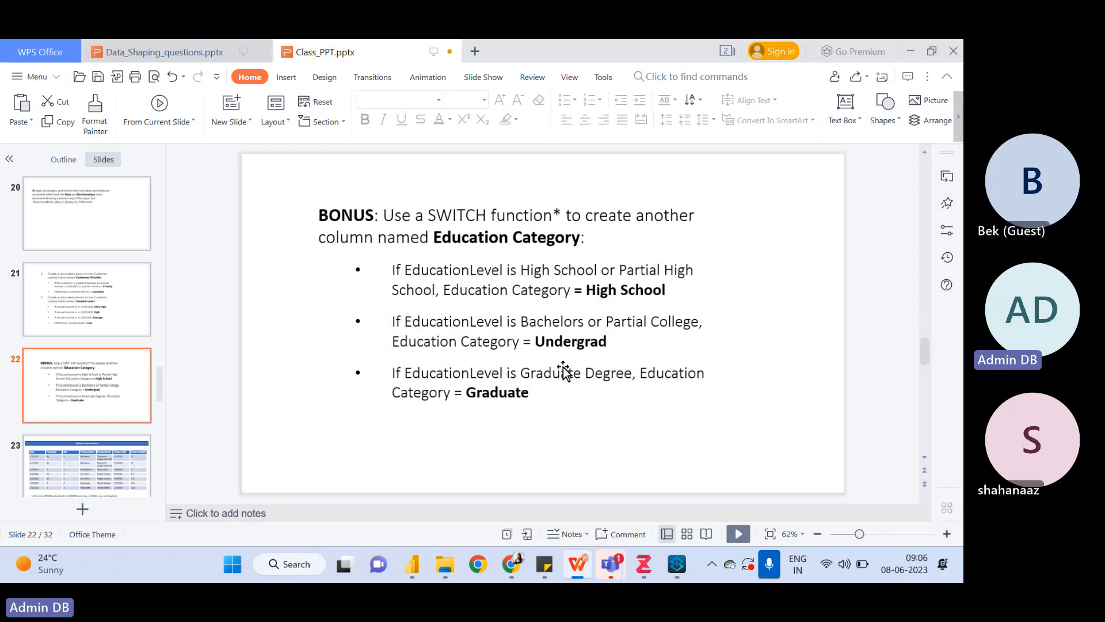
pyautogui.click(411, 568)
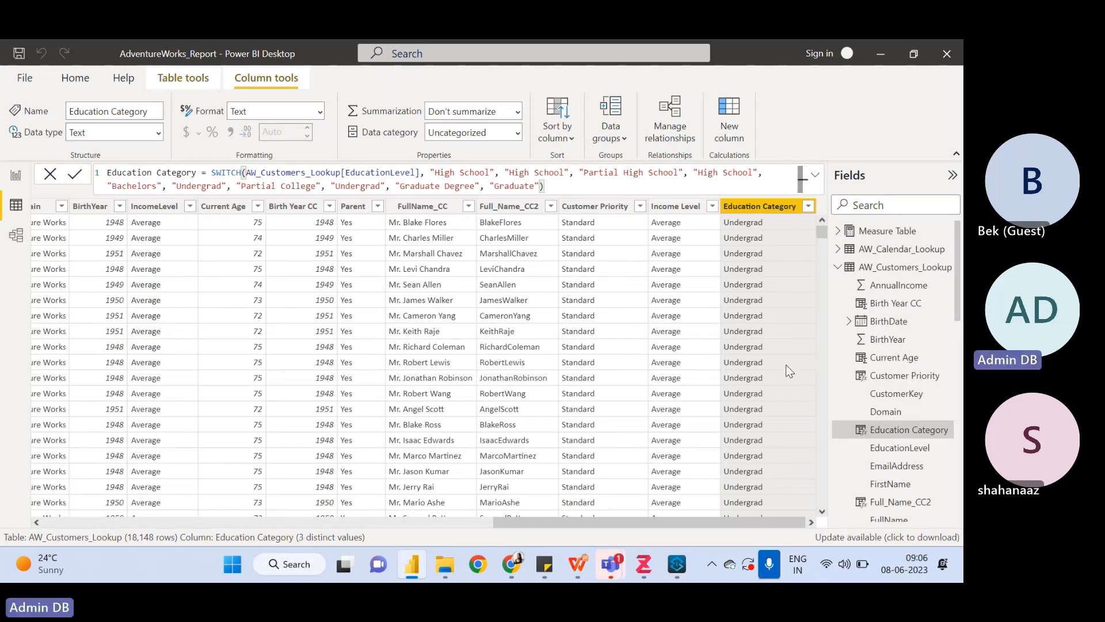
# - Collapse the AW_Customers_Lookup and AW_Products_Lookup tables in the field list
pyautogui.click(838, 268)
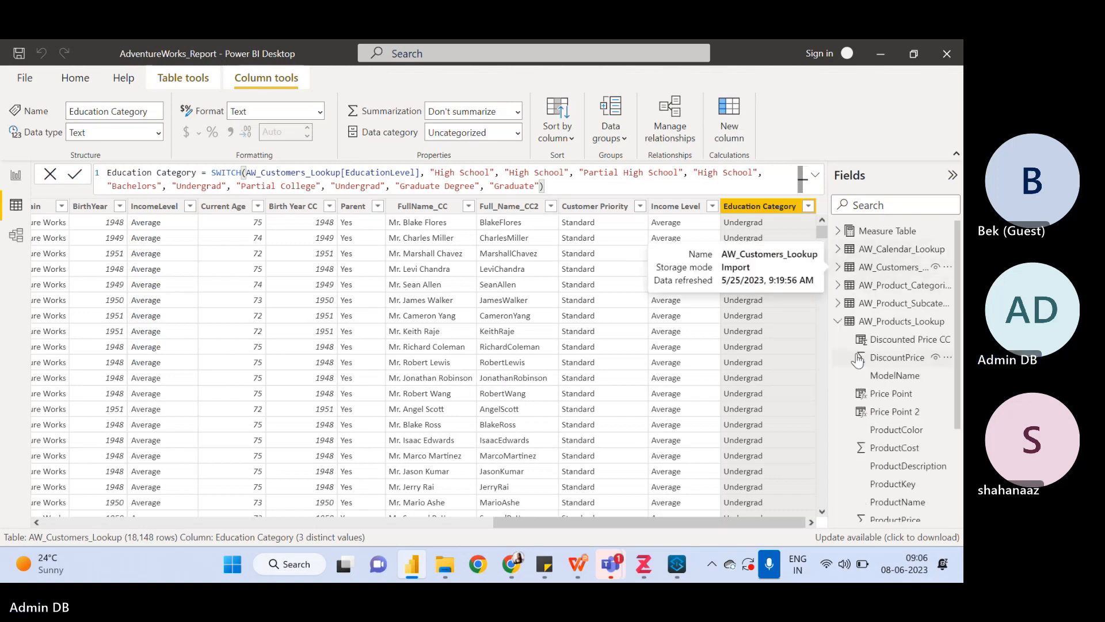
pyautogui.click(838, 322)
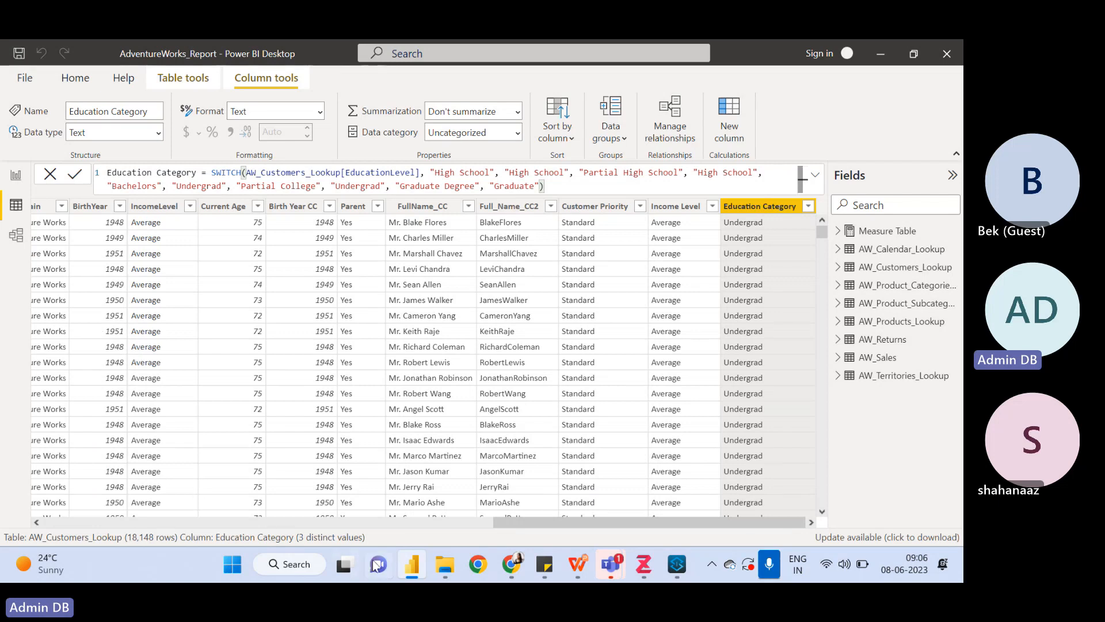
# - Switch to Class_PPT.pptx in WPS Office and go to slide 32 with the DAX function notes
pyautogui.moveTo(575, 570)
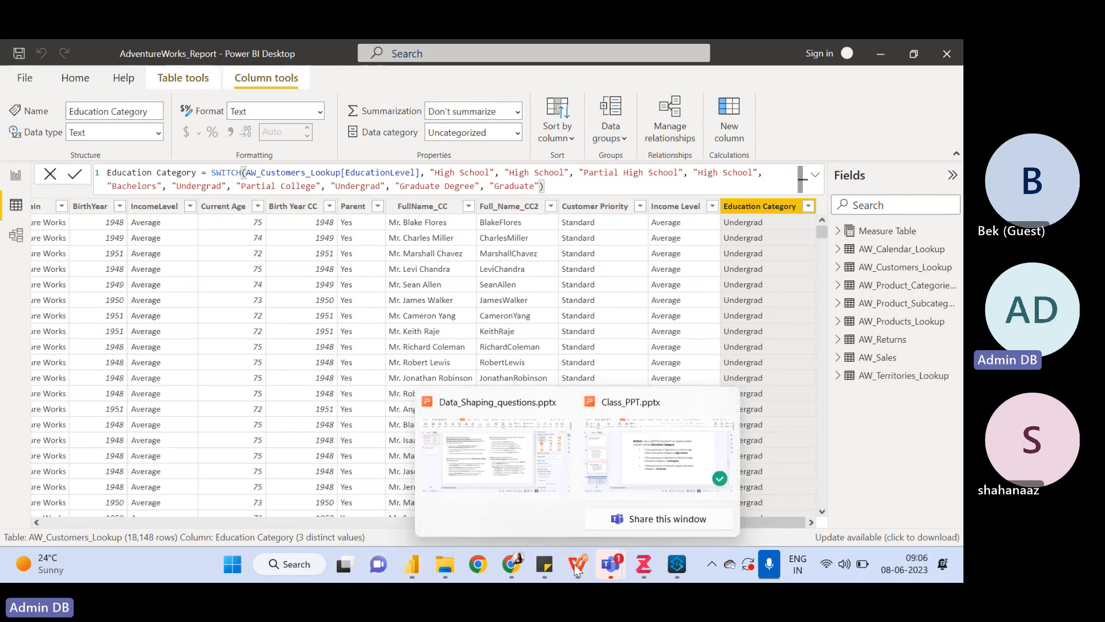
pyautogui.click(612, 475)
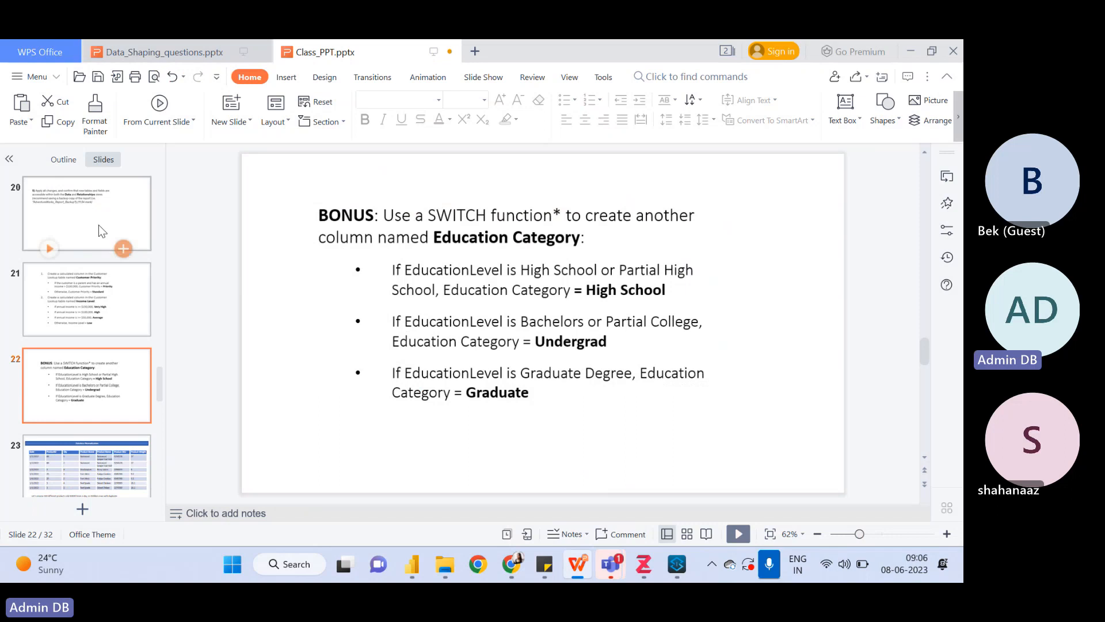
pyautogui.click(98, 225)
pyautogui.scroll(1, 98, 225)
pyautogui.scroll(-3, 99, 225)
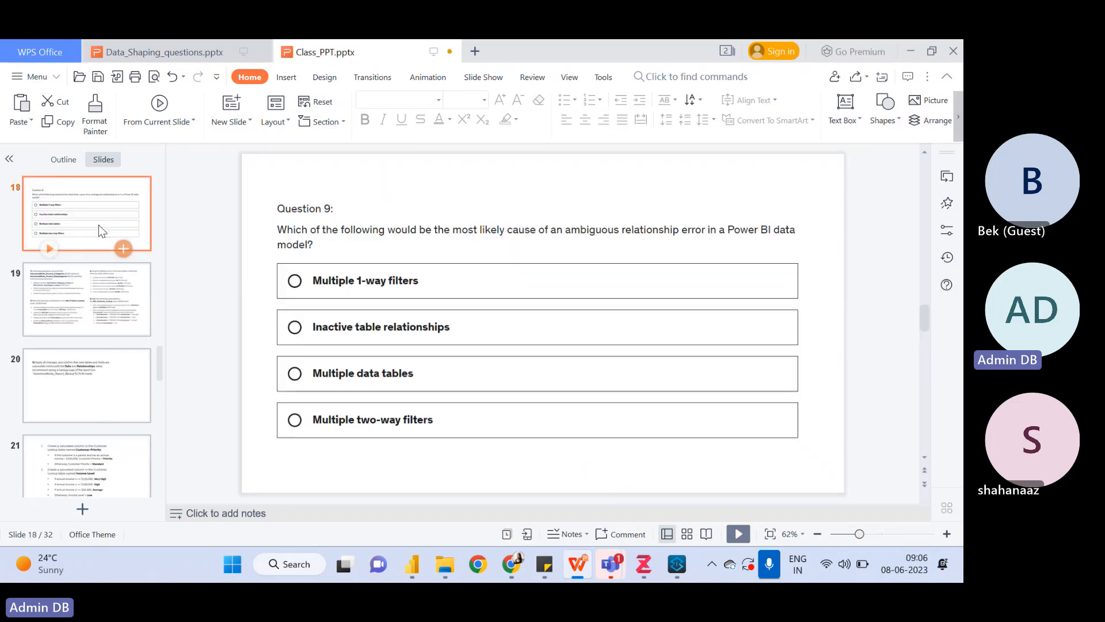
pyautogui.scroll(-10, 98, 225)
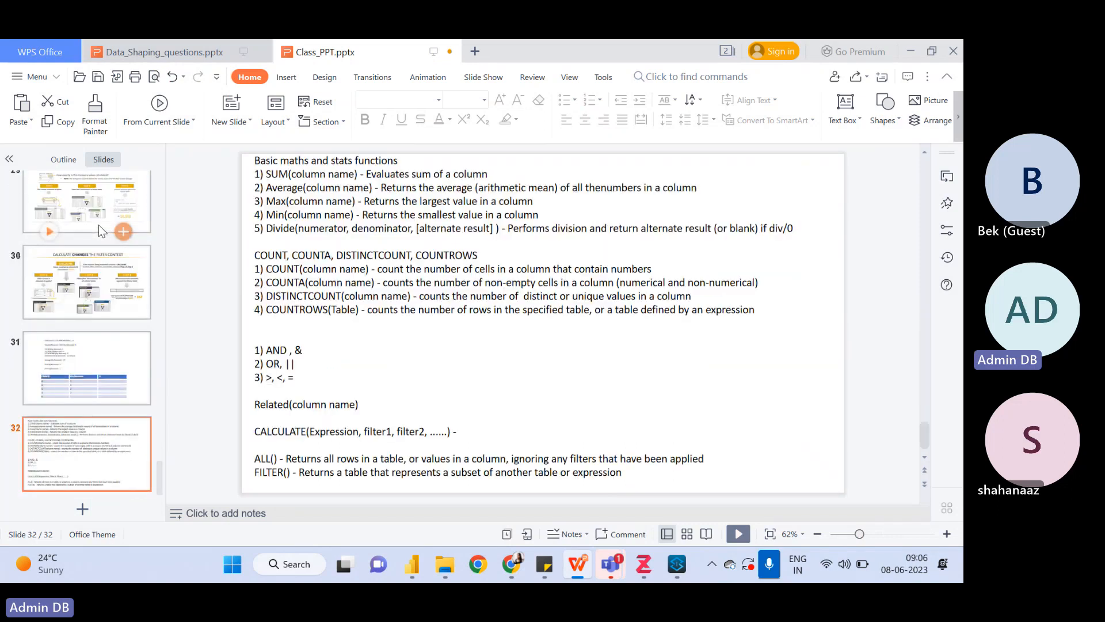
# - Review the notes on Related, CALCULATE, ALL and FILTER on slide 32, and switch back to Power BI Desktop
pyautogui.click(387, 428)
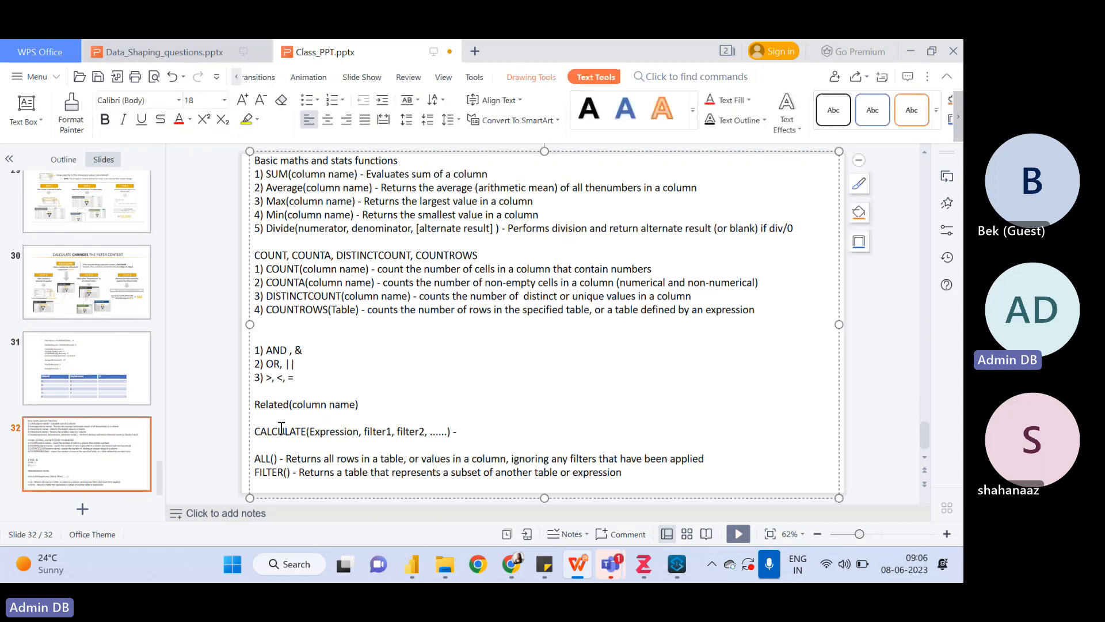
pyautogui.moveTo(258, 392); pyautogui.dragTo(640, 474)
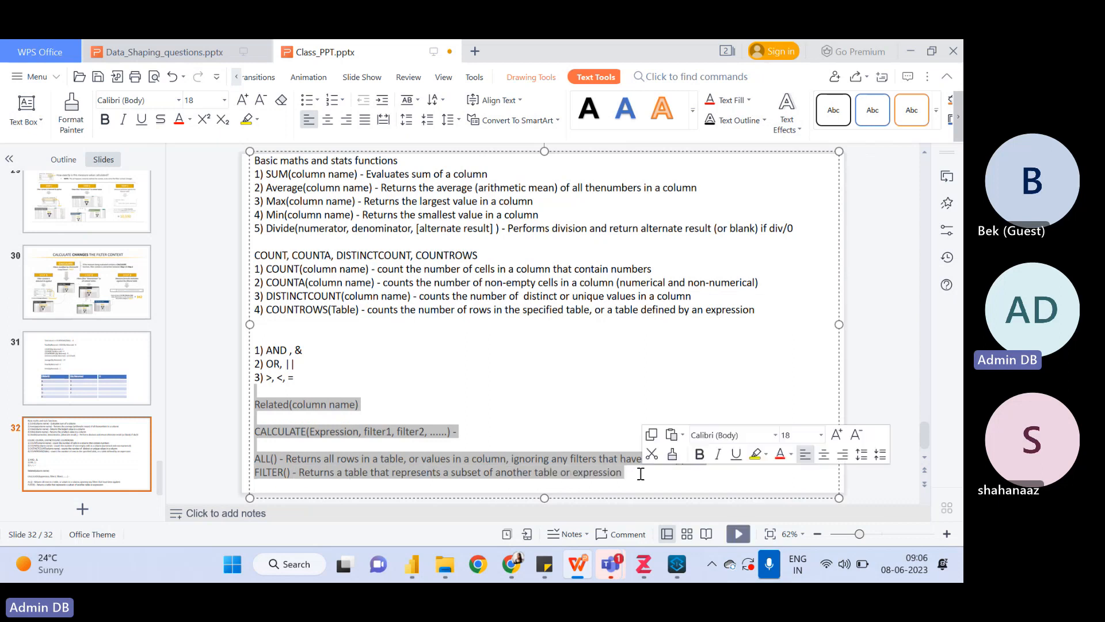
pyautogui.click(640, 474)
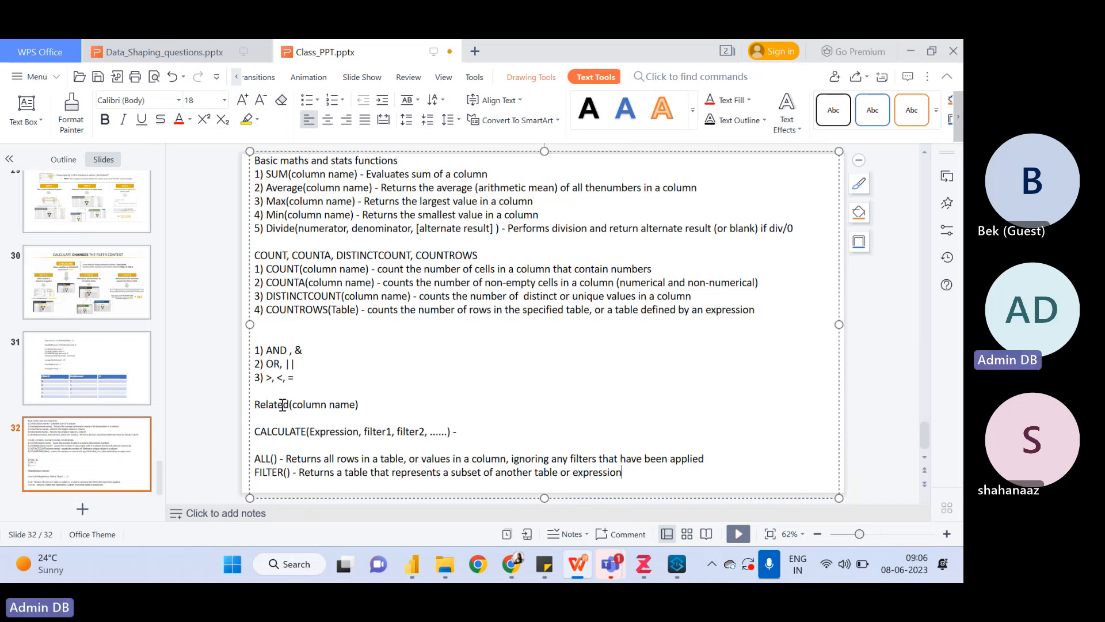
pyautogui.doubleClick(279, 432)
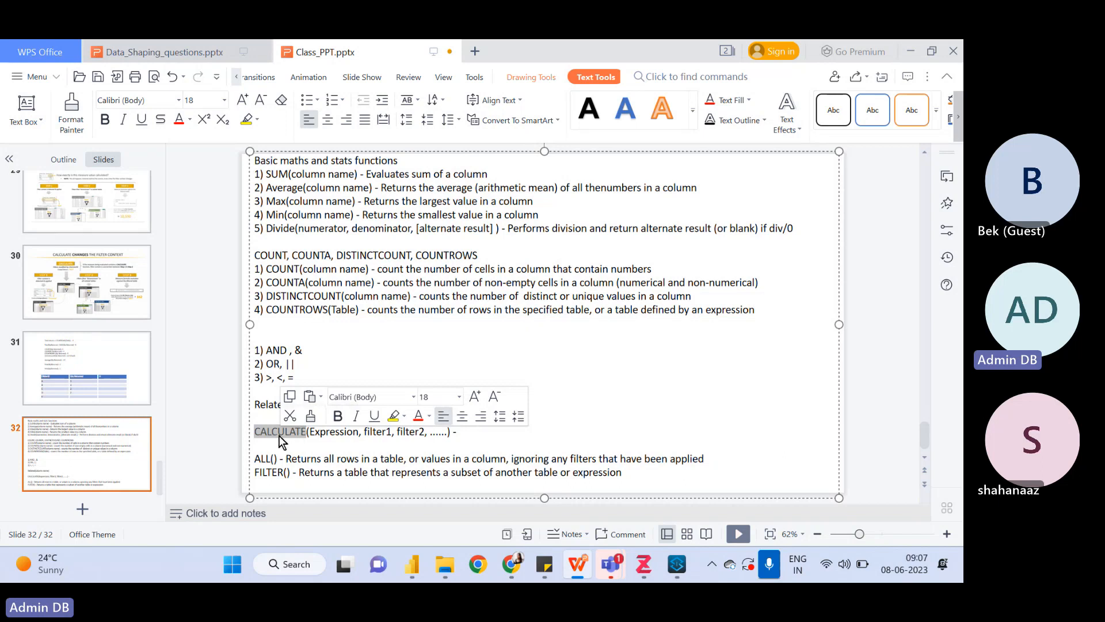
pyautogui.click(280, 443)
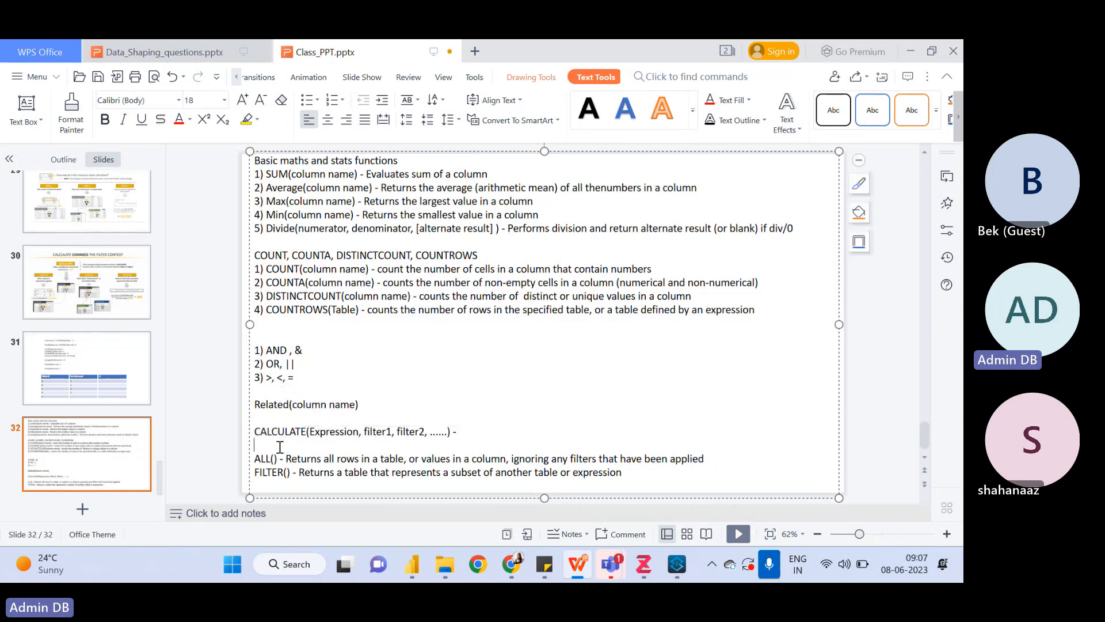
pyautogui.moveTo(265, 391); pyautogui.dragTo(620, 480)
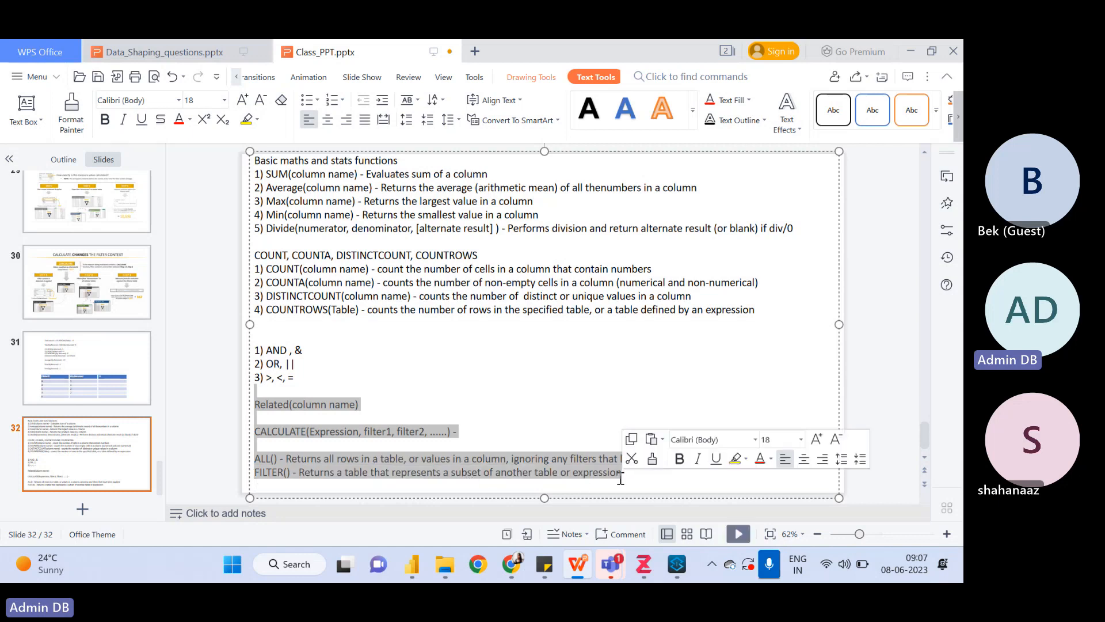
pyautogui.click(447, 392)
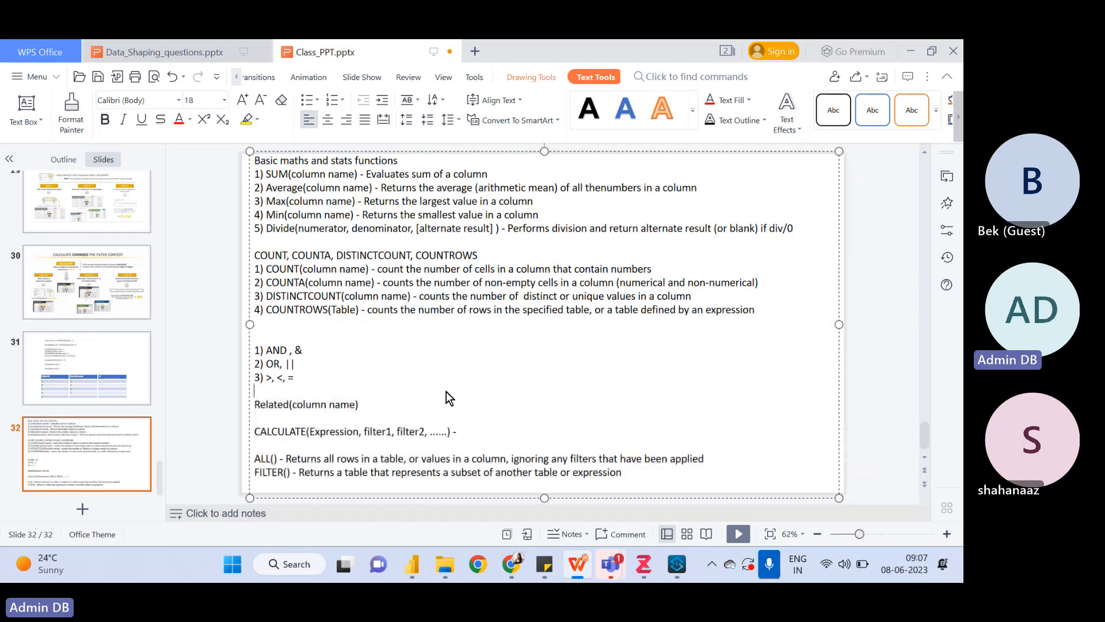
pyautogui.moveTo(260, 404); pyautogui.dragTo(284, 481)
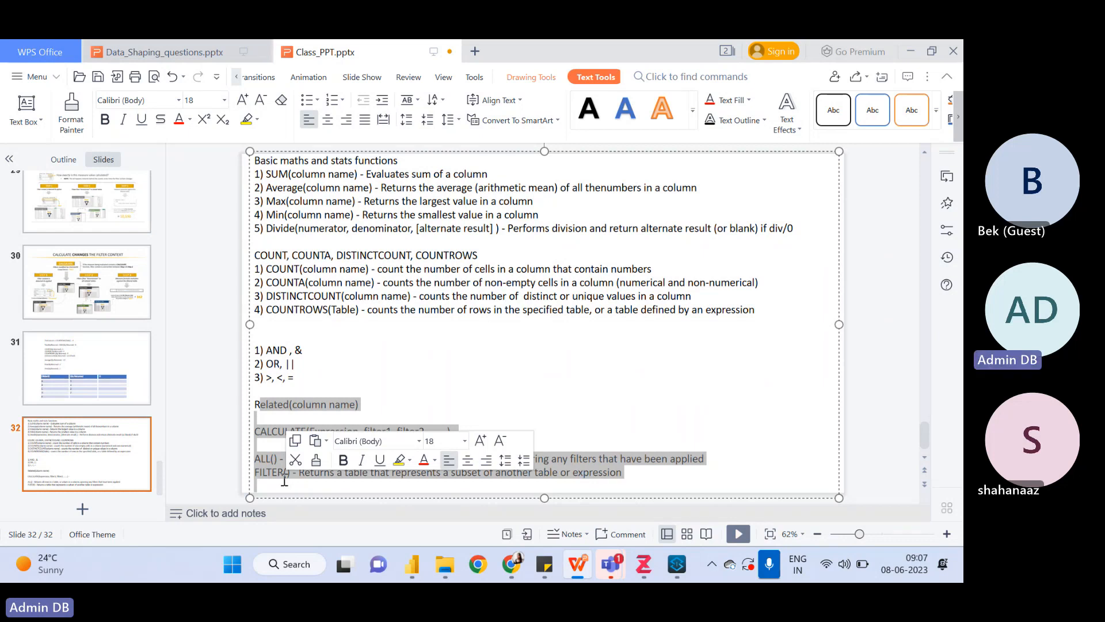
pyautogui.click(330, 383)
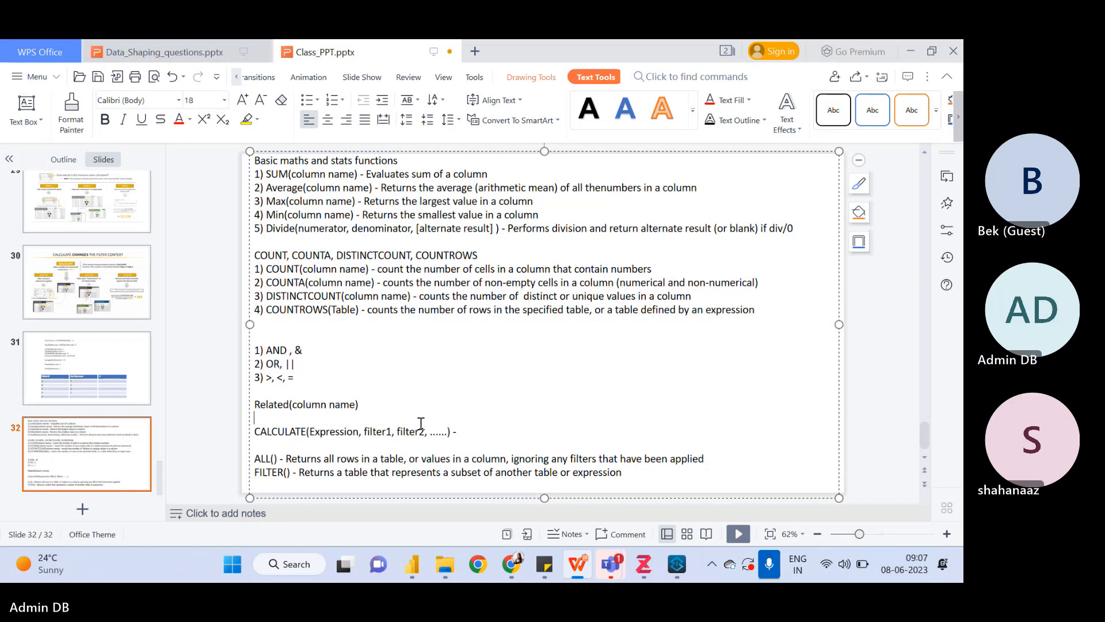
pyautogui.click(266, 409)
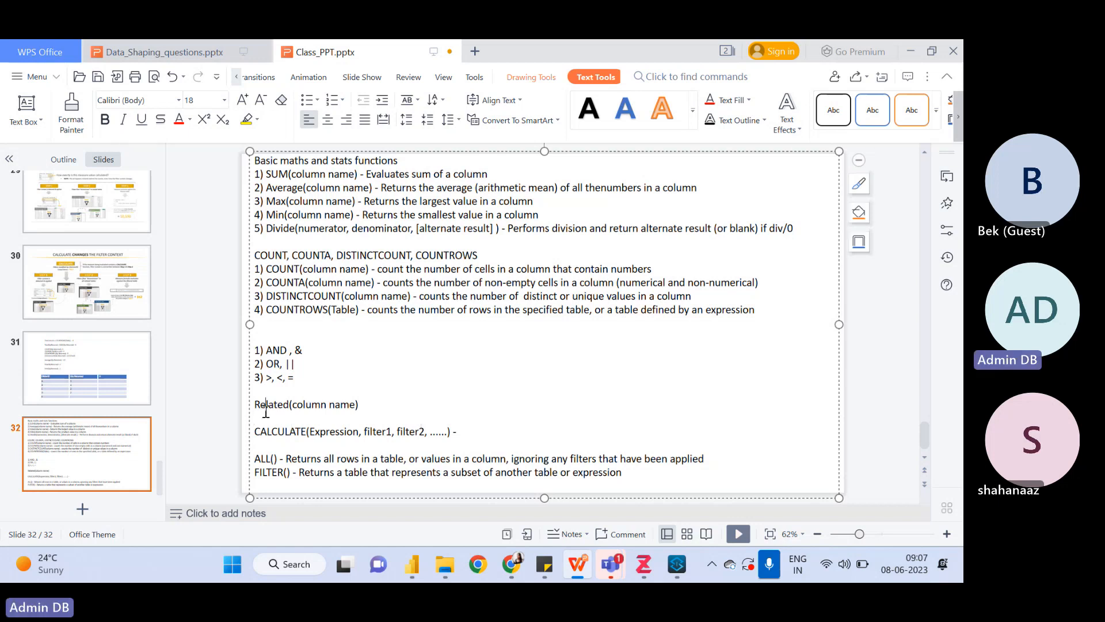
pyautogui.click(418, 564)
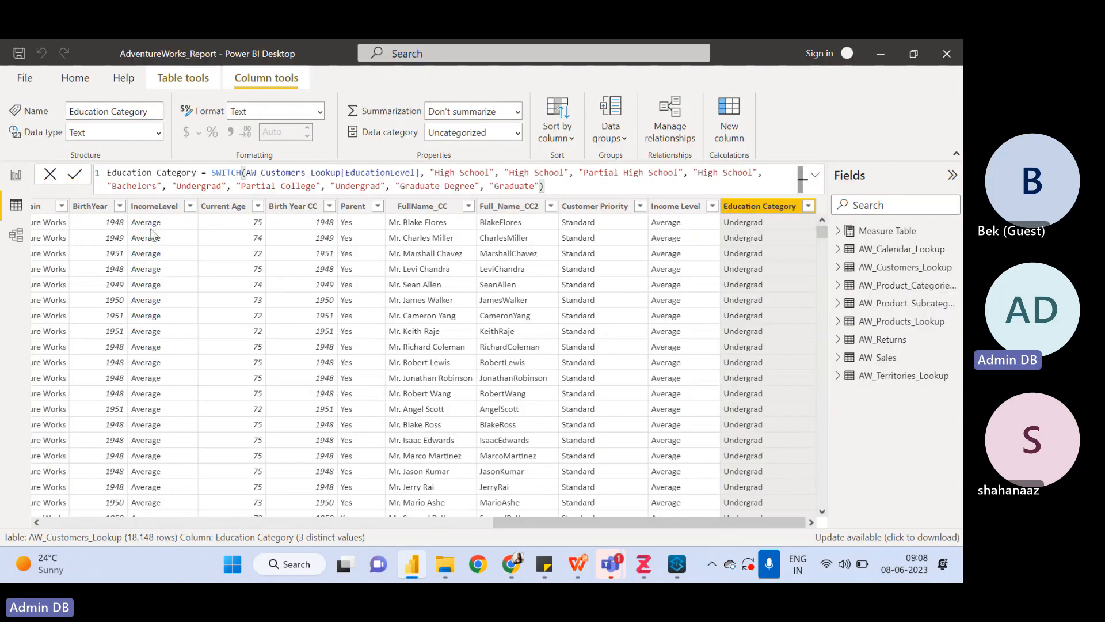
# - Examine how AW_Sales relates to the product and customer lookup tables in the model diagram, and show the AW_Sales table in Data view
pyautogui.click(15, 176)
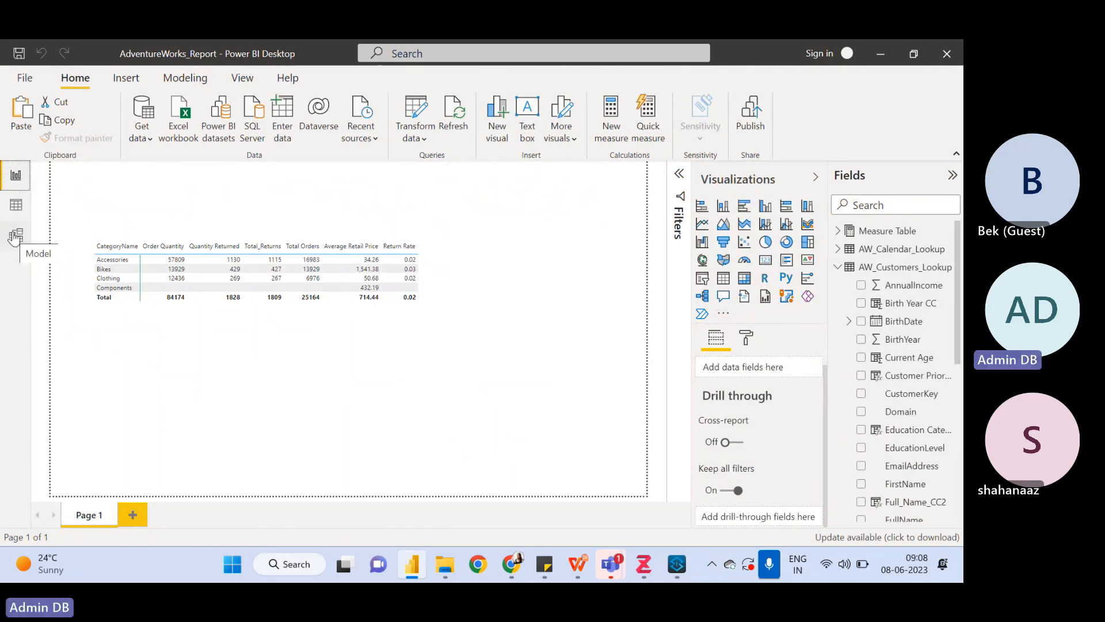
pyautogui.click(16, 207)
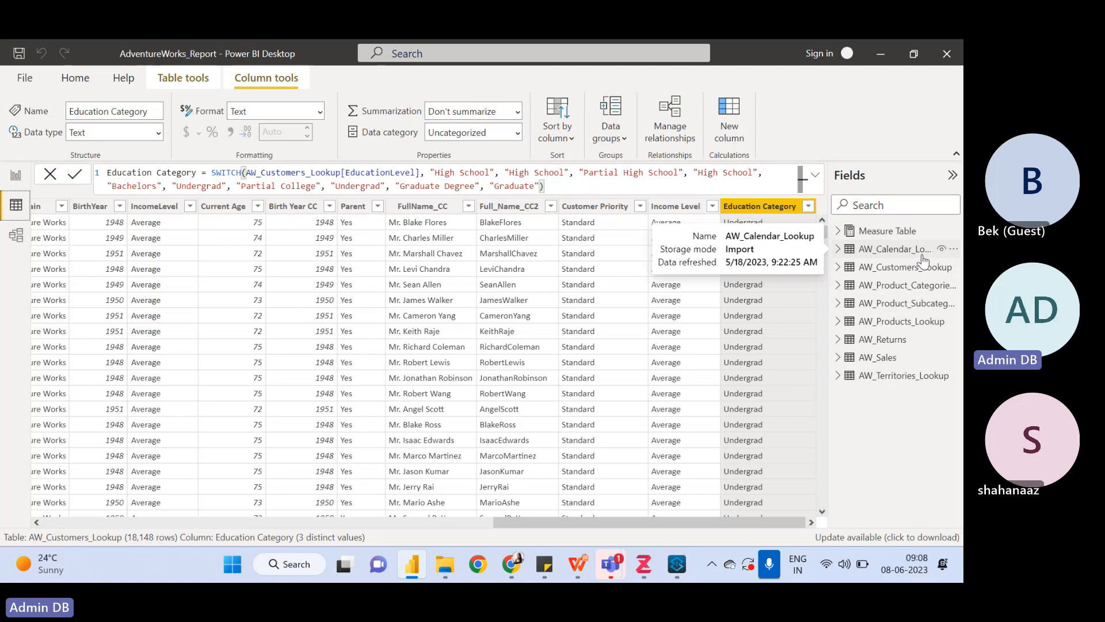
pyautogui.click(19, 238)
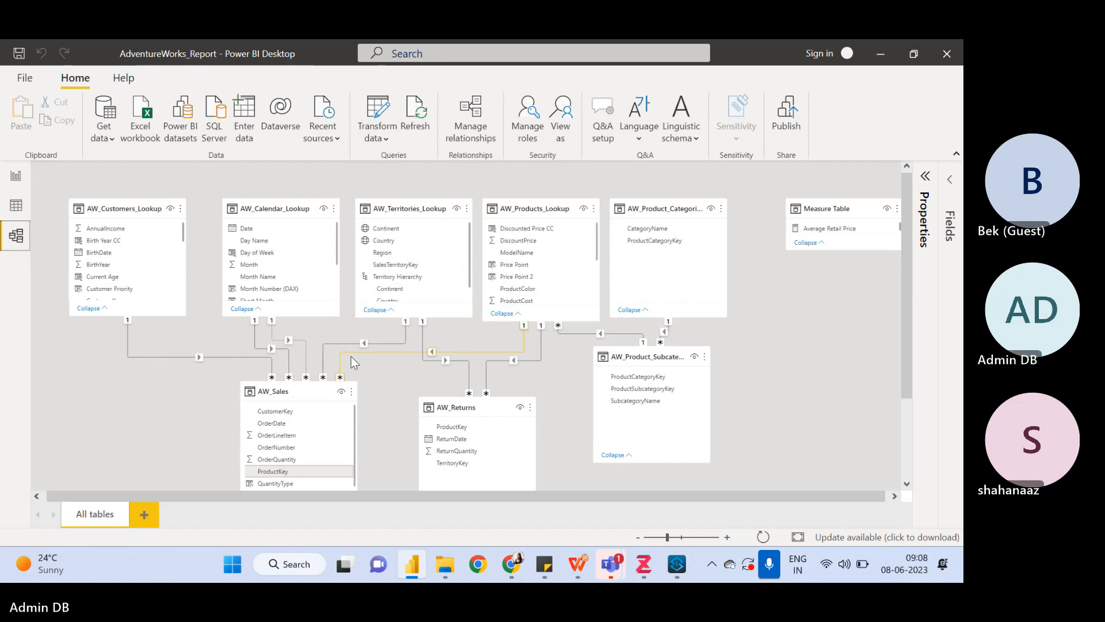
pyautogui.click(286, 393)
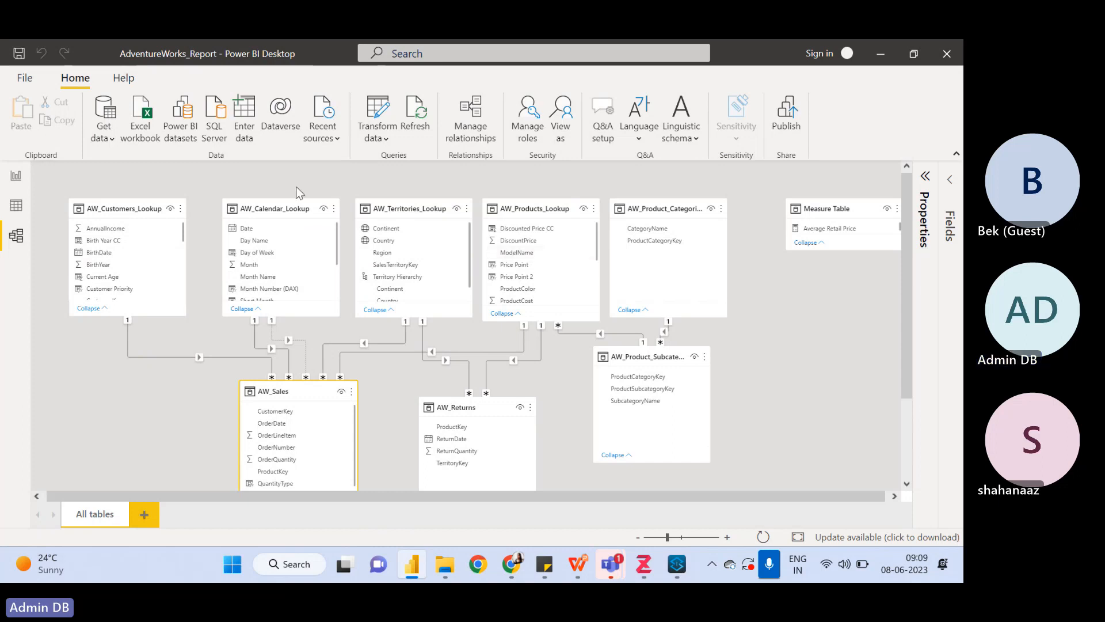
pyautogui.click(547, 206)
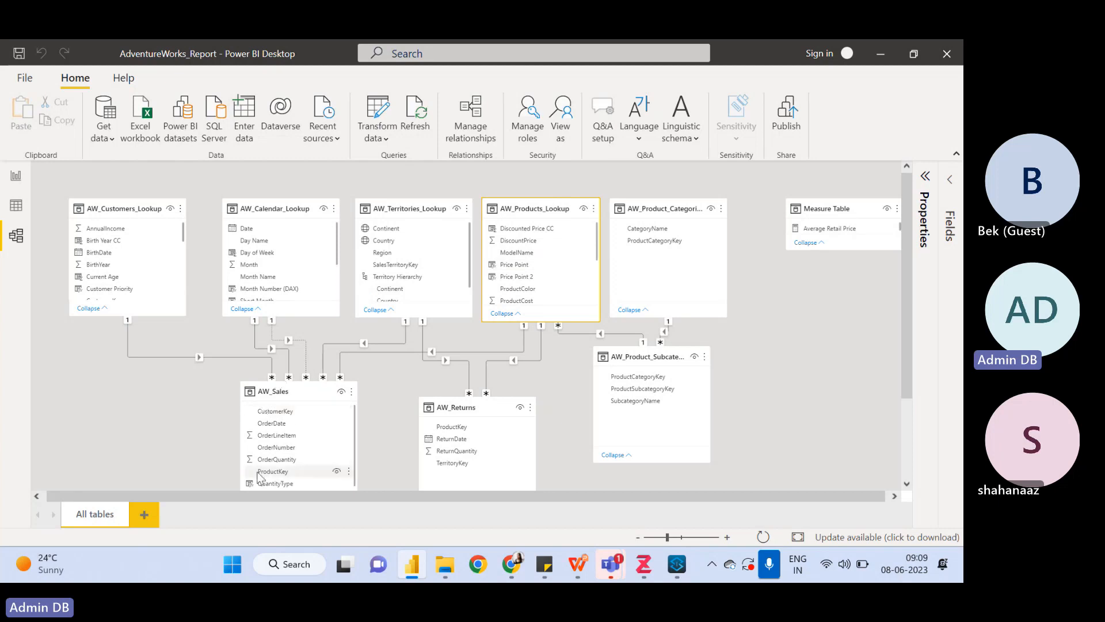
pyautogui.click(284, 391)
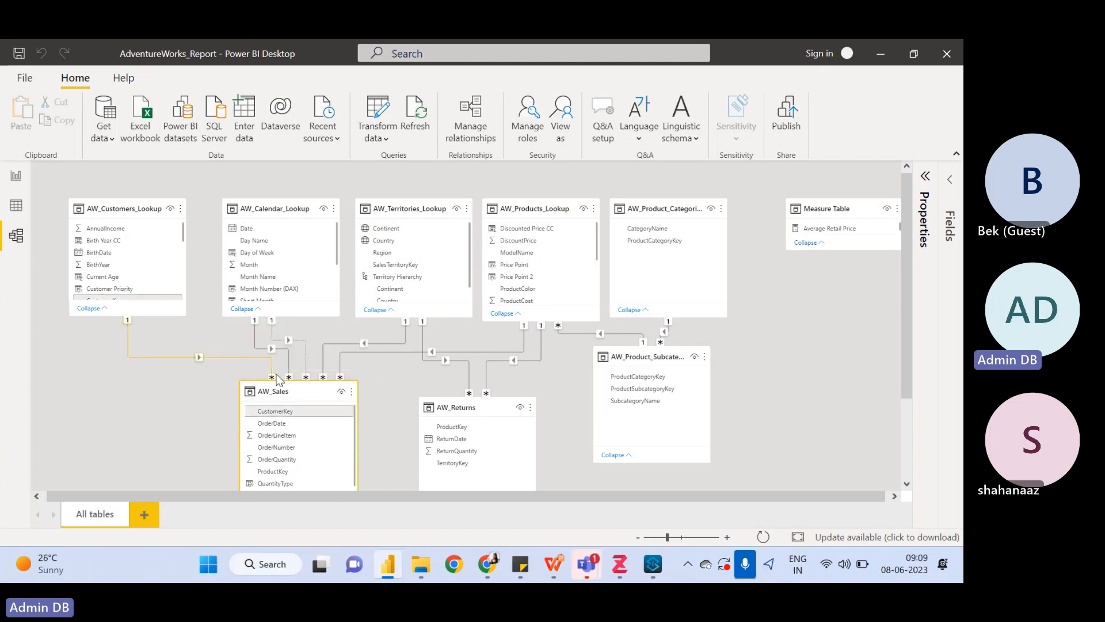
pyautogui.click(16, 207)
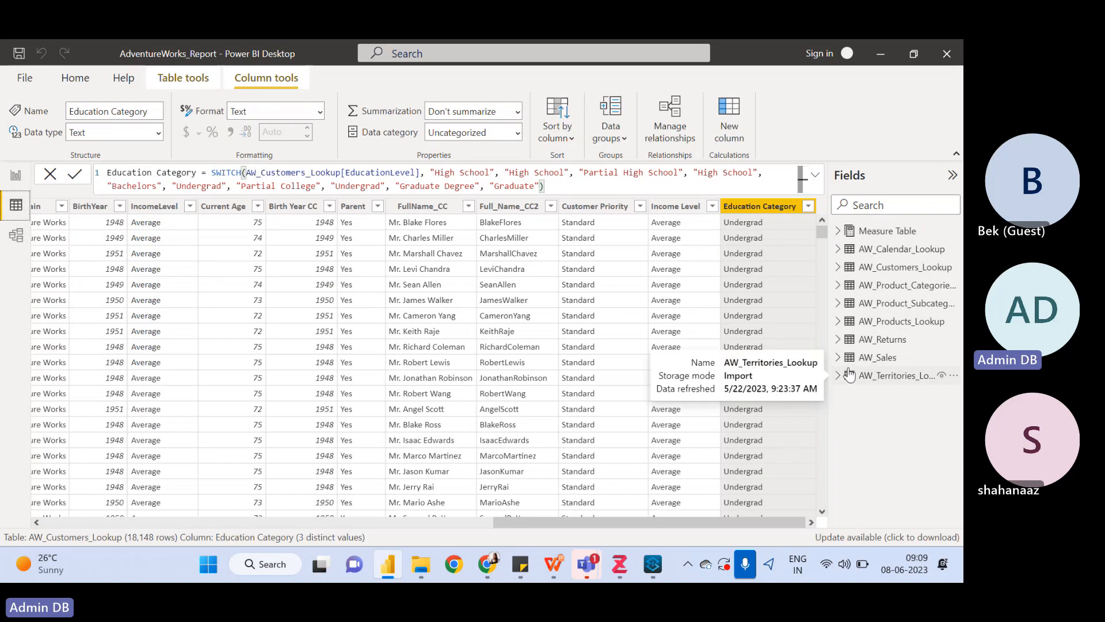
pyautogui.click(879, 362)
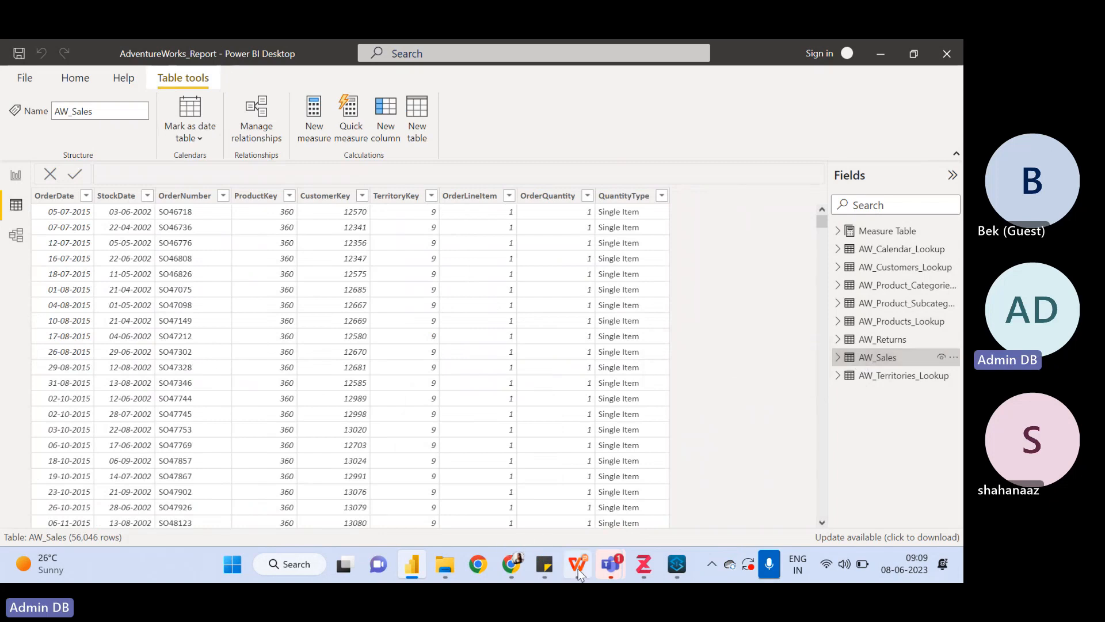
# - Review the Related(column name) entry on slide 32 of Class_PPT.pptx in WPS Office, and switch back to Power BI Desktop
pyautogui.moveTo(578, 573)
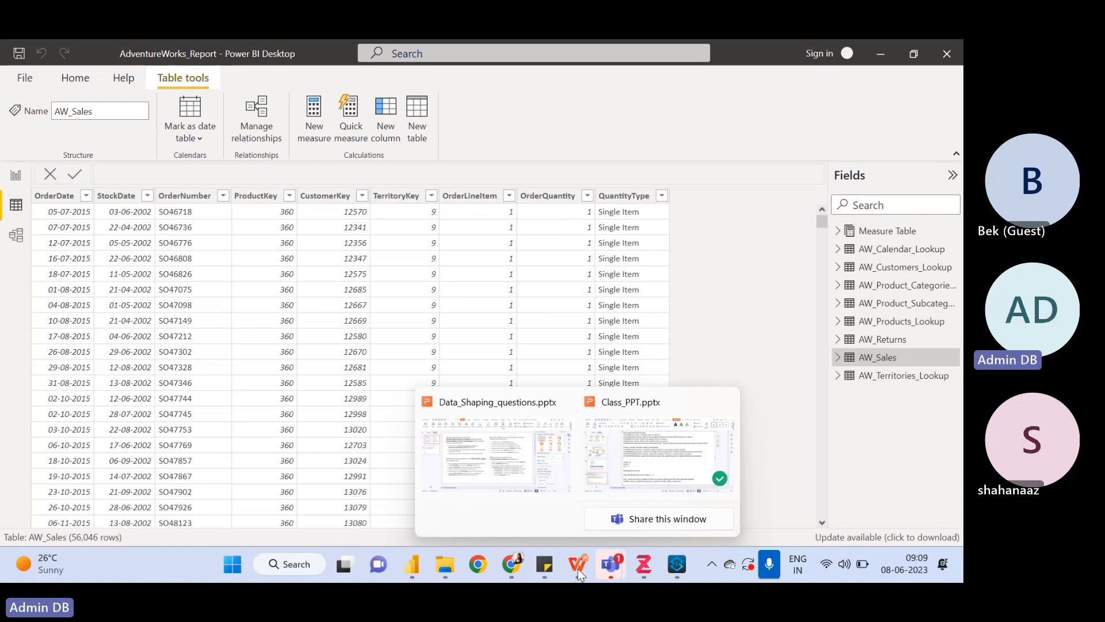
pyautogui.click(633, 463)
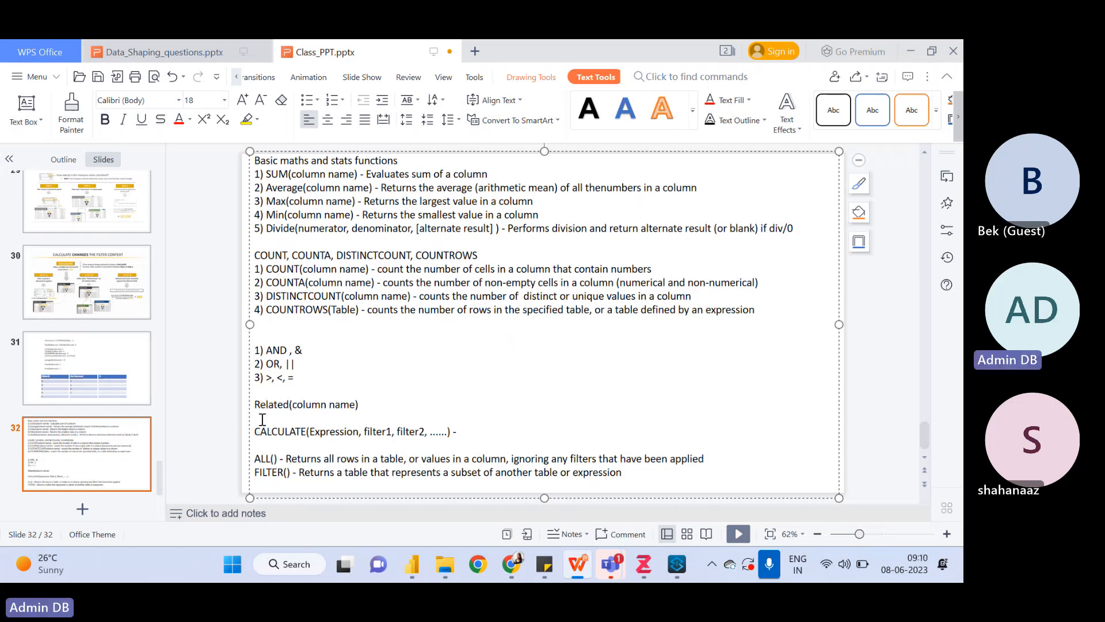
pyautogui.moveTo(260, 409); pyautogui.dragTo(333, 408)
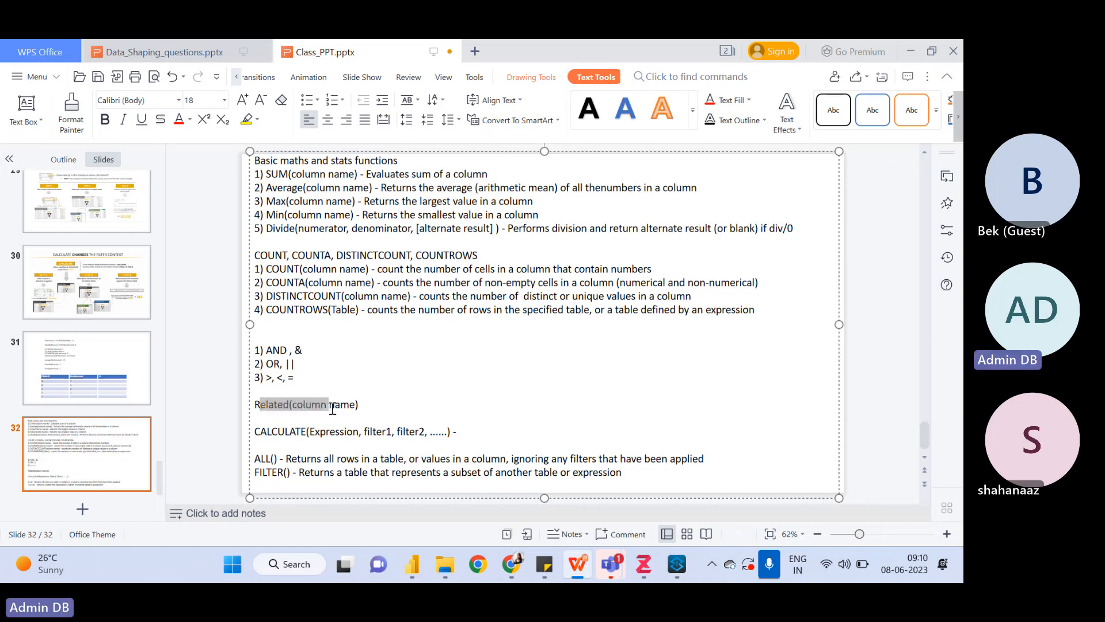
pyautogui.moveTo(332, 409); pyautogui.dragTo(343, 406)
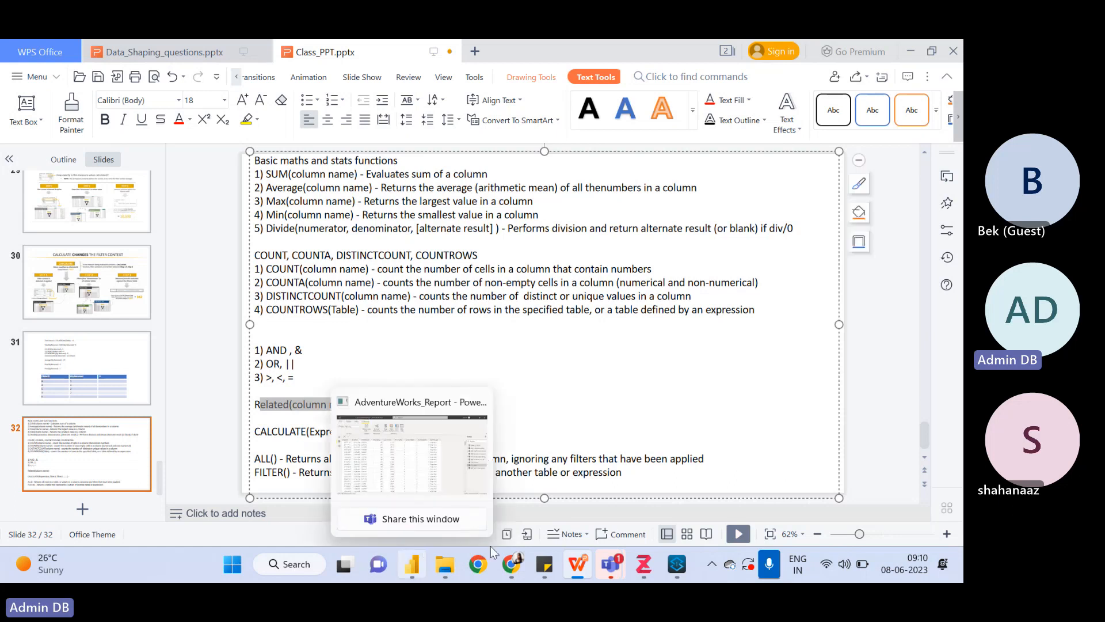
pyautogui.moveTo(516, 571)
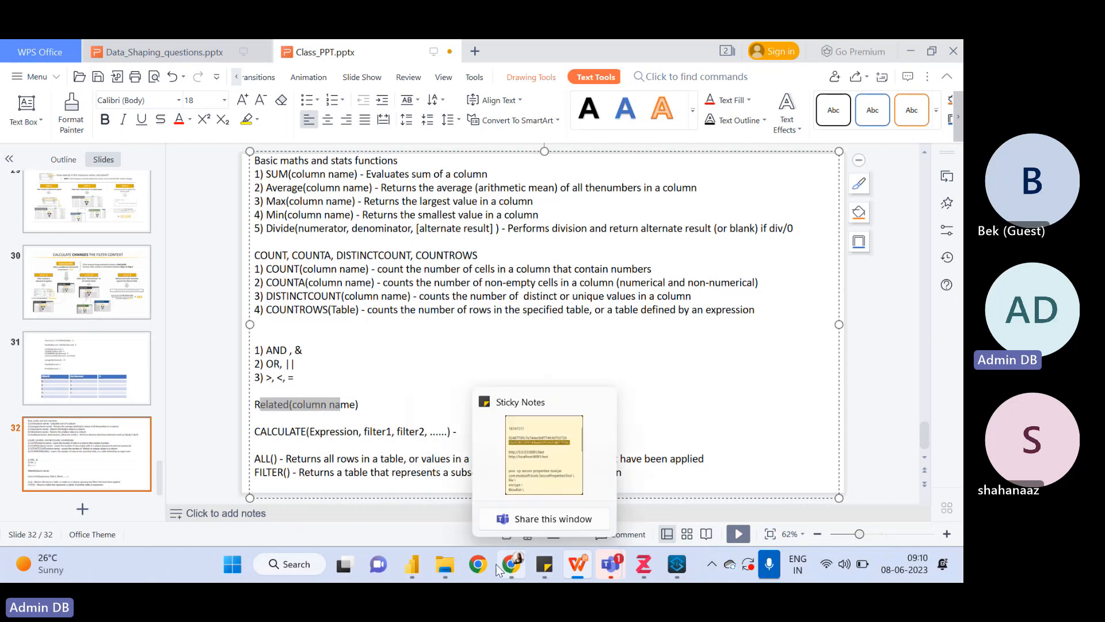
pyautogui.moveTo(441, 564)
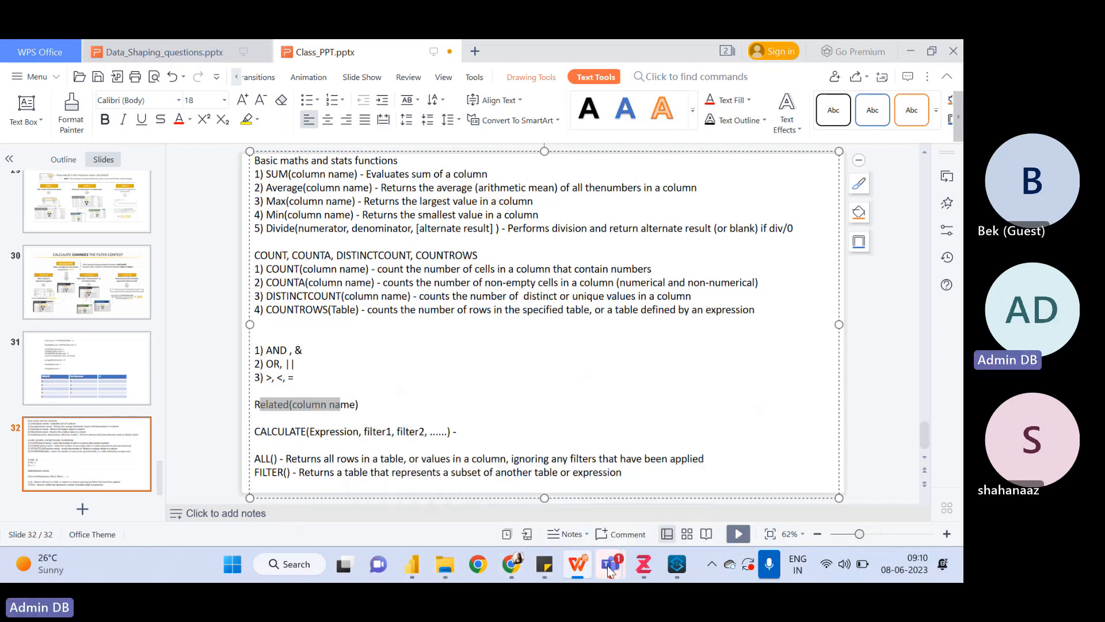
pyautogui.moveTo(608, 567)
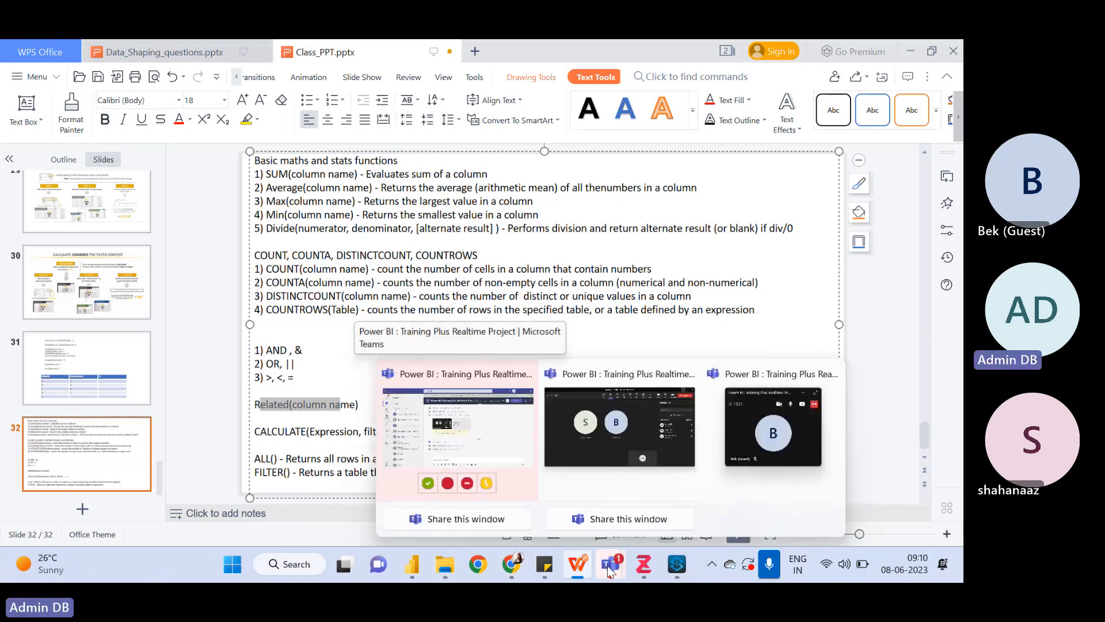
pyautogui.click(411, 569)
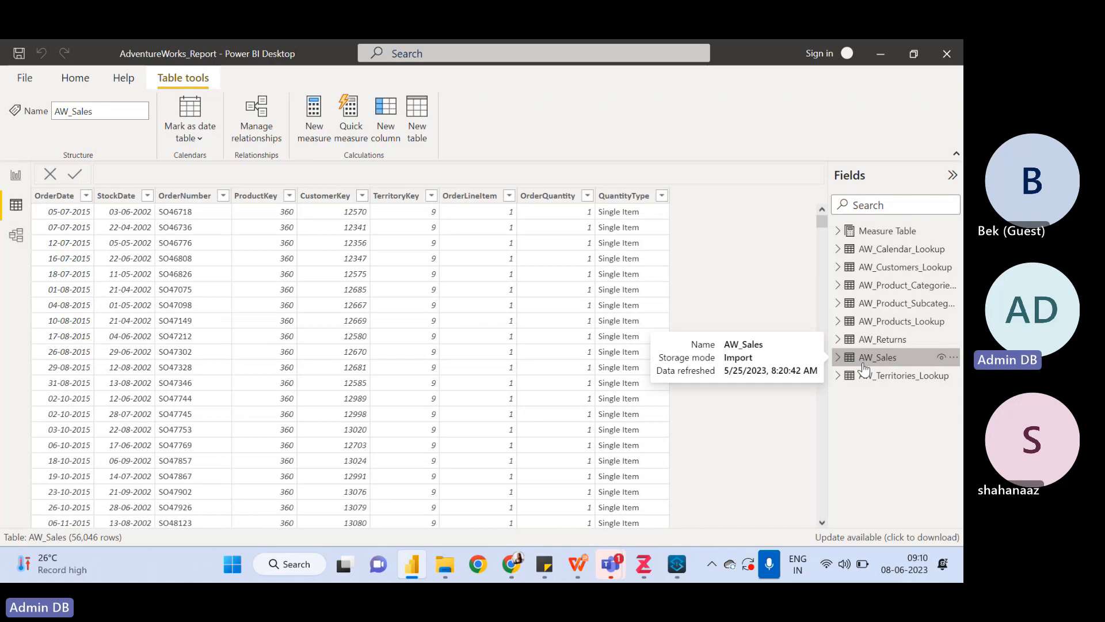
# - Look through the fields of AW_Products_Lookup down to ProductPrice, and collapse the table again
pyautogui.click(953, 359)
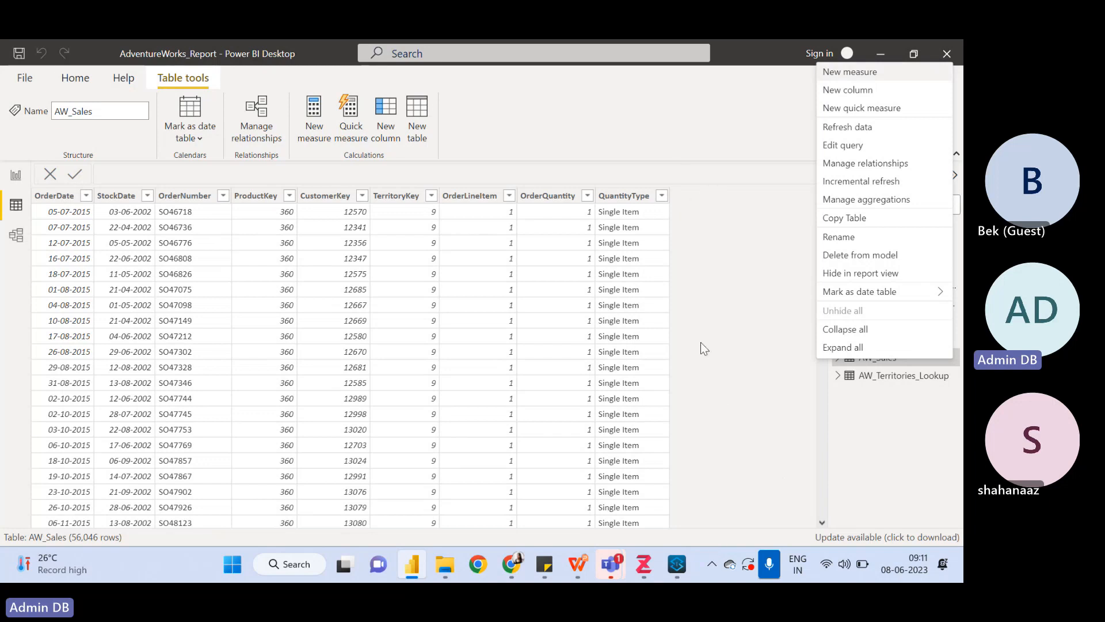
pyautogui.click(706, 385)
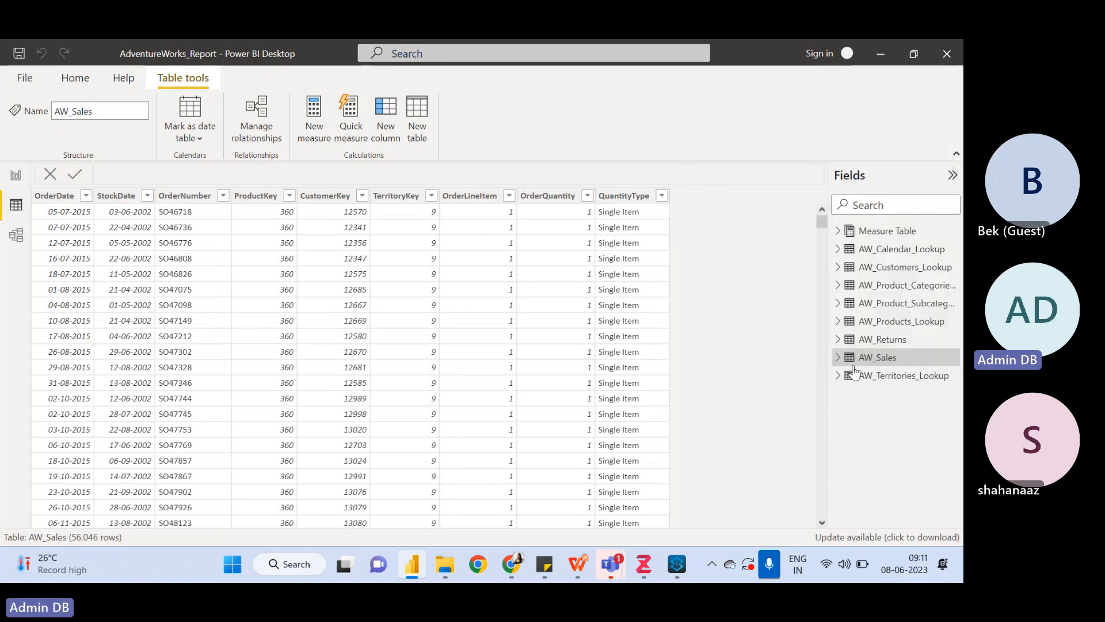
pyautogui.click(838, 320)
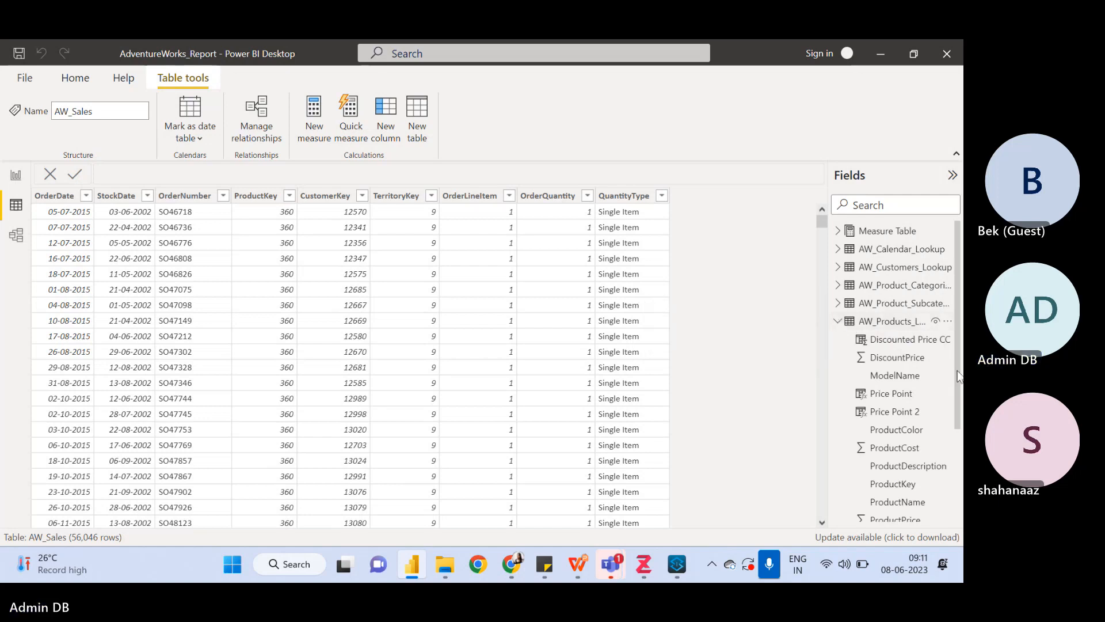
pyautogui.moveTo(958, 377); pyautogui.dragTo(955, 436)
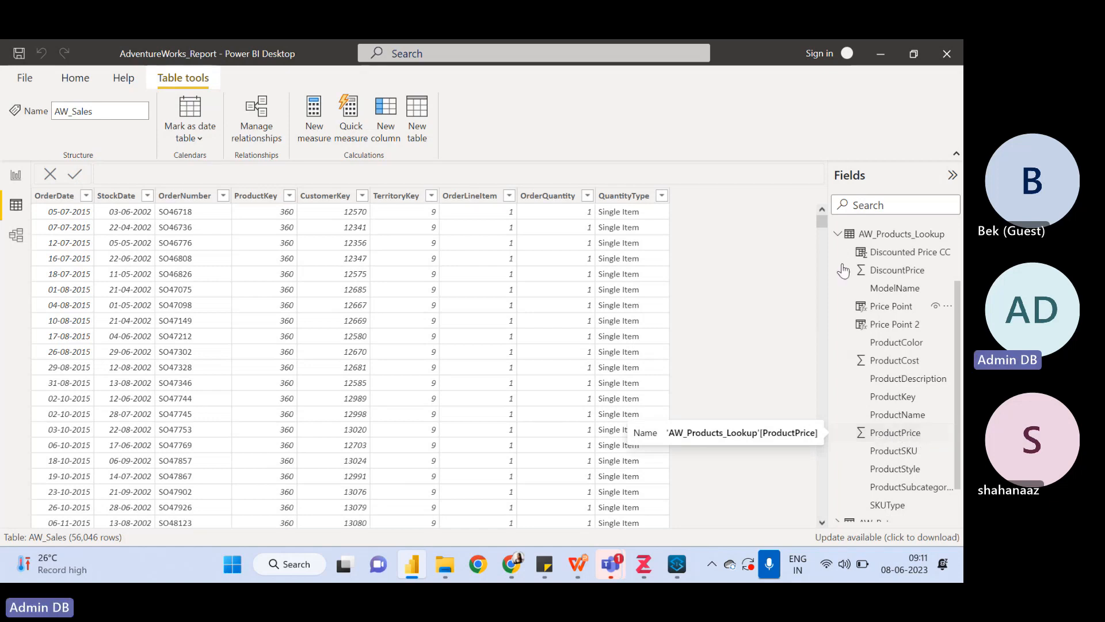
pyautogui.click(837, 236)
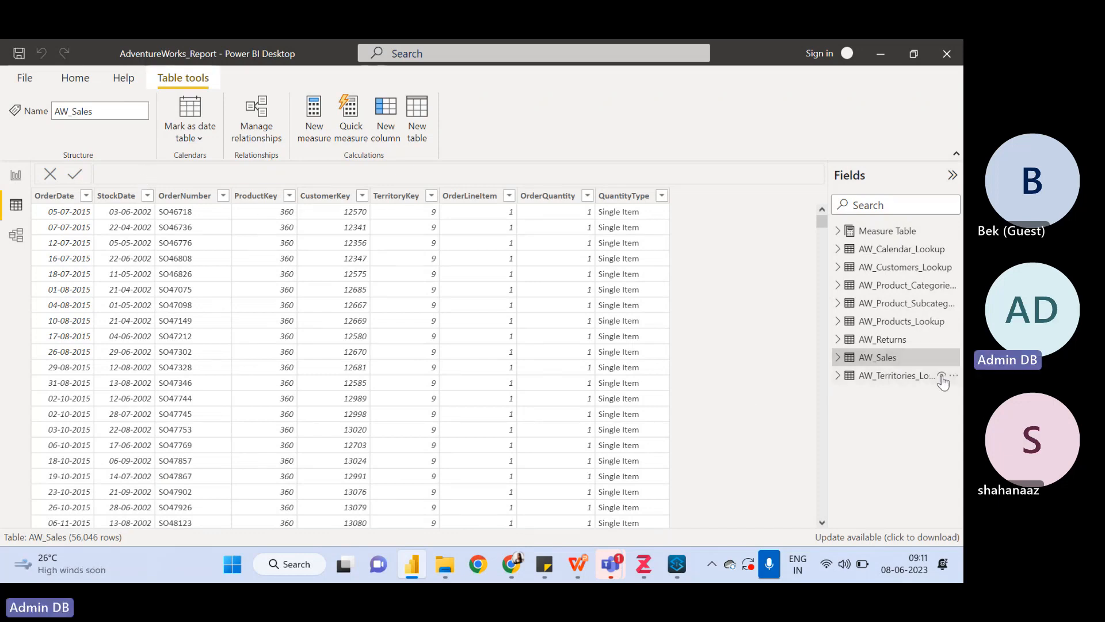
# - Expand AW_Sales in the field list and add a new calculated column to it
pyautogui.click(838, 358)
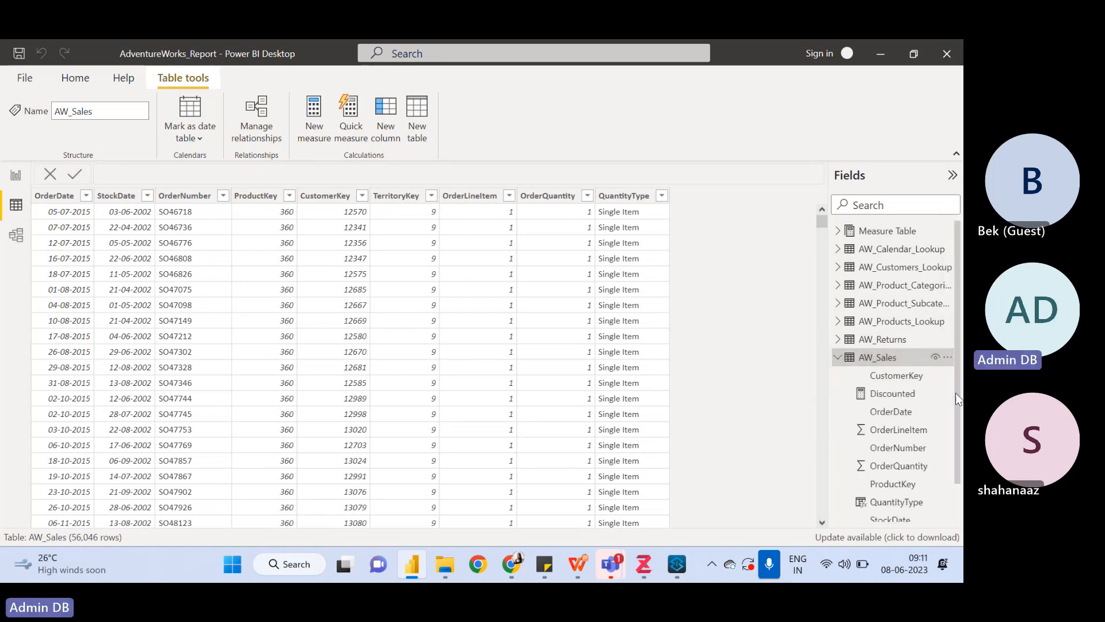
pyautogui.scroll(-2, 956, 392)
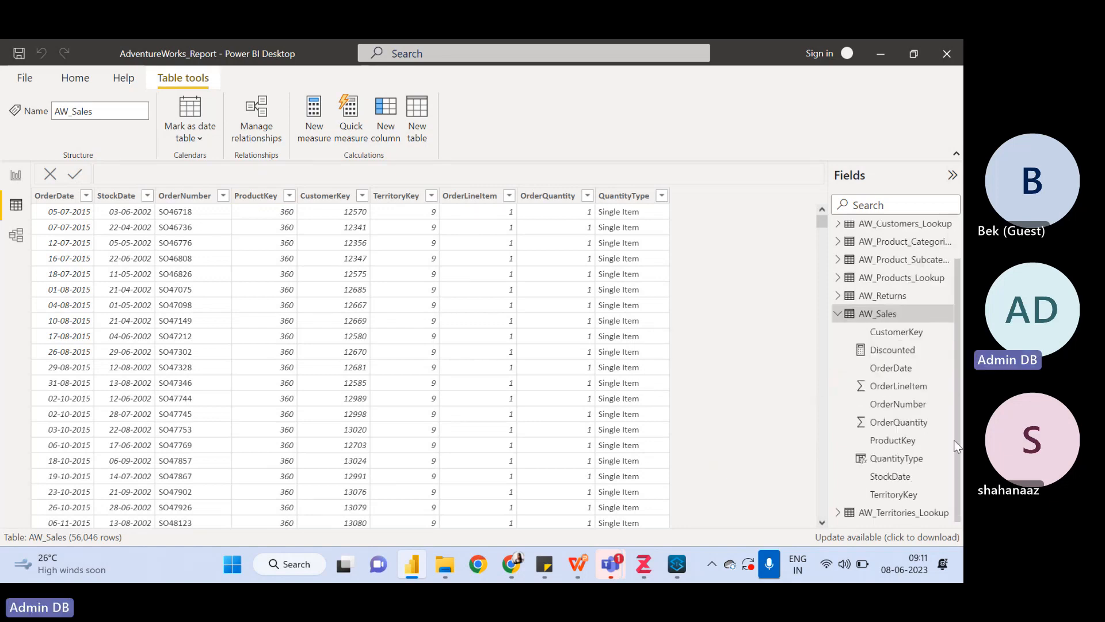
pyautogui.click(945, 312)
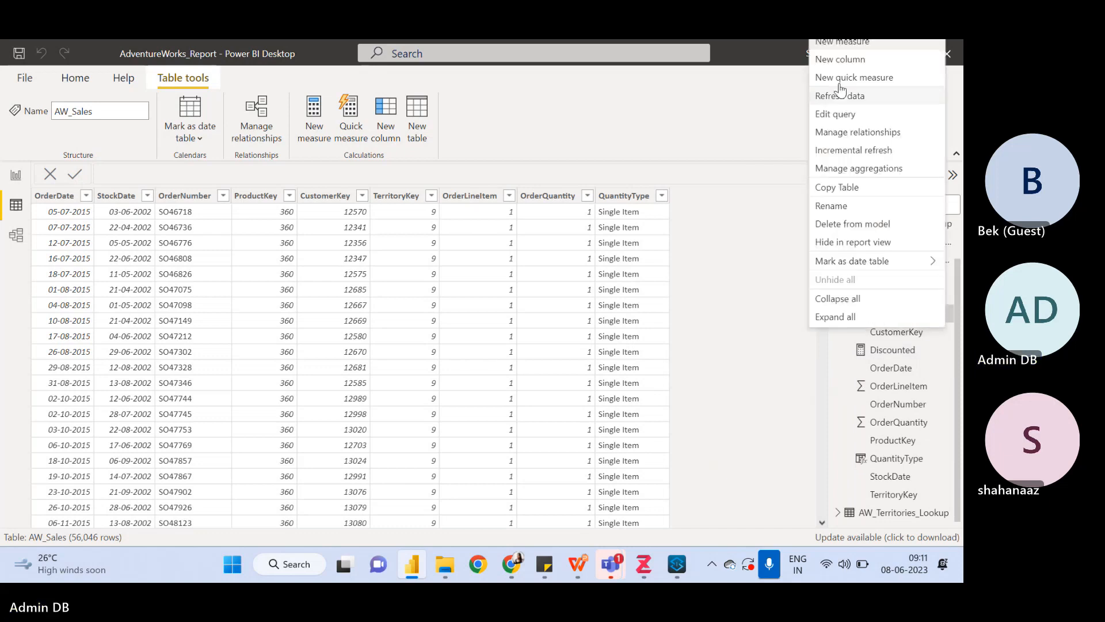
pyautogui.click(839, 61)
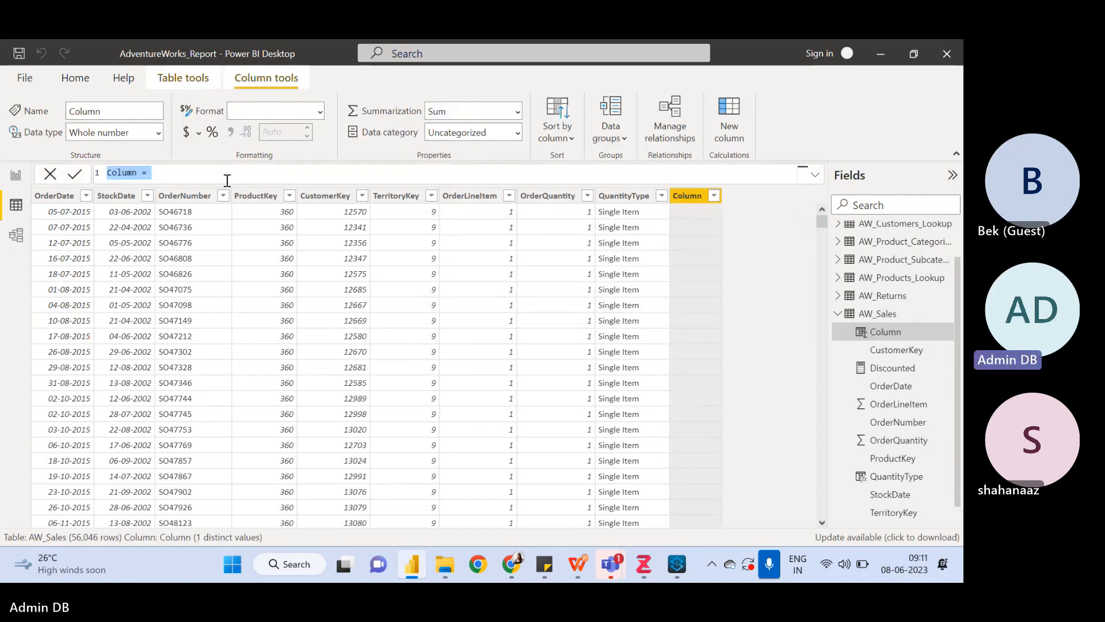
# - Define the new AW_Sales column as Retail Price = RELATED(AW_Products_Lookup[ProductPrice])
pyautogui.write('Re')
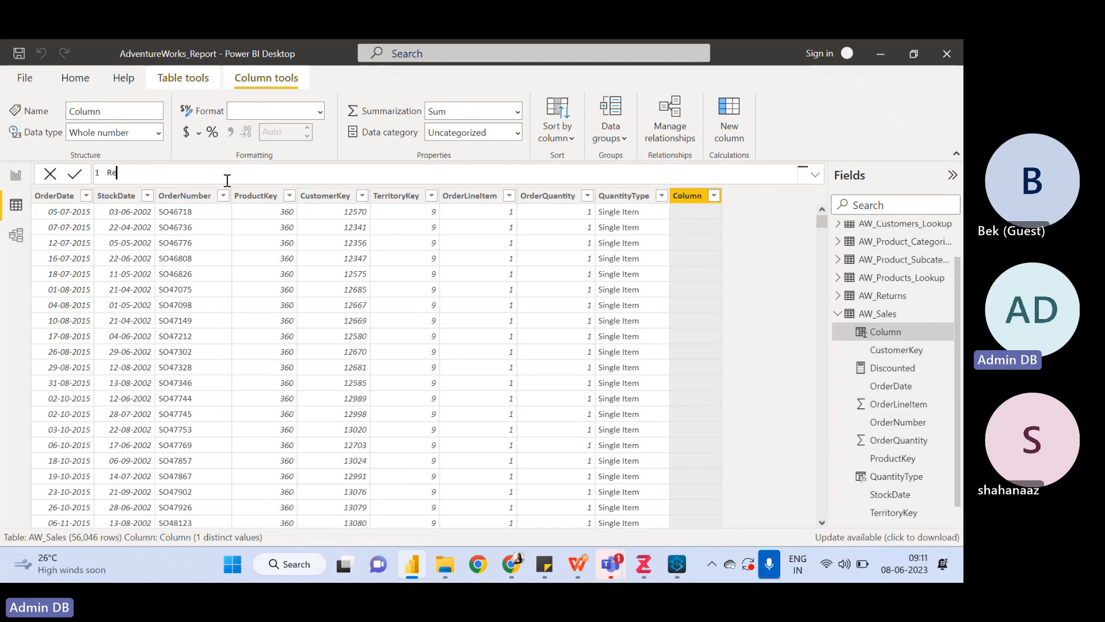
pyautogui.write('tail Price = ')
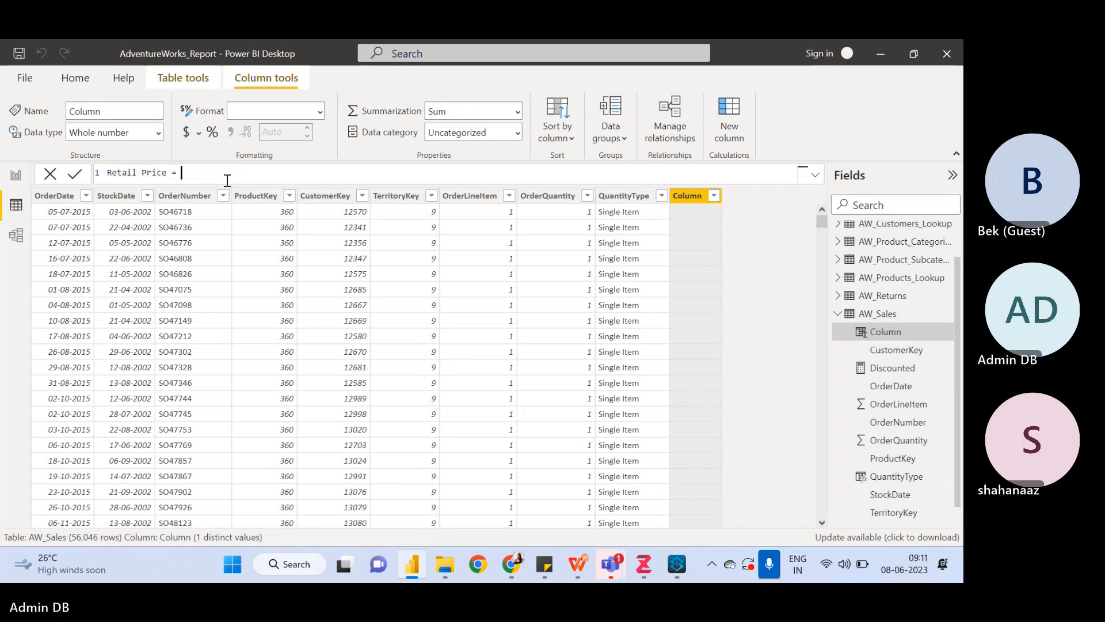
pyautogui.write('RELA')
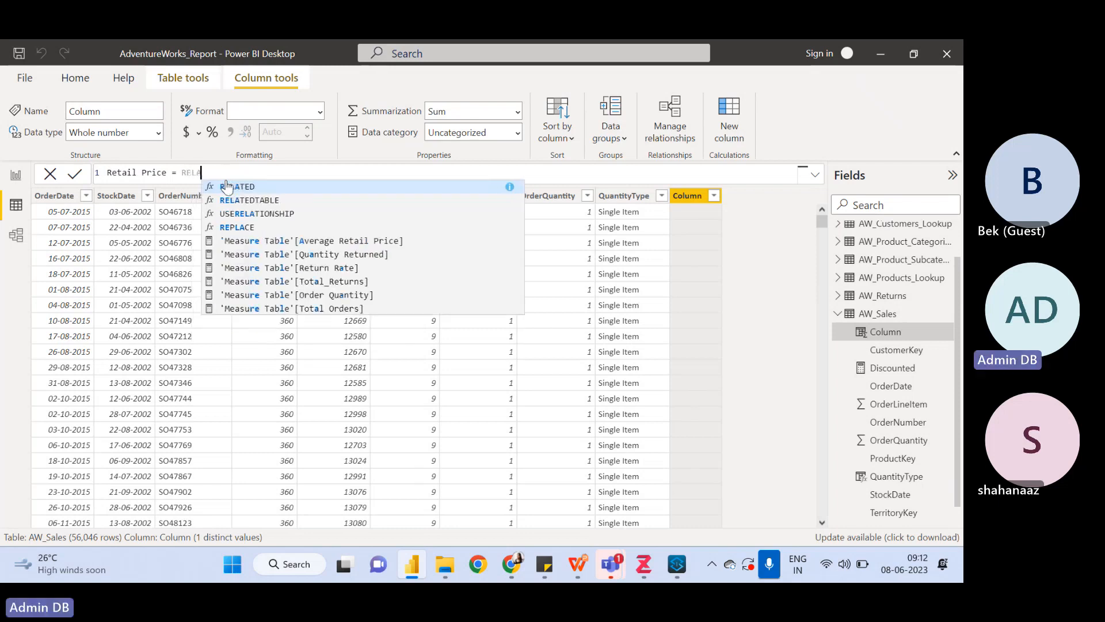
pyautogui.write('TED')
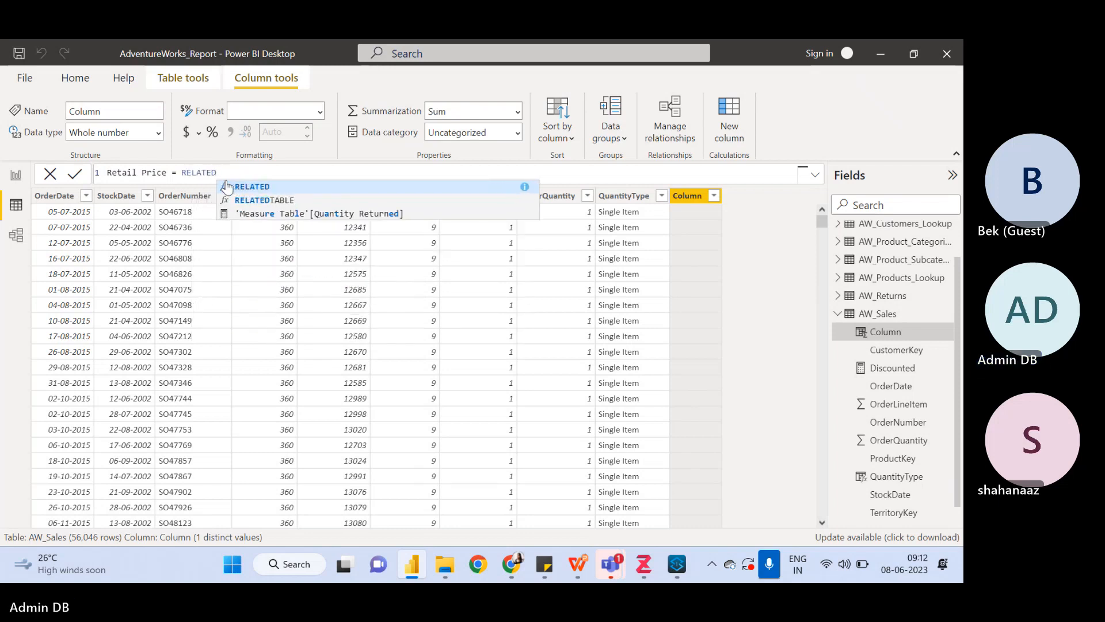
pyautogui.write('(')
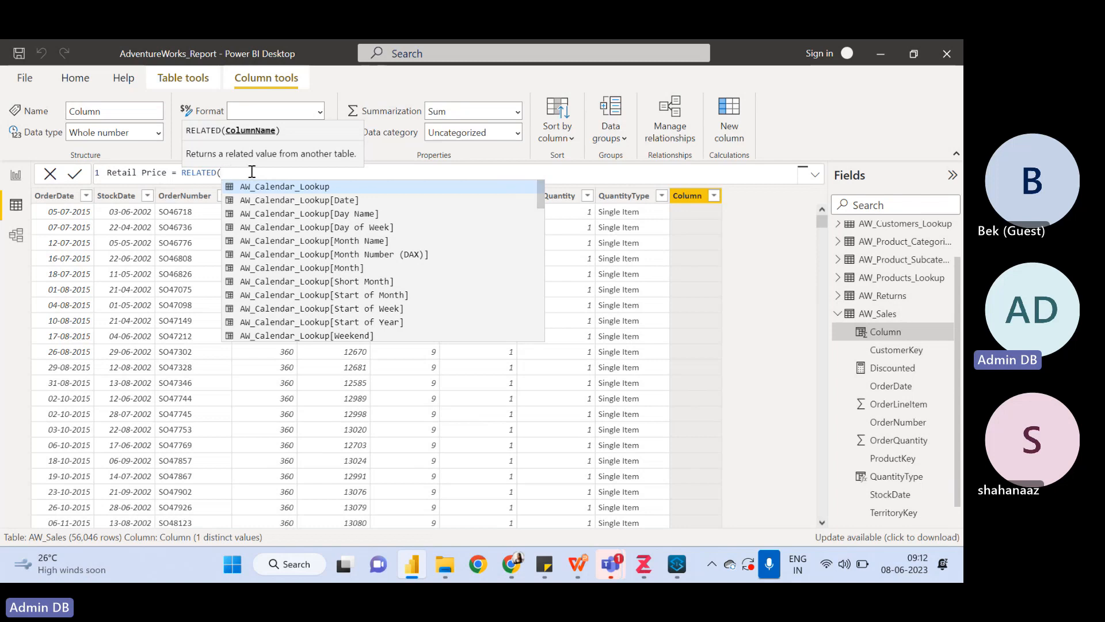
pyautogui.write('Produc')
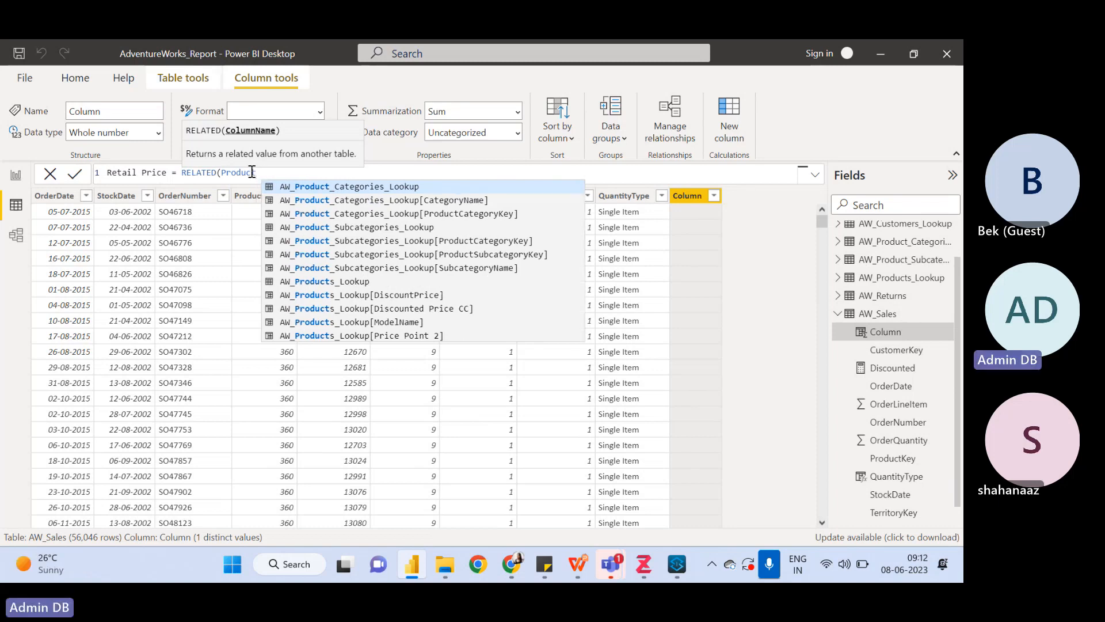
pyautogui.write('Pri')
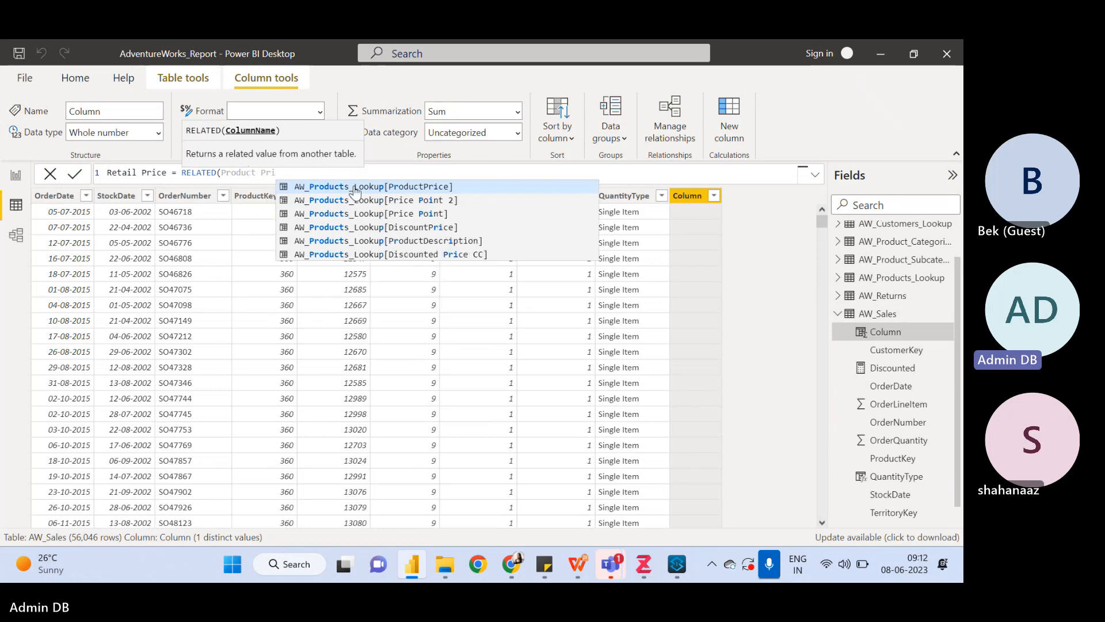
pyautogui.click(389, 187)
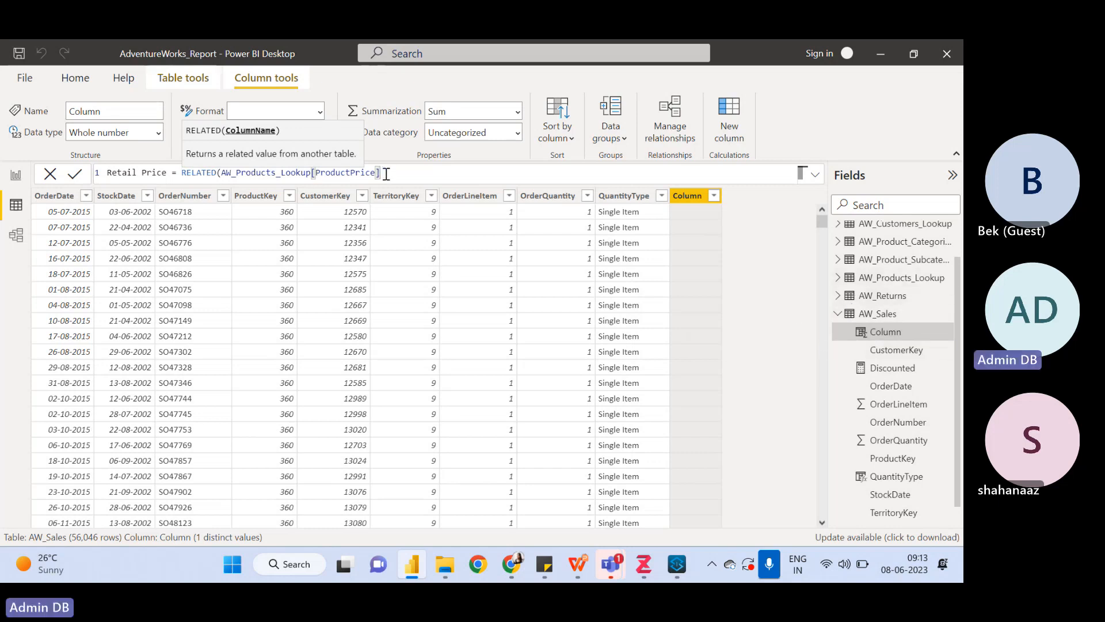
pyautogui.write(')')
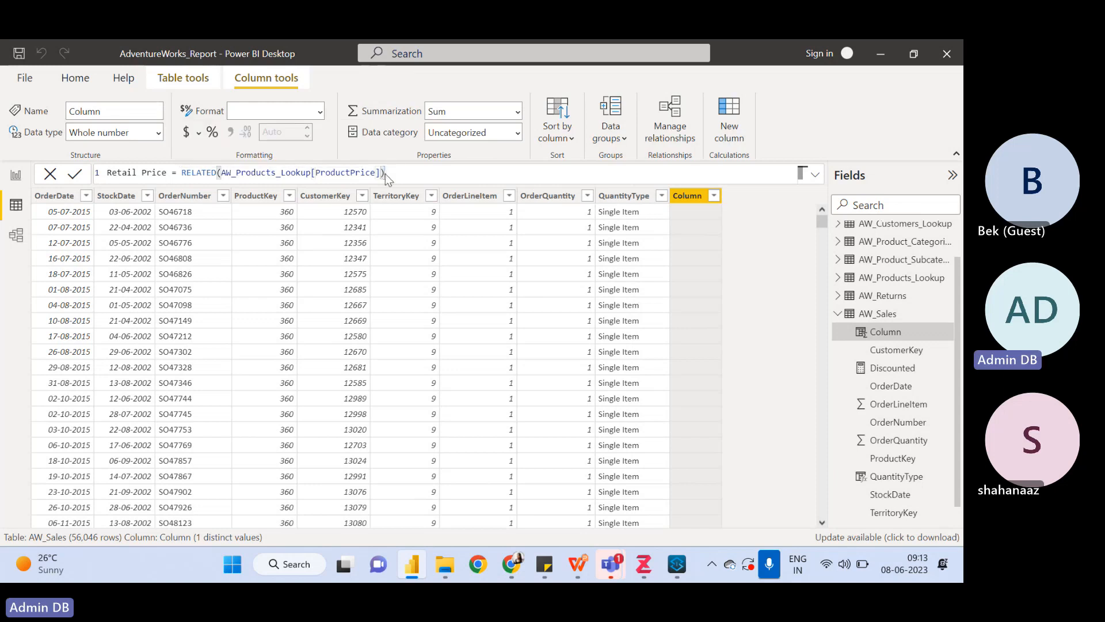
pyautogui.press('Return')
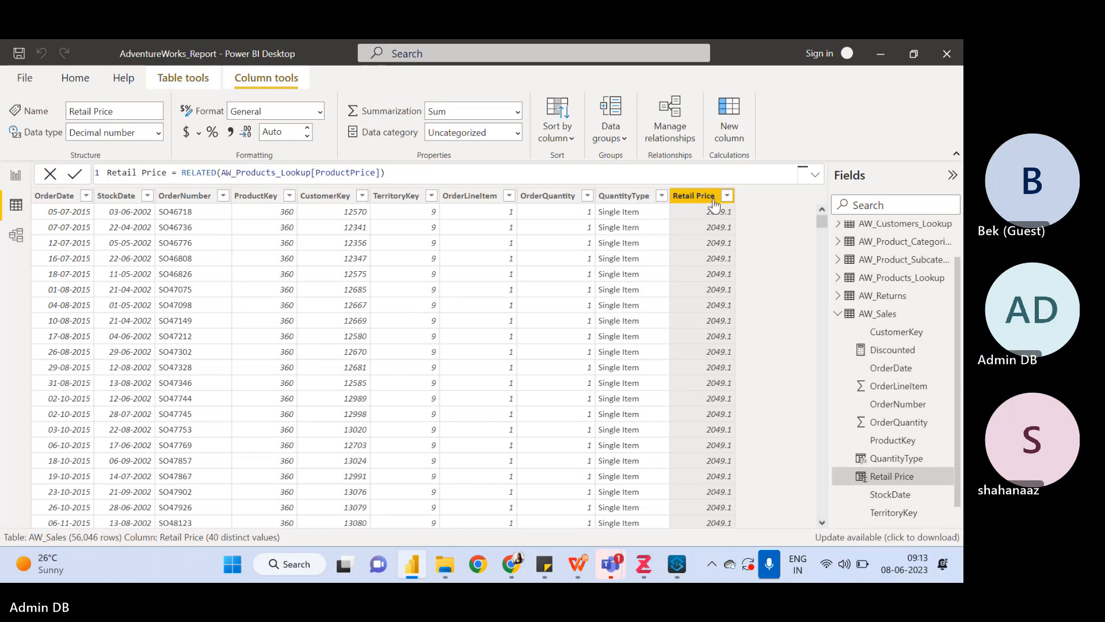
# - Sort the AW_Sales table and the AW_Products_Lookup table each by ProductKey in ascending order
pyautogui.click(288, 197)
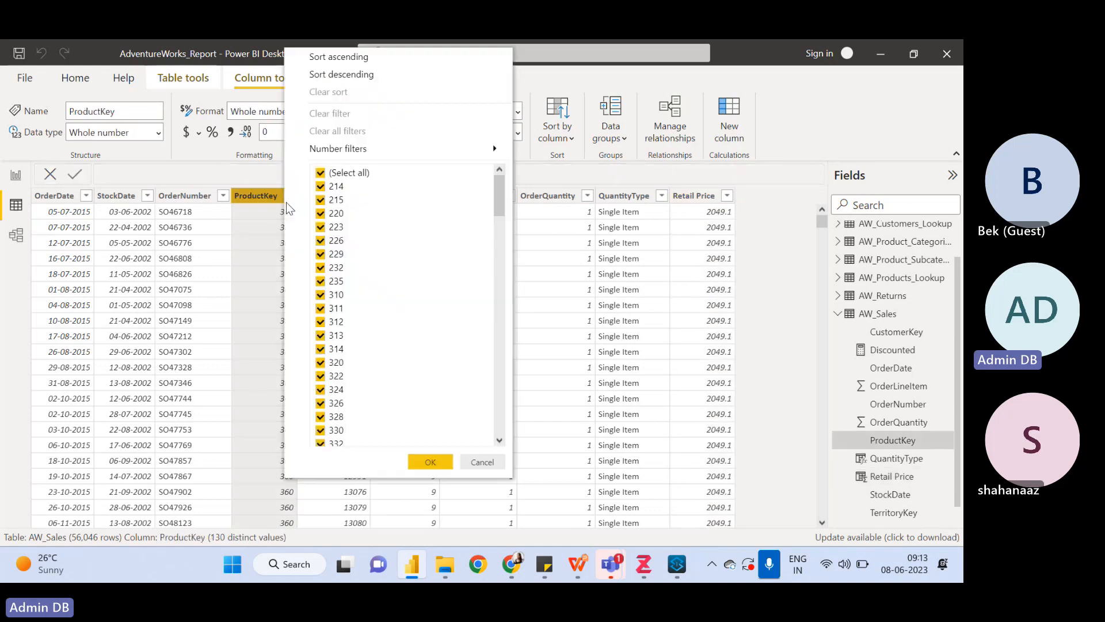
pyautogui.click(352, 60)
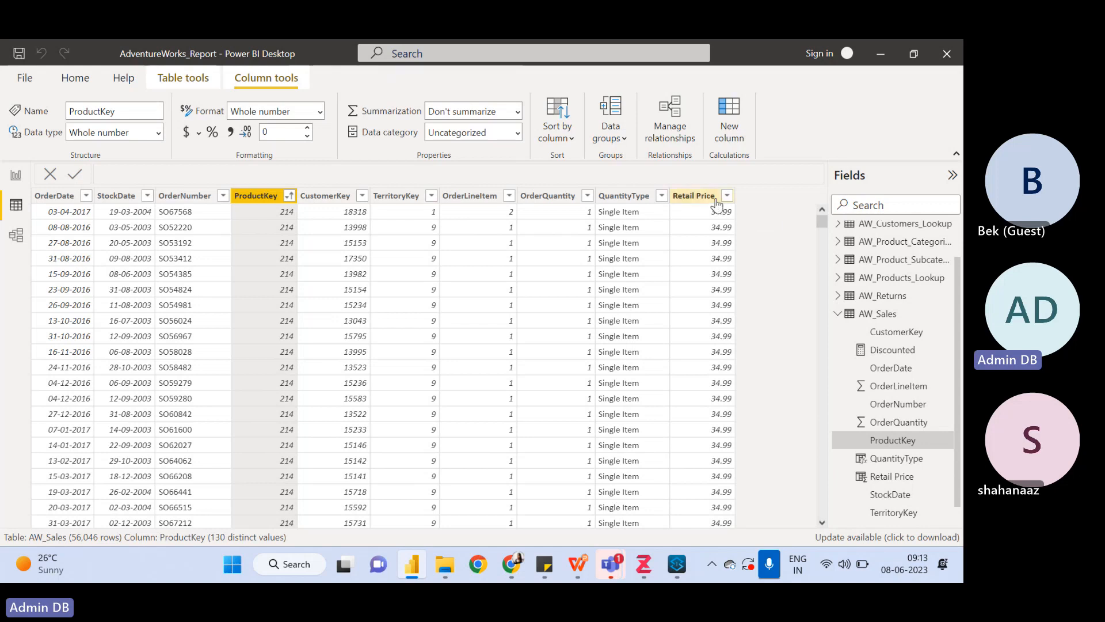
pyautogui.click(868, 281)
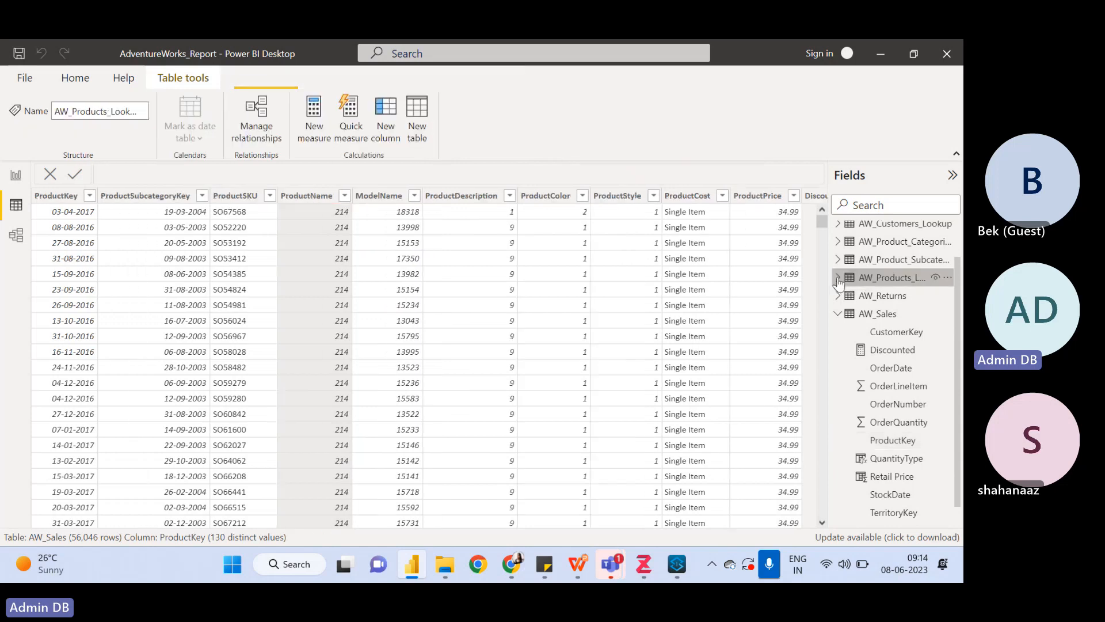
pyautogui.click(838, 278)
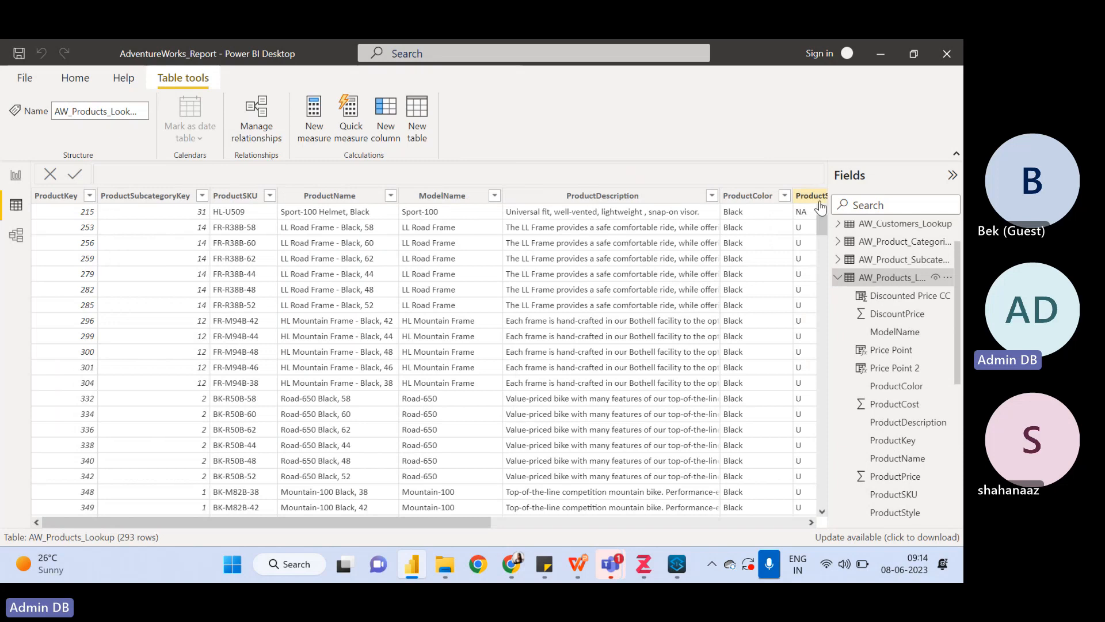
pyautogui.click(90, 197)
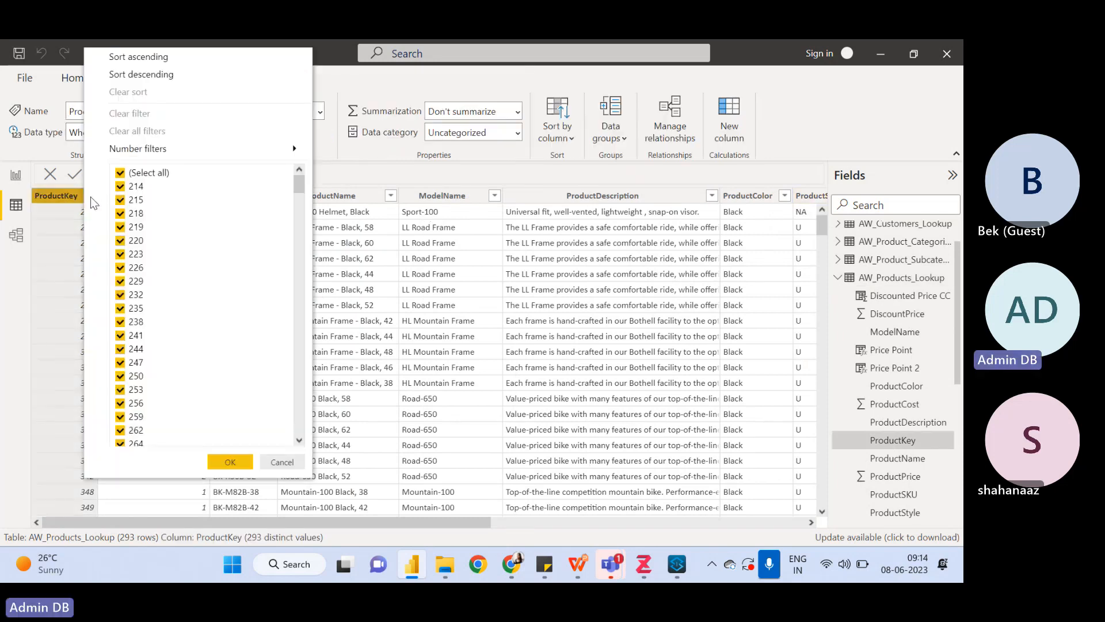
pyautogui.click(142, 57)
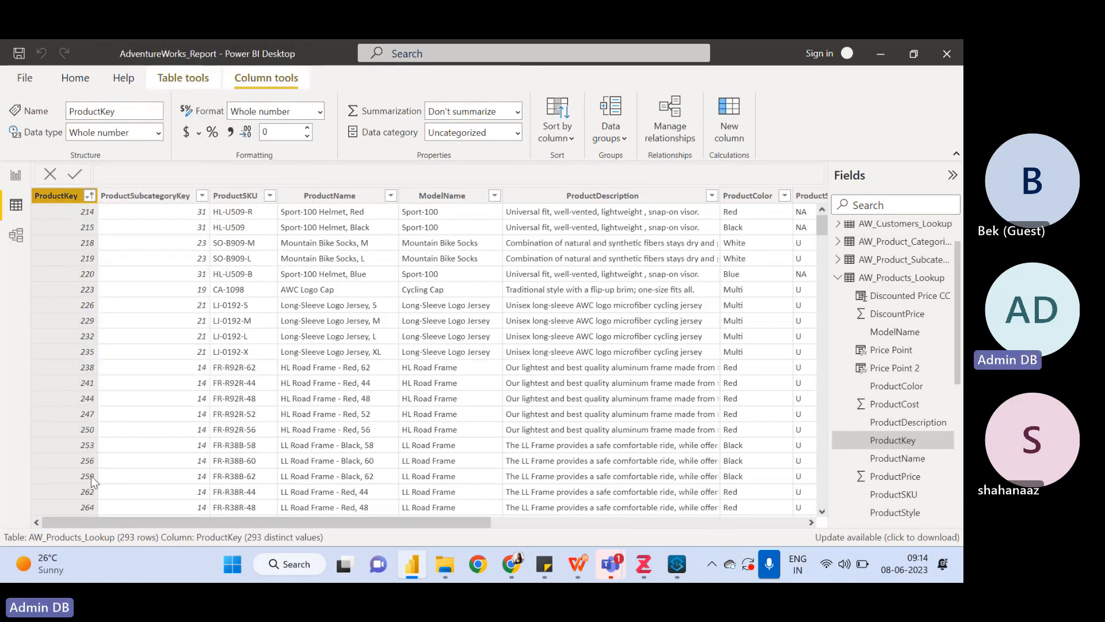
# - Compare ProductKey with ProductPrice in AW_Products_Lookup, collapse that table's field list and return to the AW_Sales data
pyautogui.moveTo(91, 523); pyautogui.dragTo(449, 541)
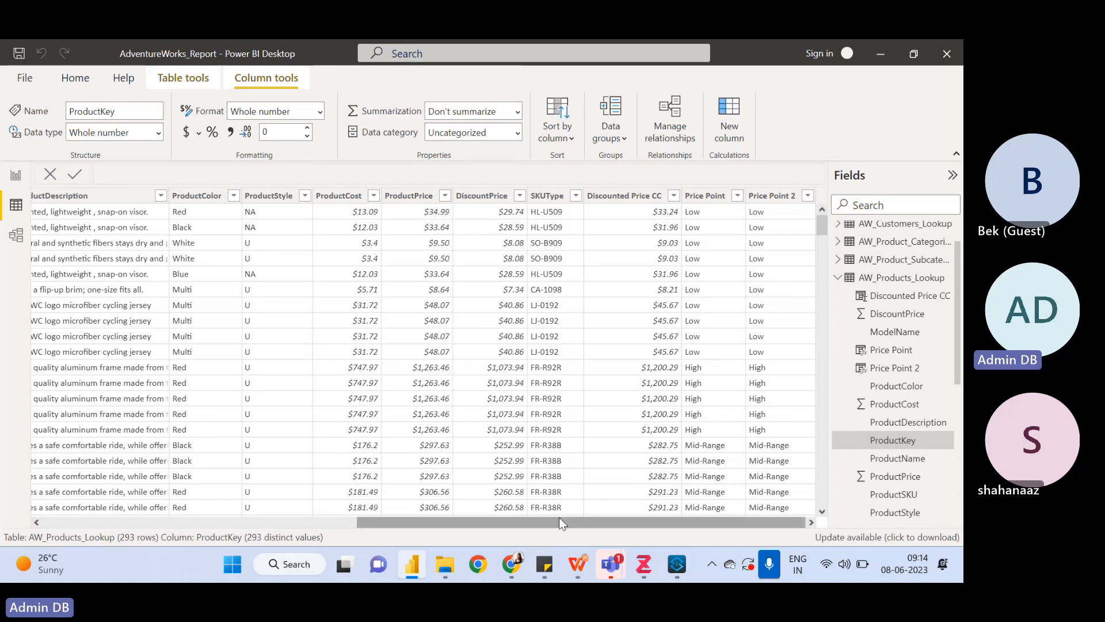
pyautogui.moveTo(558, 517); pyautogui.dragTo(244, 521)
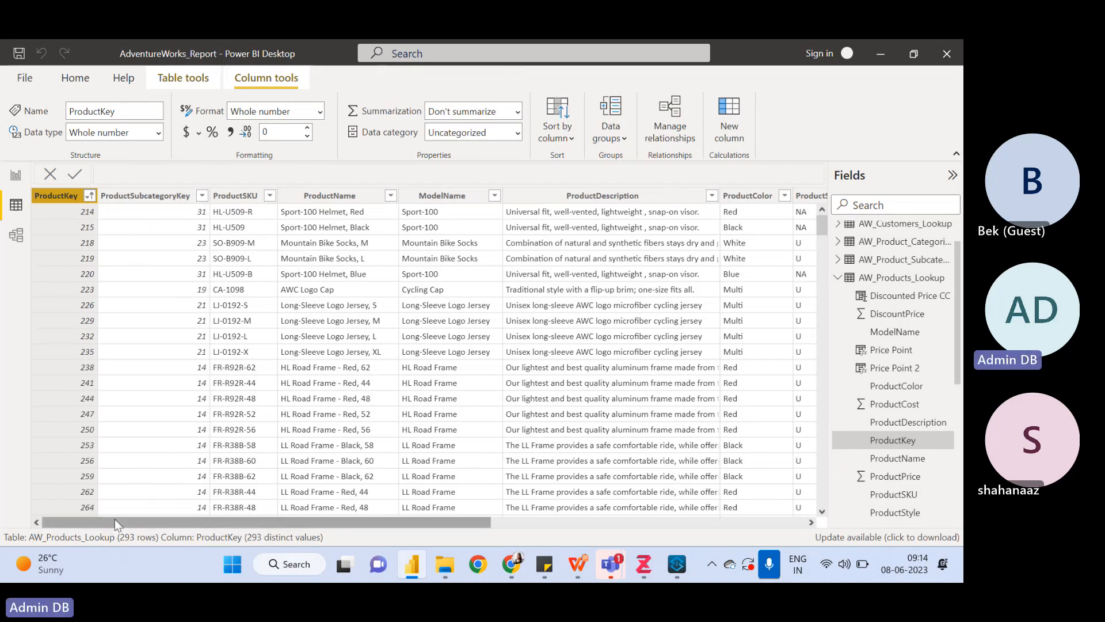
pyautogui.moveTo(115, 519); pyautogui.dragTo(387, 544)
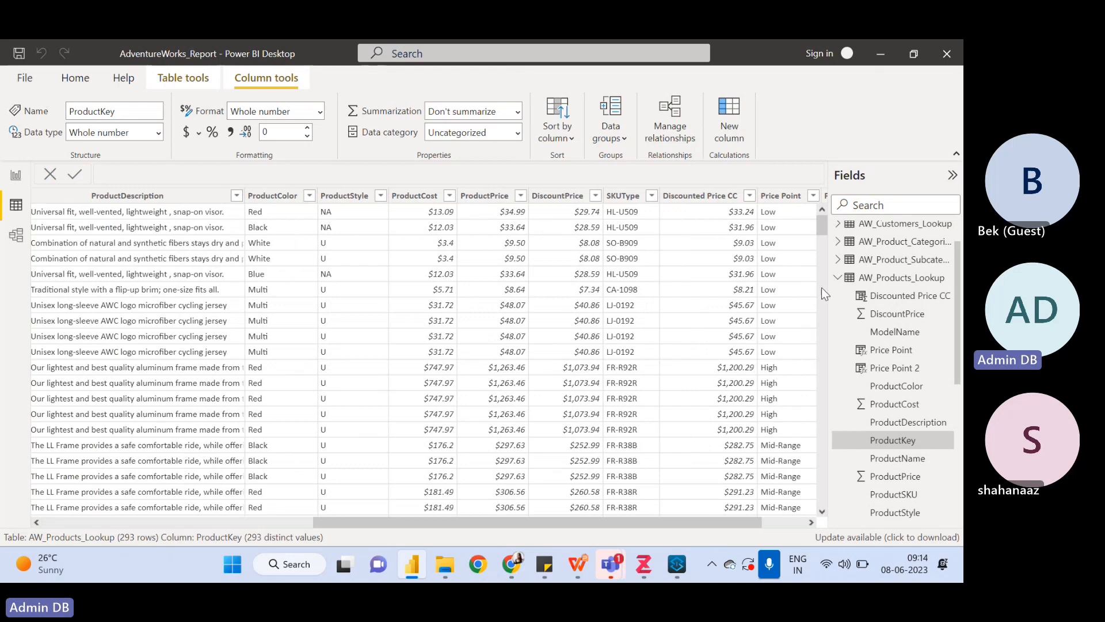
pyautogui.click(838, 278)
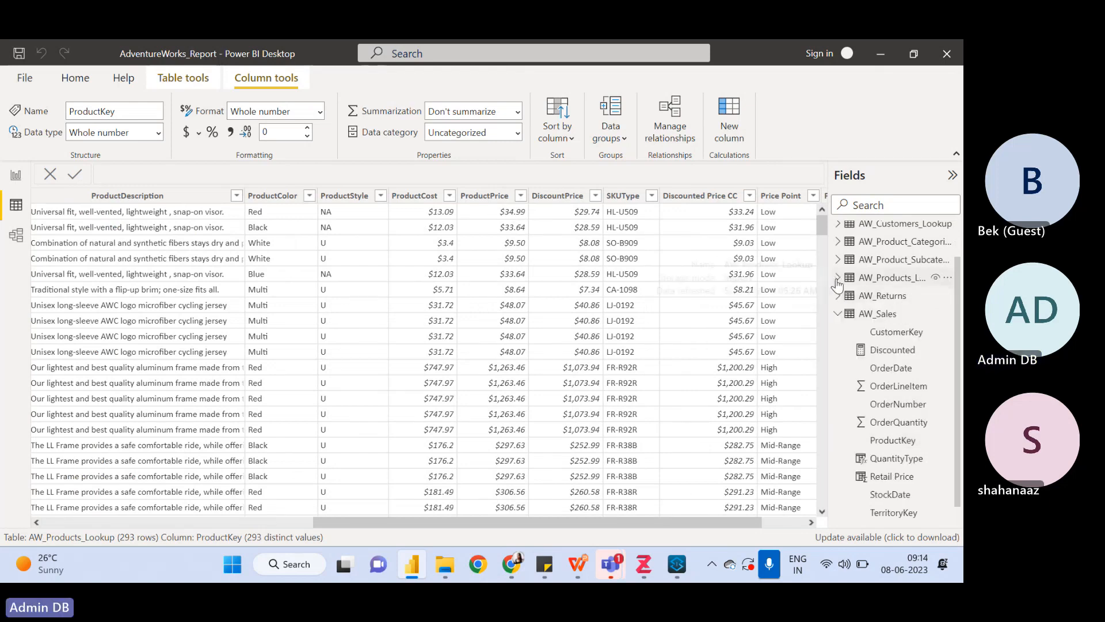
pyautogui.click(889, 316)
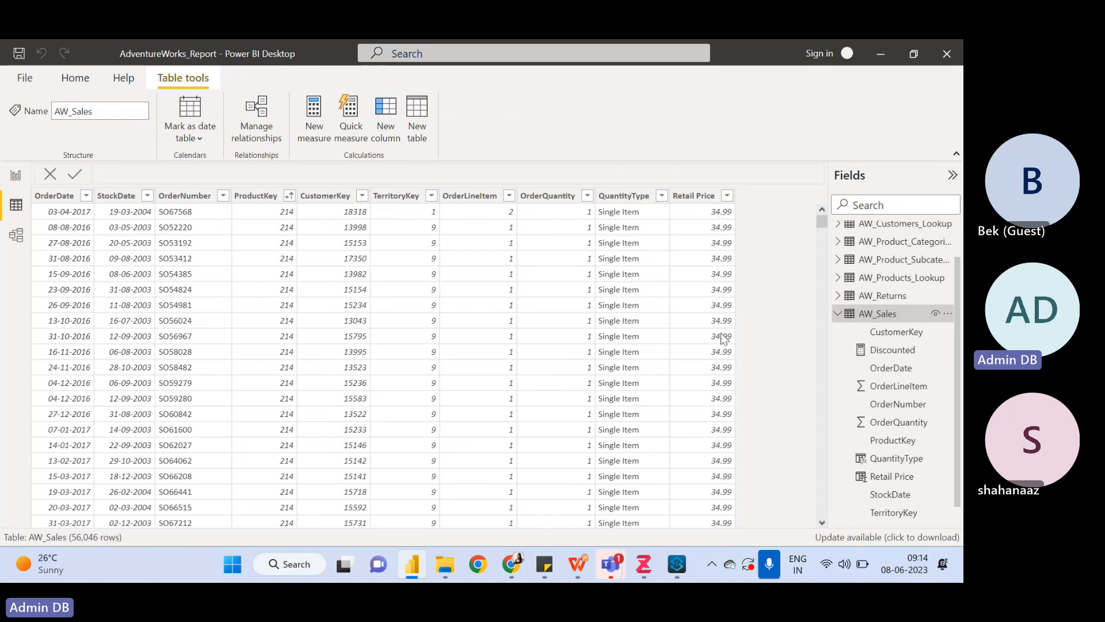
# - Format the Retail Price column of AW_Sales as currency with the $ English (United States) symbol
pyautogui.click(691, 199)
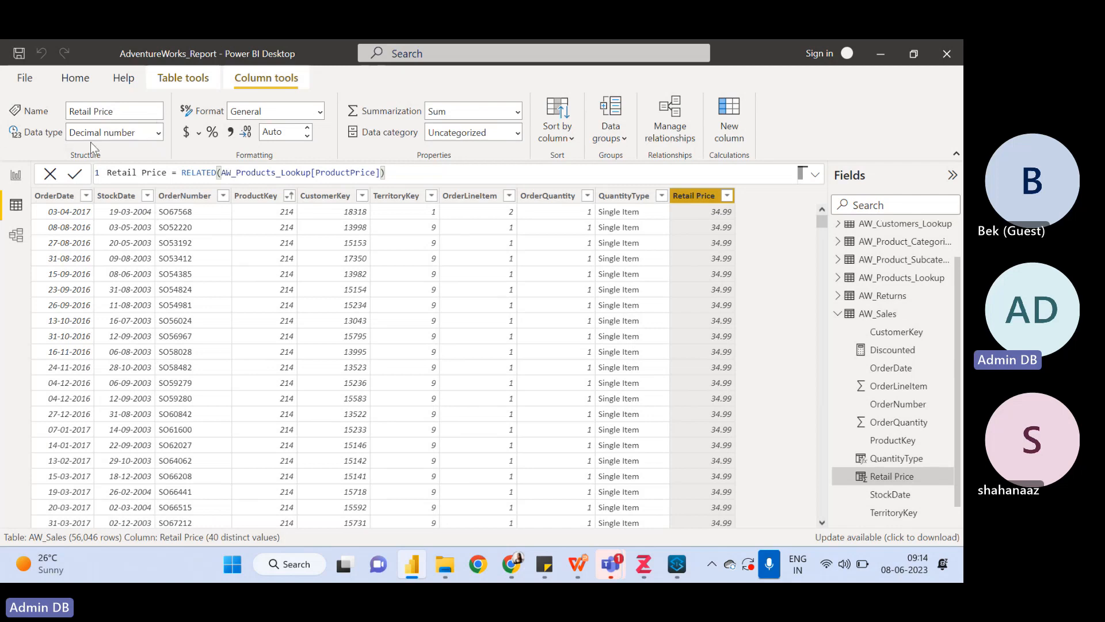
pyautogui.click(157, 132)
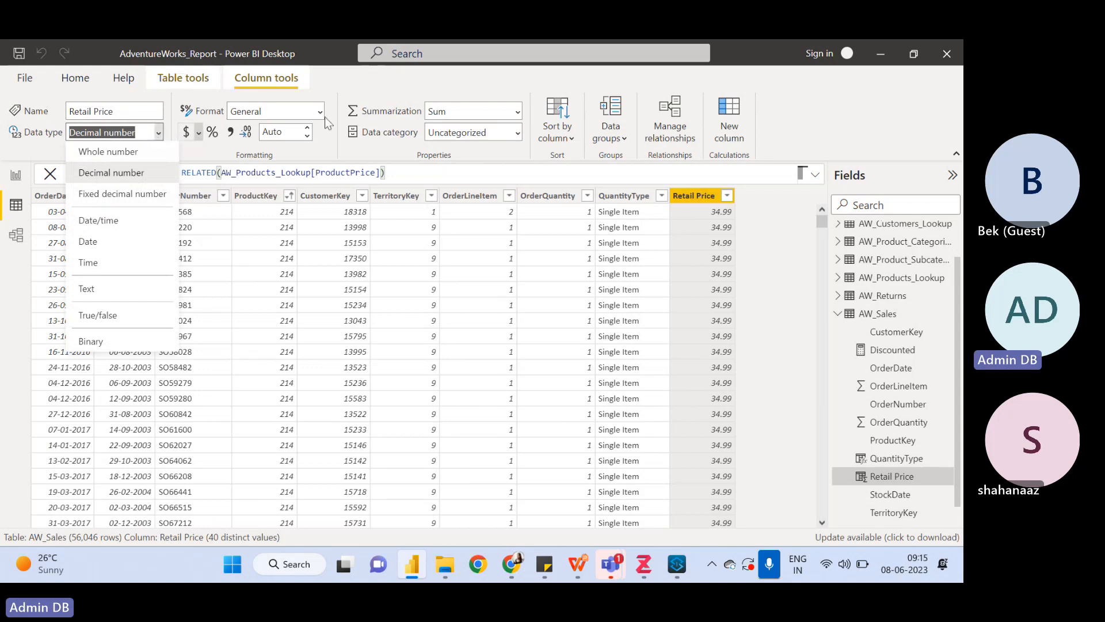
pyautogui.click(199, 134)
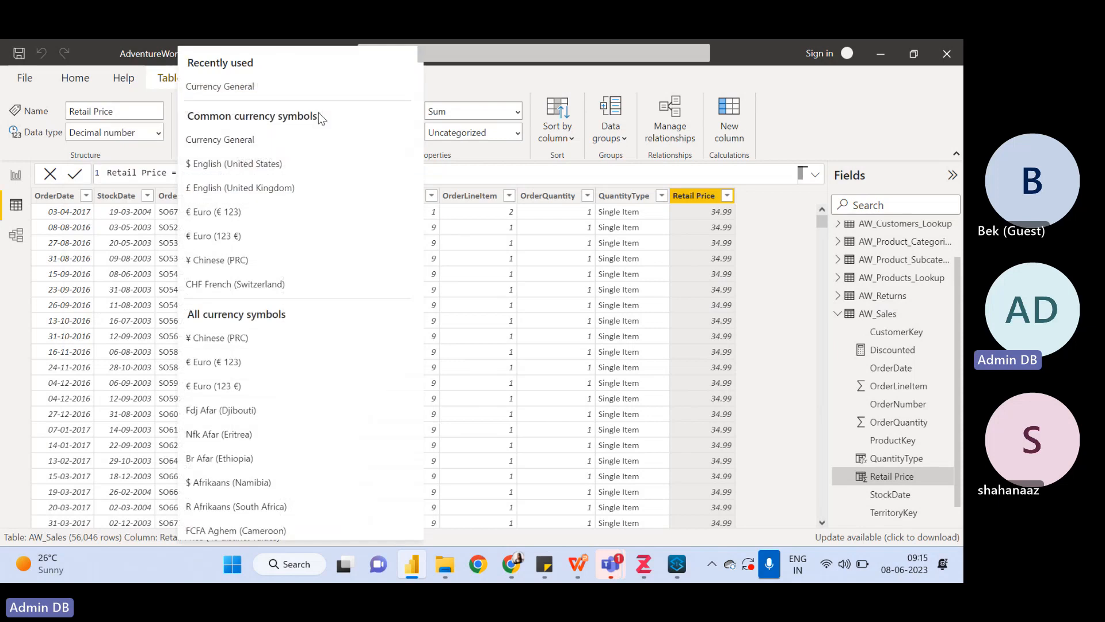
pyautogui.click(223, 164)
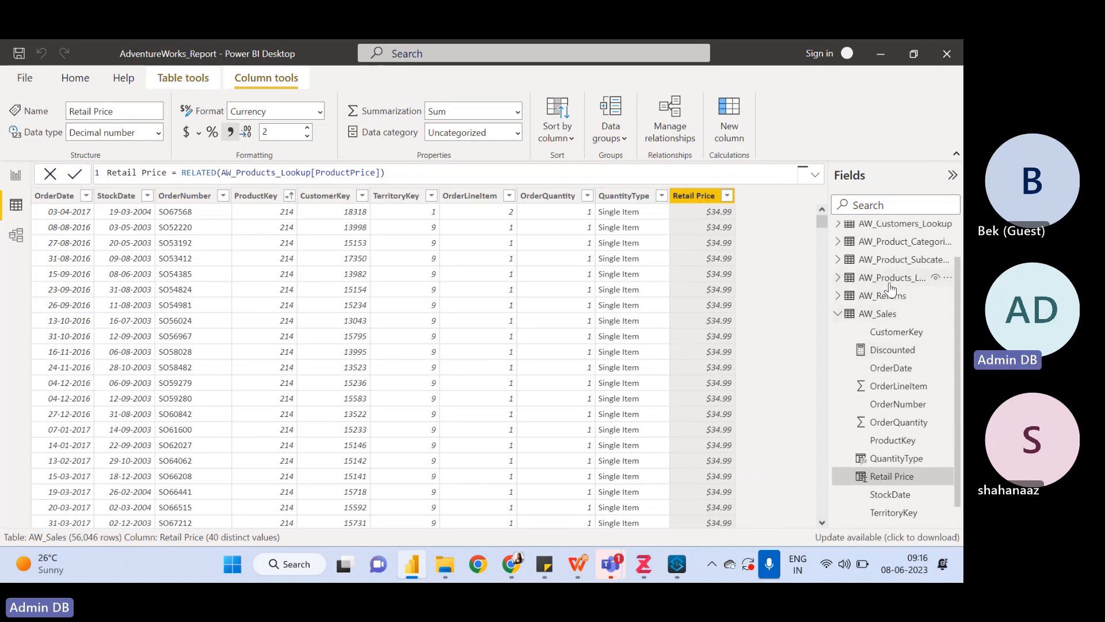
# - Review the DAX function notes on slide 32 of Class_PPT.pptx in WPS Office, and return to Power BI Desktop
pyautogui.moveTo(890, 286)
pyautogui.click(417, 575)
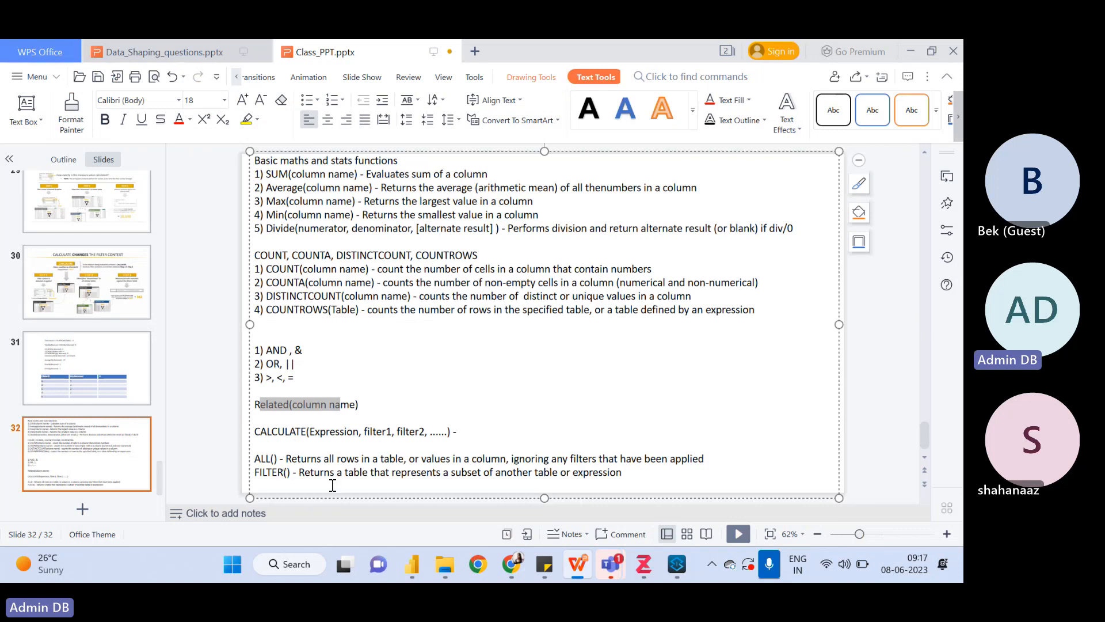
pyautogui.click(409, 572)
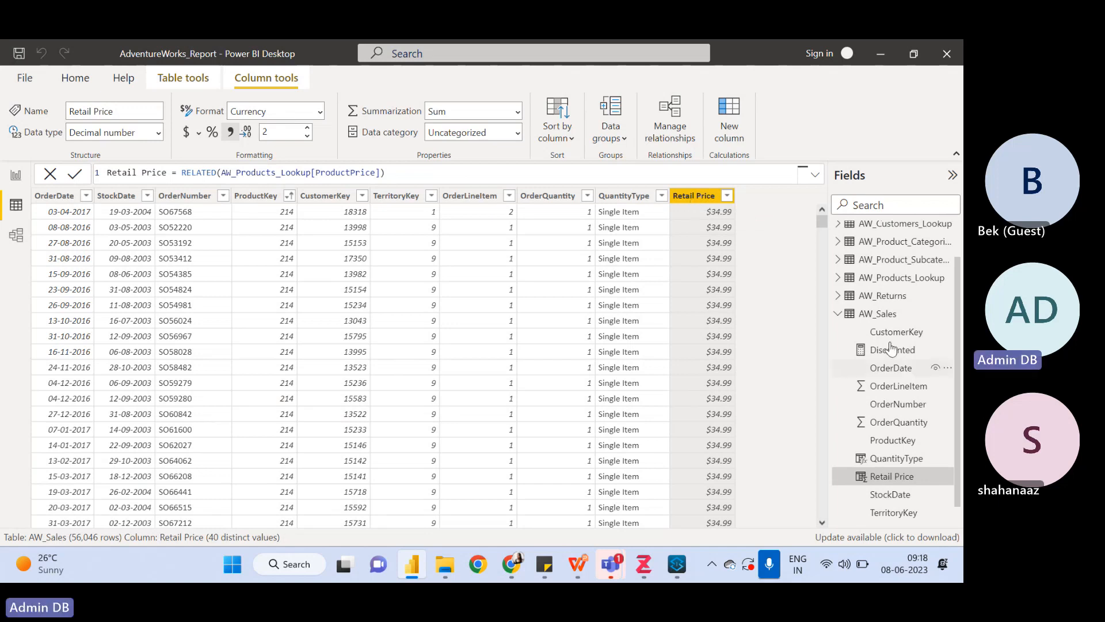
# - Add a new calculated column to AW_Sales and begin its formula as Revenue = AW_Sales[Retail Price]
pyautogui.click(946, 317)
pyautogui.click(833, 65)
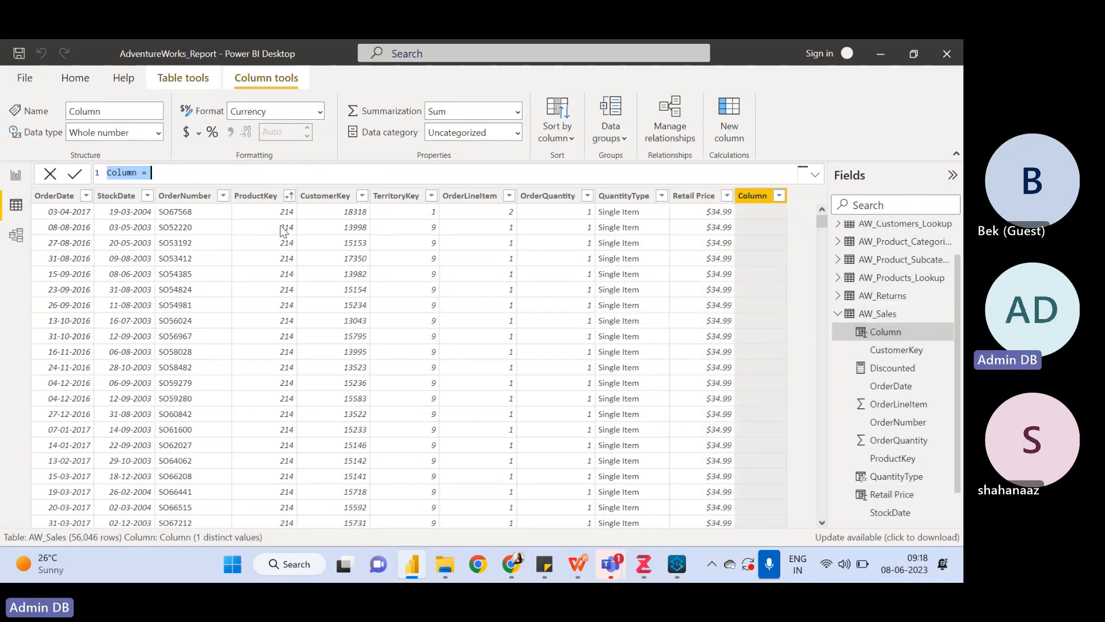
pyautogui.write('Revenue')
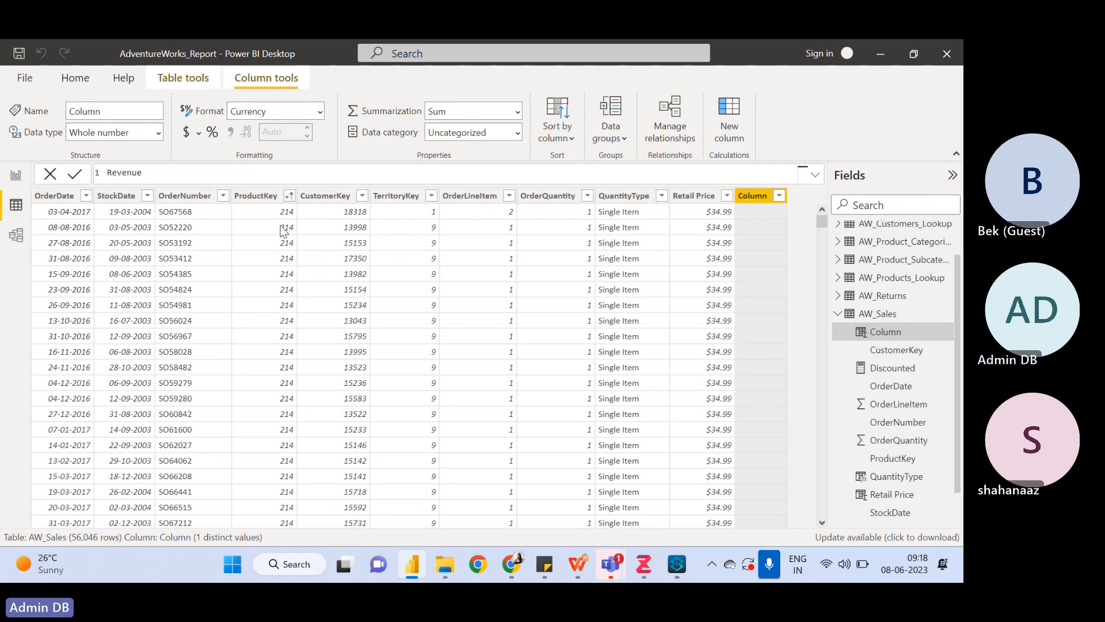
pyautogui.write(' =')
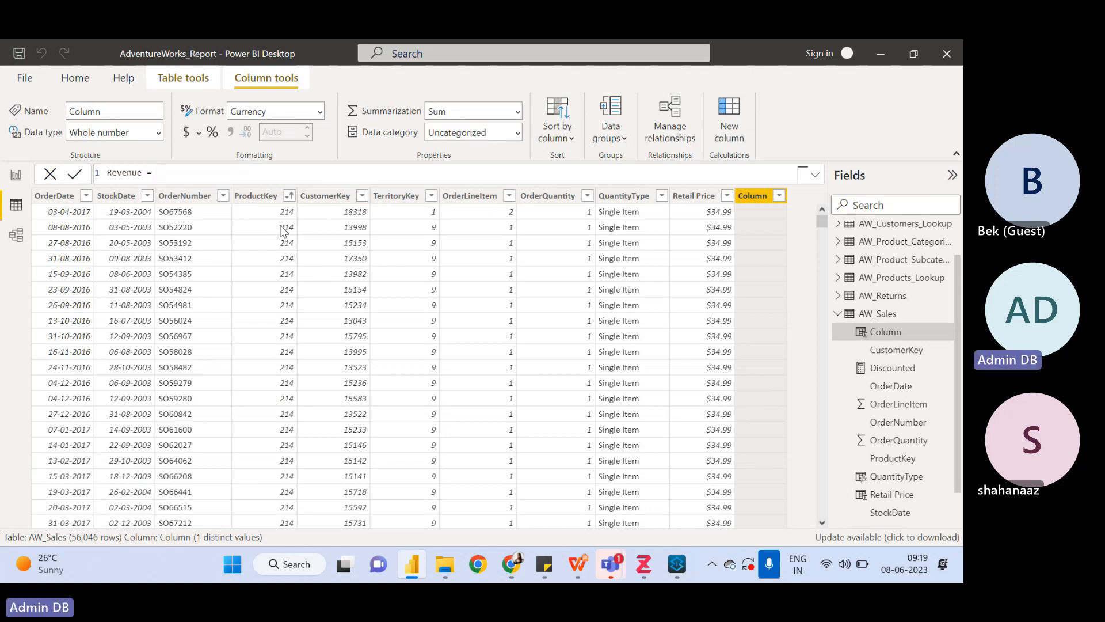
pyautogui.write('Re')
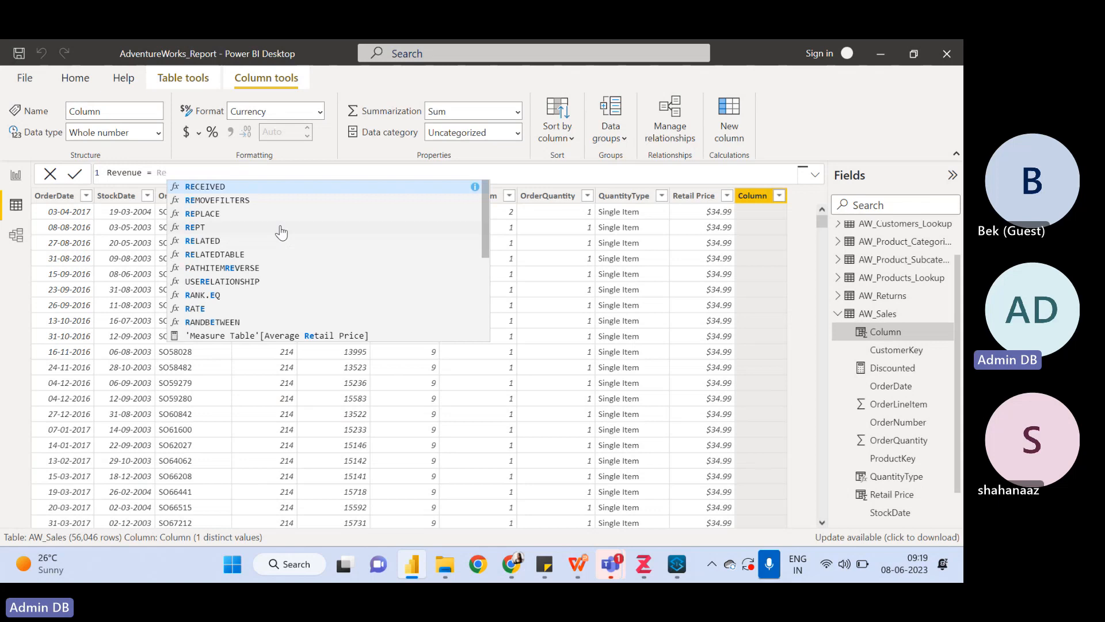
pyautogui.write('tail')
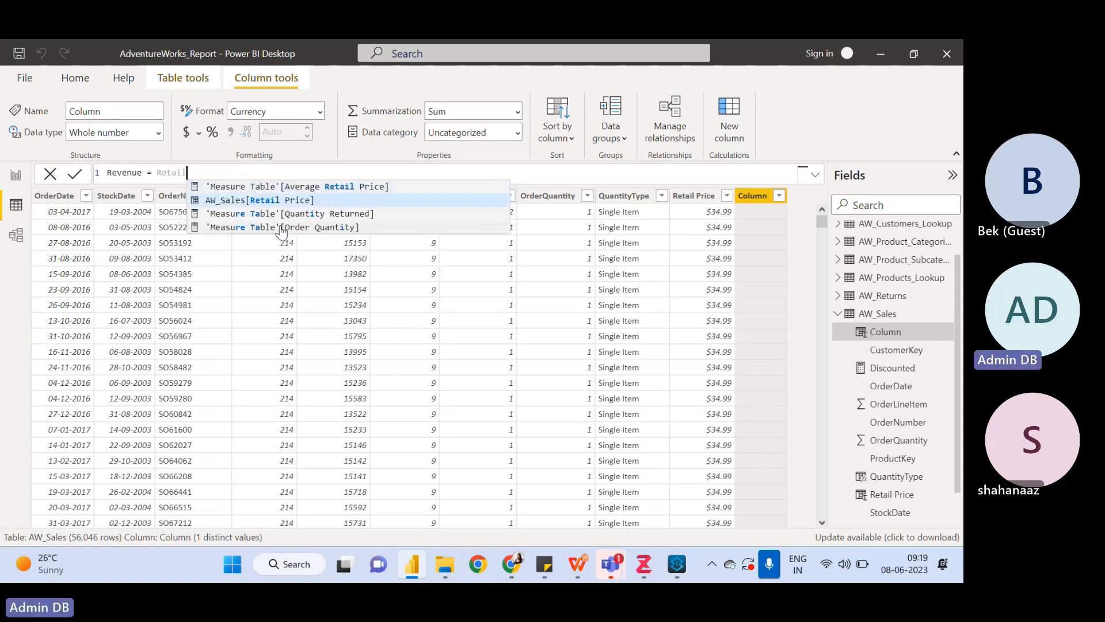
pyautogui.press('Tab')
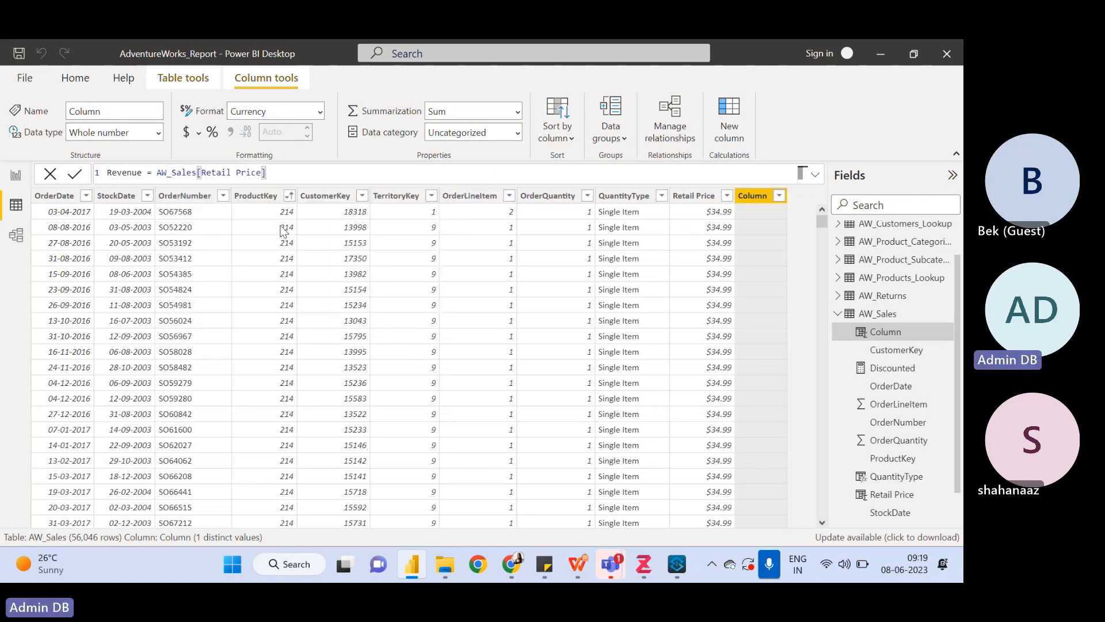
# - Complete the Revenue formula by multiplying by AW_Sales[OrderQuantity], and format the column as Currency
pyautogui.write('*O')
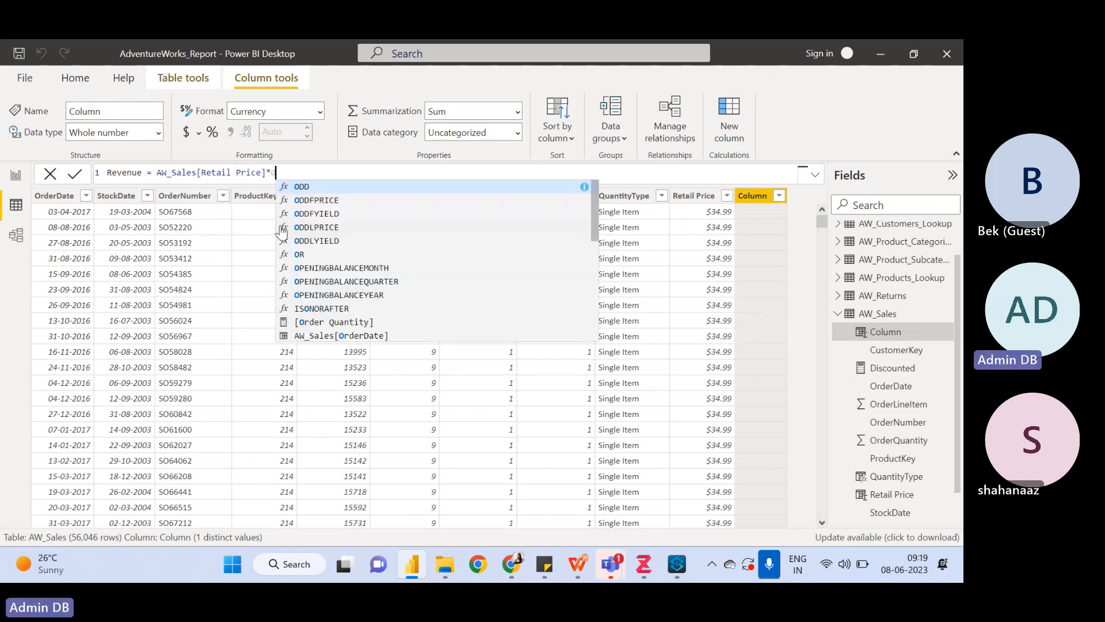
pyautogui.write('rder')
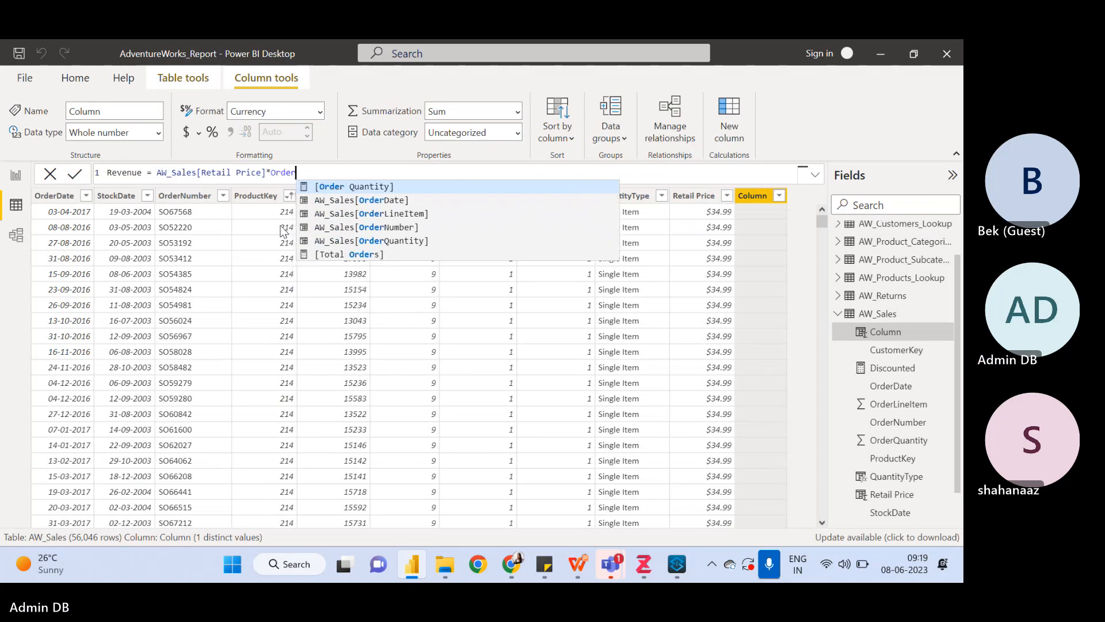
pyautogui.press('Down')
pyautogui.press('Down')
pyautogui.press('Down')
pyautogui.press('Down')
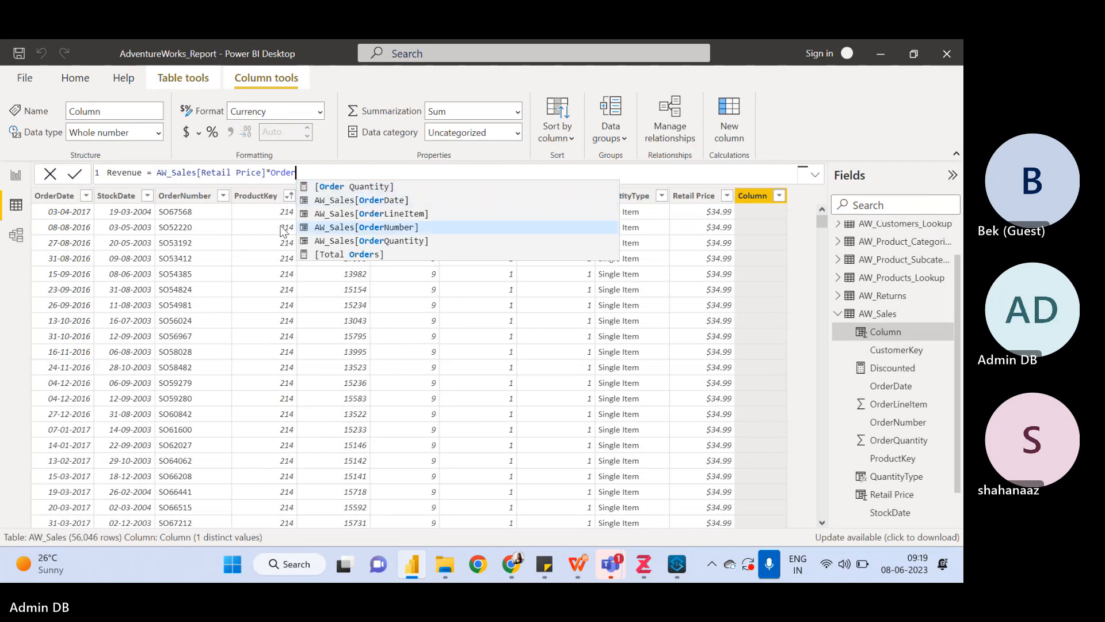
pyautogui.press('Tab')
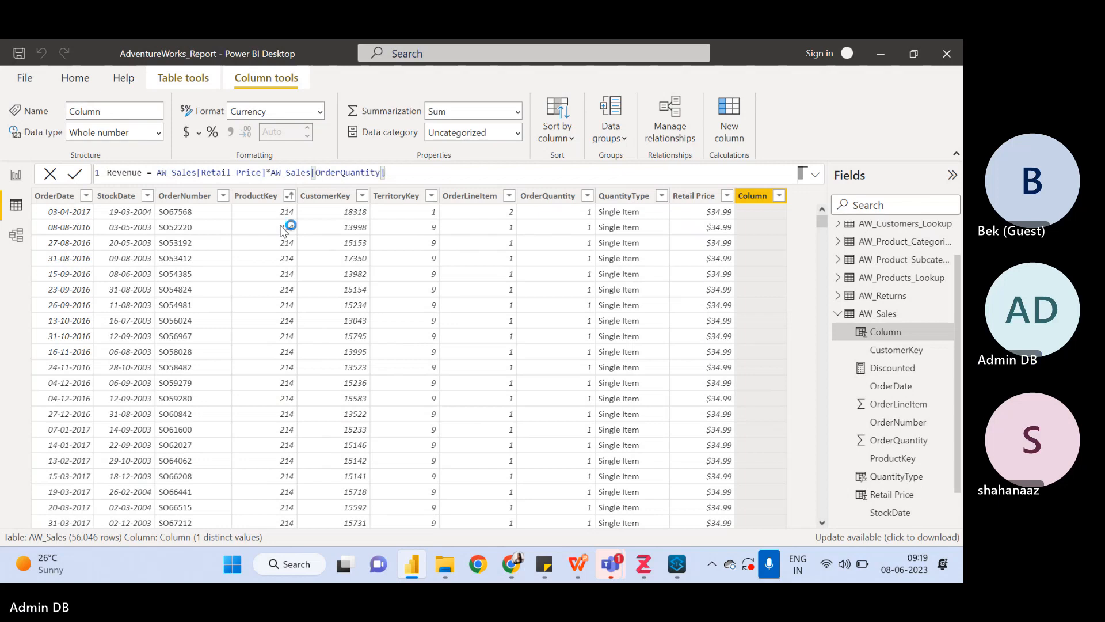
pyautogui.press('Return')
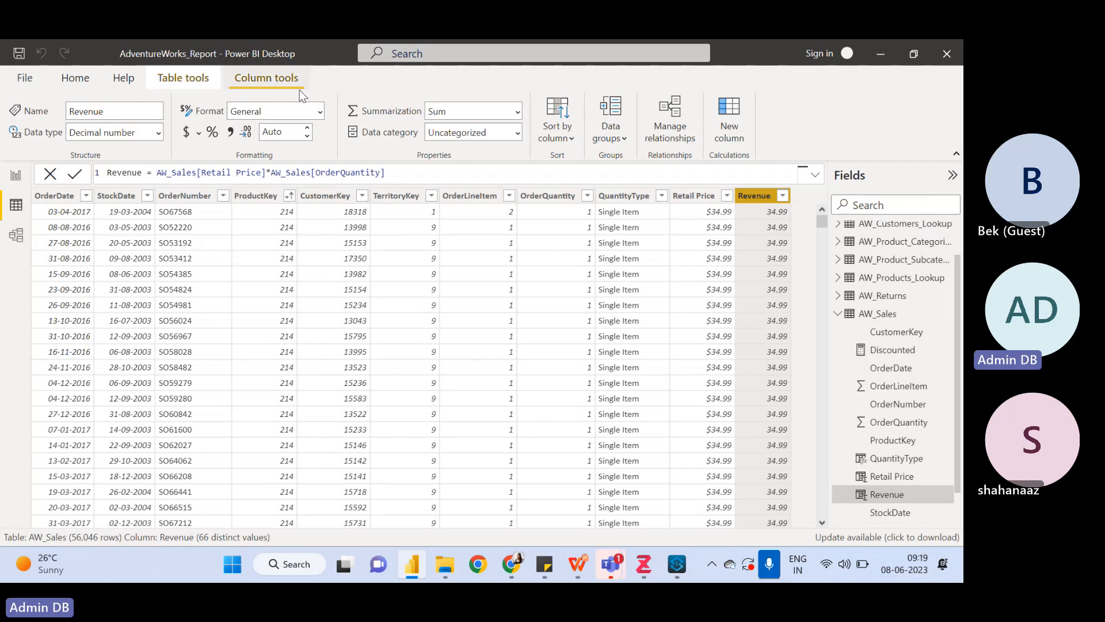
pyautogui.click(320, 113)
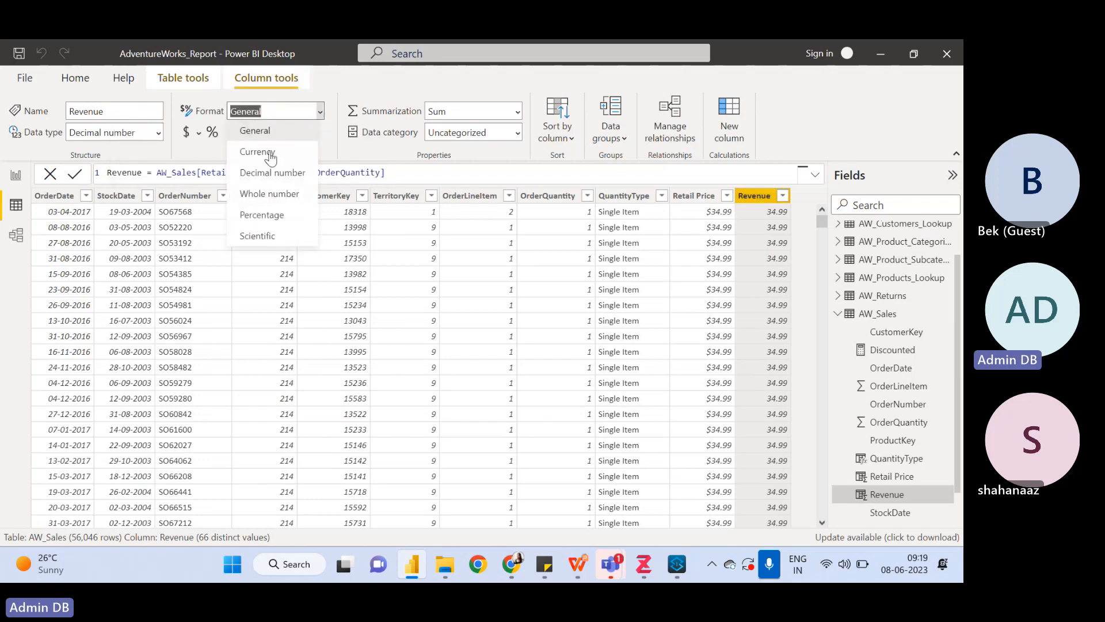
pyautogui.press('Escape')
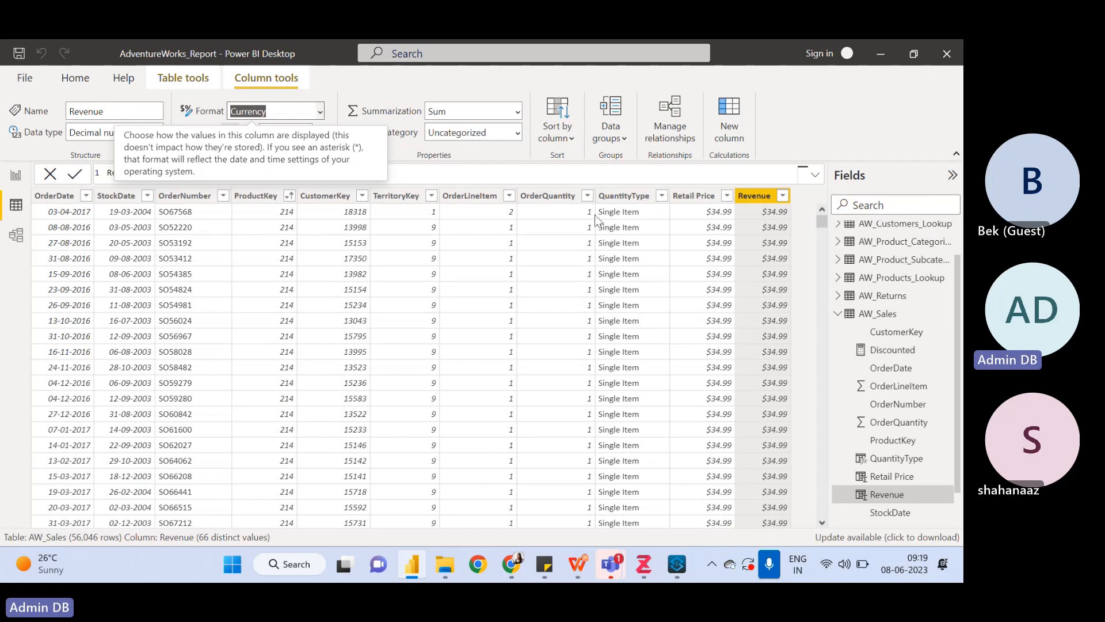
# - Filter AW_Sales to rows with an OrderQuantity of 2 to check their Revenue, and clear the filter again
pyautogui.click(588, 197)
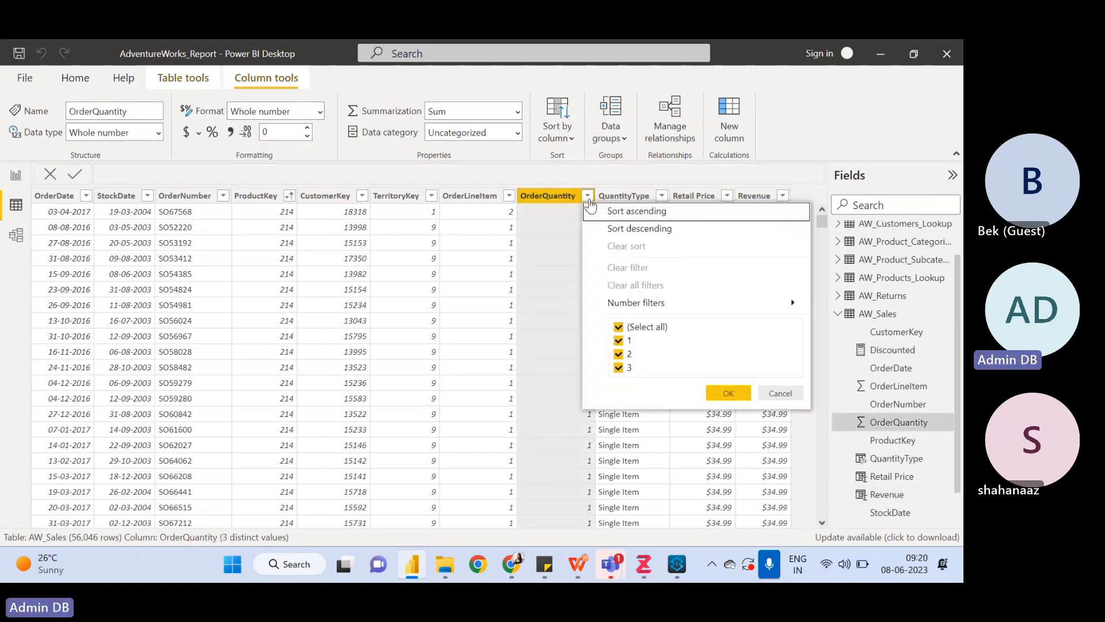
pyautogui.click(619, 327)
pyautogui.click(619, 354)
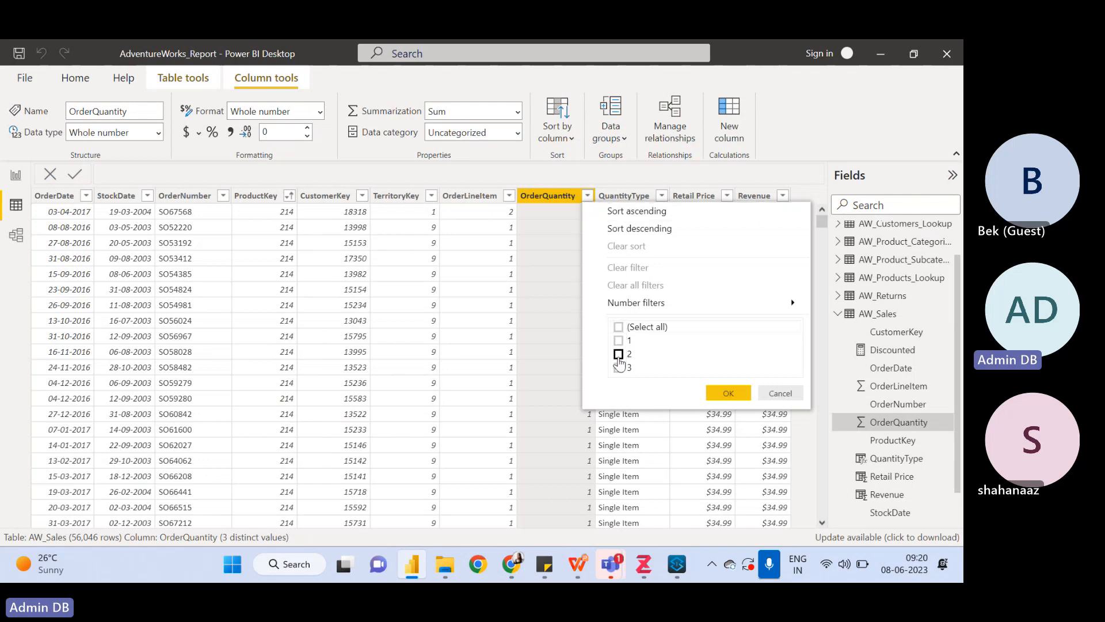
pyautogui.click(723, 392)
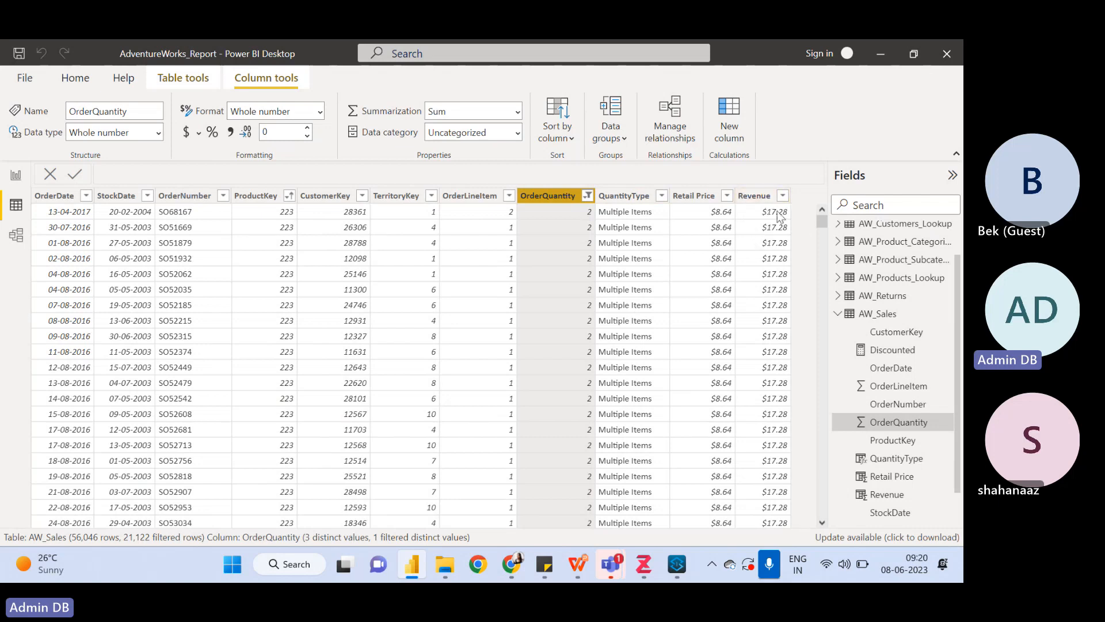
pyautogui.click(587, 196)
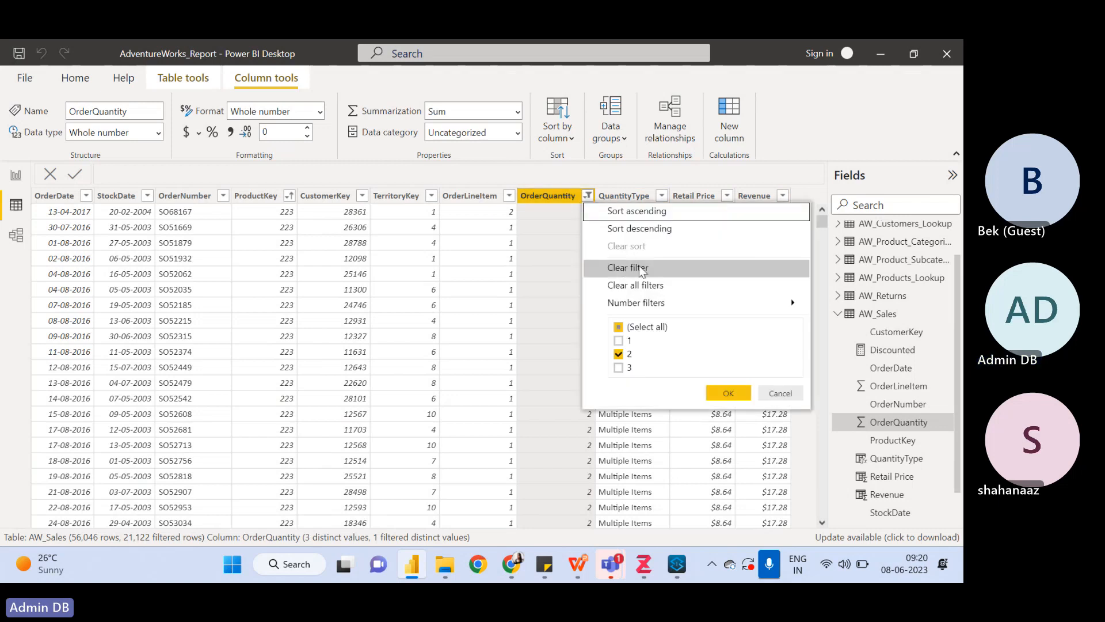
pyautogui.click(638, 267)
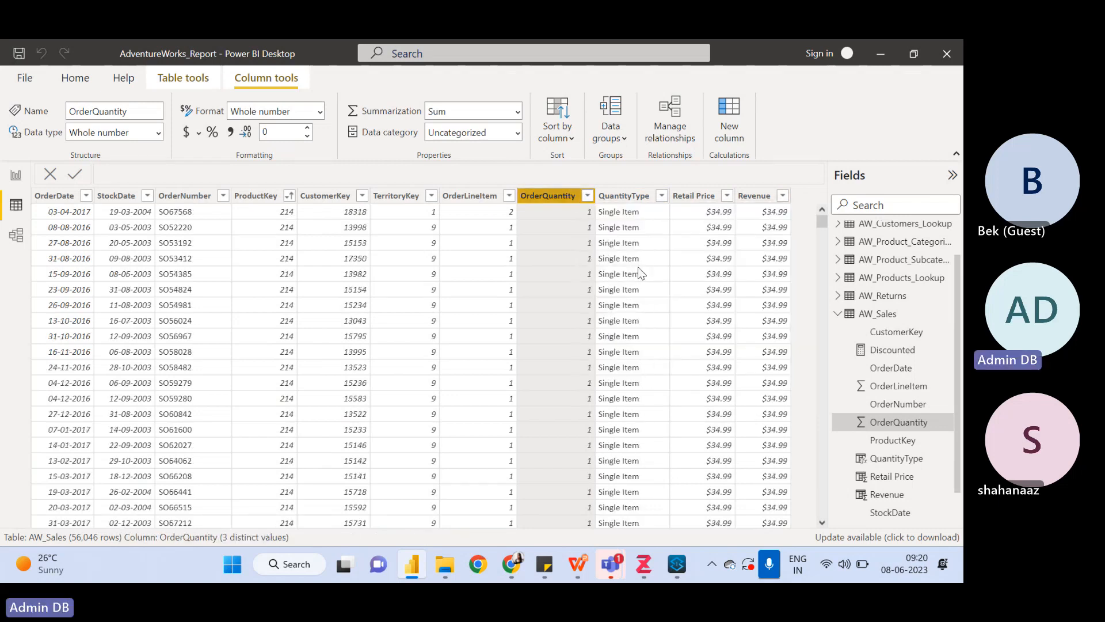
# - Review the formulas behind the Retail Price and Revenue columns of AW_Sales
pyautogui.click(705, 199)
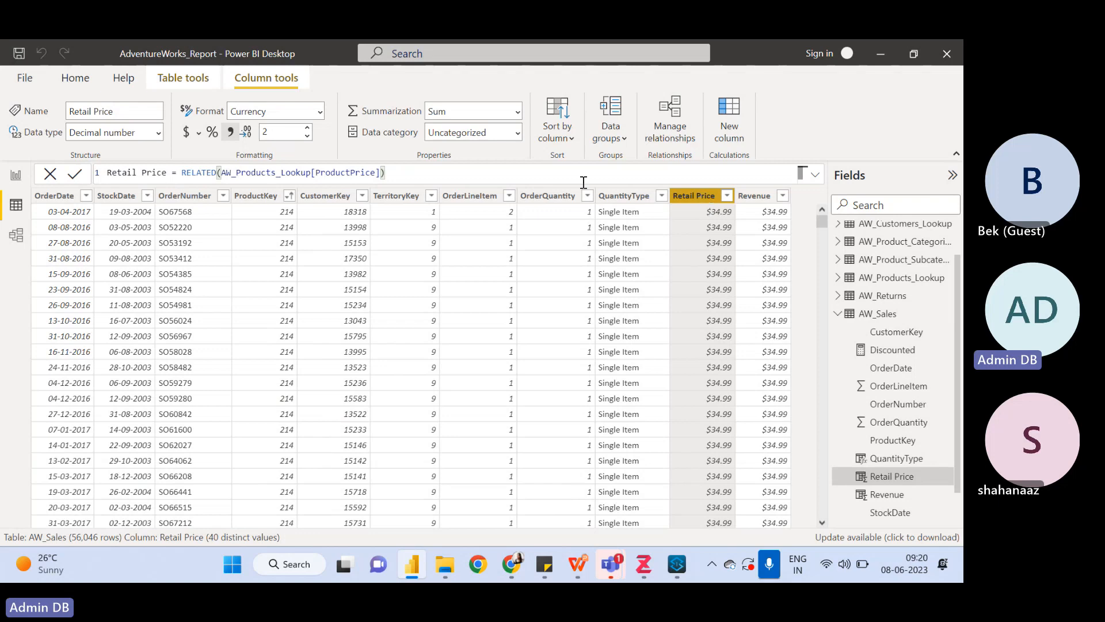
pyautogui.click(757, 197)
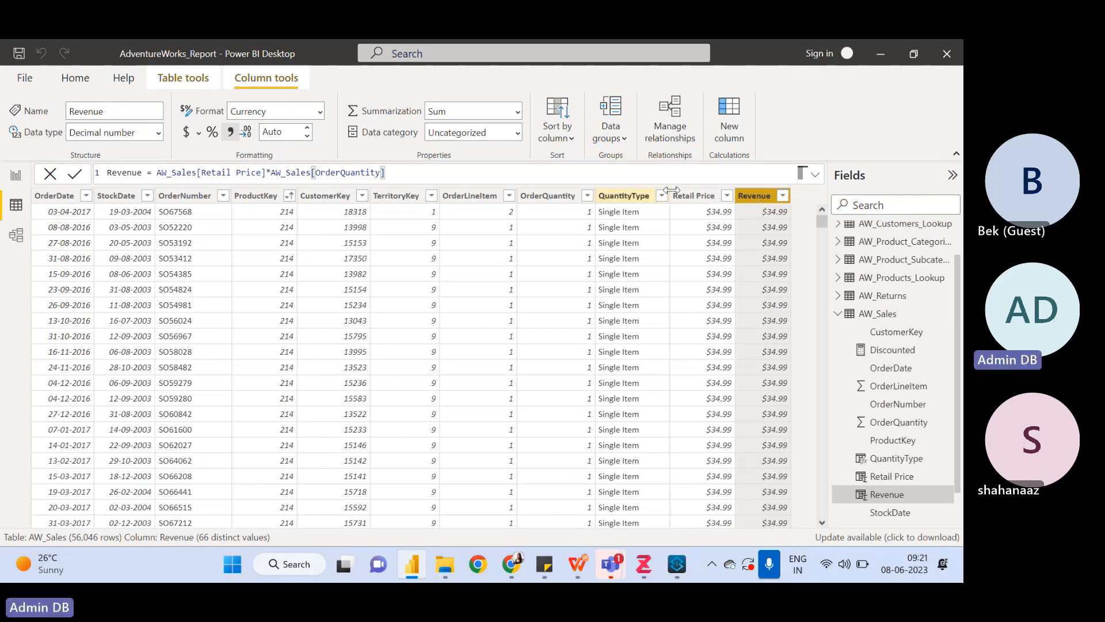
pyautogui.click(693, 196)
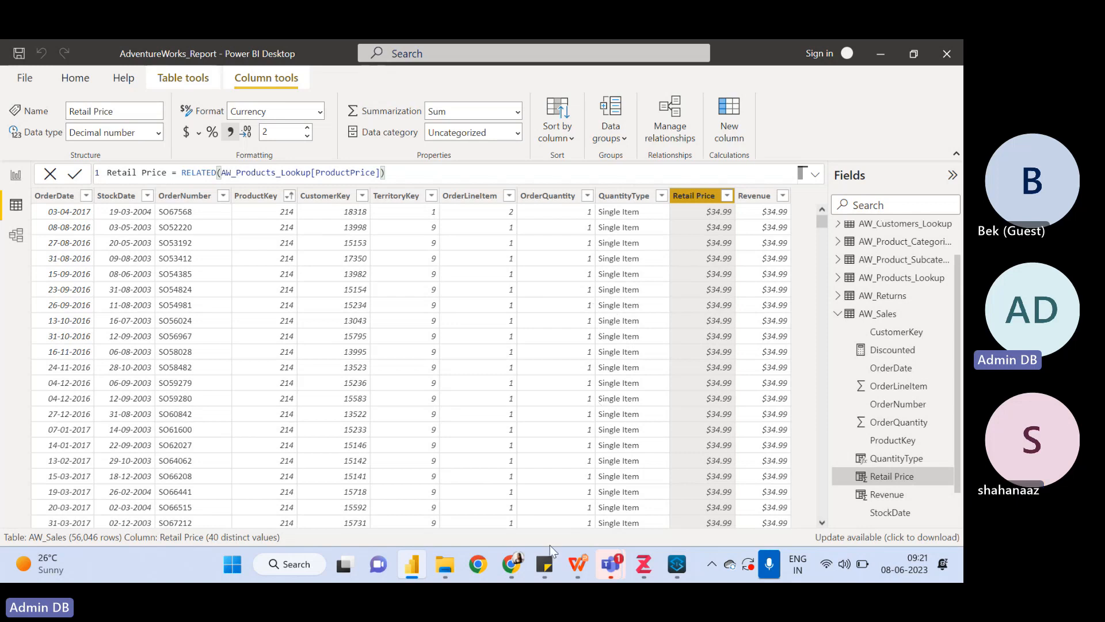
# - Review the CALCULATE syntax on slide 32 of Class_PPT.pptx in WPS Office, and list the Measure Table's measures in Power BI Desktop
pyautogui.click(412, 576)
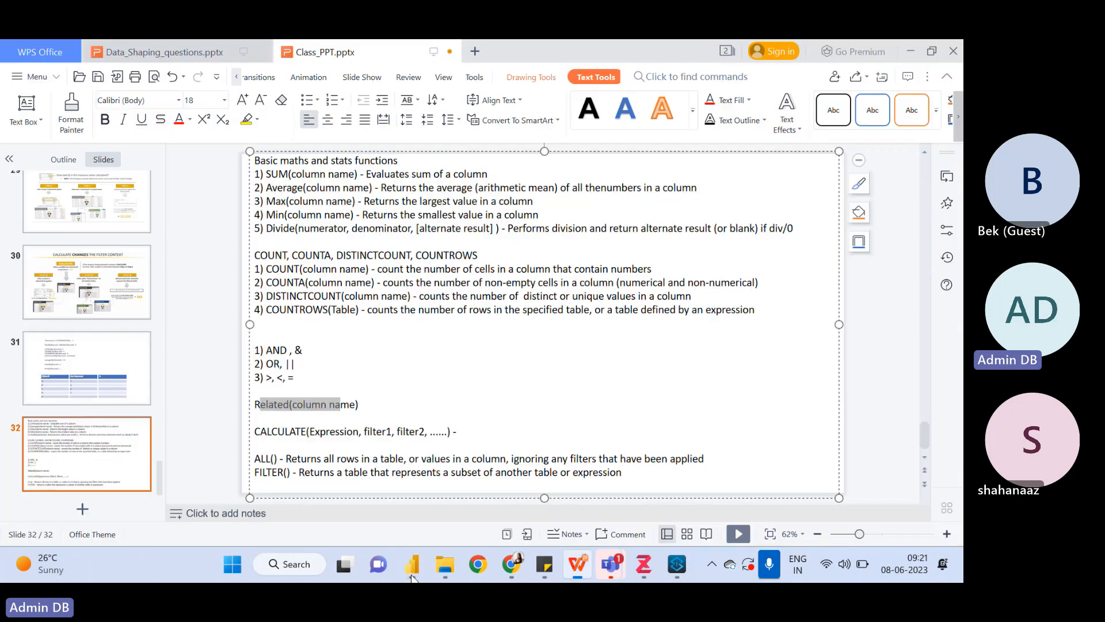
pyautogui.moveTo(260, 432); pyautogui.dragTo(406, 432)
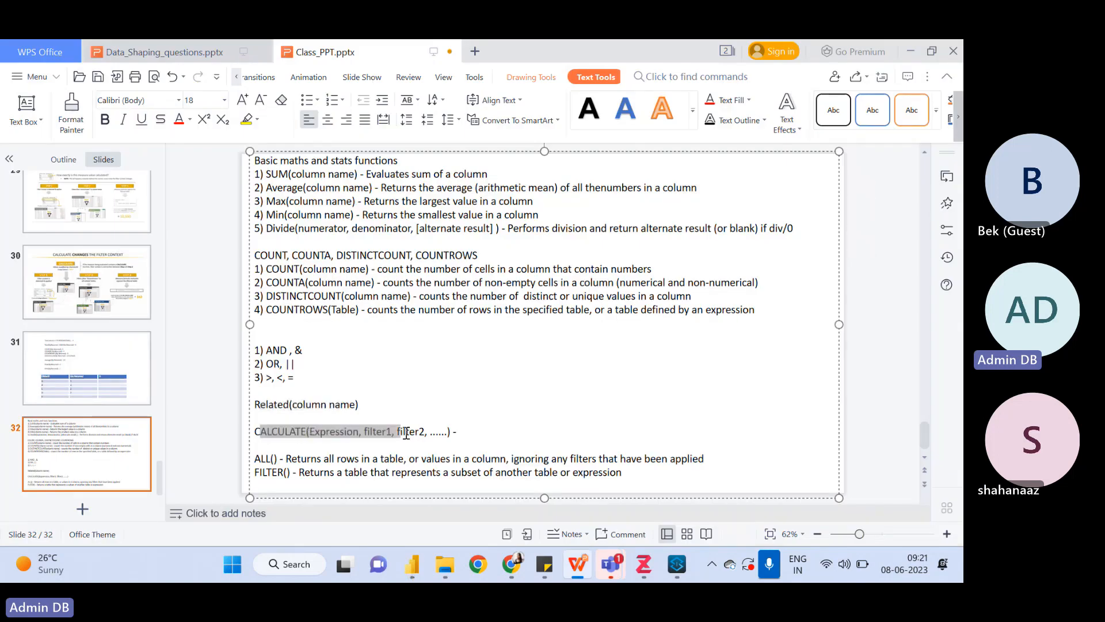
pyautogui.click(422, 569)
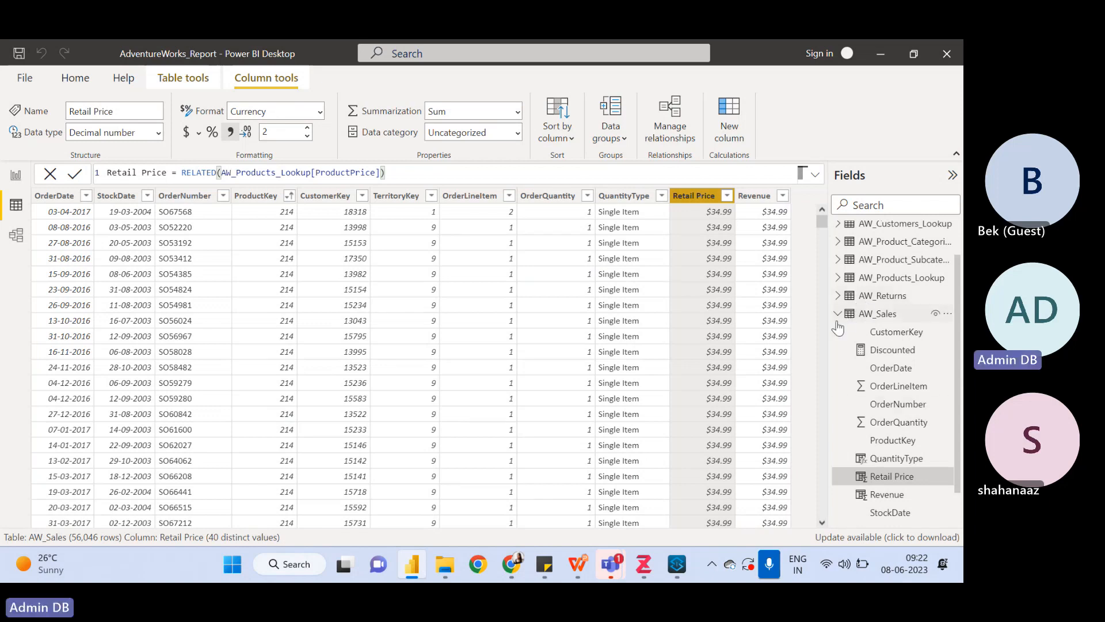
pyautogui.click(838, 314)
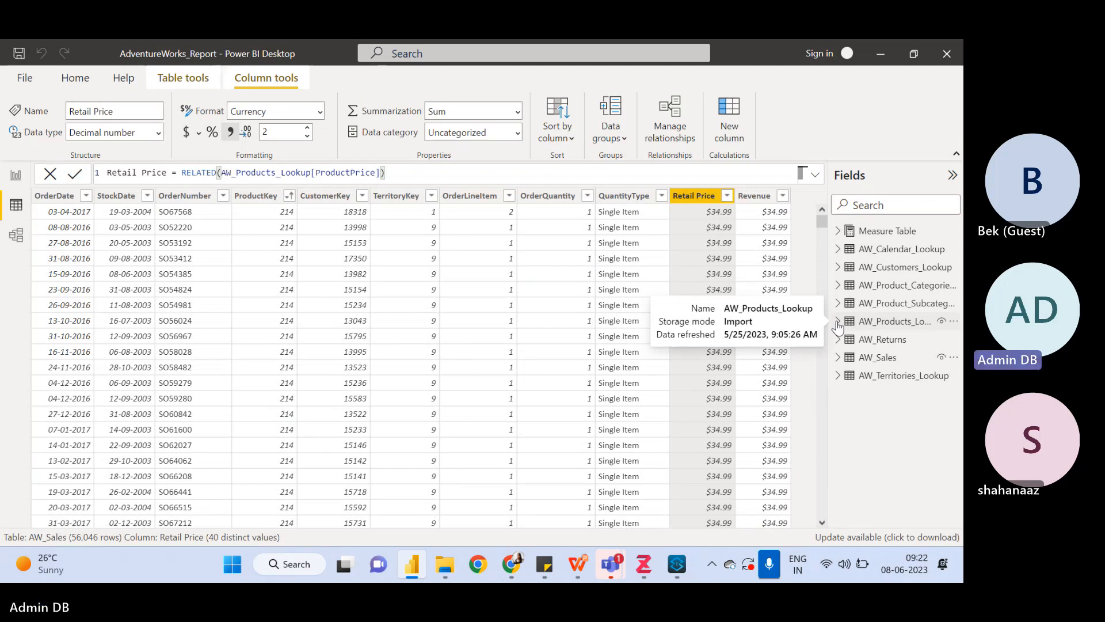
pyautogui.click(845, 231)
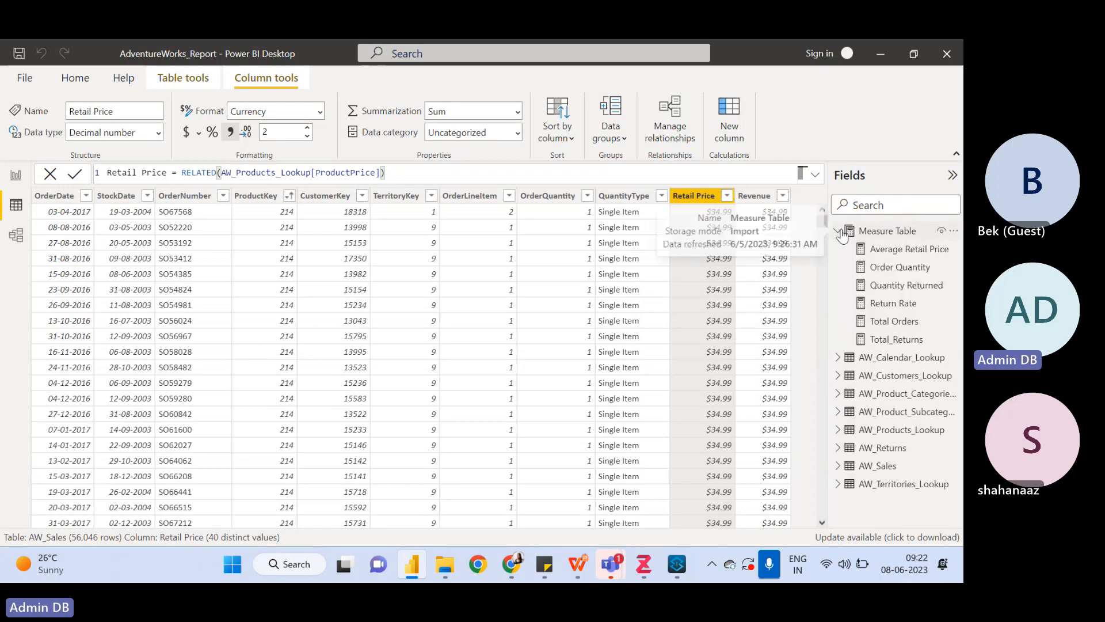
pyautogui.click(411, 567)
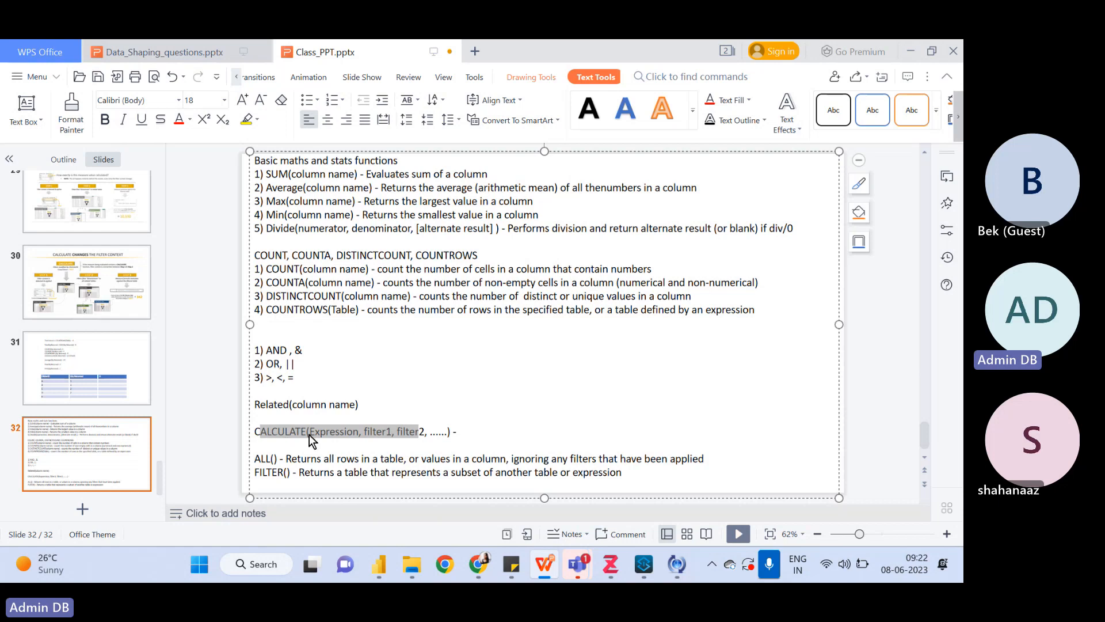
pyautogui.click(378, 568)
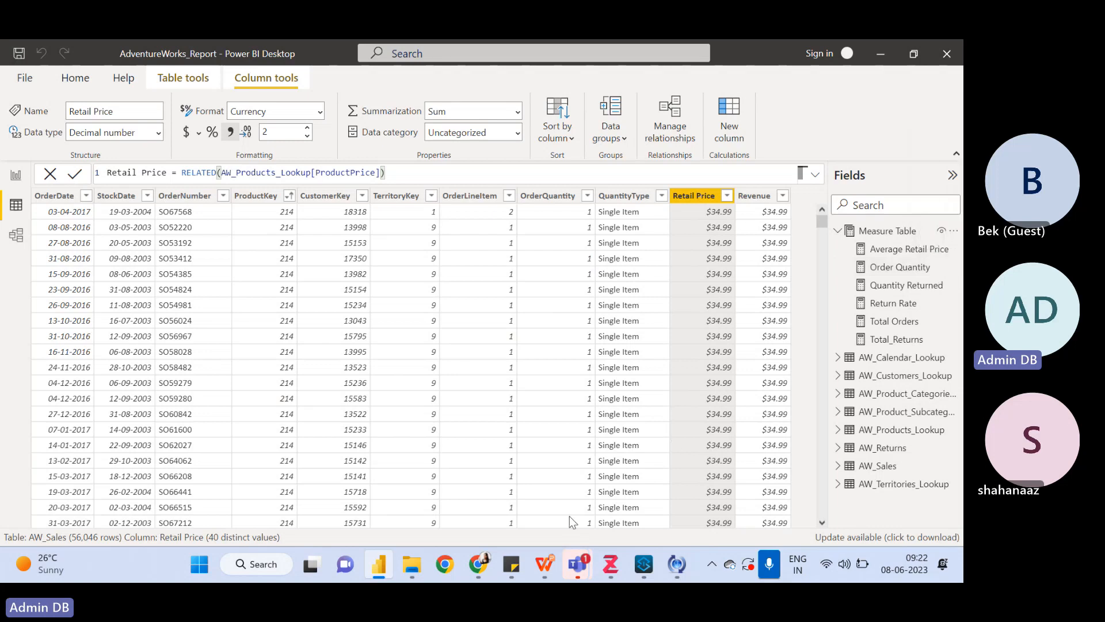
pyautogui.click(382, 567)
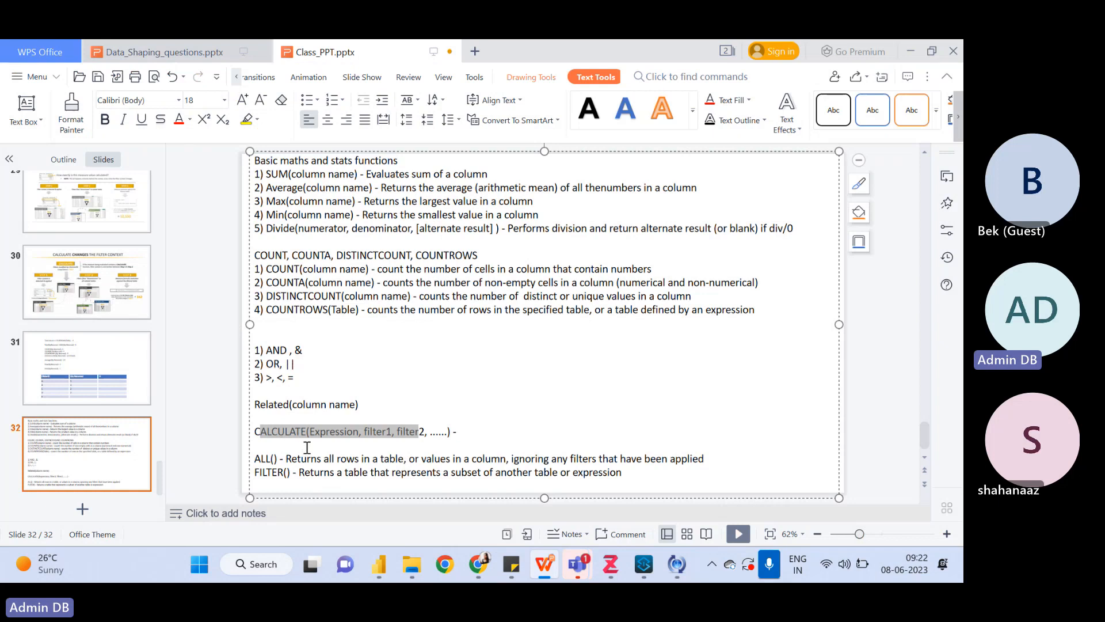
pyautogui.click(380, 565)
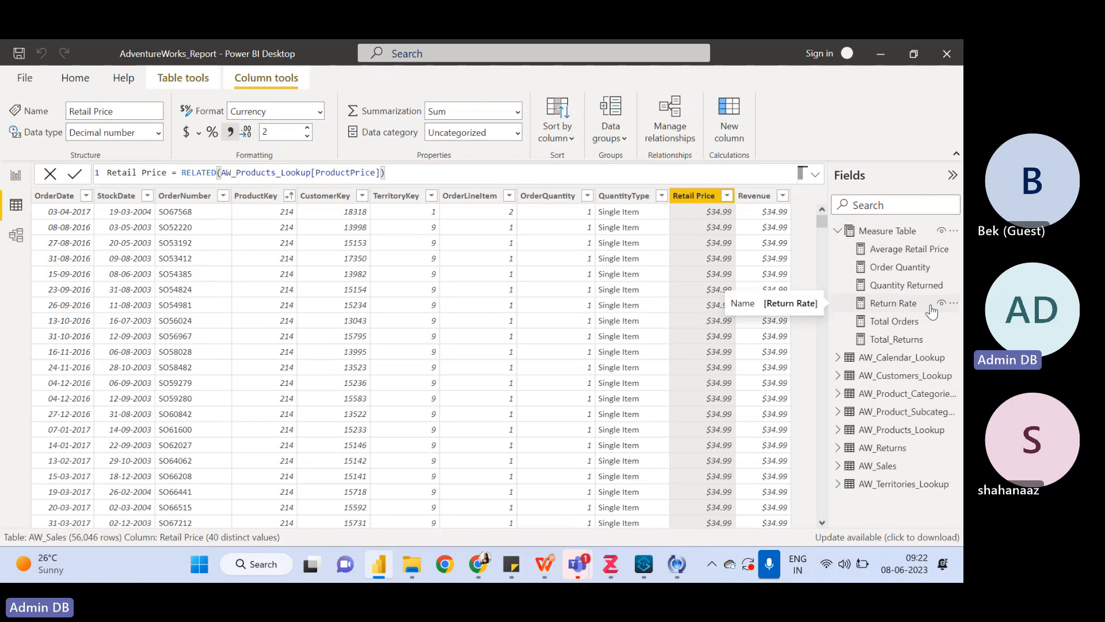
# - Add a new measure to Measure Table and begin its formula as Bulk Order = Calculate(
pyautogui.click(953, 231)
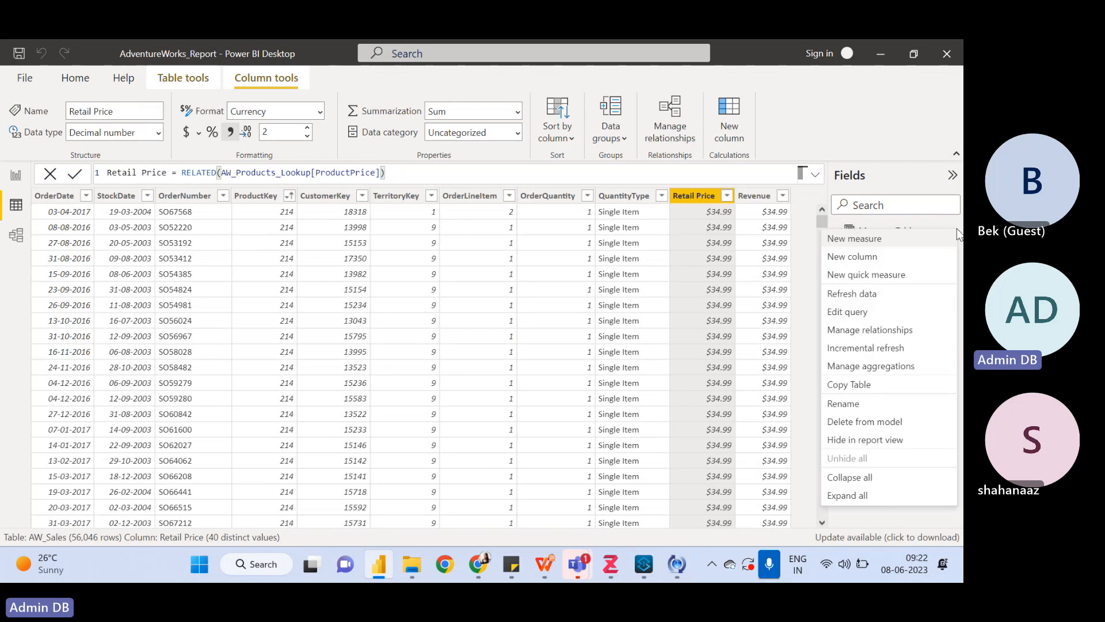
pyautogui.click(837, 240)
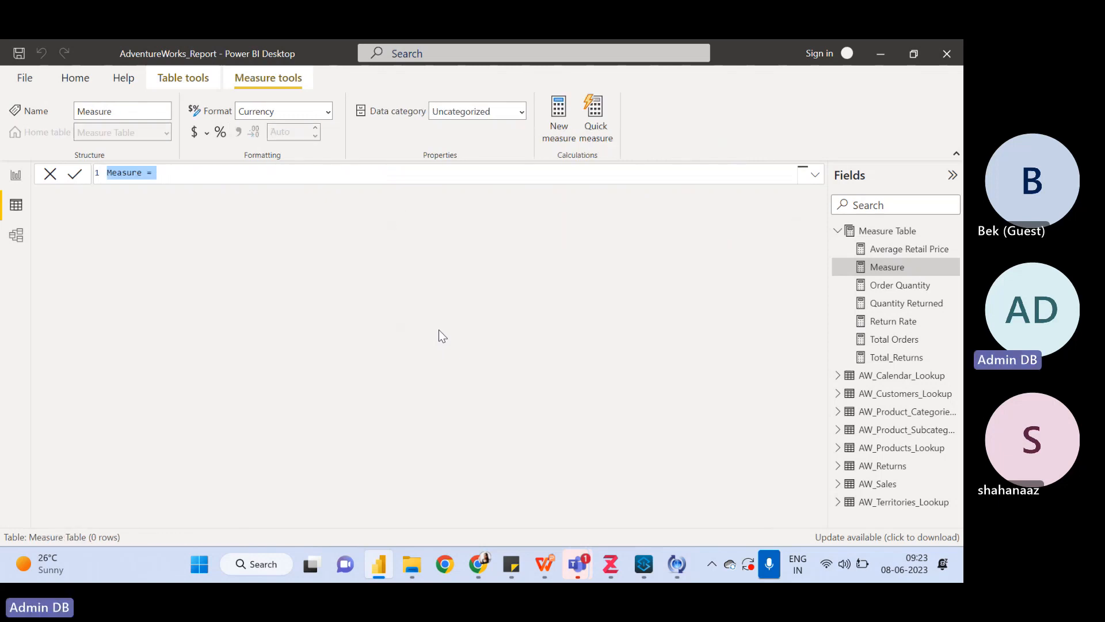
pyautogui.write('B')
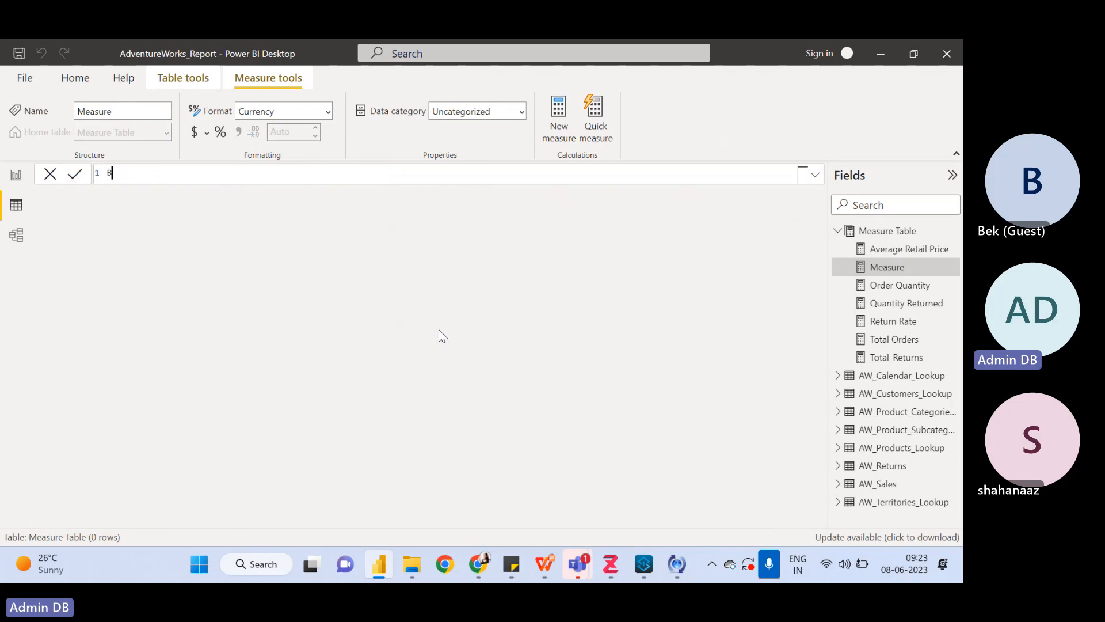
pyautogui.write('ulk Order = ')
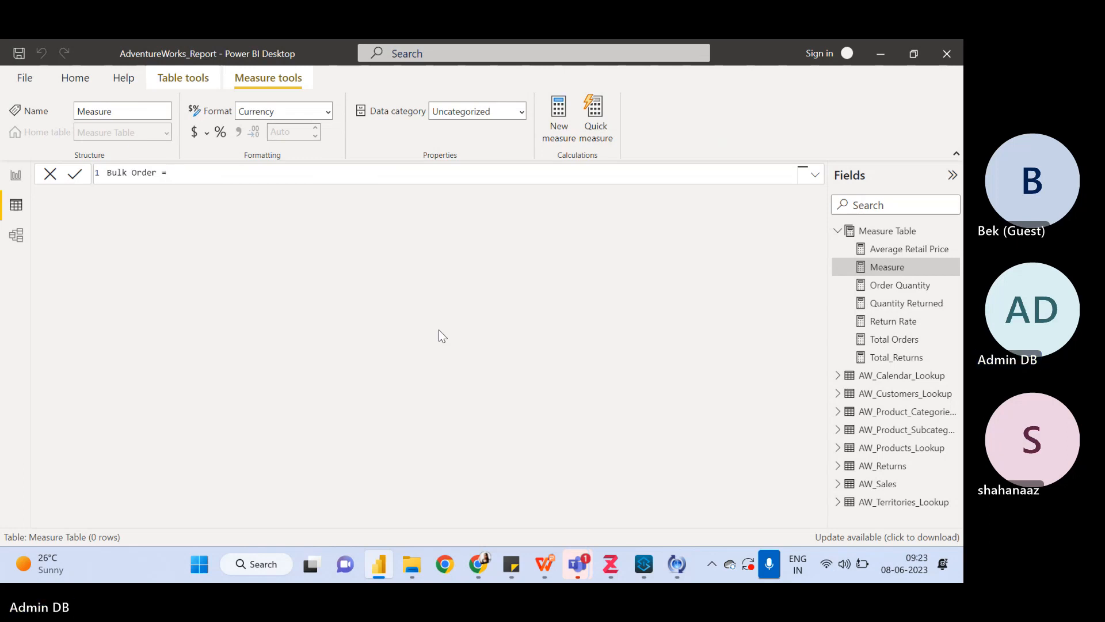
pyautogui.write('Ca')
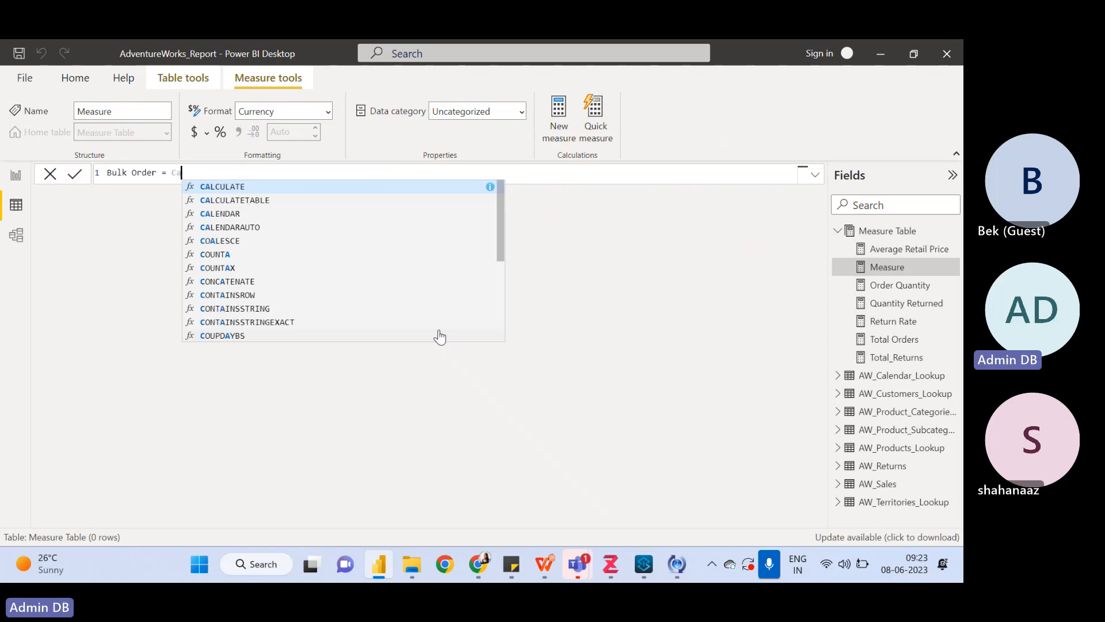
pyautogui.write('lculate')
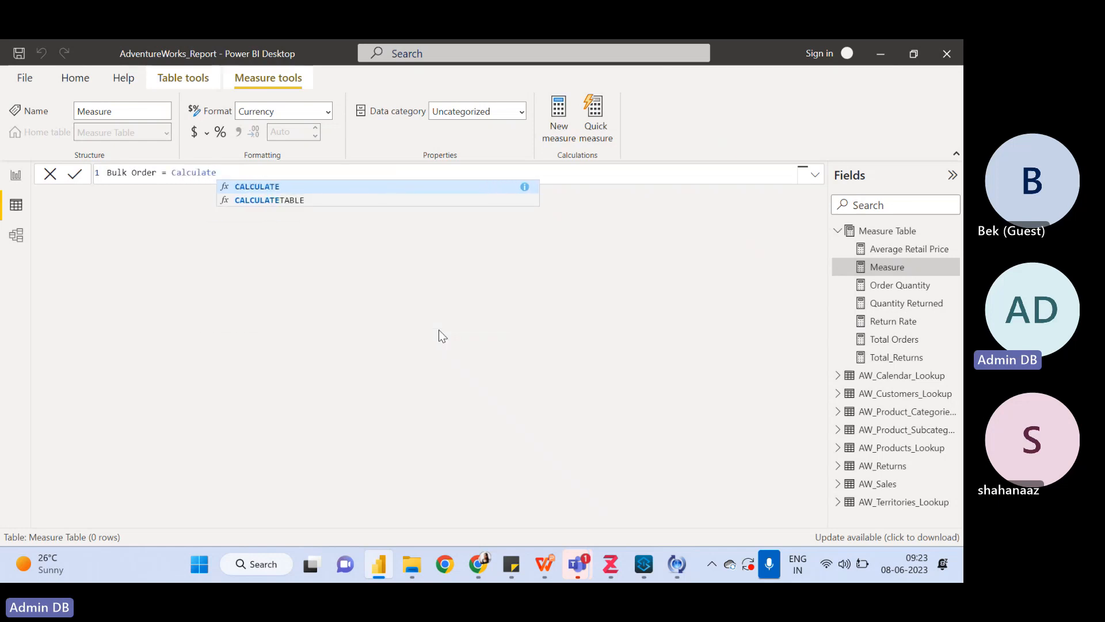
pyautogui.write('(')
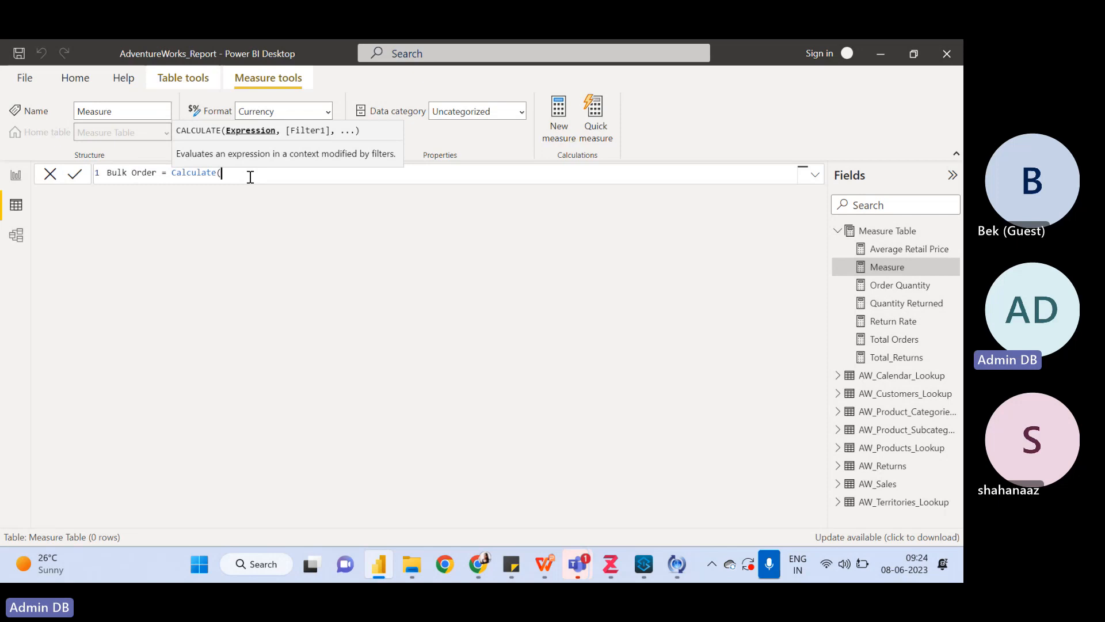
# - Insert 'Measure Table'[Total Orders] as the expression argument of the Bulk Order measure's Calculate function
pyautogui.write('Total')
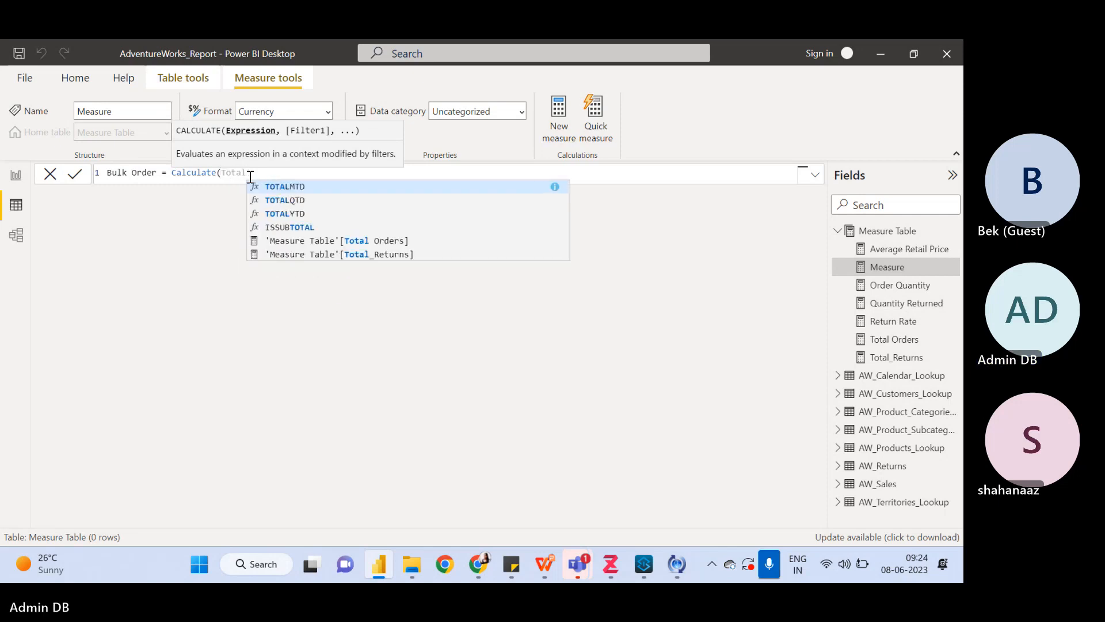
pyautogui.press('Down')
pyautogui.press('Down')
pyautogui.press('Down')
pyautogui.press('Down')
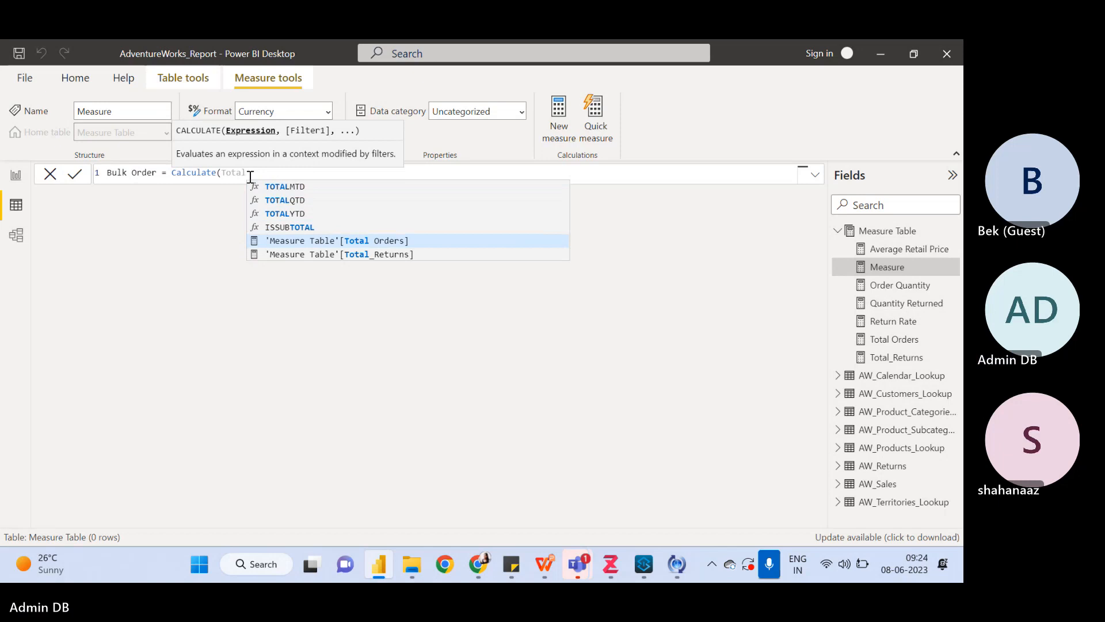
pyautogui.press('Tab')
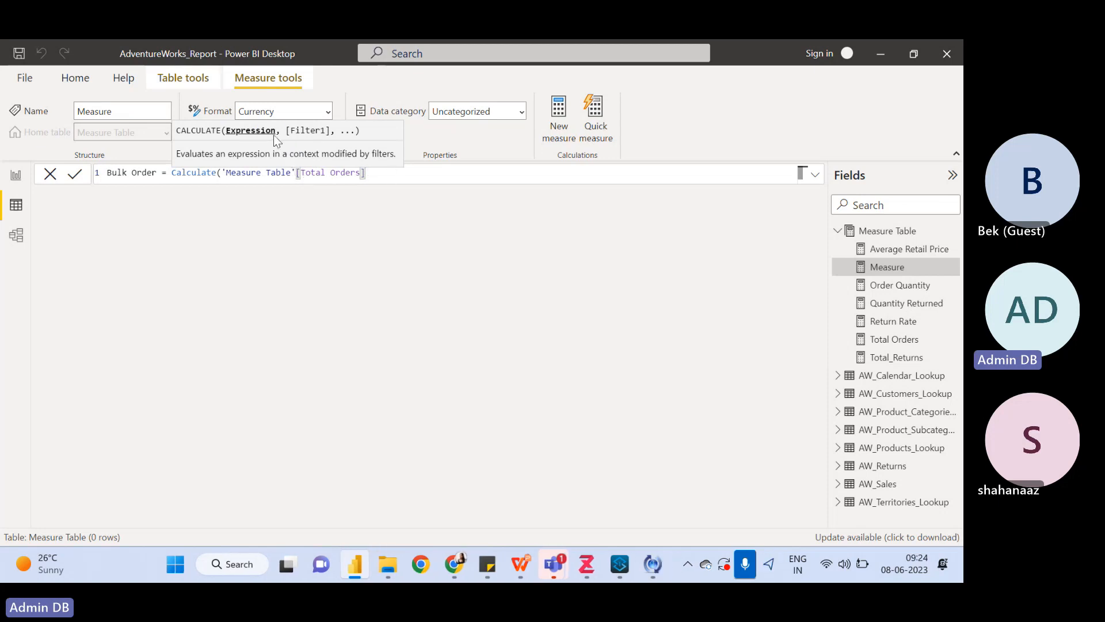
# - Complete the Bulk Order measure with the filter AW_Sales[OrderQuantity] > 1 and commit the formula
pyautogui.write(',')
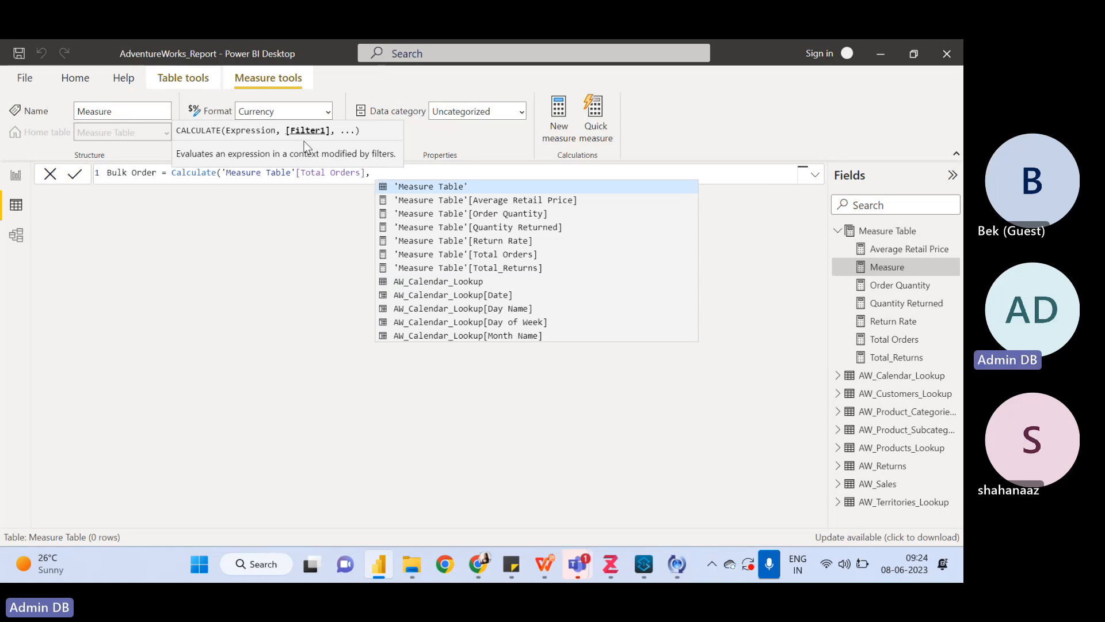
pyautogui.write('order')
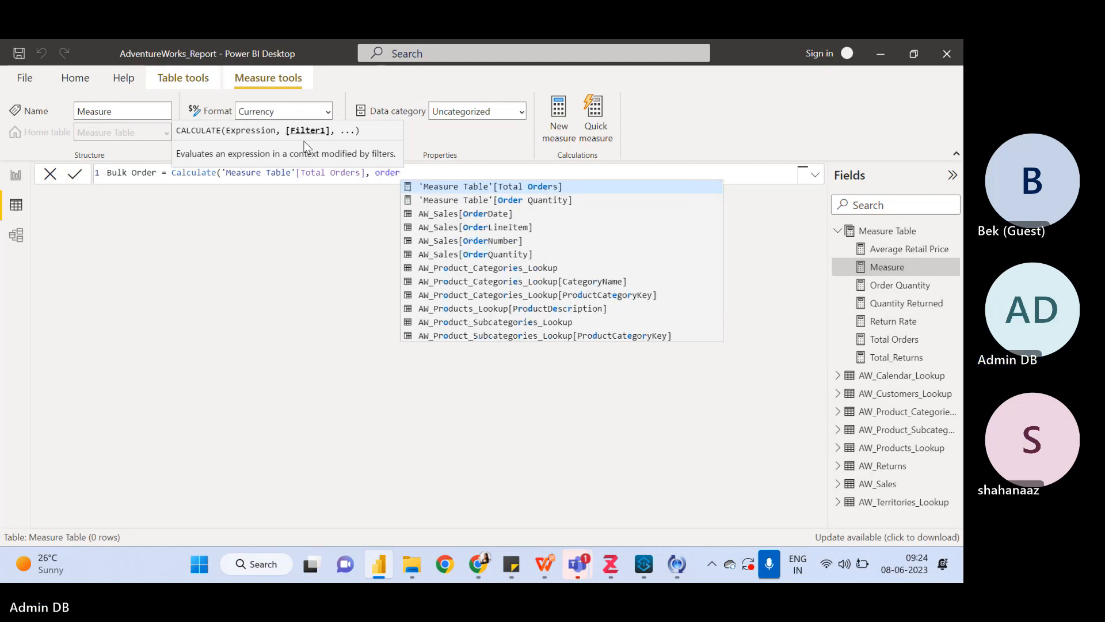
pyautogui.press('Down')
pyautogui.press('Down')
pyautogui.press('Down')
pyautogui.press('Down')
pyautogui.press('Down')
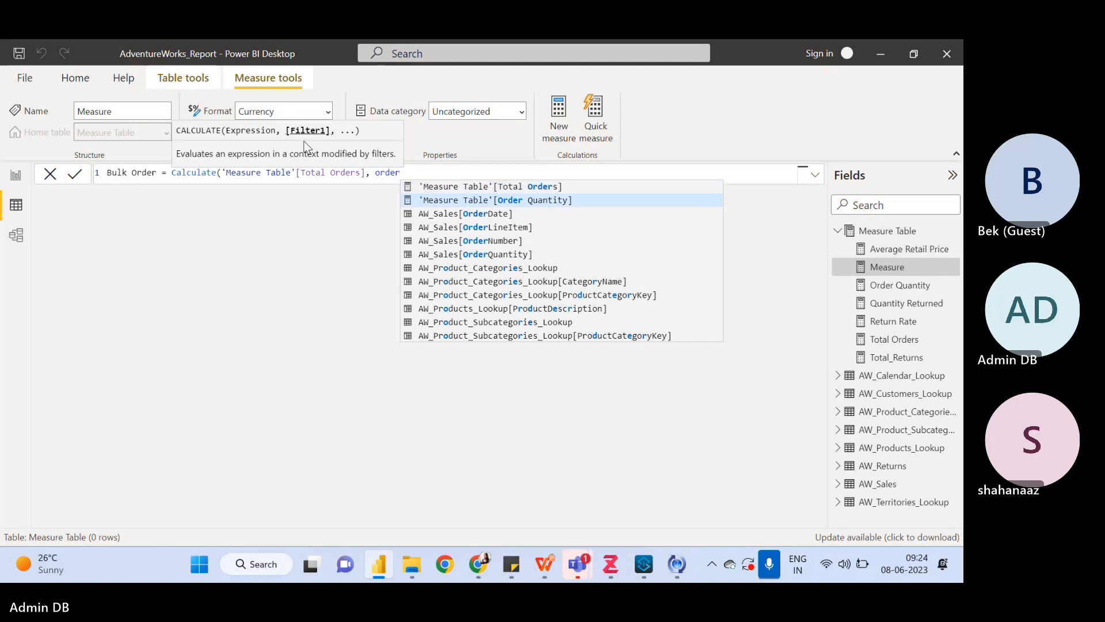
pyautogui.press('Tab')
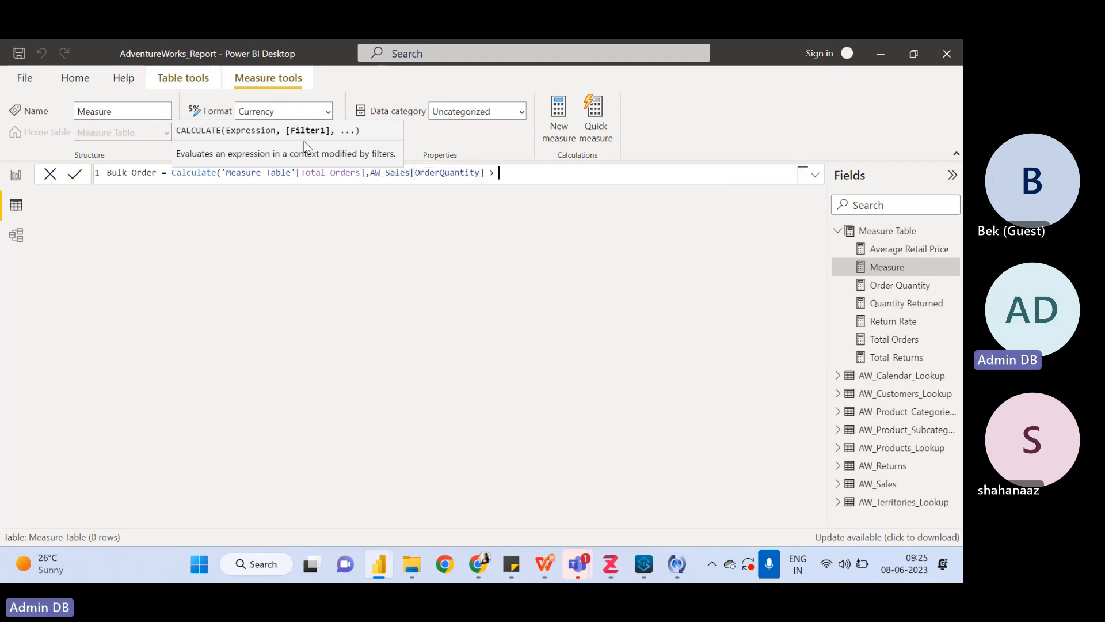
pyautogui.write('> 1)')
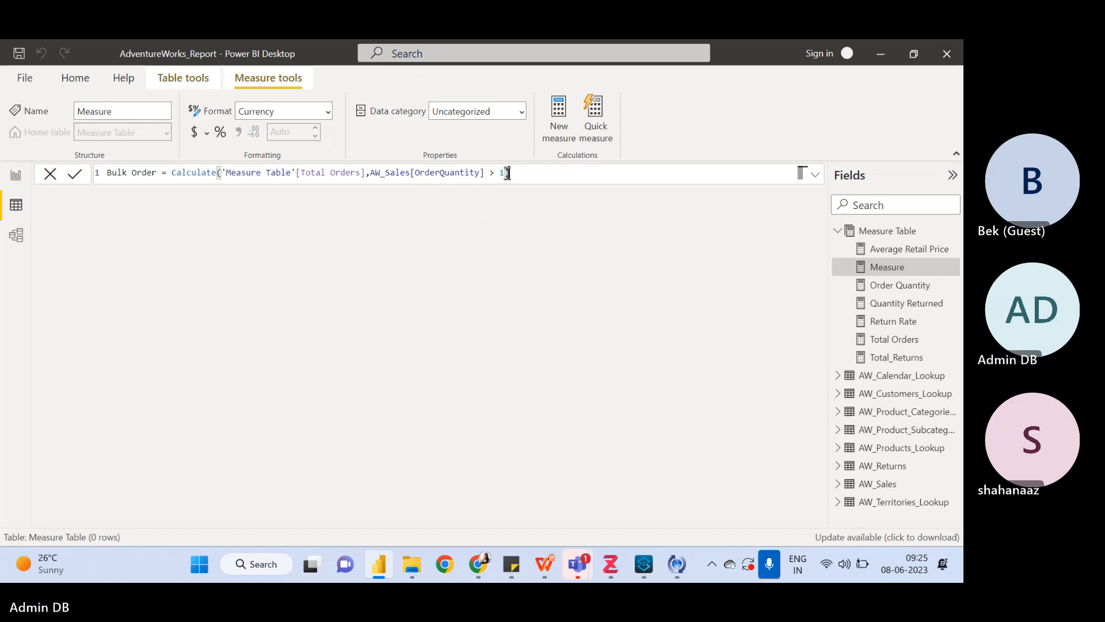
pyautogui.moveTo(506, 173); pyautogui.dragTo(377, 176)
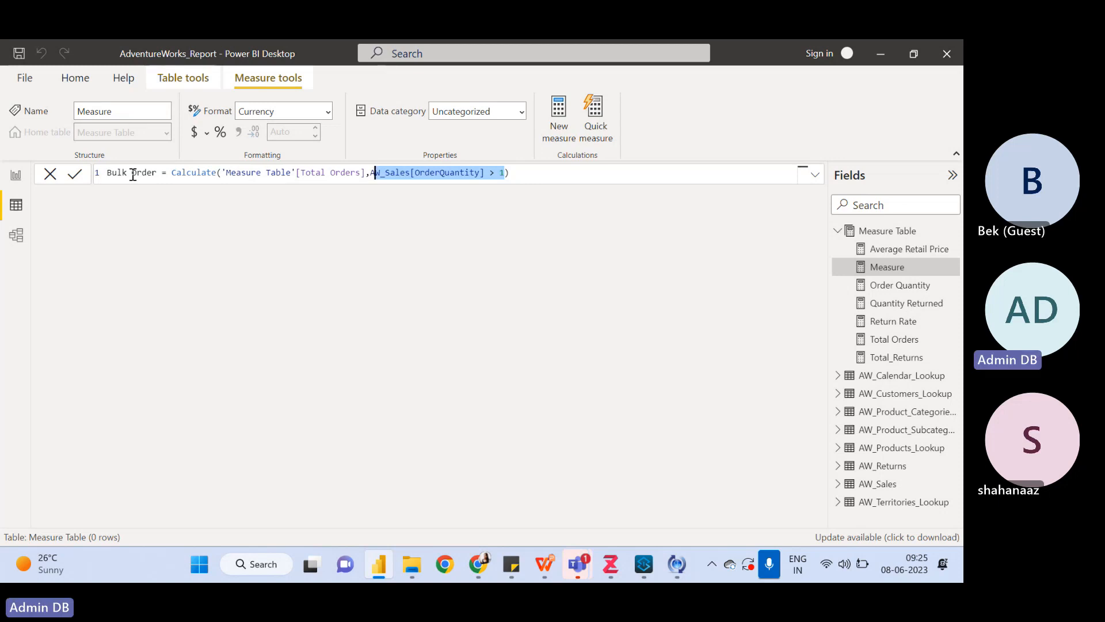
pyautogui.press('Return')
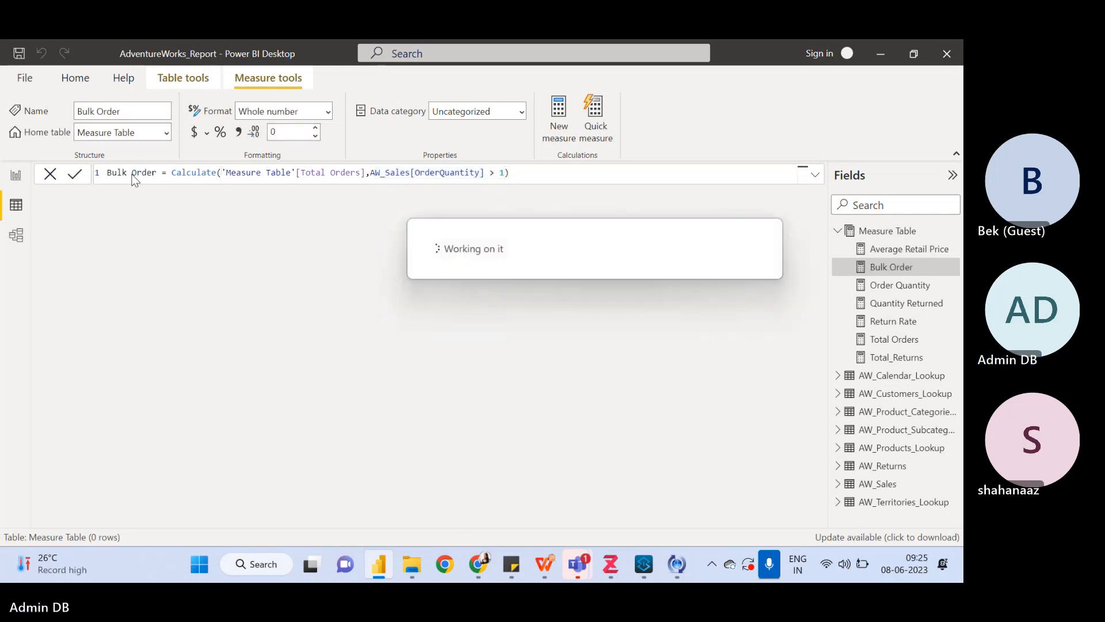
# - Remove all measures from the values of the CategoryName matrix on Page 1 of the report
pyautogui.click(15, 177)
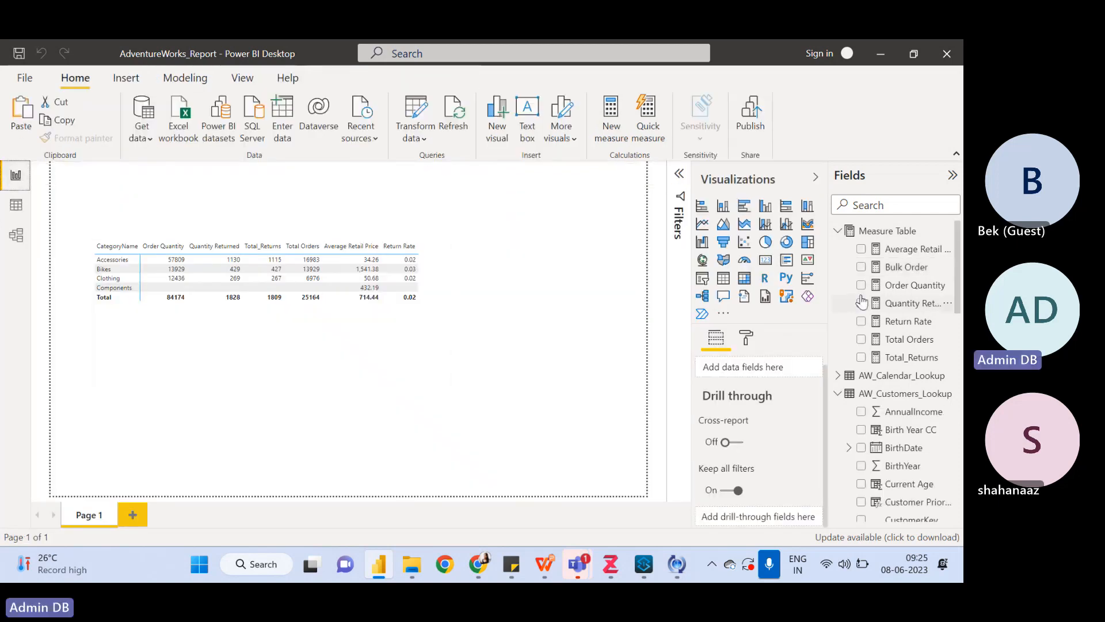
pyautogui.click(400, 321)
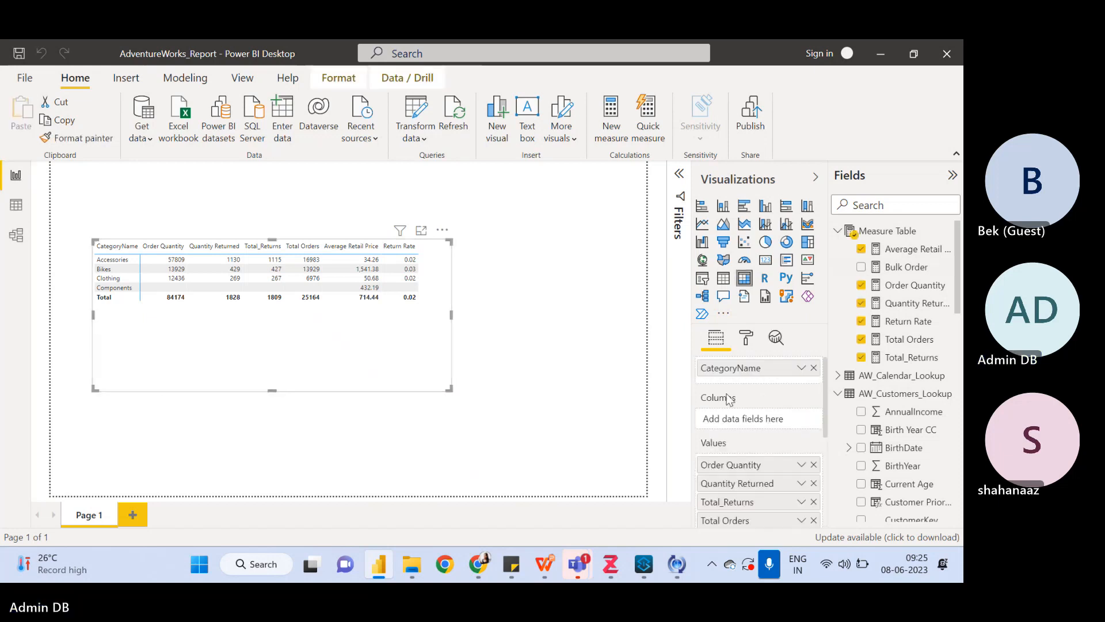
pyautogui.click(814, 464)
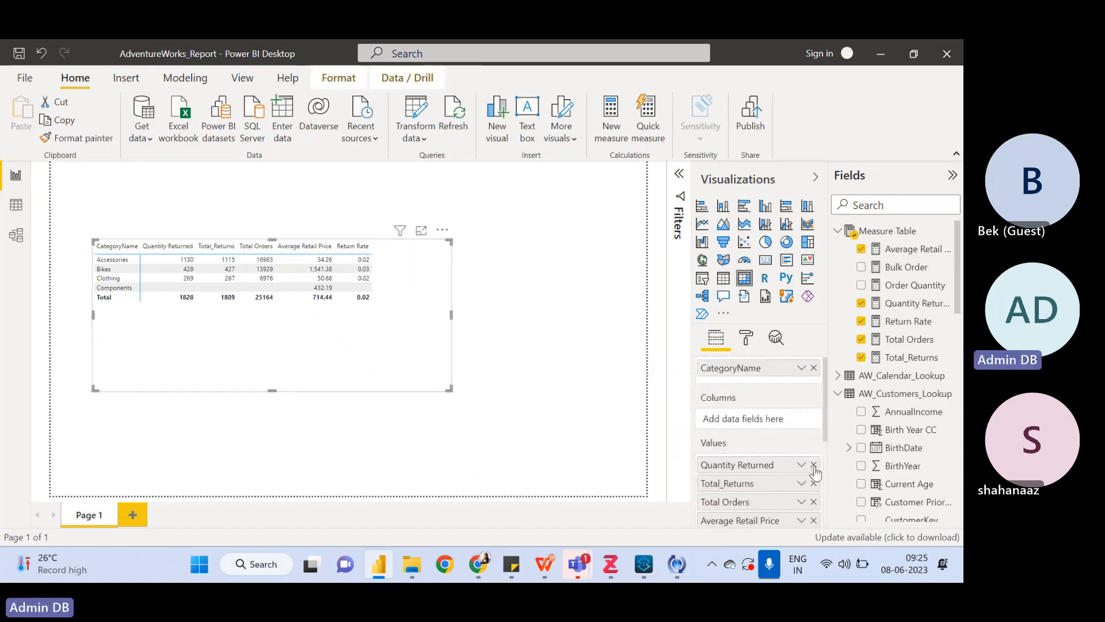
pyautogui.click(813, 464)
pyautogui.click(813, 464)
pyautogui.click(813, 464)
pyautogui.click(813, 464)
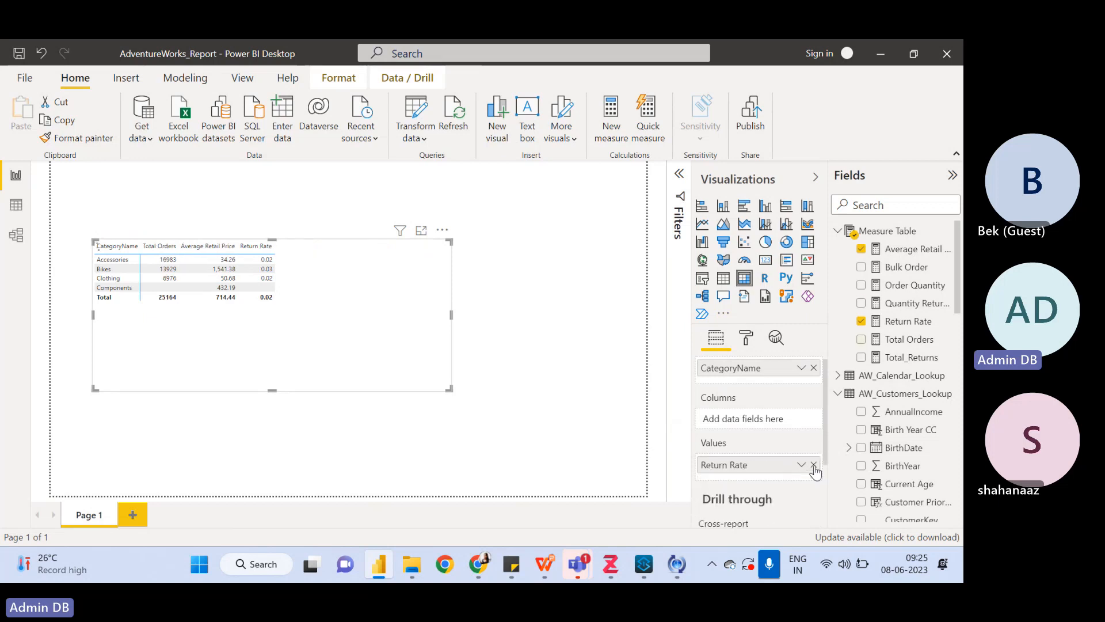
pyautogui.click(813, 464)
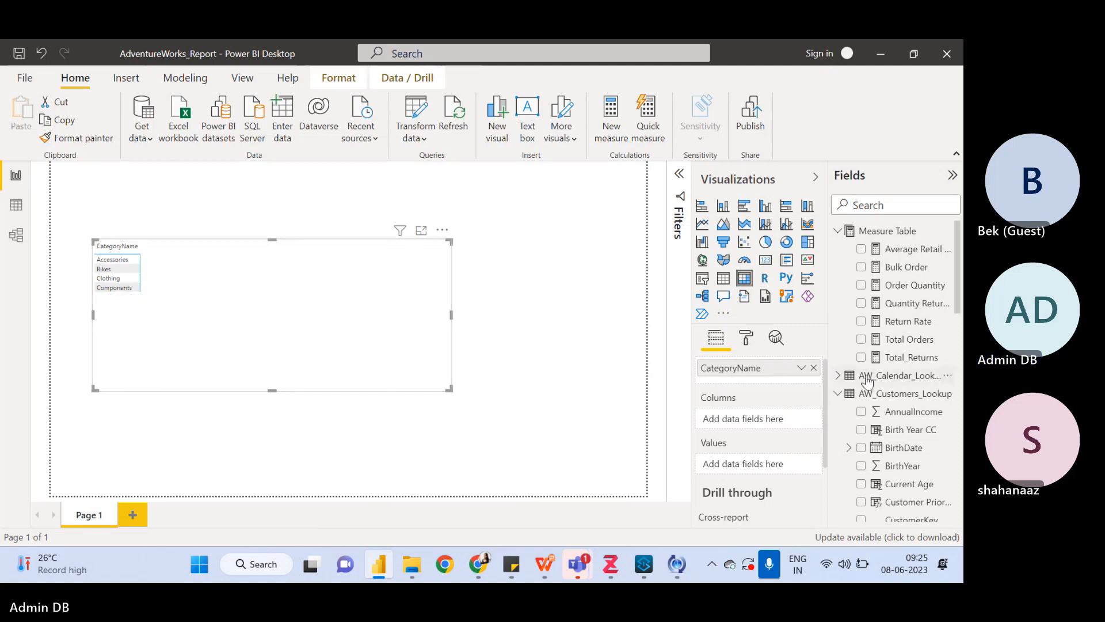
# - Add the Total Orders measure to the values of the CategoryName matrix
pyautogui.moveTo(910, 286)
pyautogui.mouseDown()
pyautogui.moveTo(777, 424)
pyautogui.moveTo(834, 343)
pyautogui.moveTo(911, 292)
pyautogui.mouseUp()
pyautogui.moveTo(915, 340); pyautogui.dragTo(757, 463)
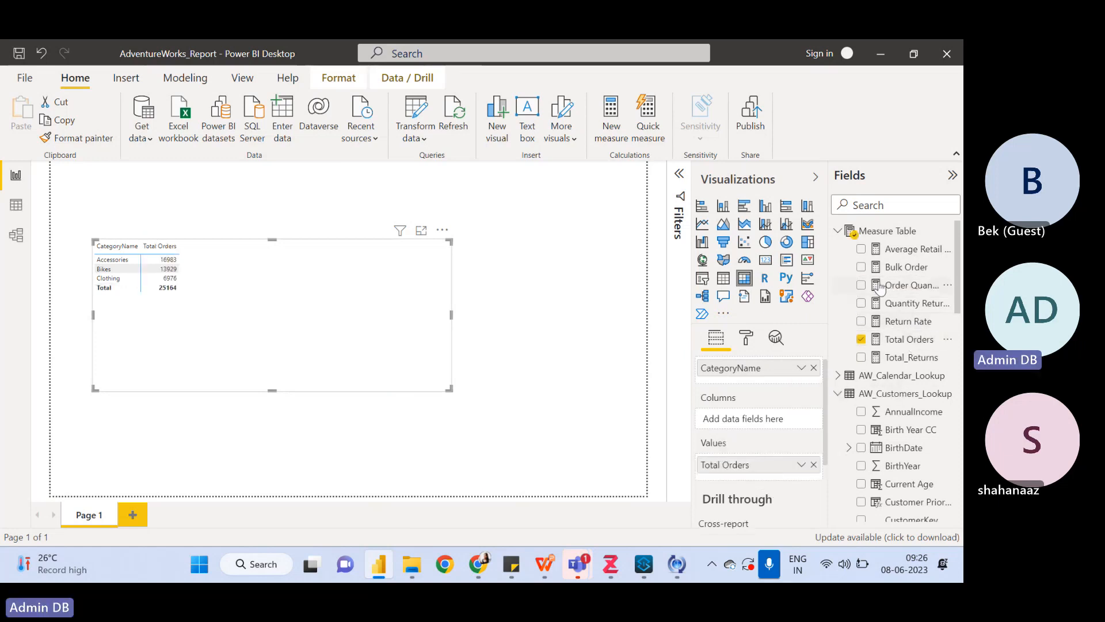
# - Add the Bulk Order measure to the values of the CategoryName matrix and display the measure's formula
pyautogui.moveTo(912, 268); pyautogui.dragTo(753, 477)
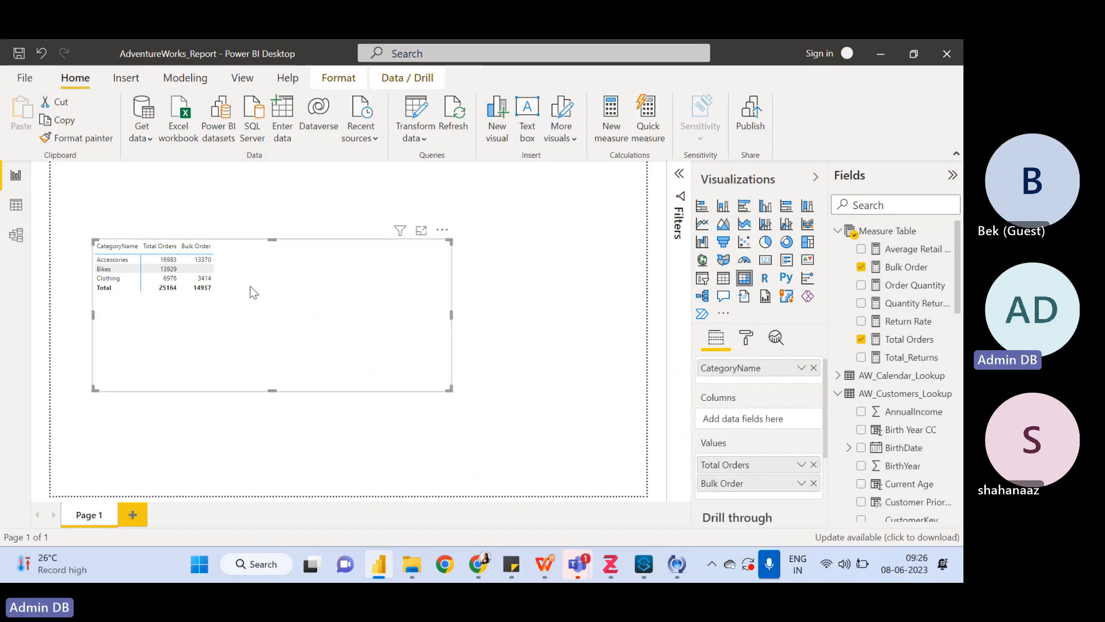
pyautogui.click(893, 271)
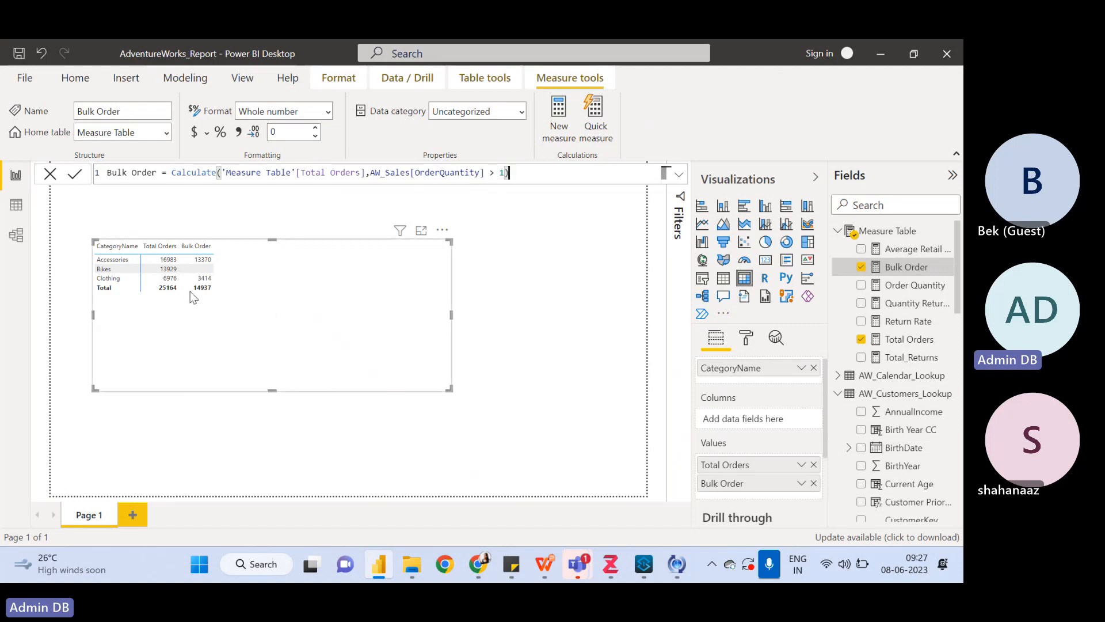
pyautogui.moveTo(164, 288)
# - Open the AW_Sales table in Data view and look over its fields and OrderQuantity column
pyautogui.click(17, 206)
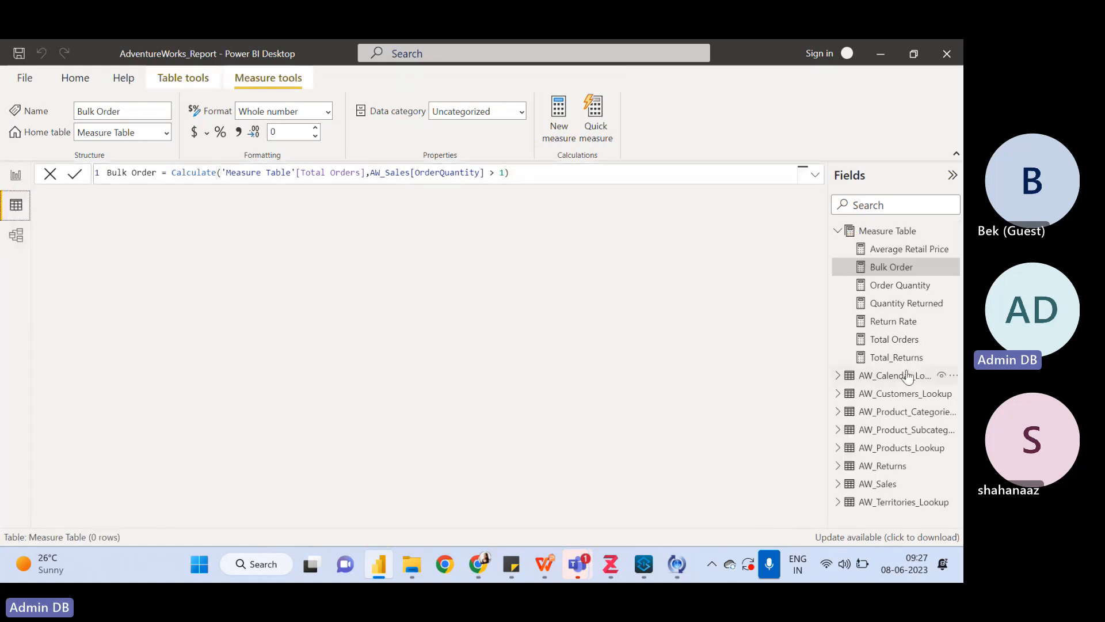
pyautogui.click(837, 230)
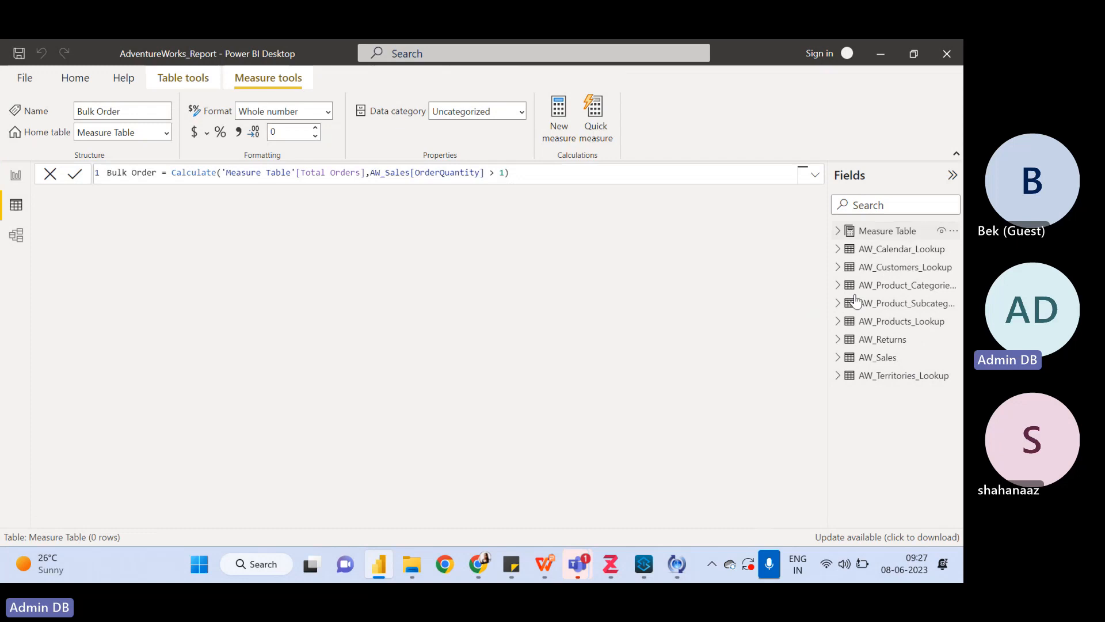
pyautogui.click(881, 358)
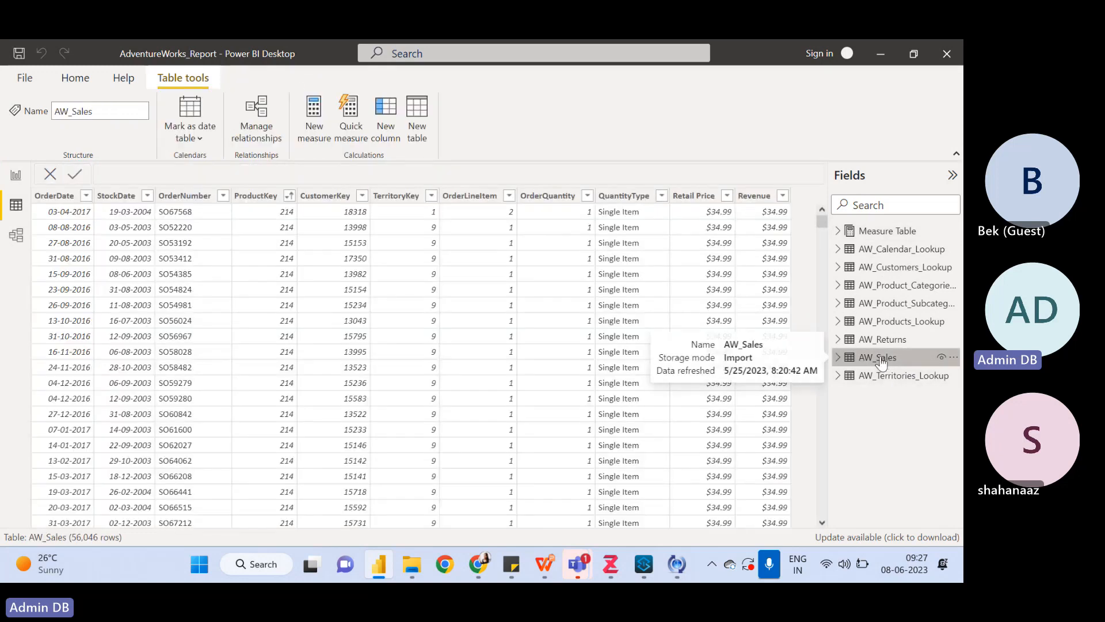
pyautogui.click(837, 358)
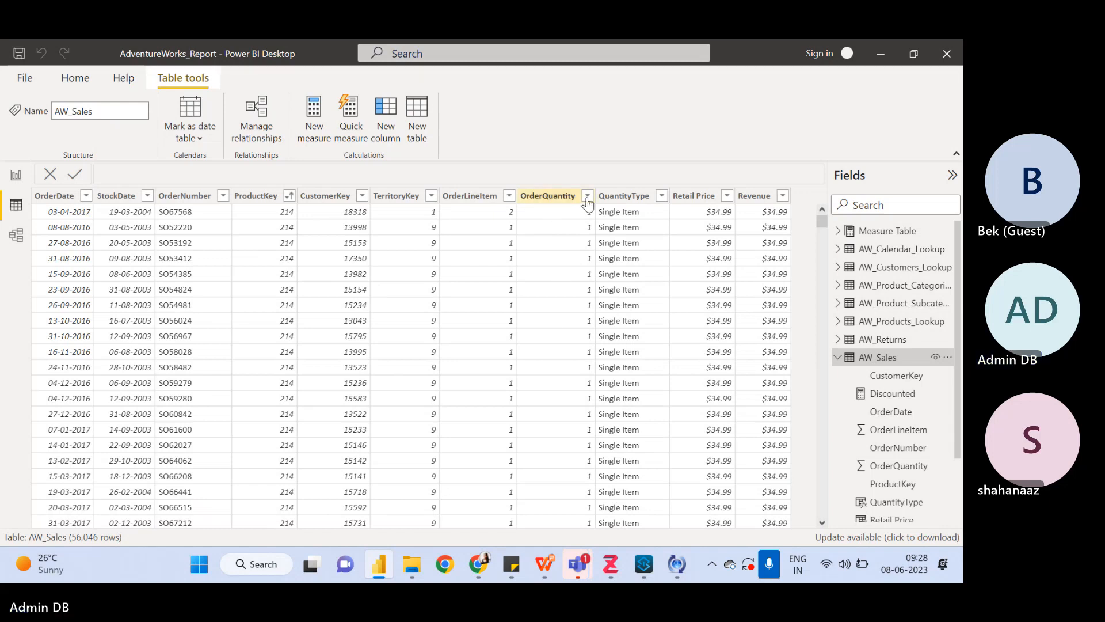
pyautogui.click(838, 357)
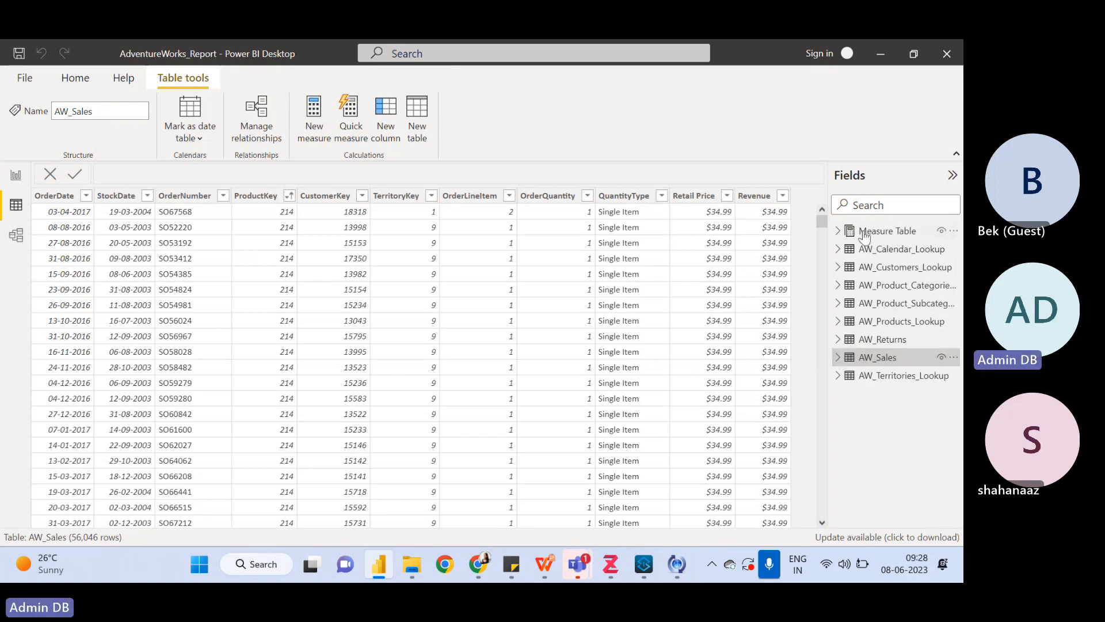
# - Display the formula of the Total Orders measure in the Measure Table
pyautogui.click(837, 231)
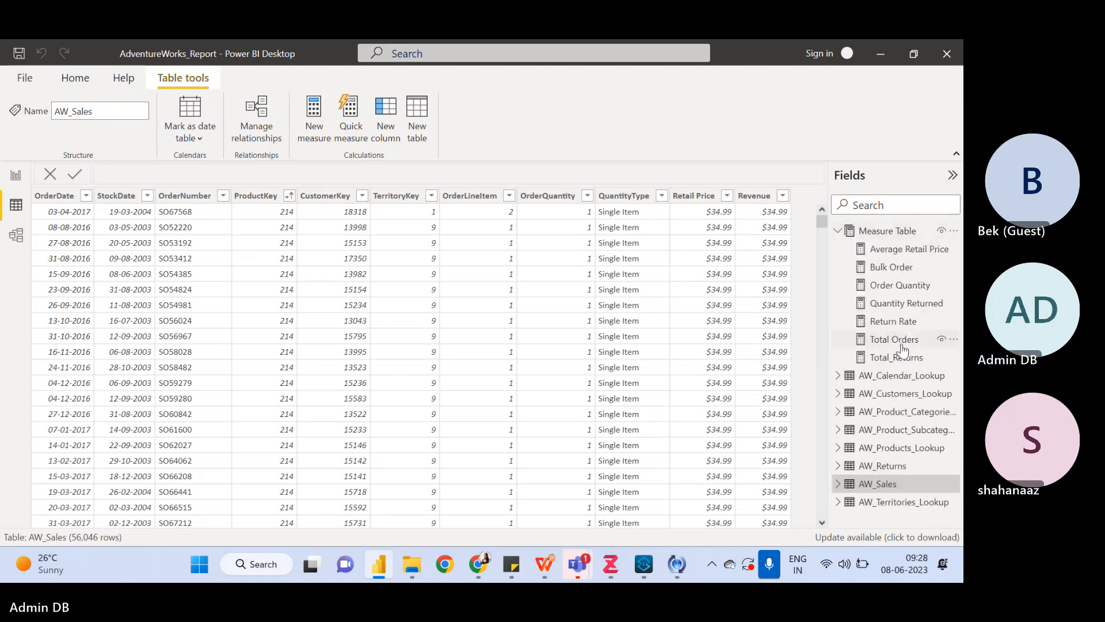
pyautogui.click(900, 342)
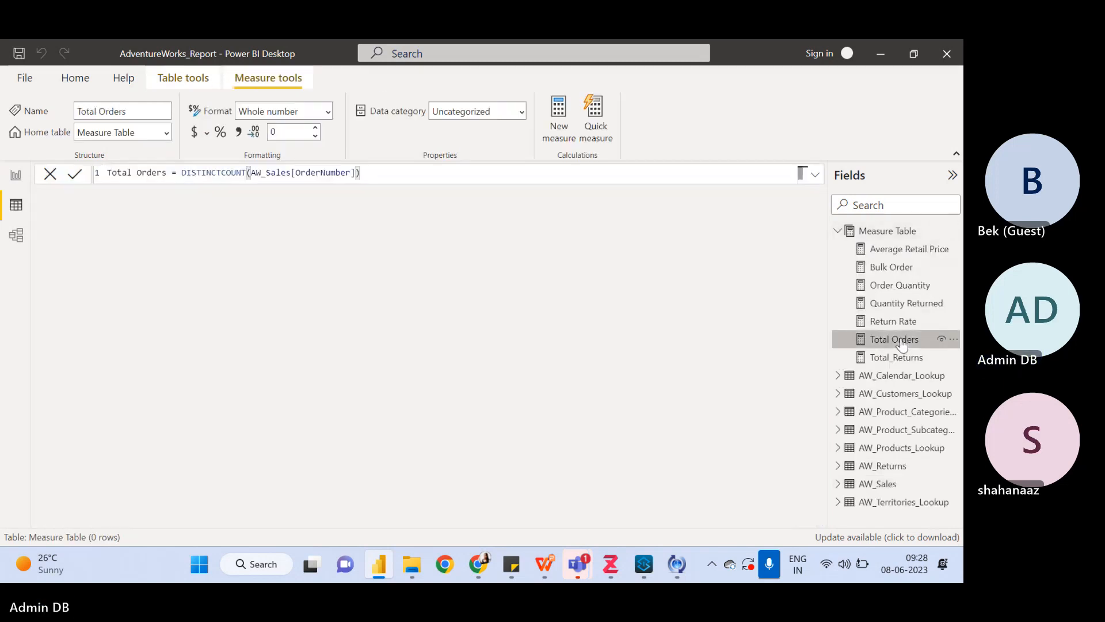
pyautogui.click(838, 232)
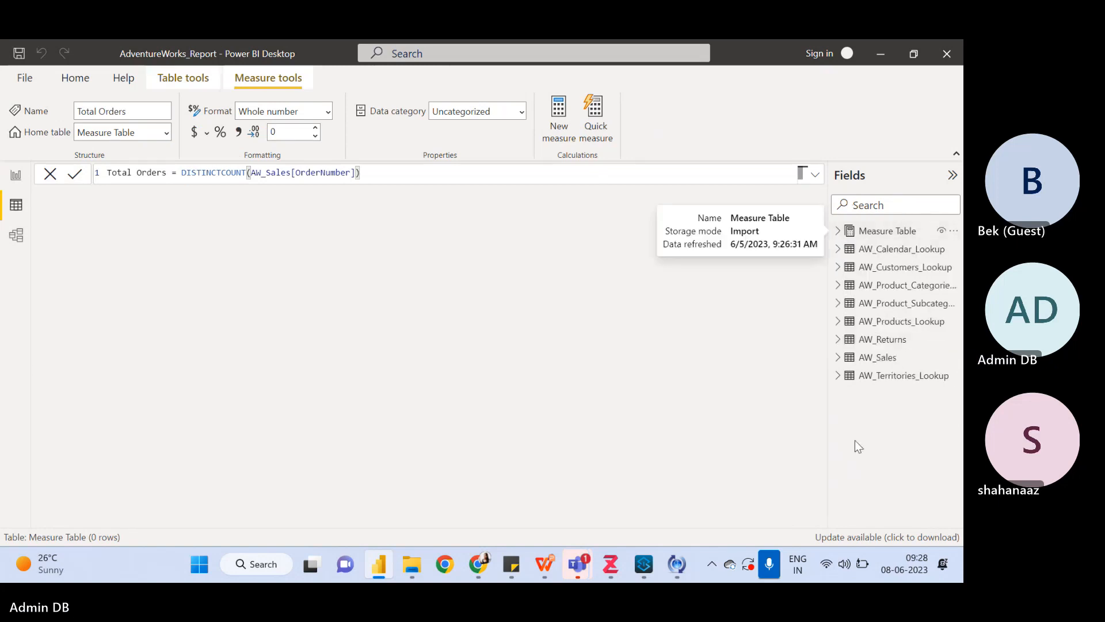
# - Return to the AW_Sales table data and compare its OrderNumber and OrderQuantity columns
pyautogui.click(875, 359)
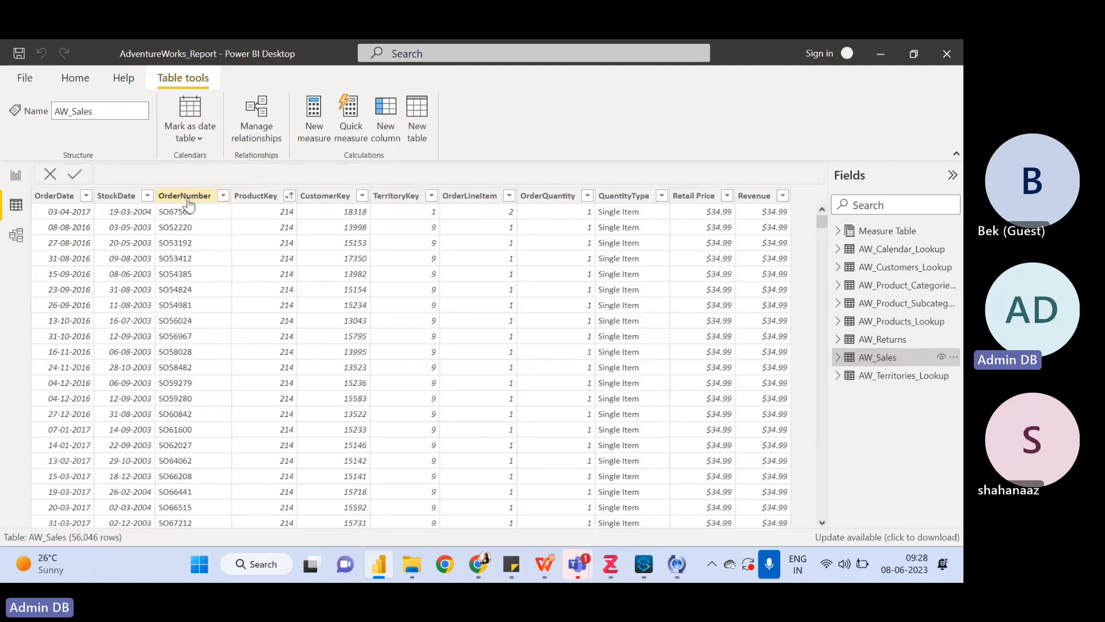
pyautogui.click(188, 196)
pyautogui.click(559, 202)
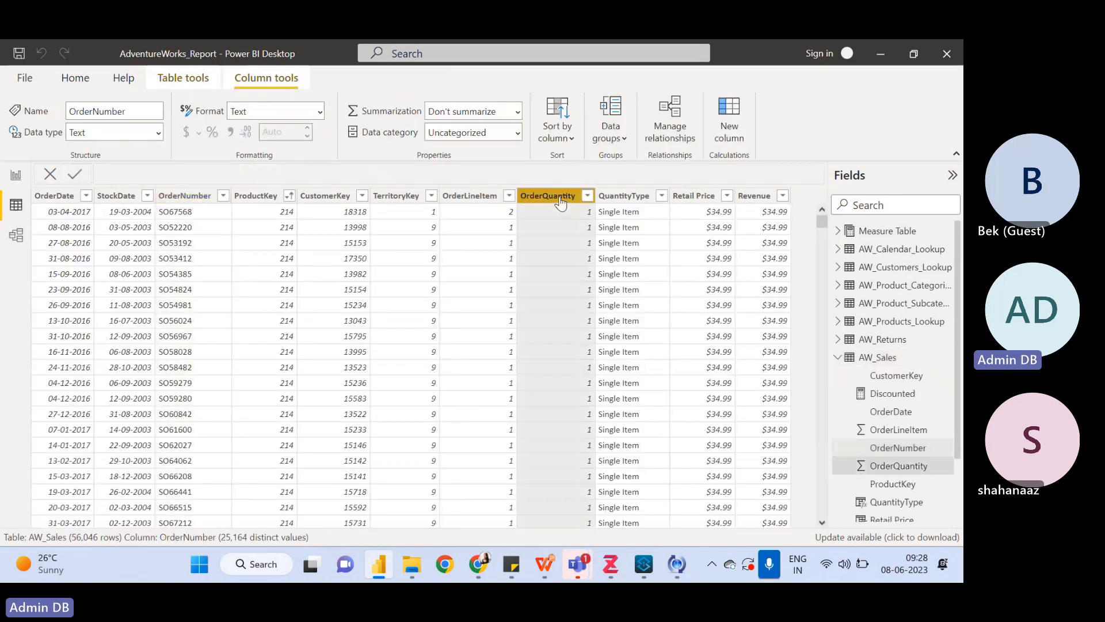
pyautogui.click(178, 196)
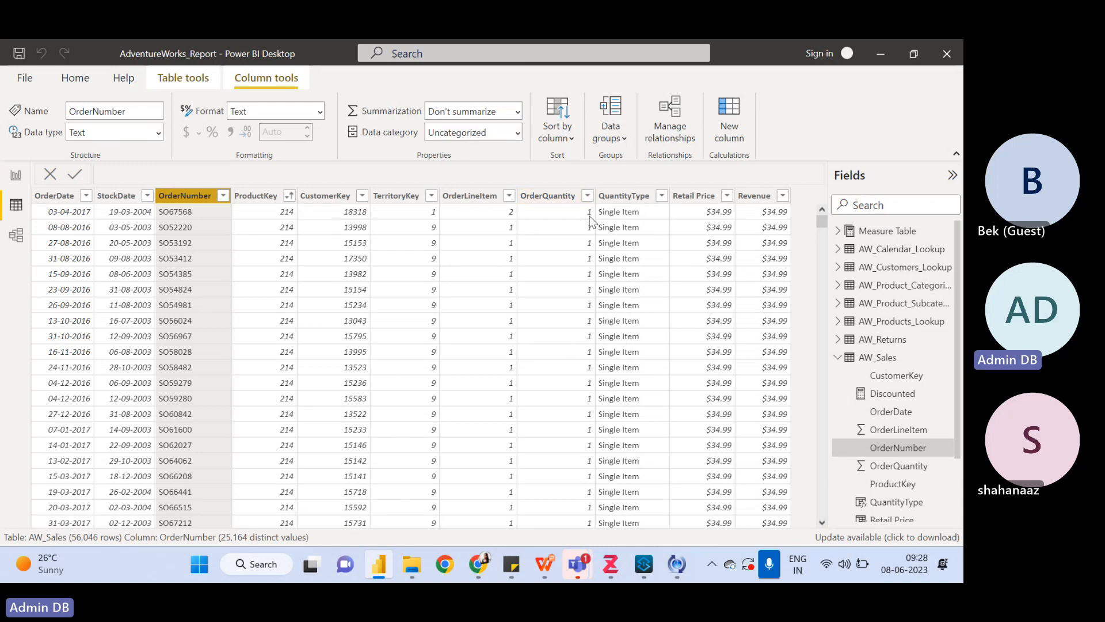
# - Filter the OrderQuantity column of AW_Sales to show only rows with the value 2
pyautogui.click(586, 201)
pyautogui.click(588, 196)
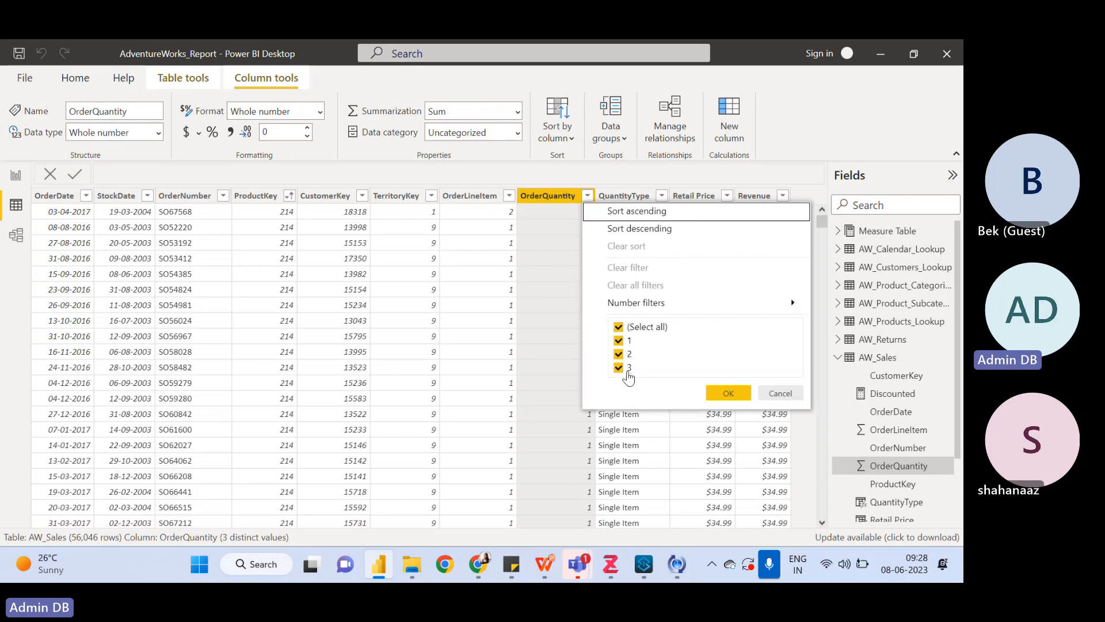
pyautogui.click(619, 330)
pyautogui.click(619, 340)
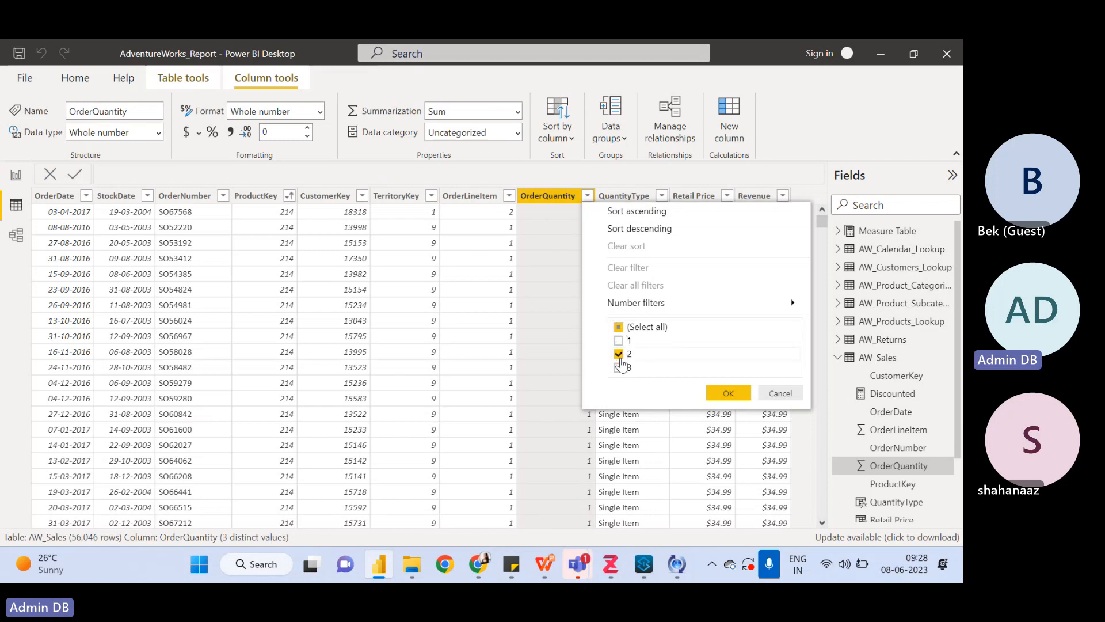
pyautogui.click(735, 395)
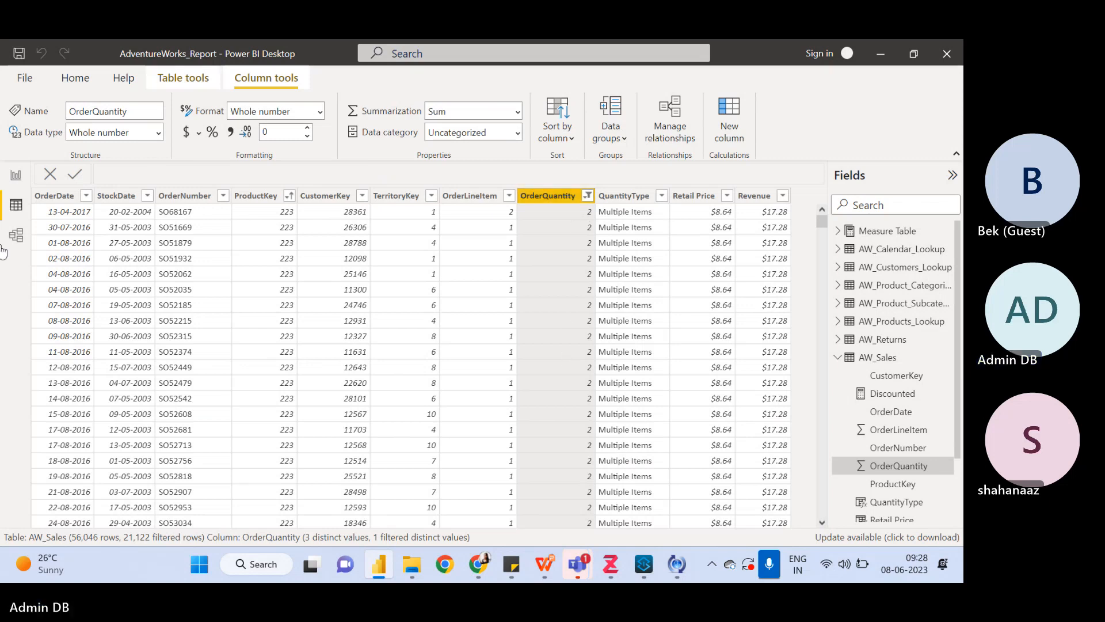
# - Return to the report page and review the Bulk Order formula against the Bikes row of the matrix
pyautogui.click(8, 178)
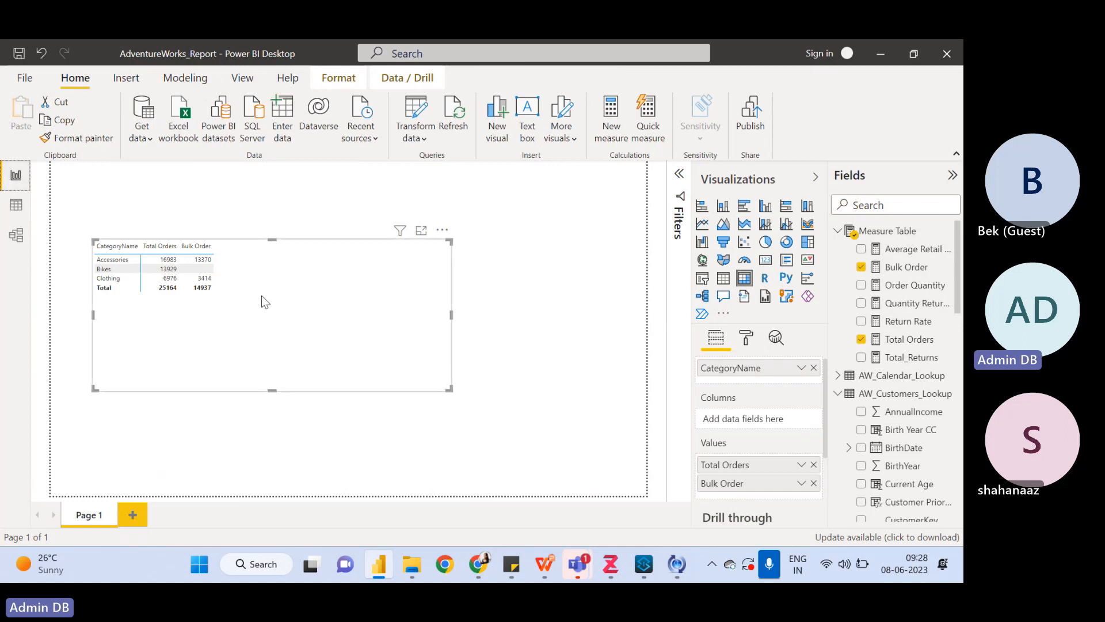
pyautogui.click(914, 268)
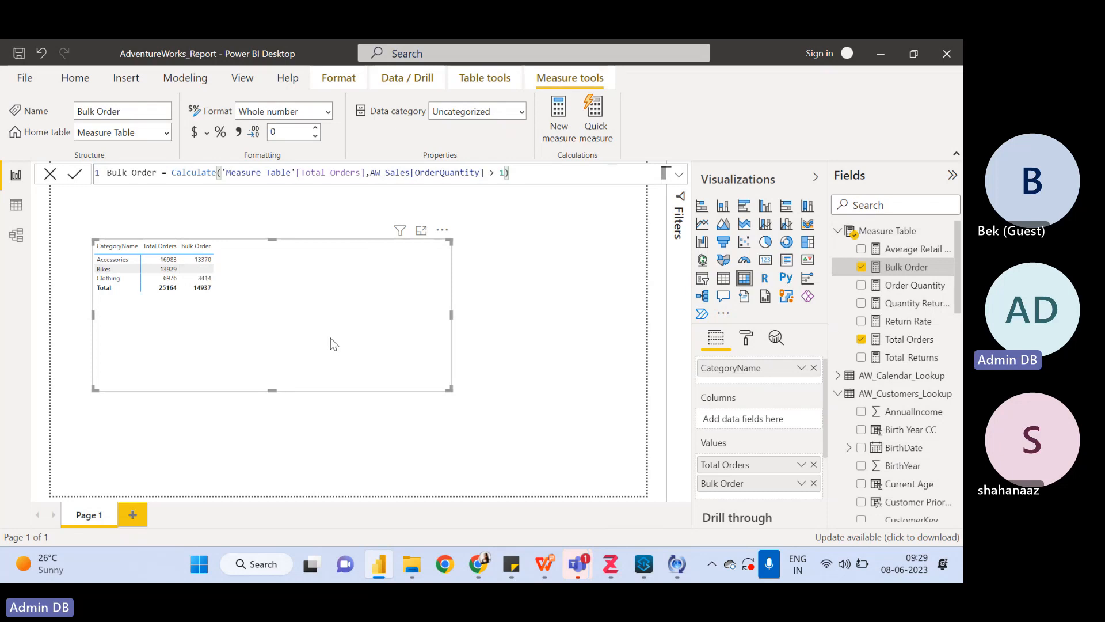
pyautogui.click(106, 274)
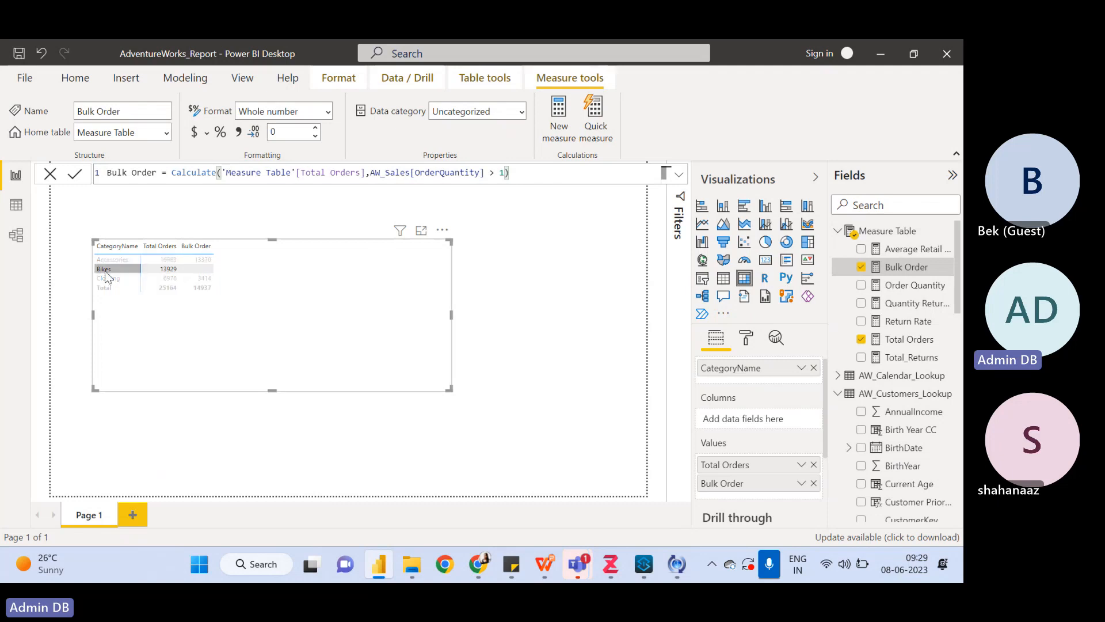
pyautogui.click(106, 273)
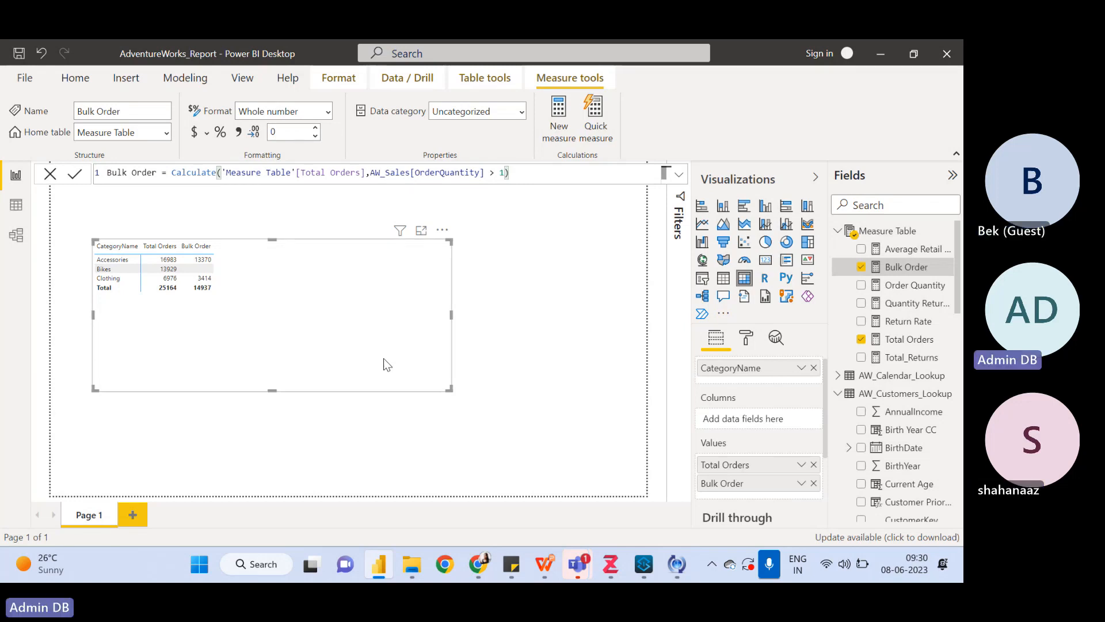
# - Switch to Class_PPT.pptx in WPS Office and show slide 30 on how CALCULATE changes the filter context
pyautogui.moveTo(545, 564)
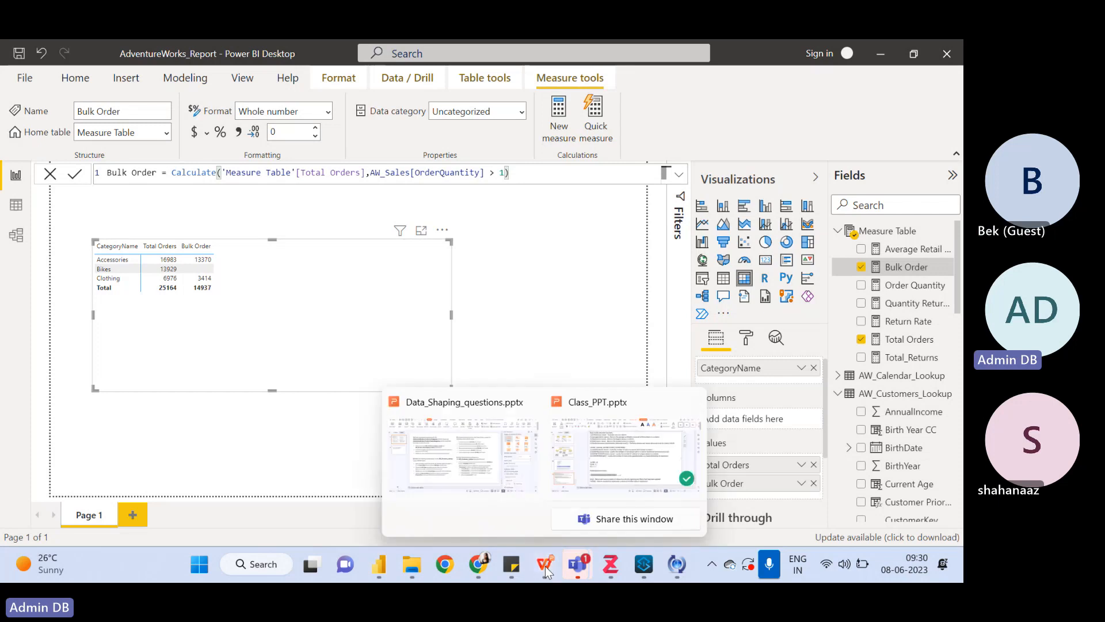
pyautogui.click(531, 326)
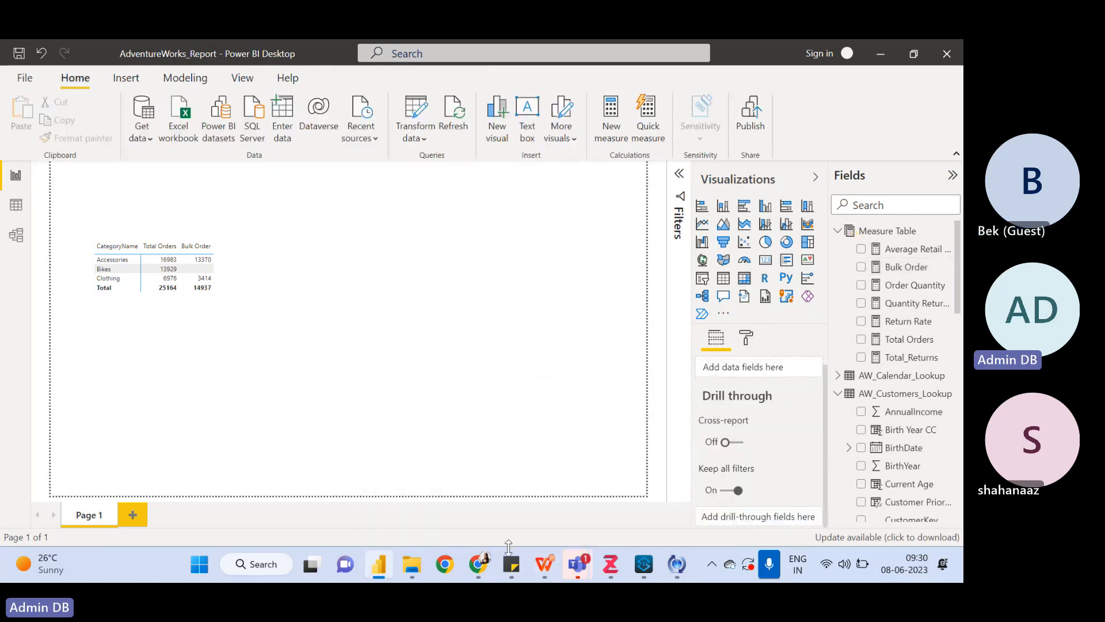
pyautogui.moveTo(544, 569)
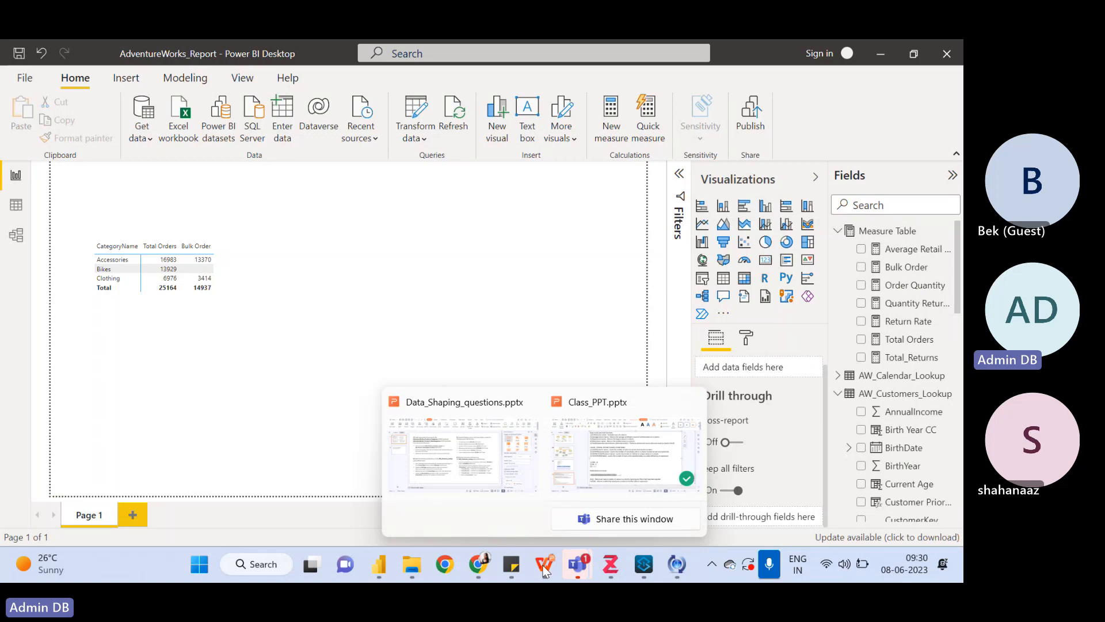
pyautogui.click(585, 460)
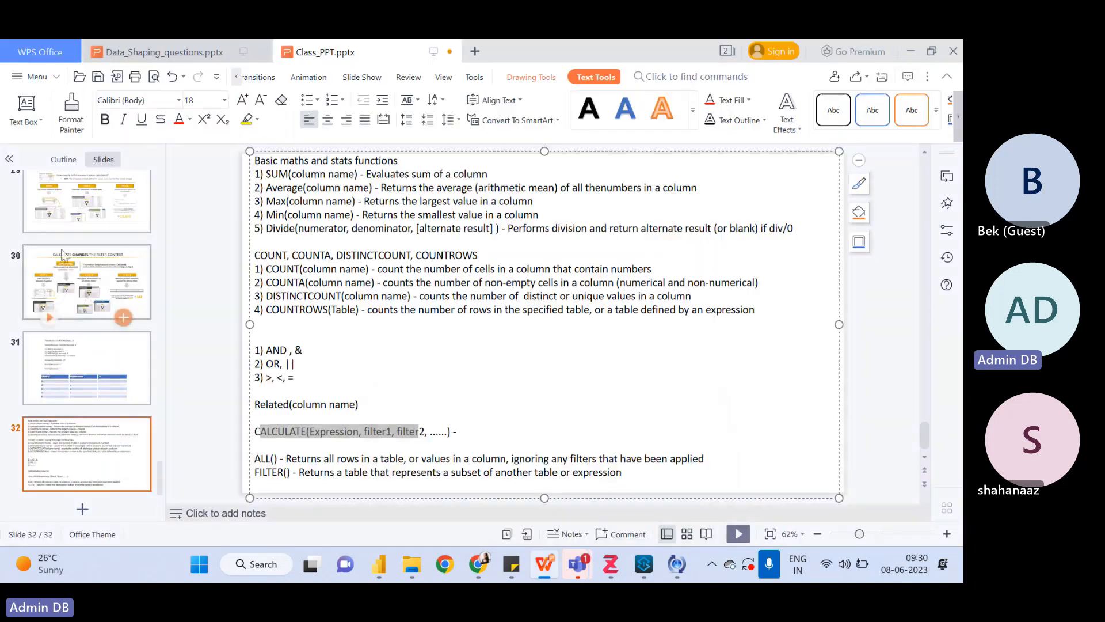
pyautogui.click(86, 282)
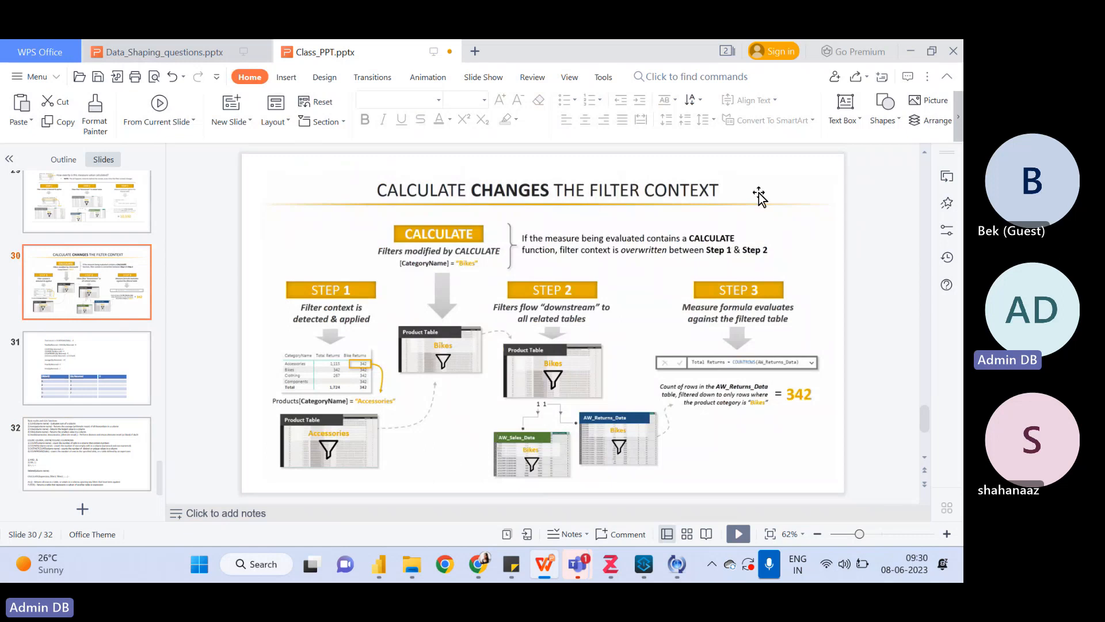
# - Switch back to the Power BI report, display the Bulk Order formula and shrink the CategoryName matrix to fit its contents
pyautogui.click(910, 51)
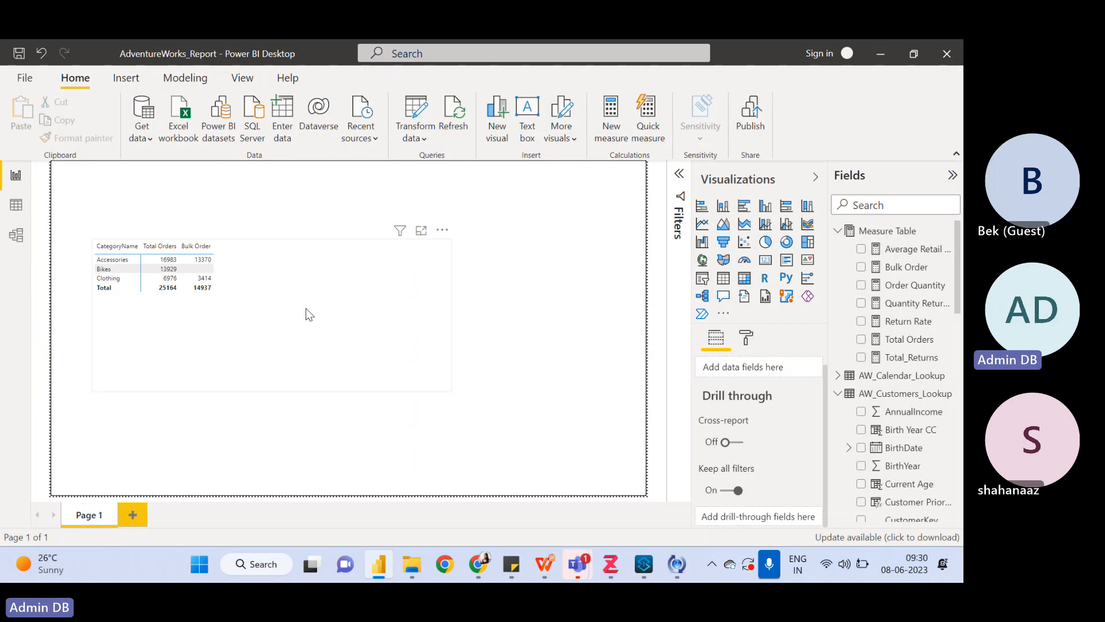
pyautogui.click(260, 279)
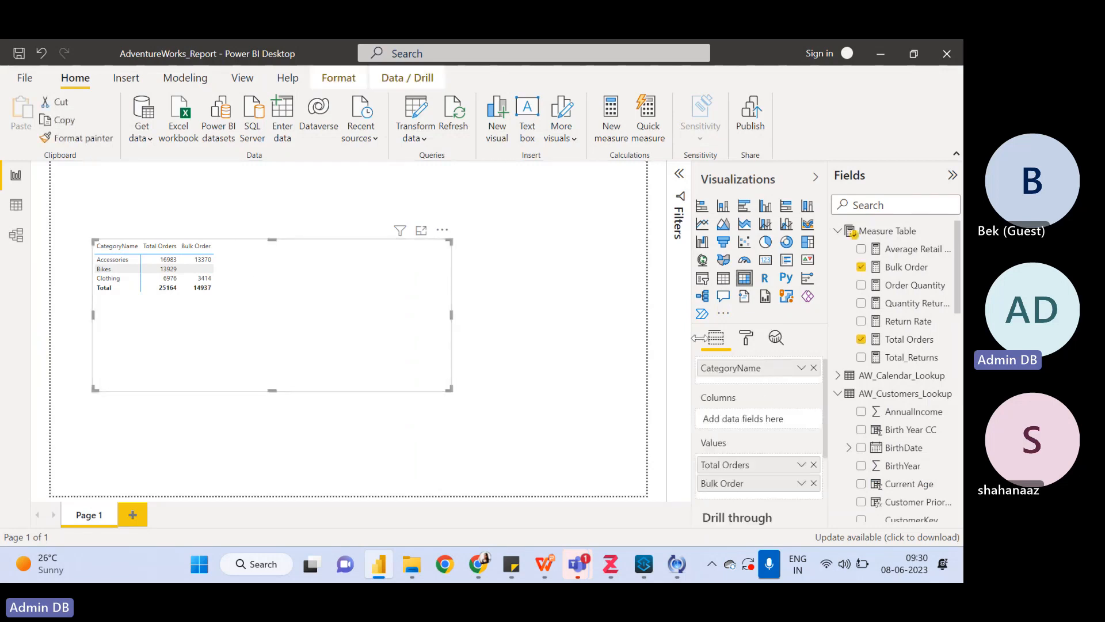
pyautogui.click(915, 267)
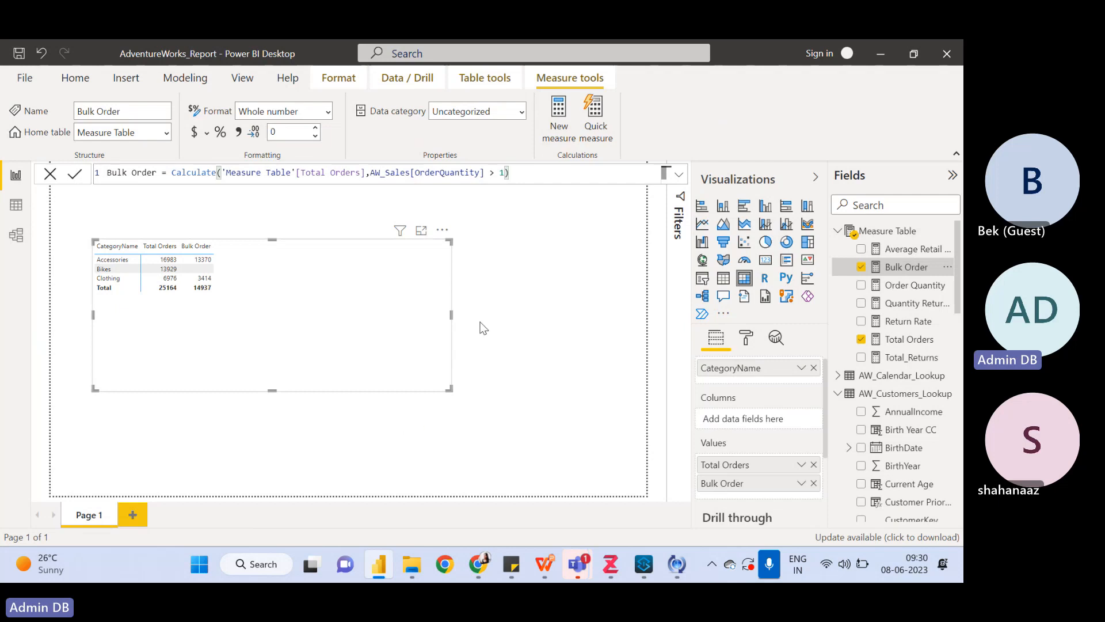
pyautogui.moveTo(450, 314); pyautogui.dragTo(244, 303)
pyautogui.moveTo(168, 390); pyautogui.dragTo(173, 322)
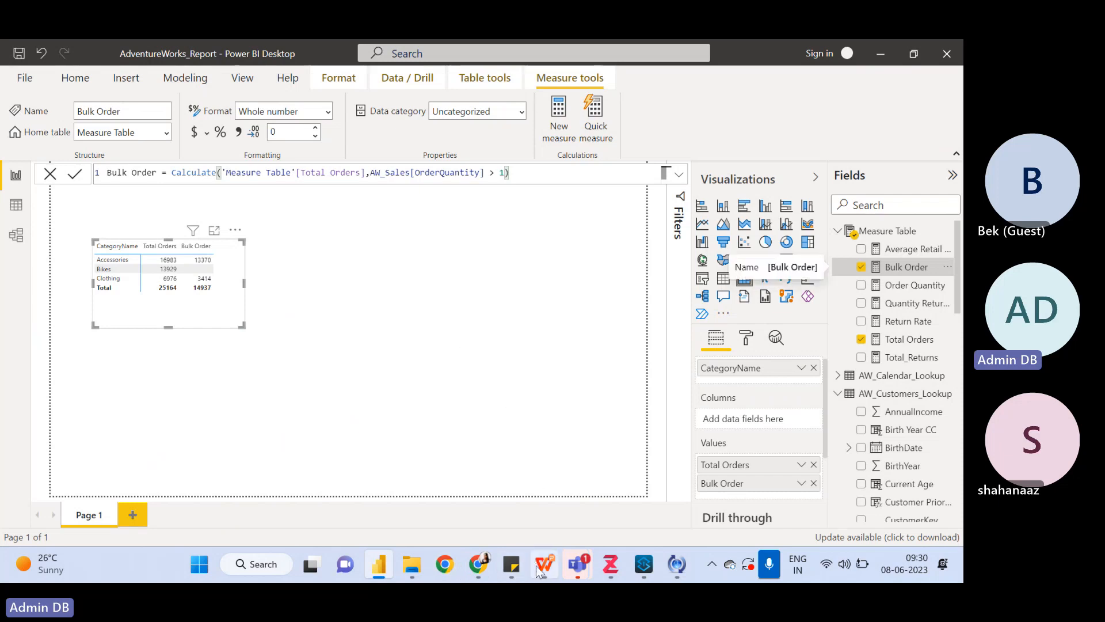
# - Switch to Class_PPT.pptx in WPS Office and look through the DAX function notes on slides 27 to 32
pyautogui.moveTo(544, 564)
pyautogui.click(607, 463)
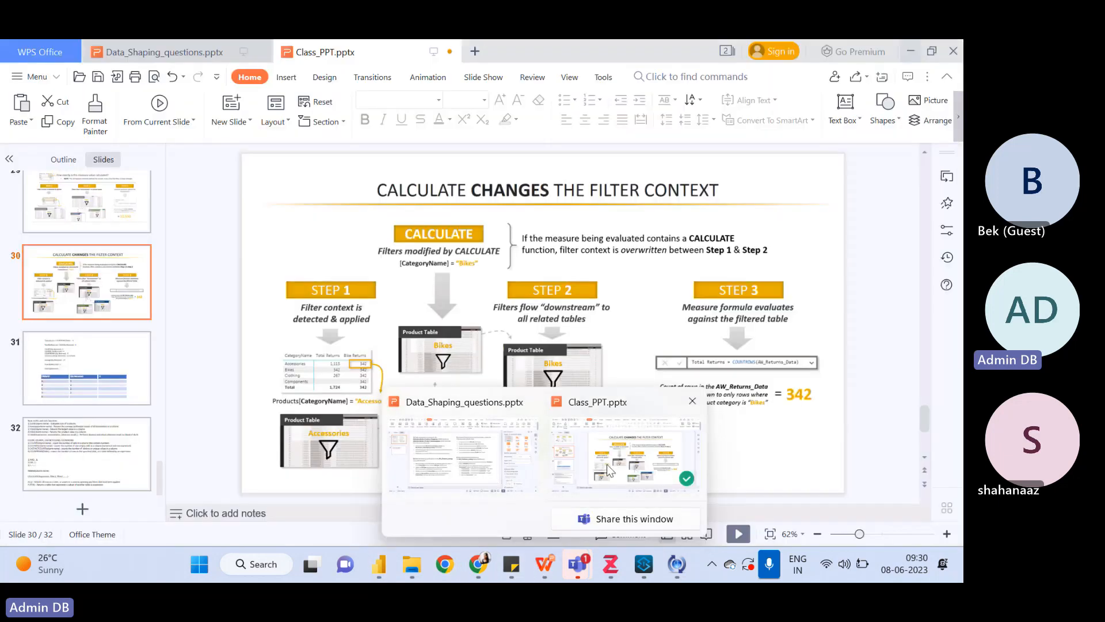
pyautogui.click(115, 439)
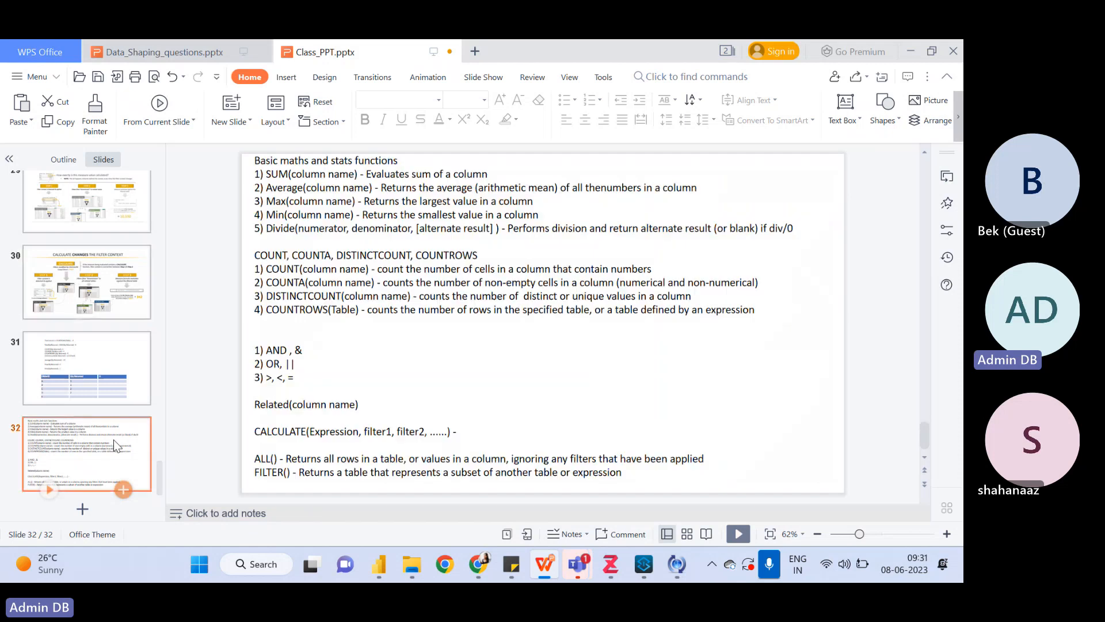
pyautogui.click(98, 227)
pyautogui.press('Down')
pyautogui.press('Up')
pyautogui.press('Up')
pyautogui.press('Up')
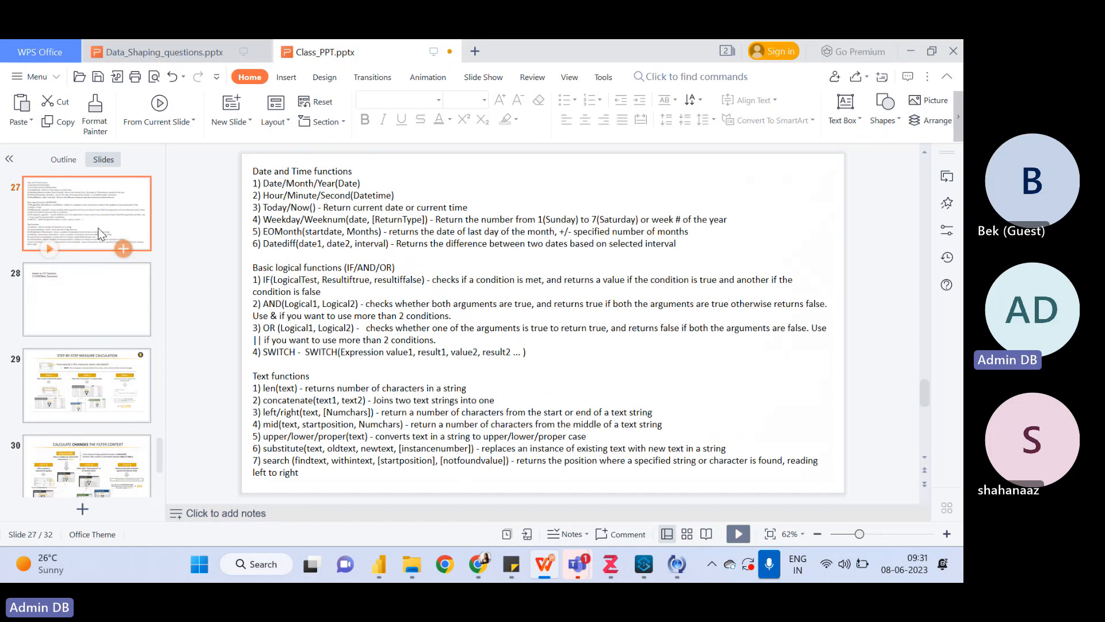
pyautogui.press('Down')
pyautogui.press('End')
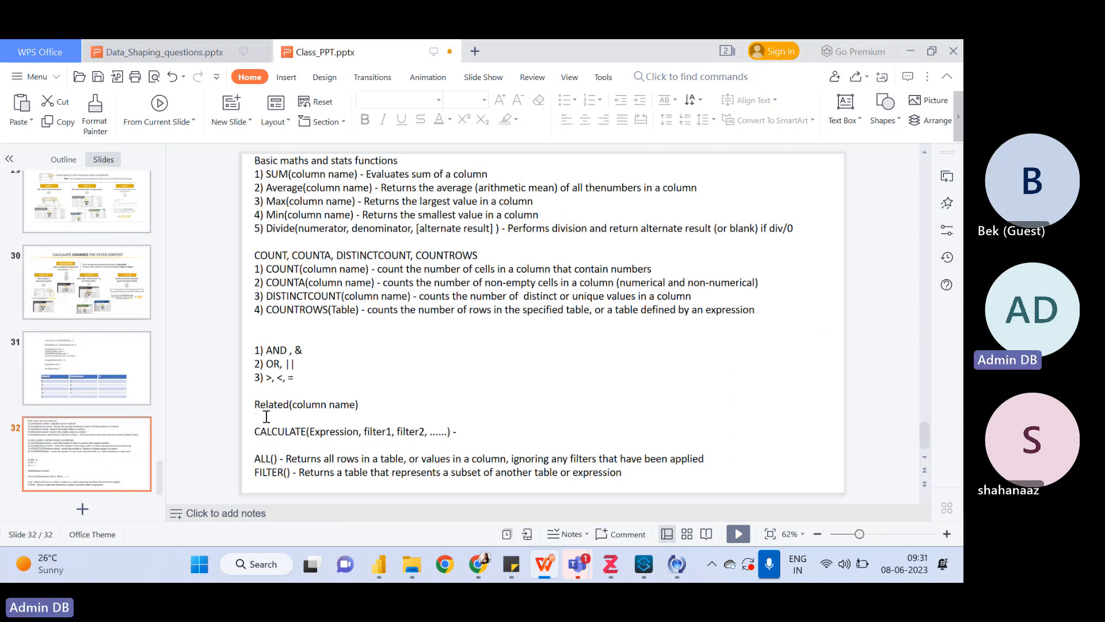
# - Highlight the Related(column name) line on slide 32, and place the cursor below the CALCULATE line
pyautogui.click(363, 406)
pyautogui.moveTo(363, 407); pyautogui.dragTo(361, 395)
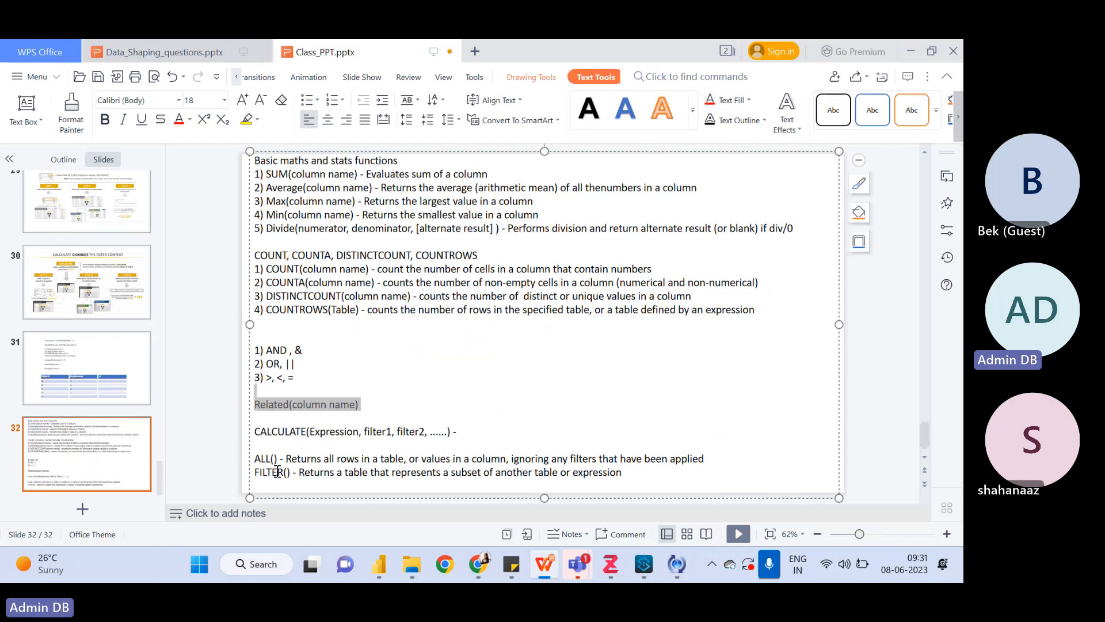
pyautogui.click(282, 445)
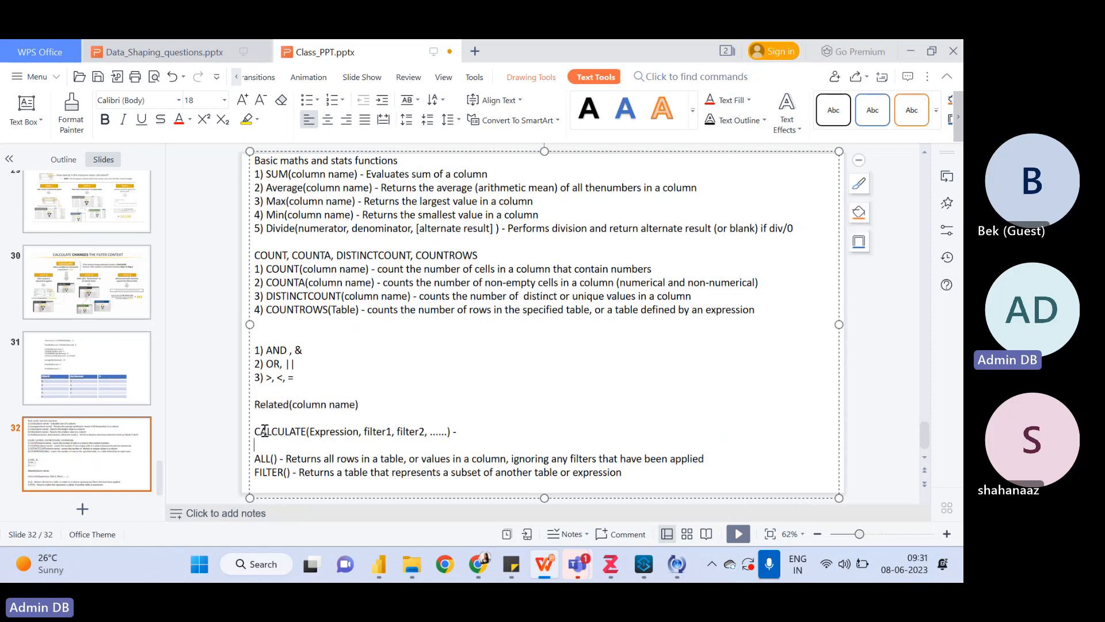
# - Highlight the CALCULATE expression and filter syntax on slide 32, and place the cursor in the ALL() line below it
pyautogui.moveTo(266, 431); pyautogui.dragTo(407, 426)
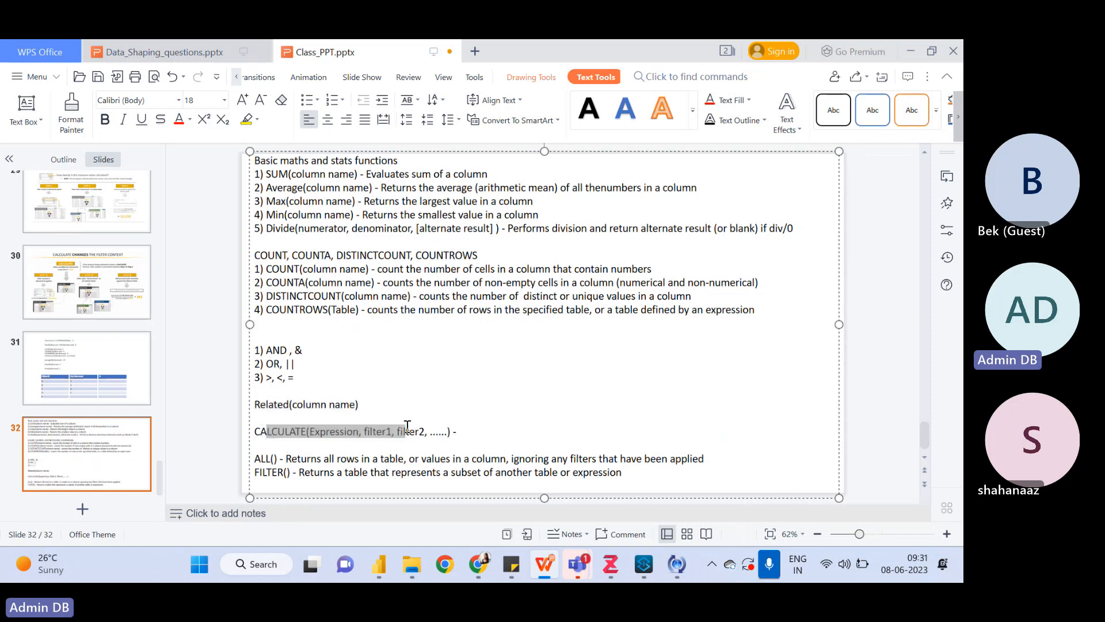
pyautogui.click(271, 459)
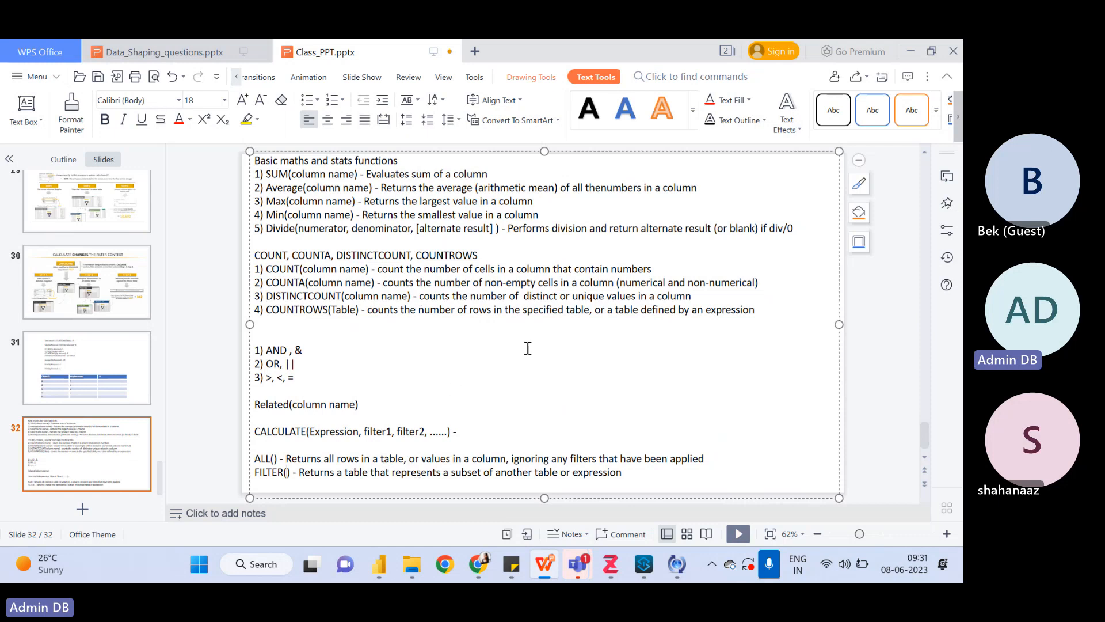
# - Switch to the Power BI : Training Plus Realtime Project meeting in Microsoft Teams, dismiss the recording notice and leave the meeting
pyautogui.moveTo(593, 563)
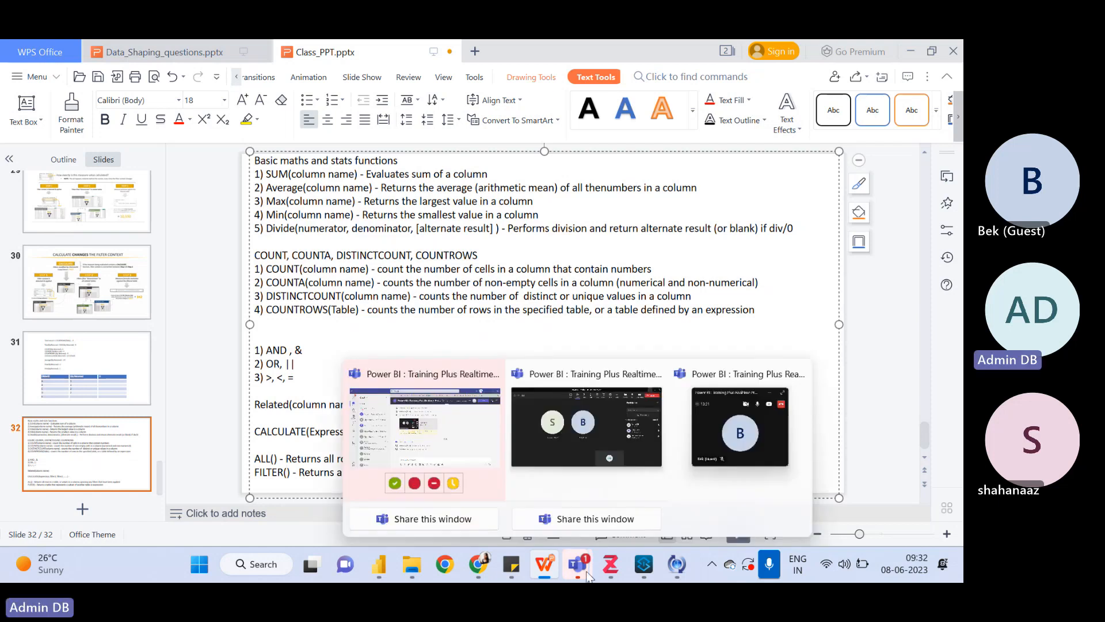
pyautogui.click(576, 405)
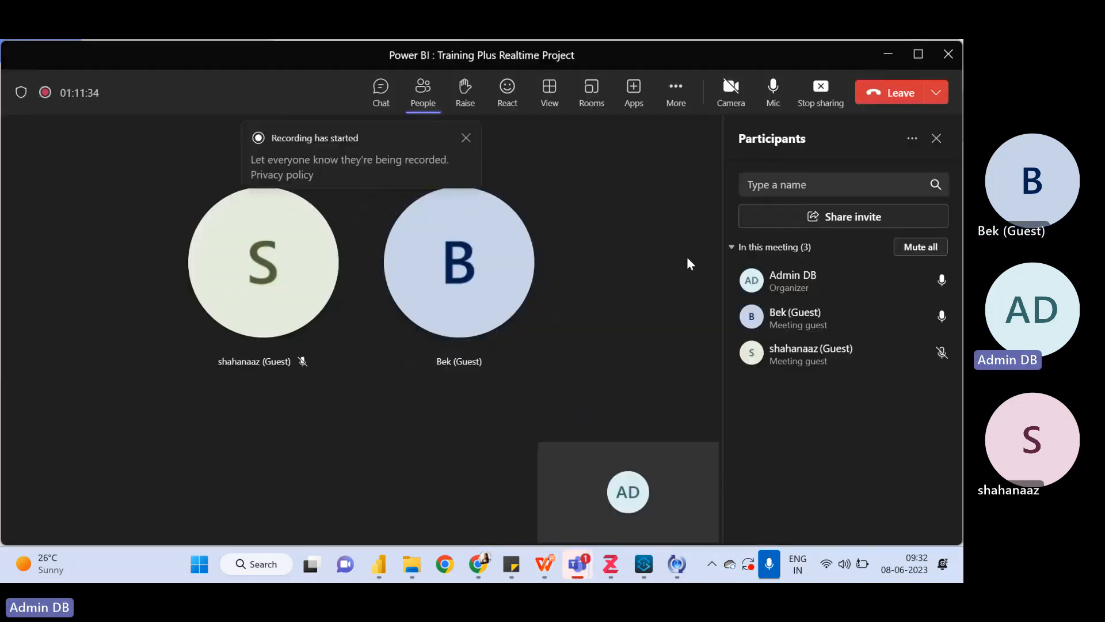
pyautogui.click(466, 138)
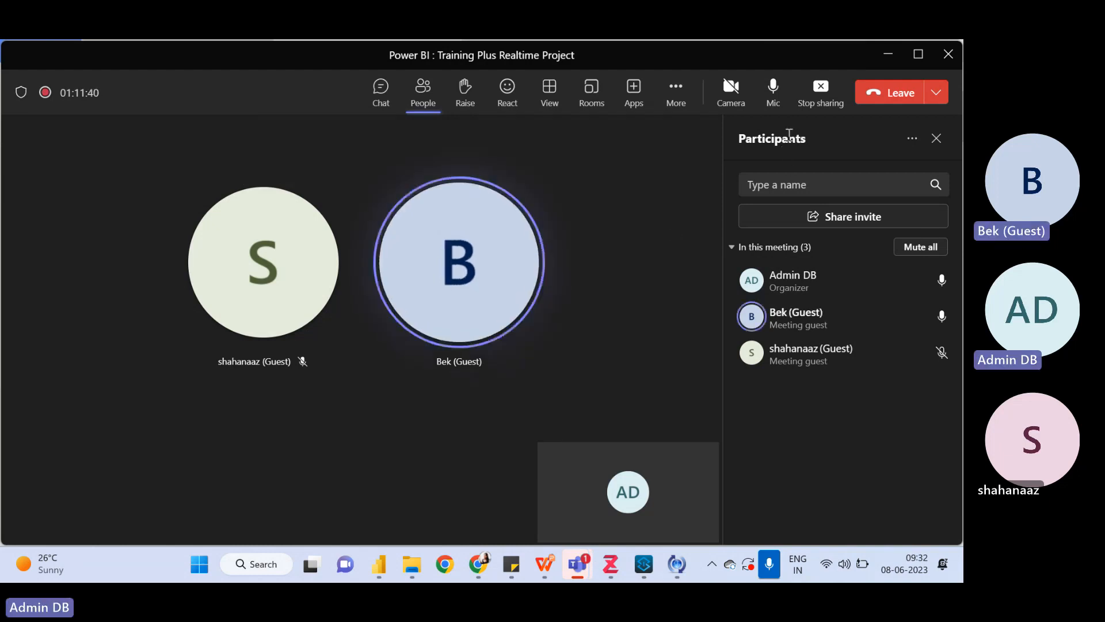
pyautogui.click(888, 95)
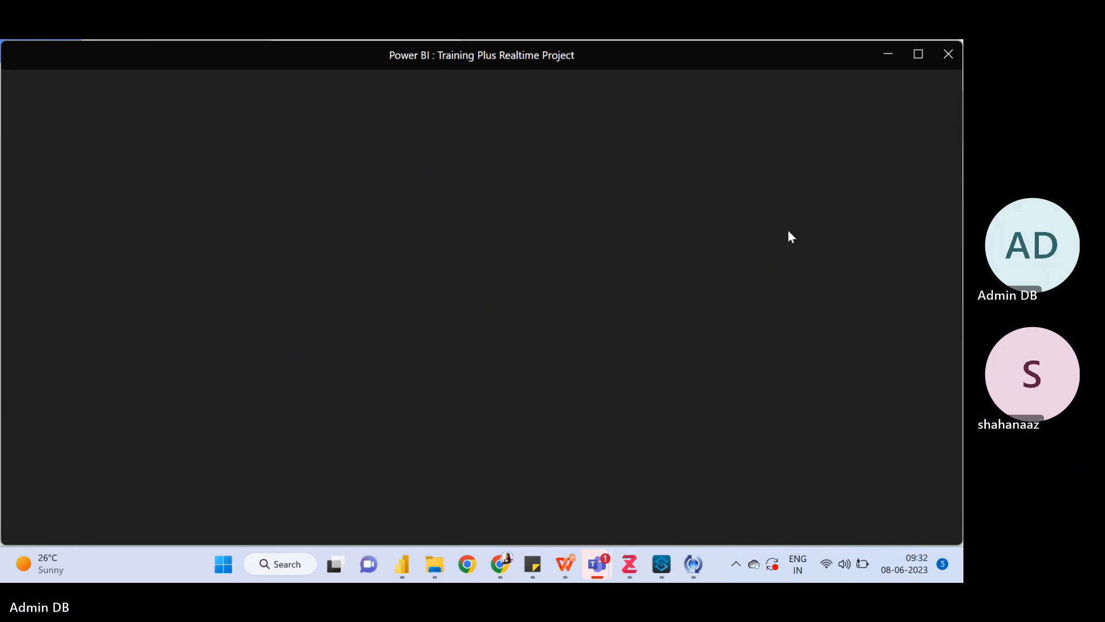